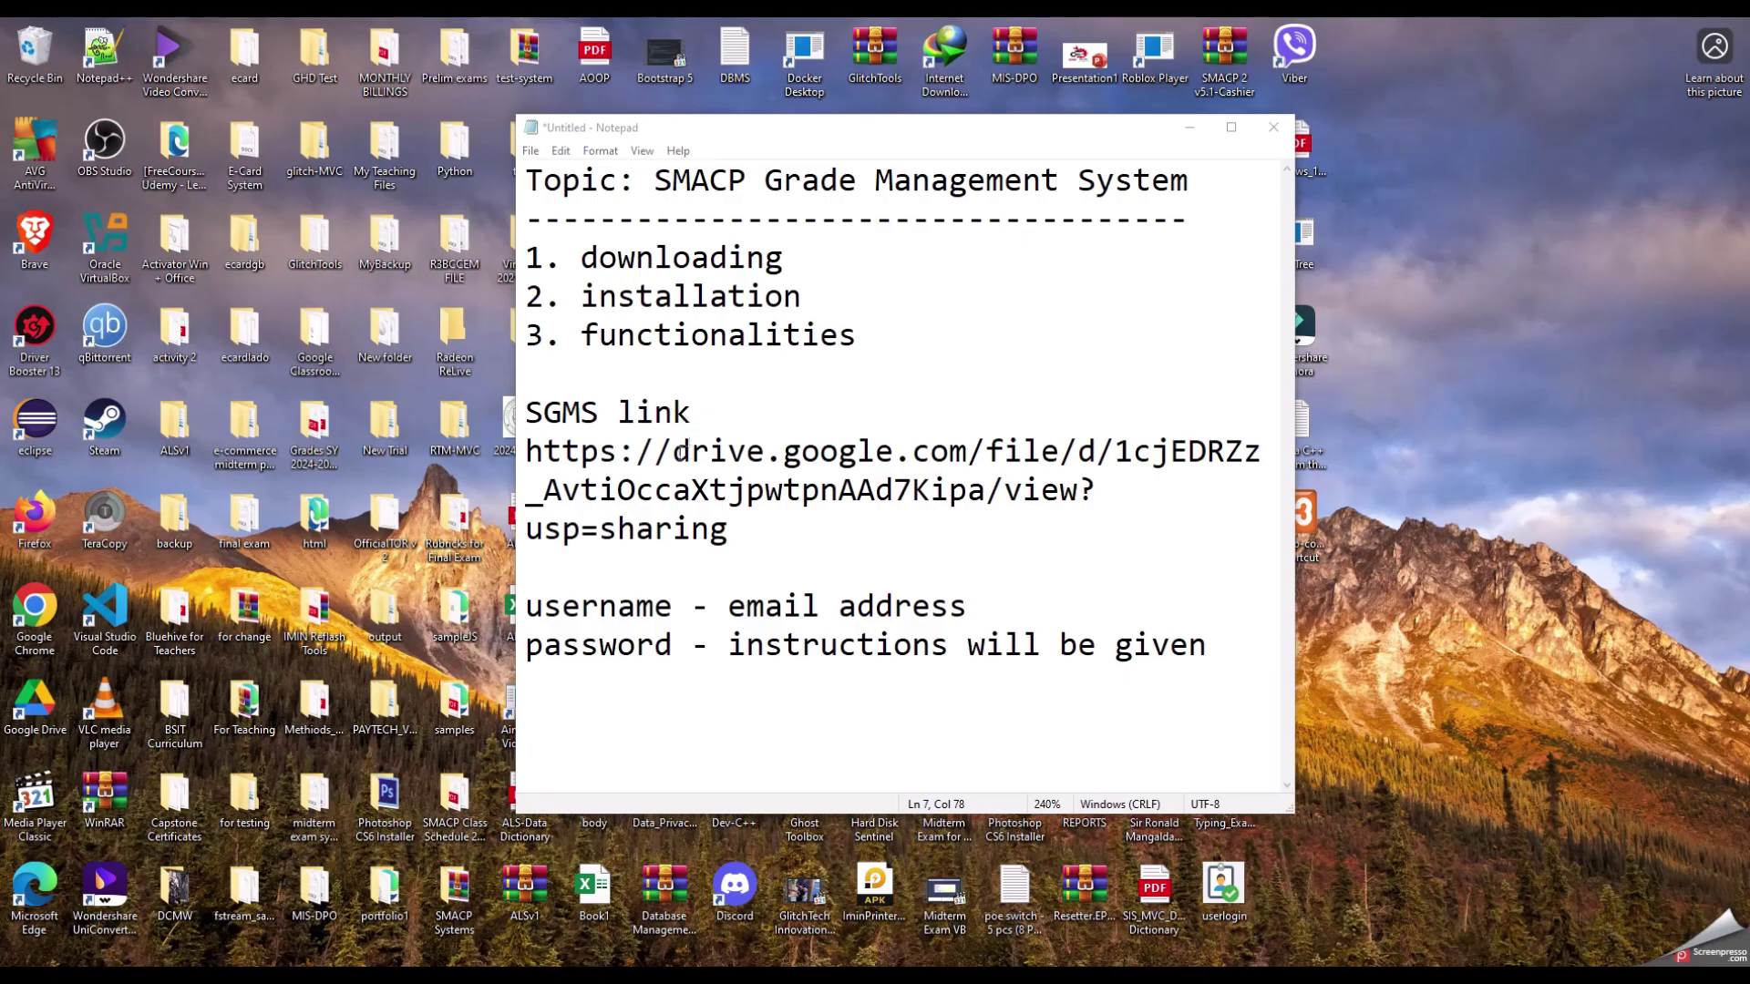
Step: Copy the SGMS Google Drive download link from the Notepad notes
{"action": "left_click_drag", "start_coordinate": [749, 549], "coordinate": [527, 438]}
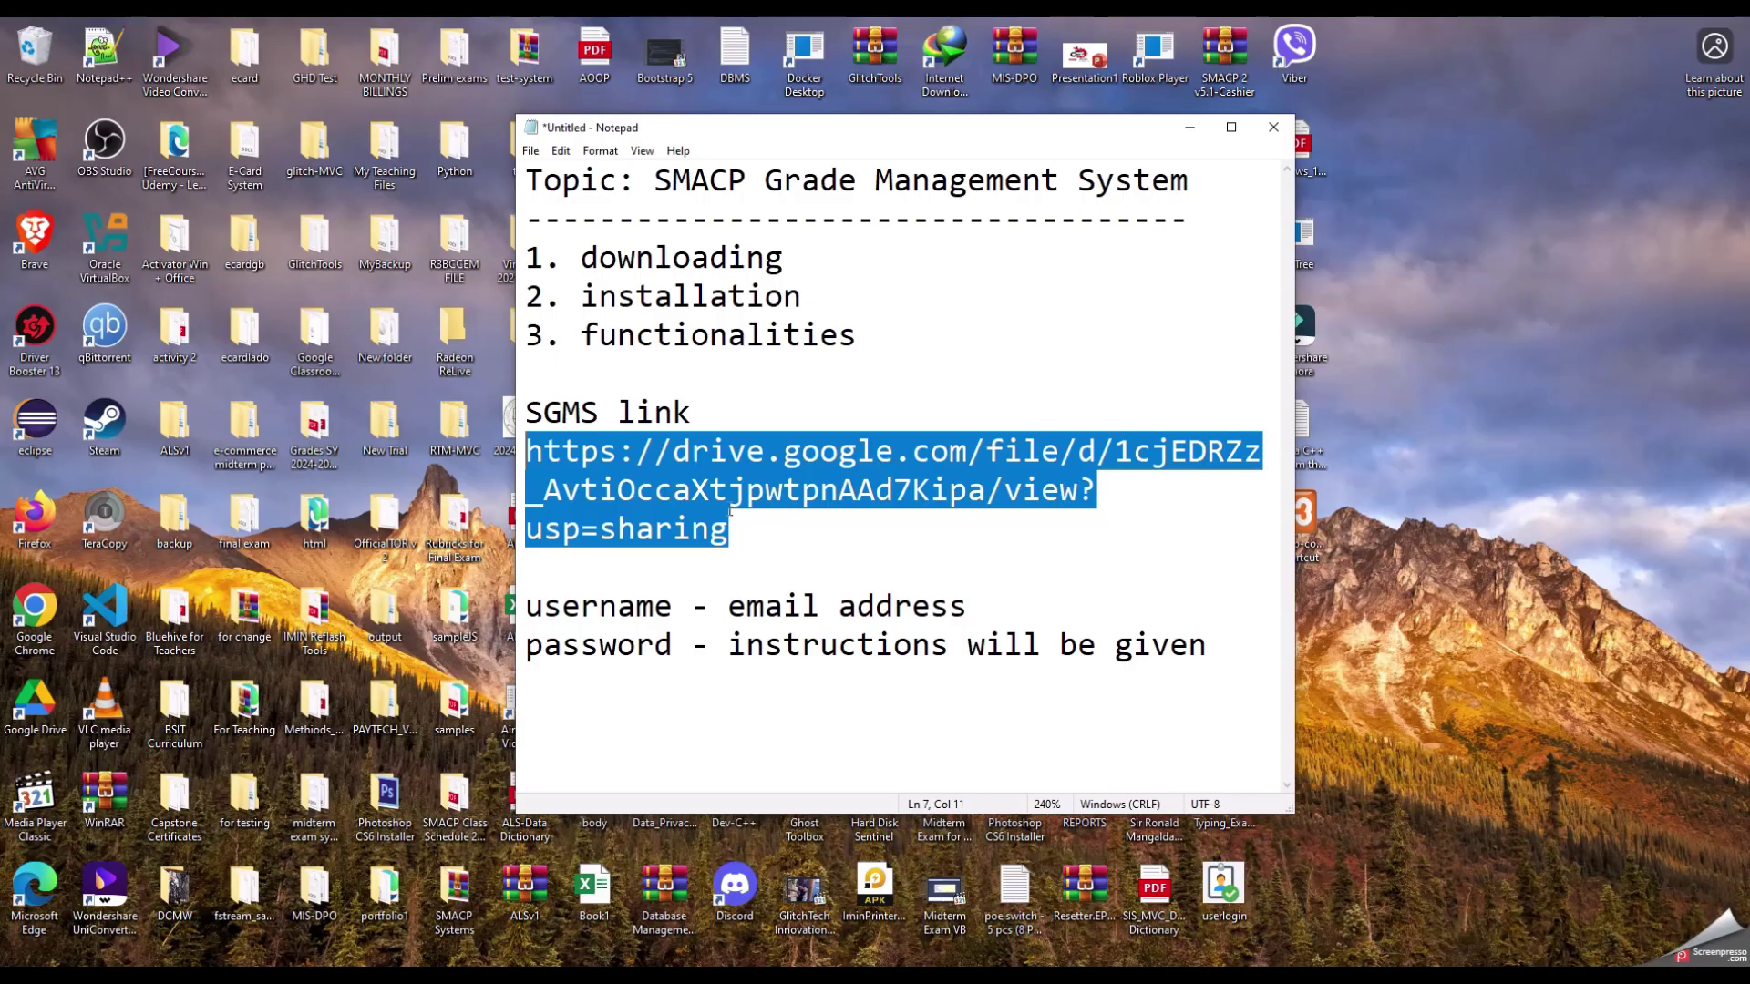
{"action": "right_click", "coordinate": [683, 491]}
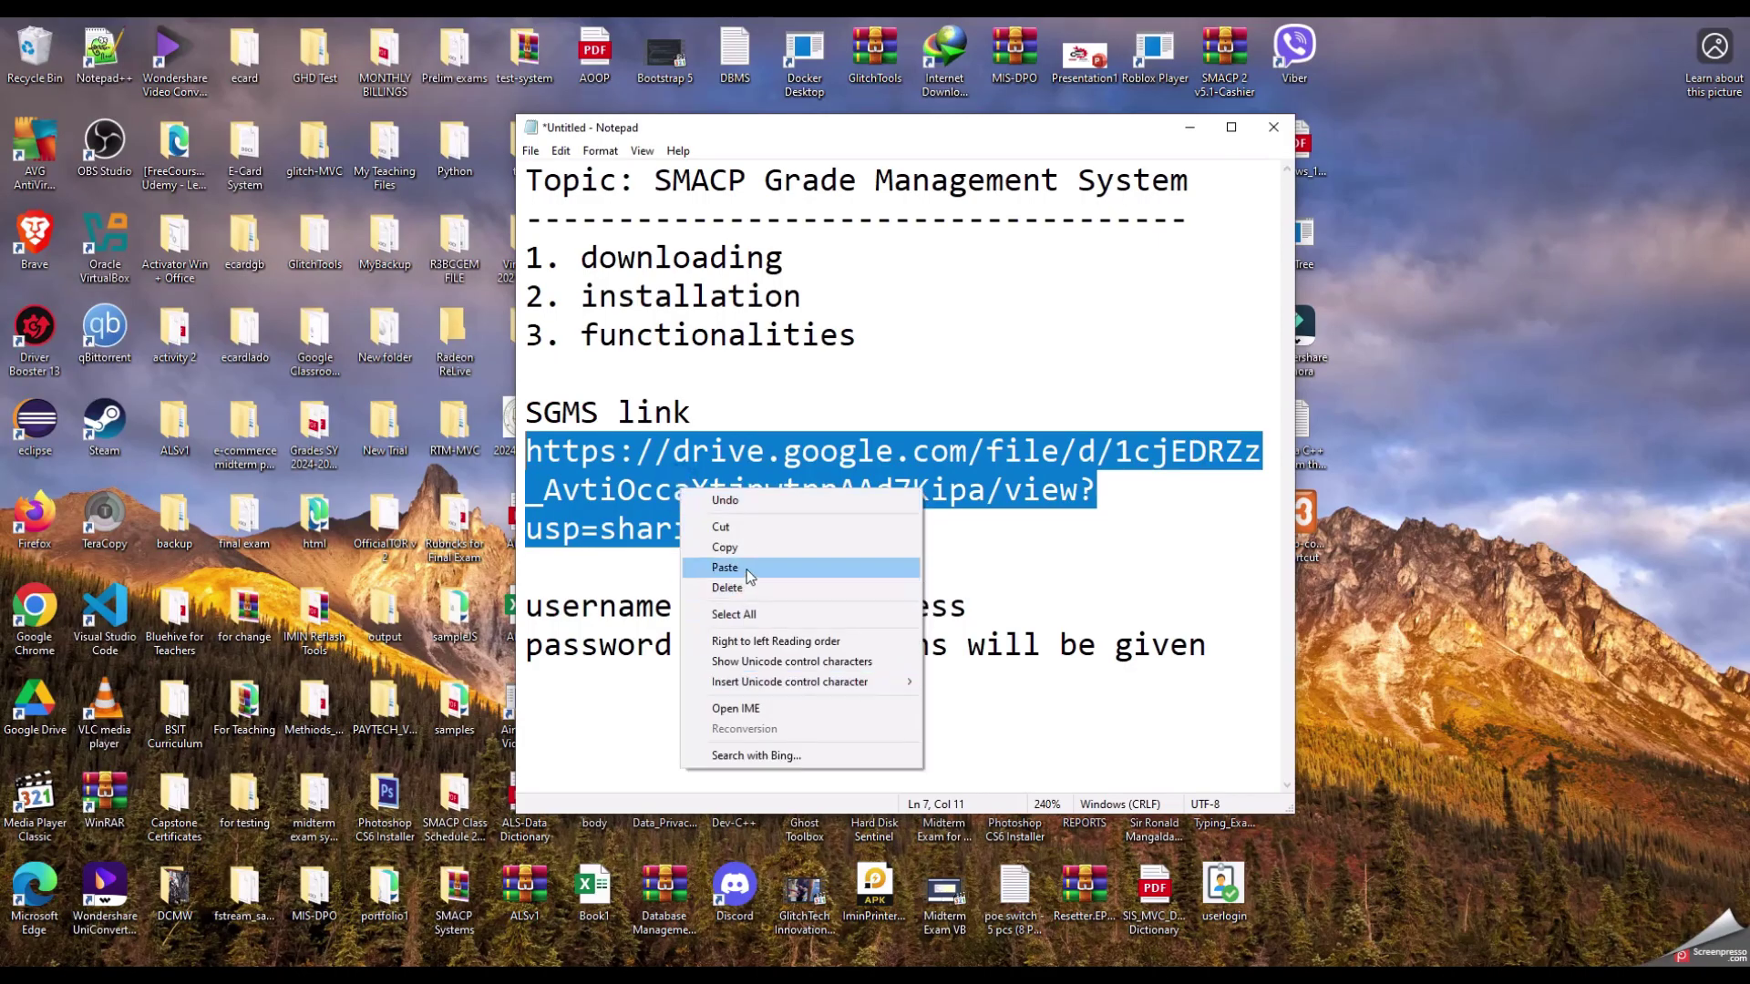
{"action": "left_click", "coordinate": [752, 549]}
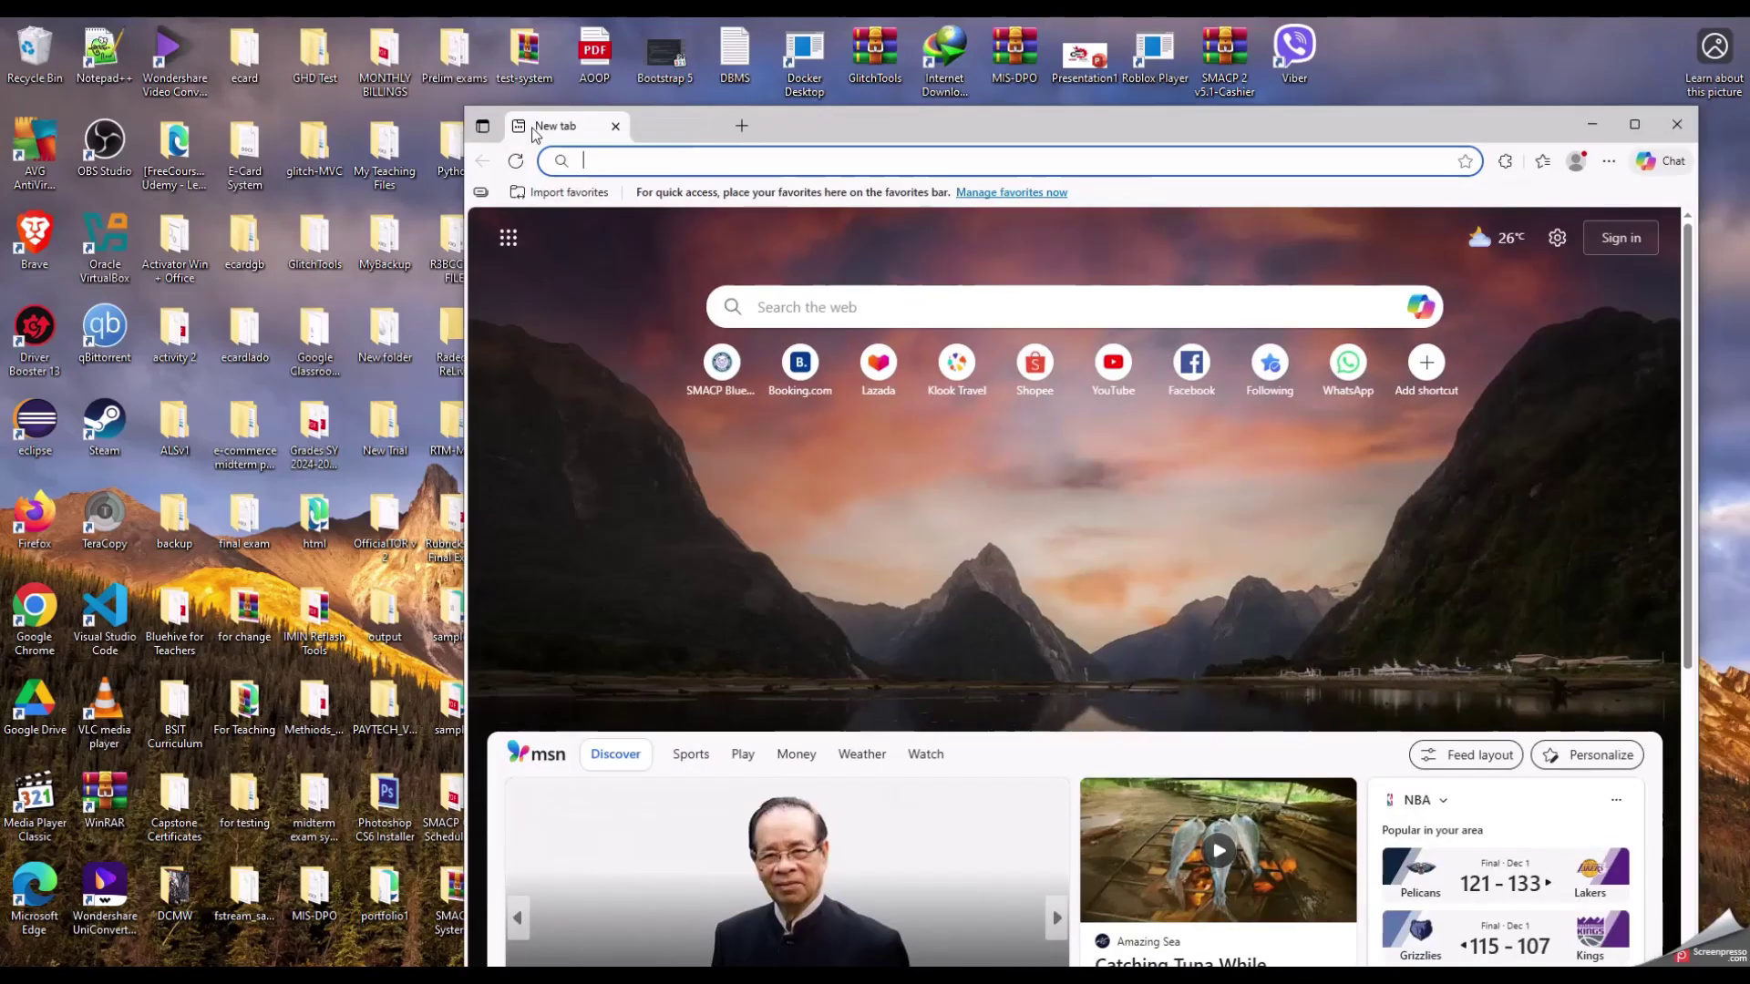
Step: Open the copied Google Drive link in a new Edge window and move it upper left
{"action": "left_click_drag", "start_coordinate": [553, 121], "coordinate": [428, 117]}
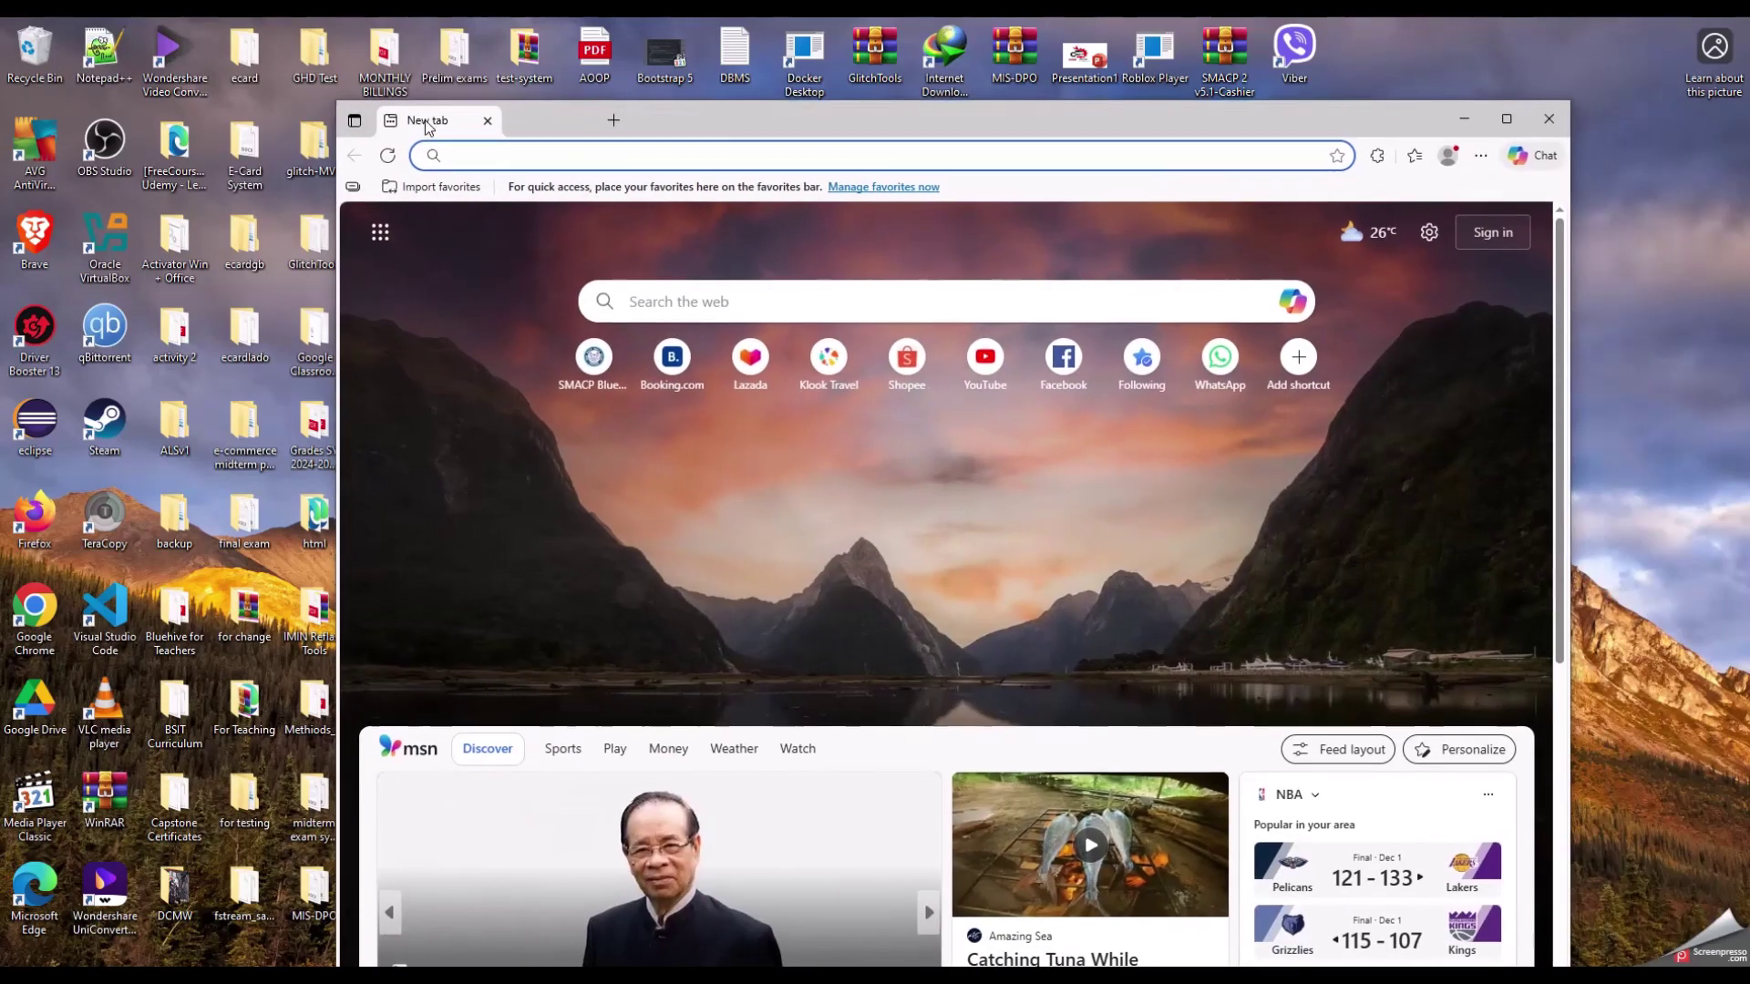
{"action": "key", "text": "ctrl+v"}
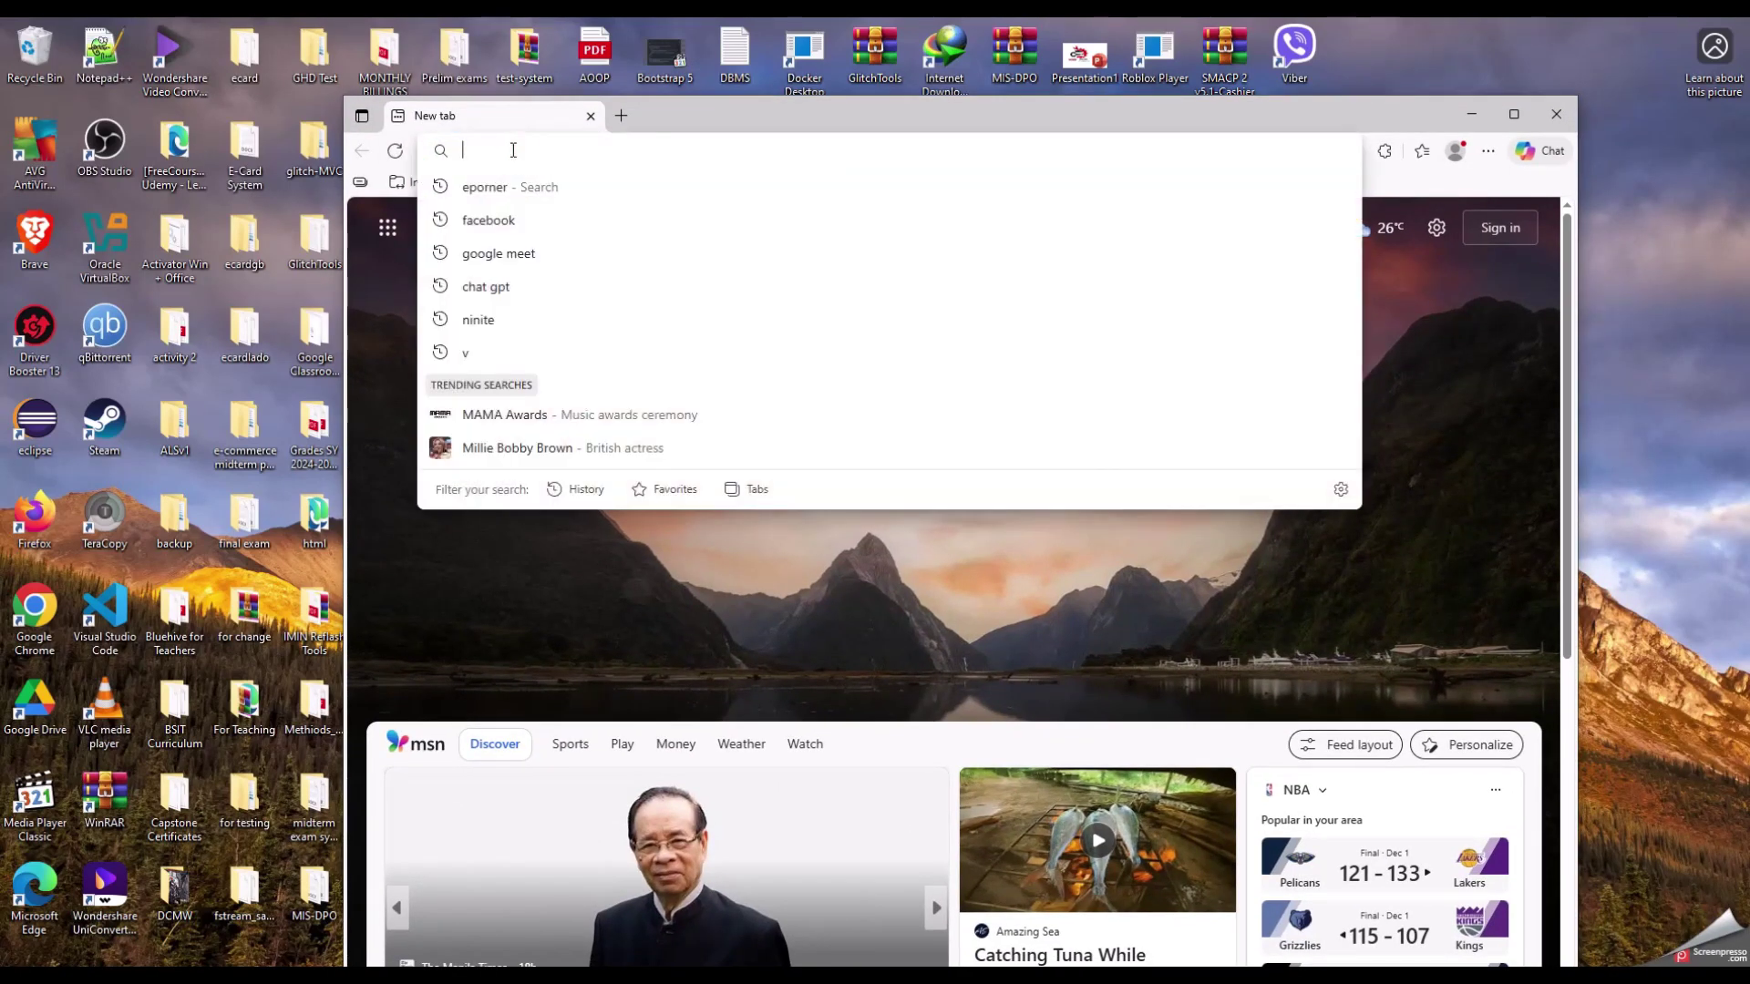
{"action": "key", "text": "Return"}
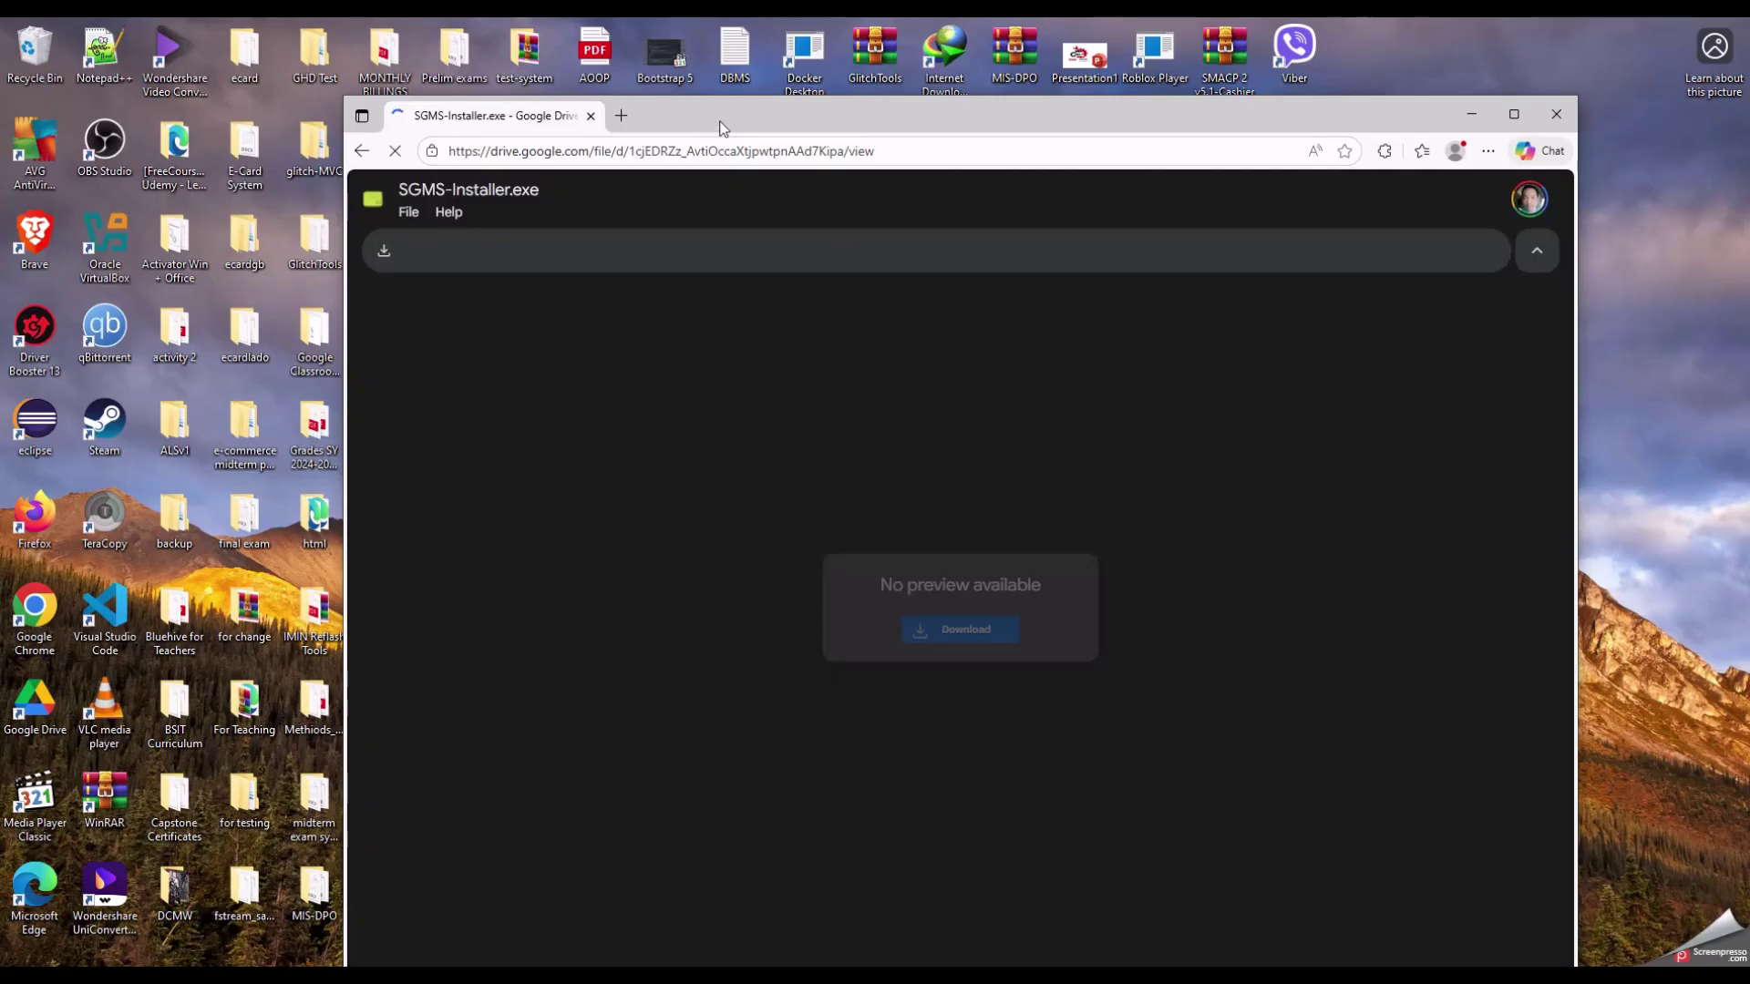
{"action": "left_click", "coordinate": [719, 122]}
{"action": "left_click_drag", "start_coordinate": [719, 121], "coordinate": [425, 60]}
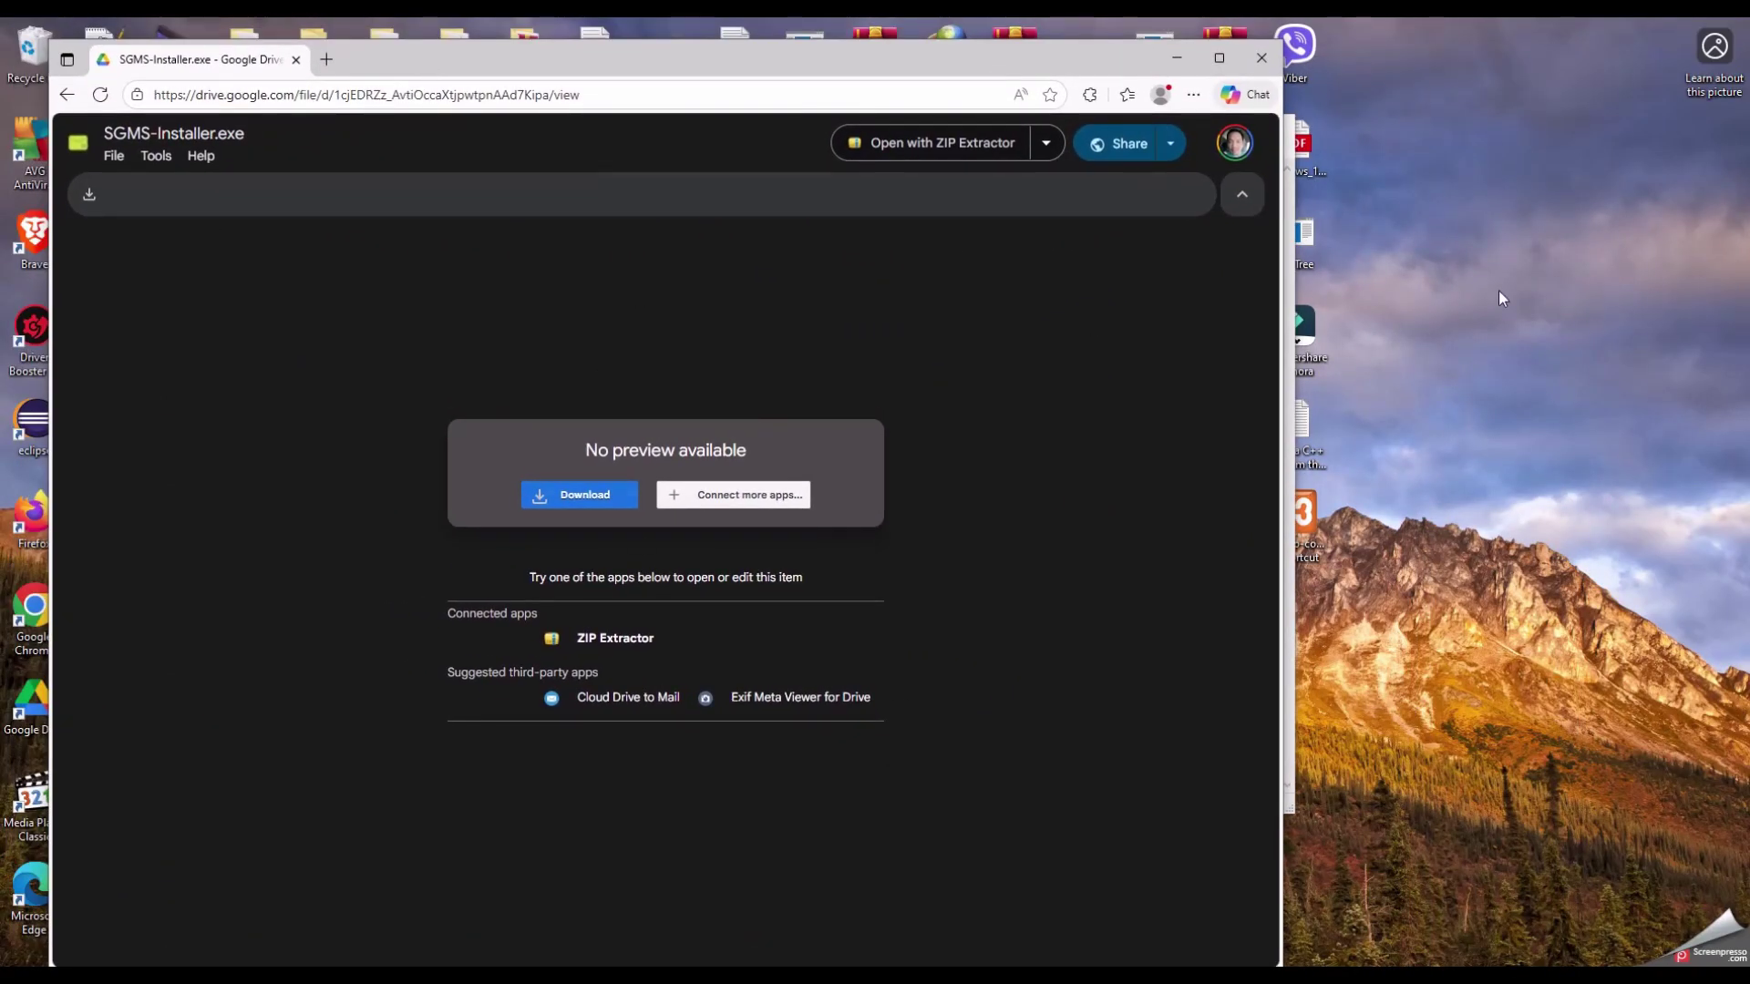
Step: Download SGMS-Installer.exe past the virus warning into Downloads\Programs, then close the browser
{"action": "left_click", "coordinate": [587, 495]}
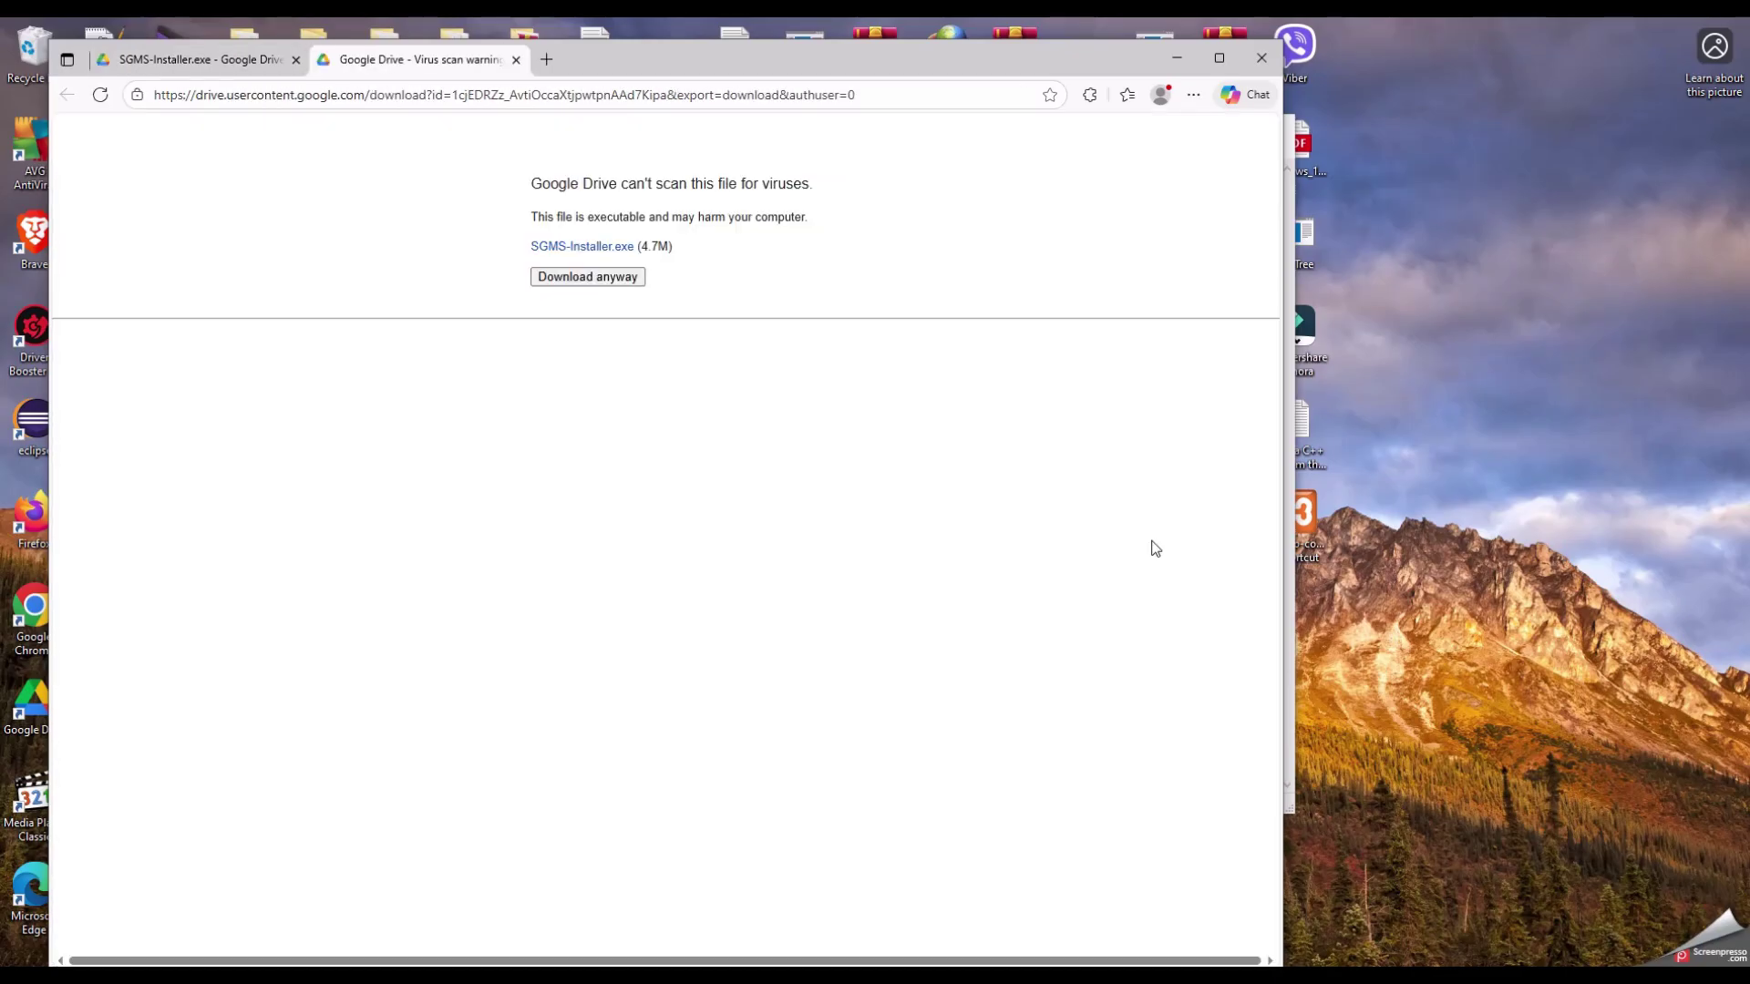
{"action": "left_click", "coordinate": [622, 278]}
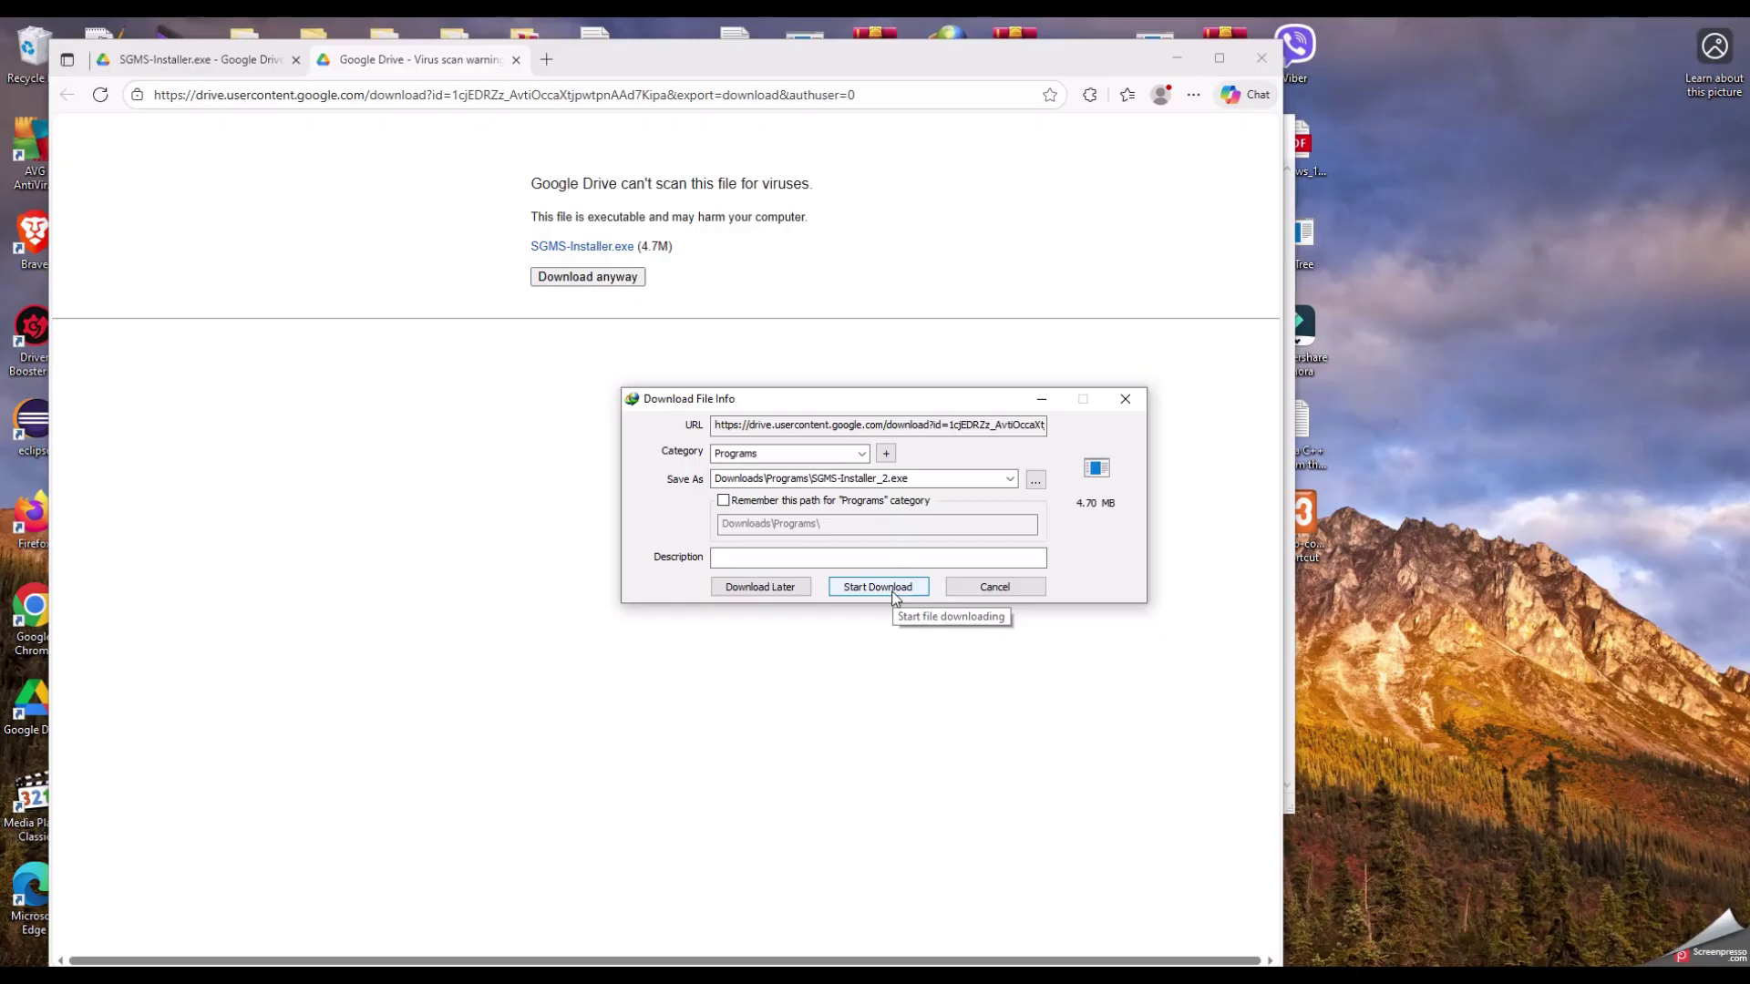
{"action": "left_click", "coordinate": [876, 587]}
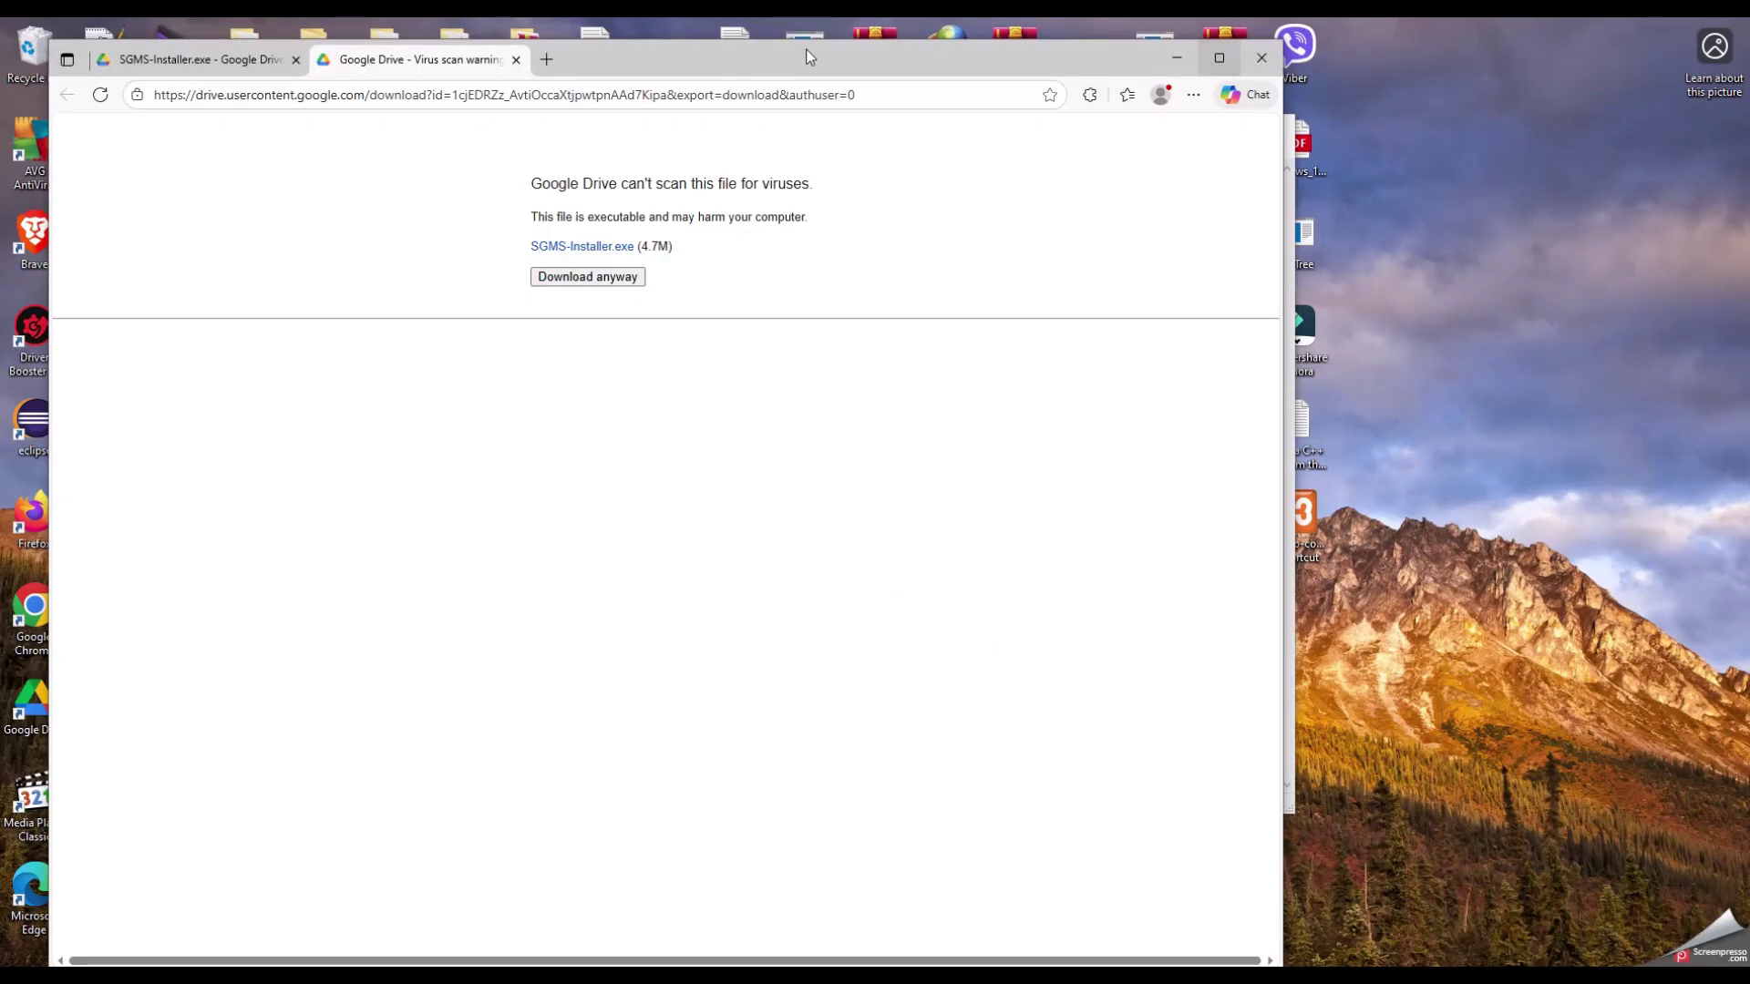
{"action": "left_click", "coordinate": [513, 60]}
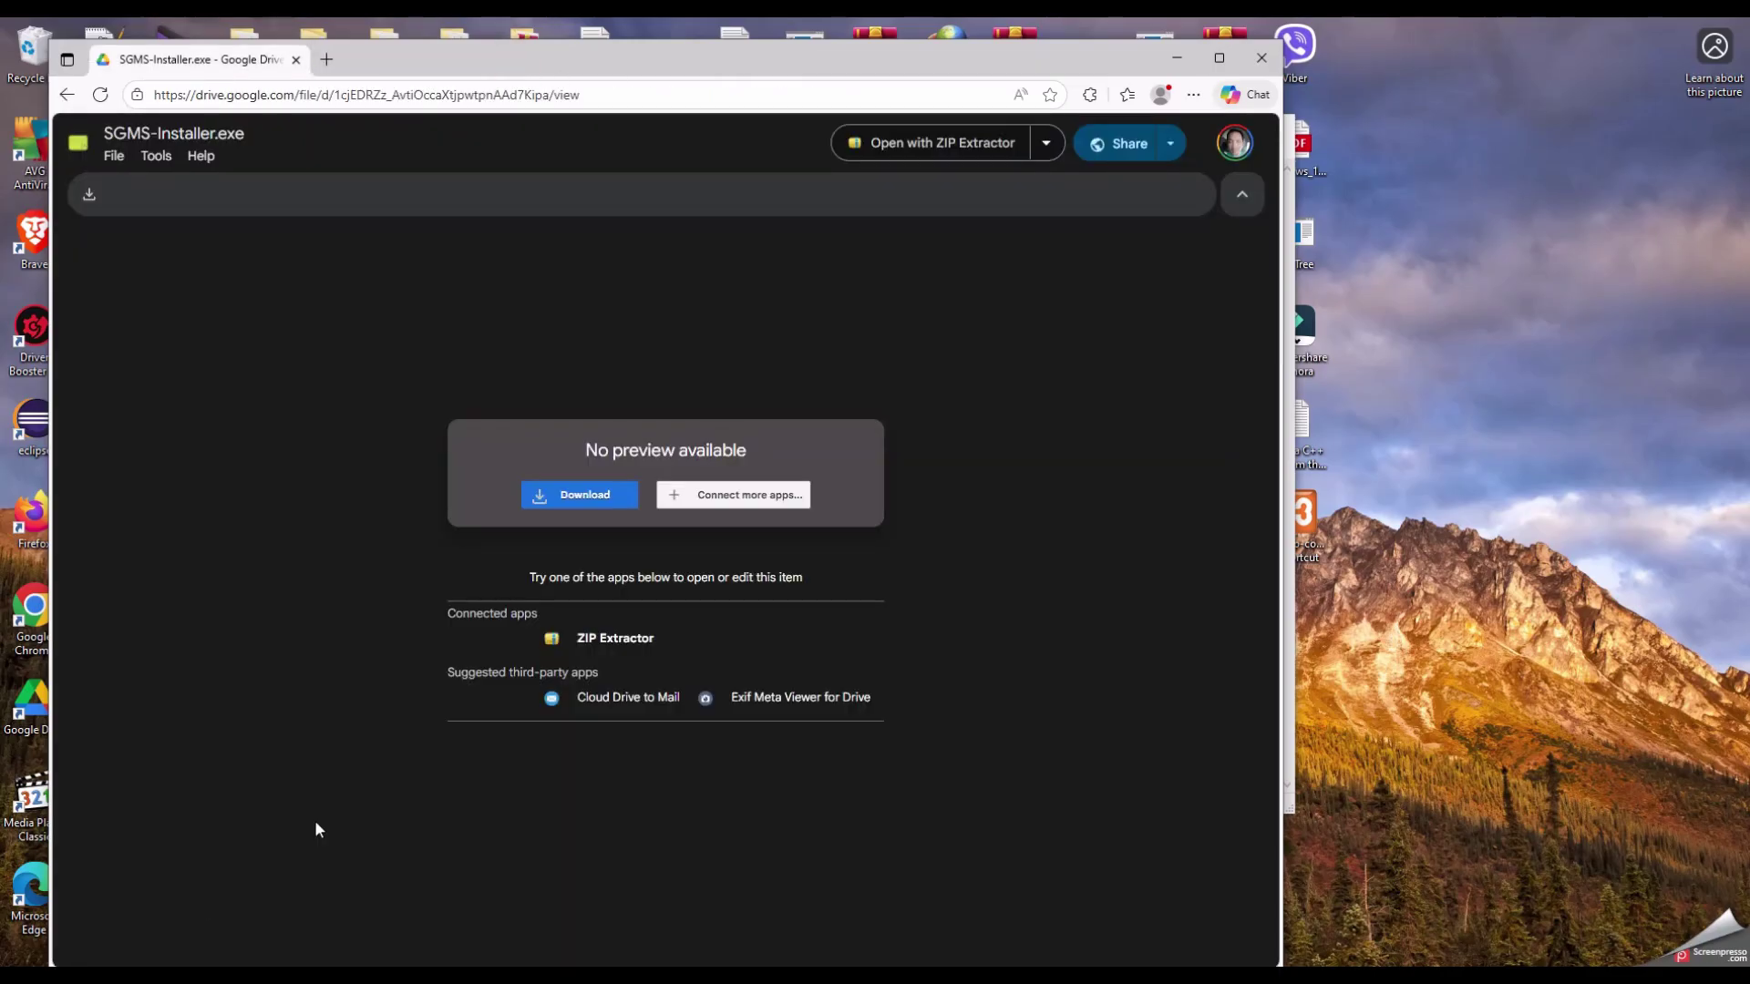
{"action": "left_click", "coordinate": [1267, 59]}
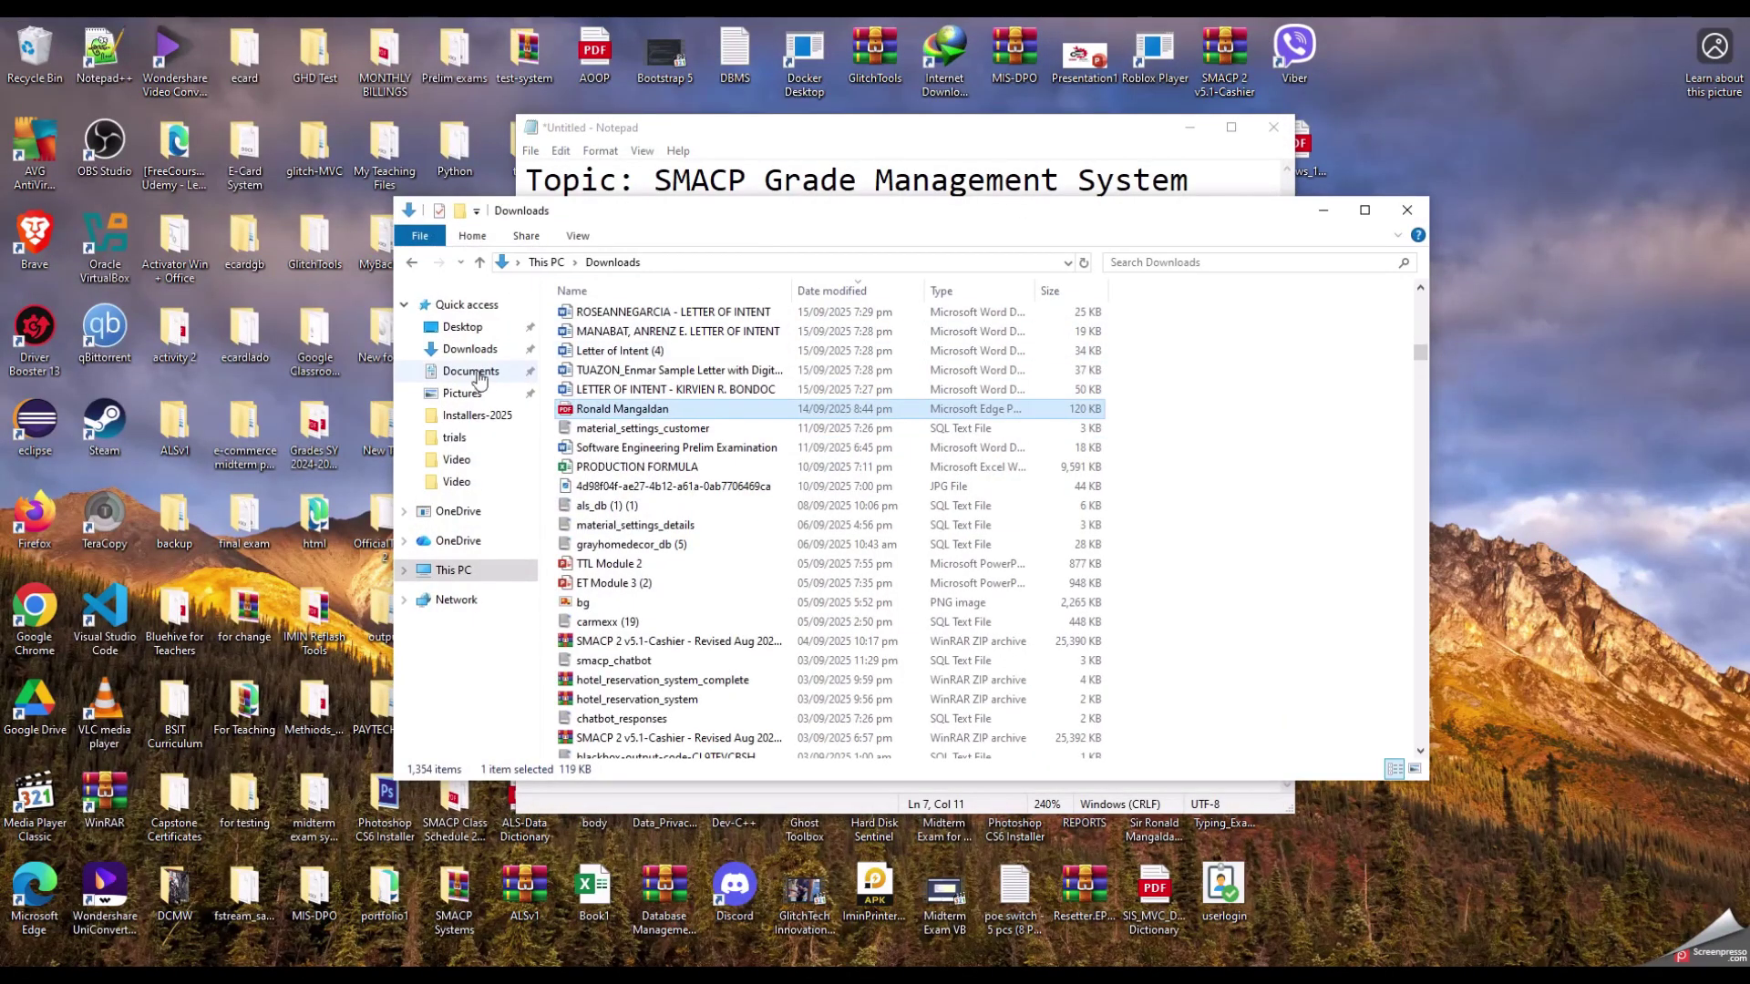
Step: Open Downloads and browse the file list for files starting with 's'
{"action": "left_click", "coordinate": [469, 349]}
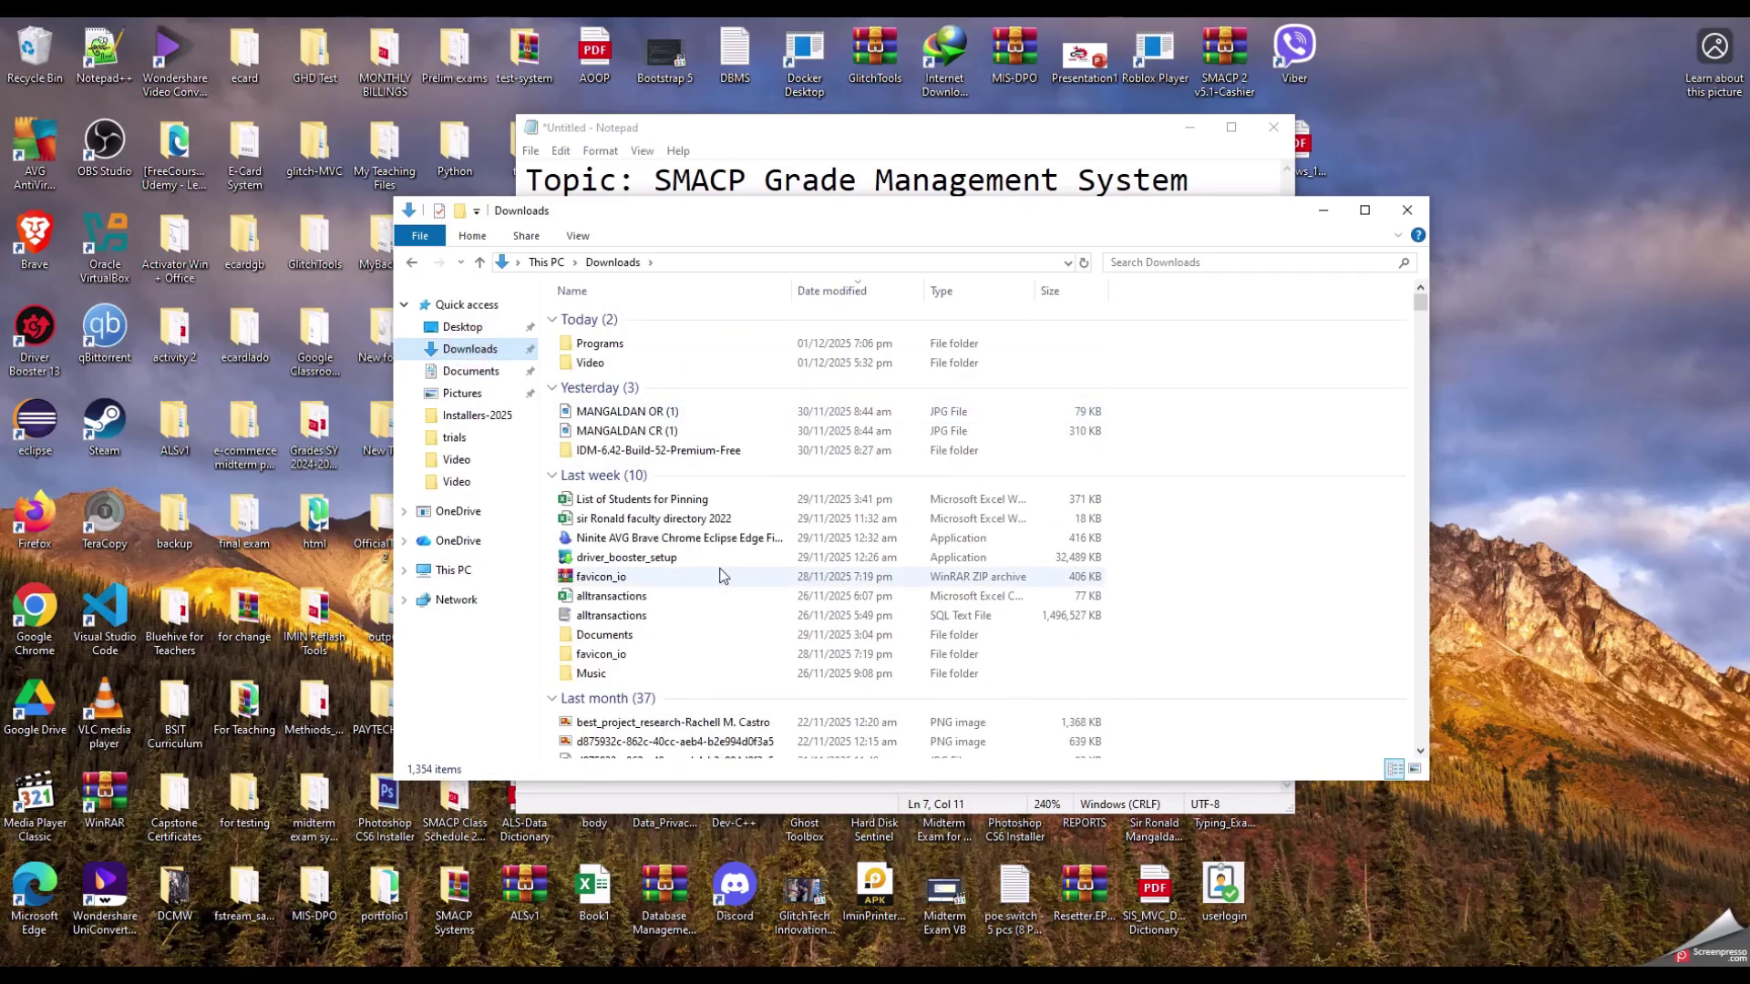
{"action": "left_click", "coordinate": [610, 638]}
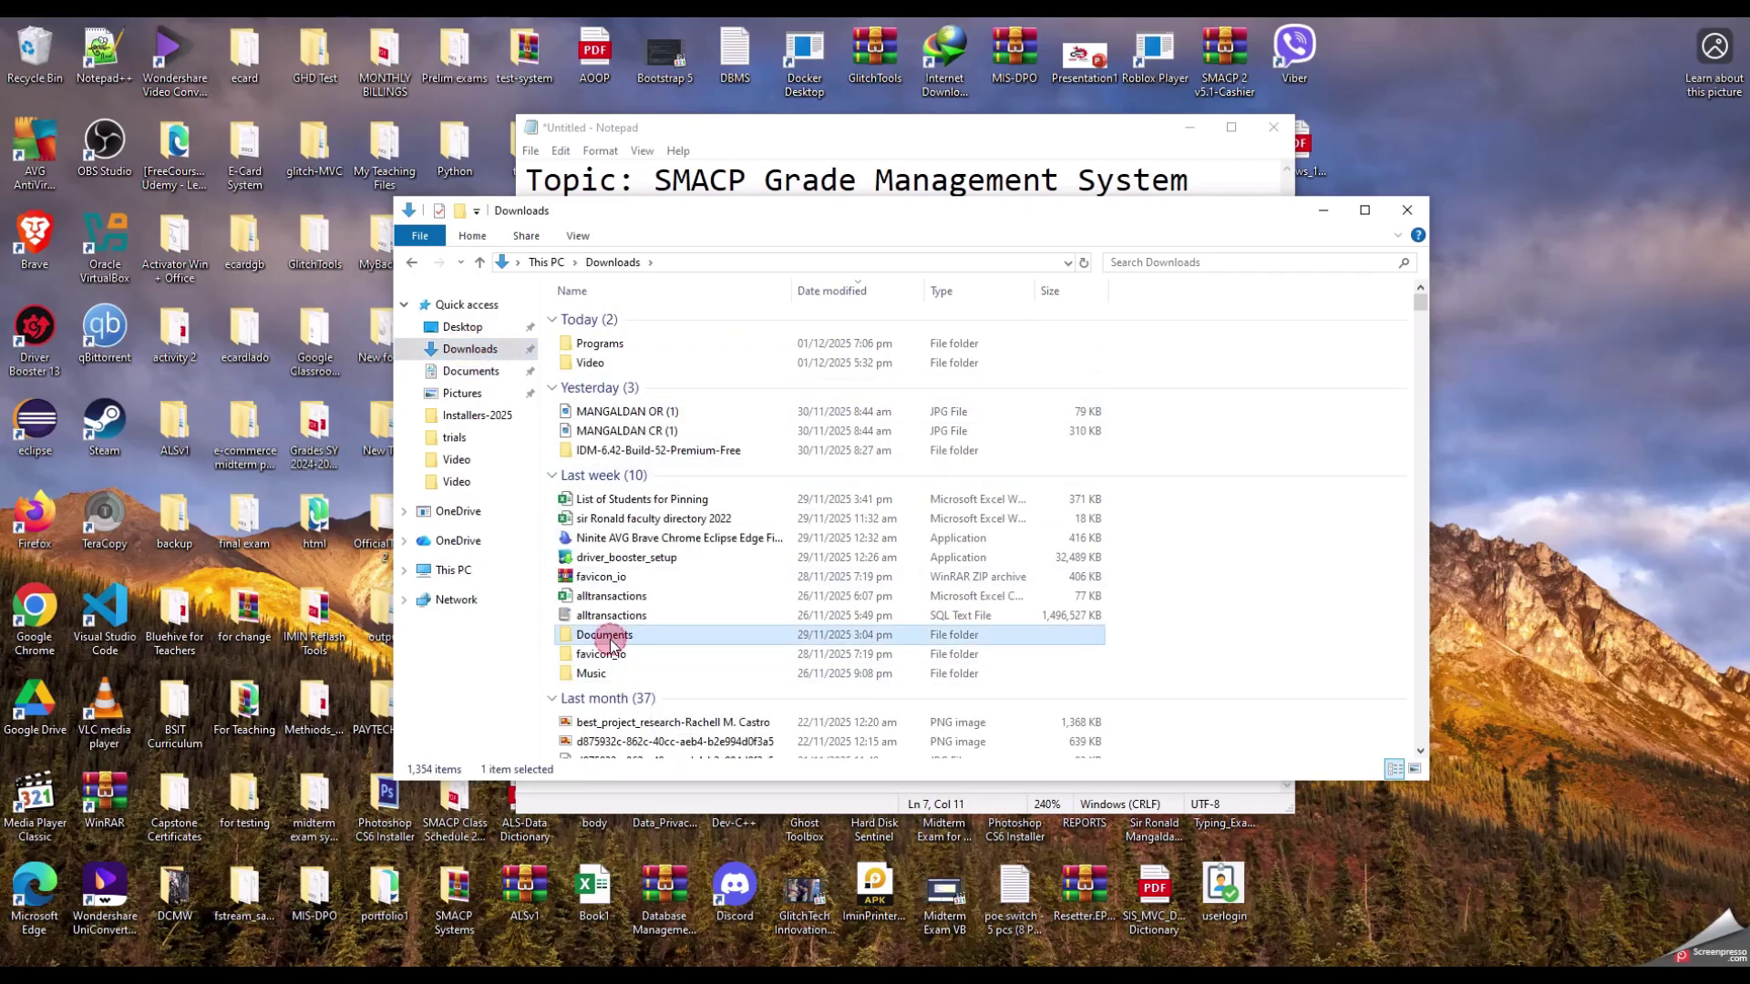
{"action": "key", "text": "s"}
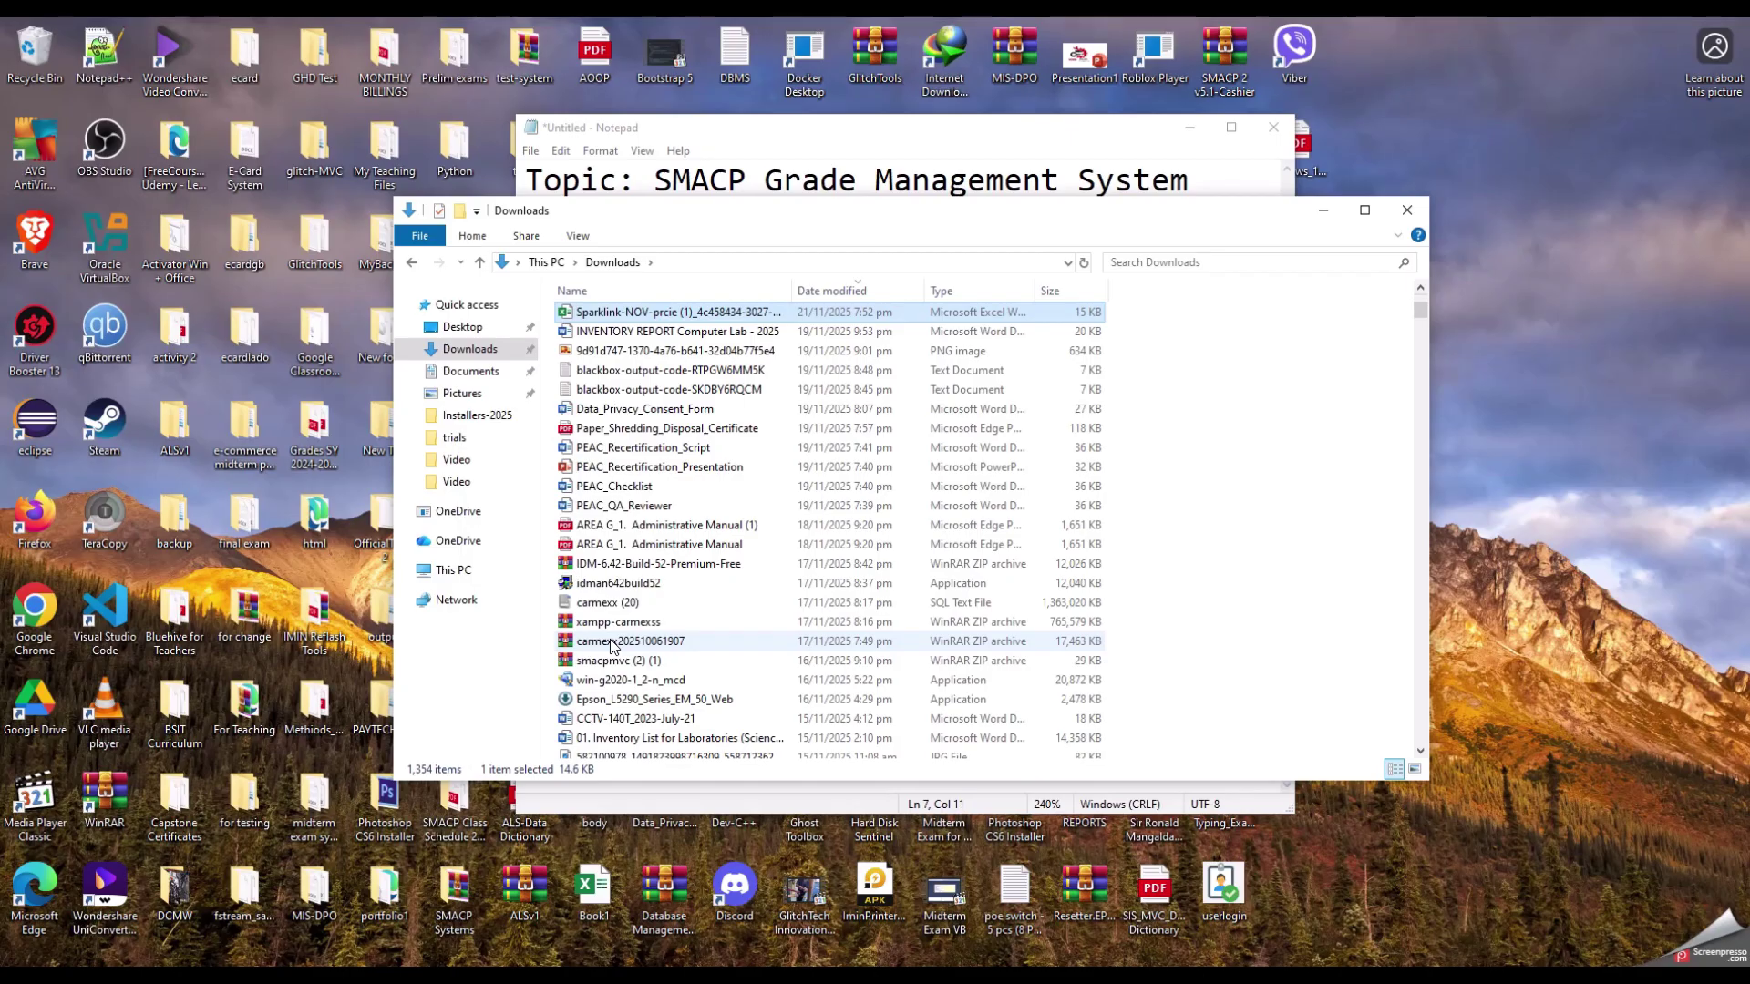
{"action": "key", "text": "s"}
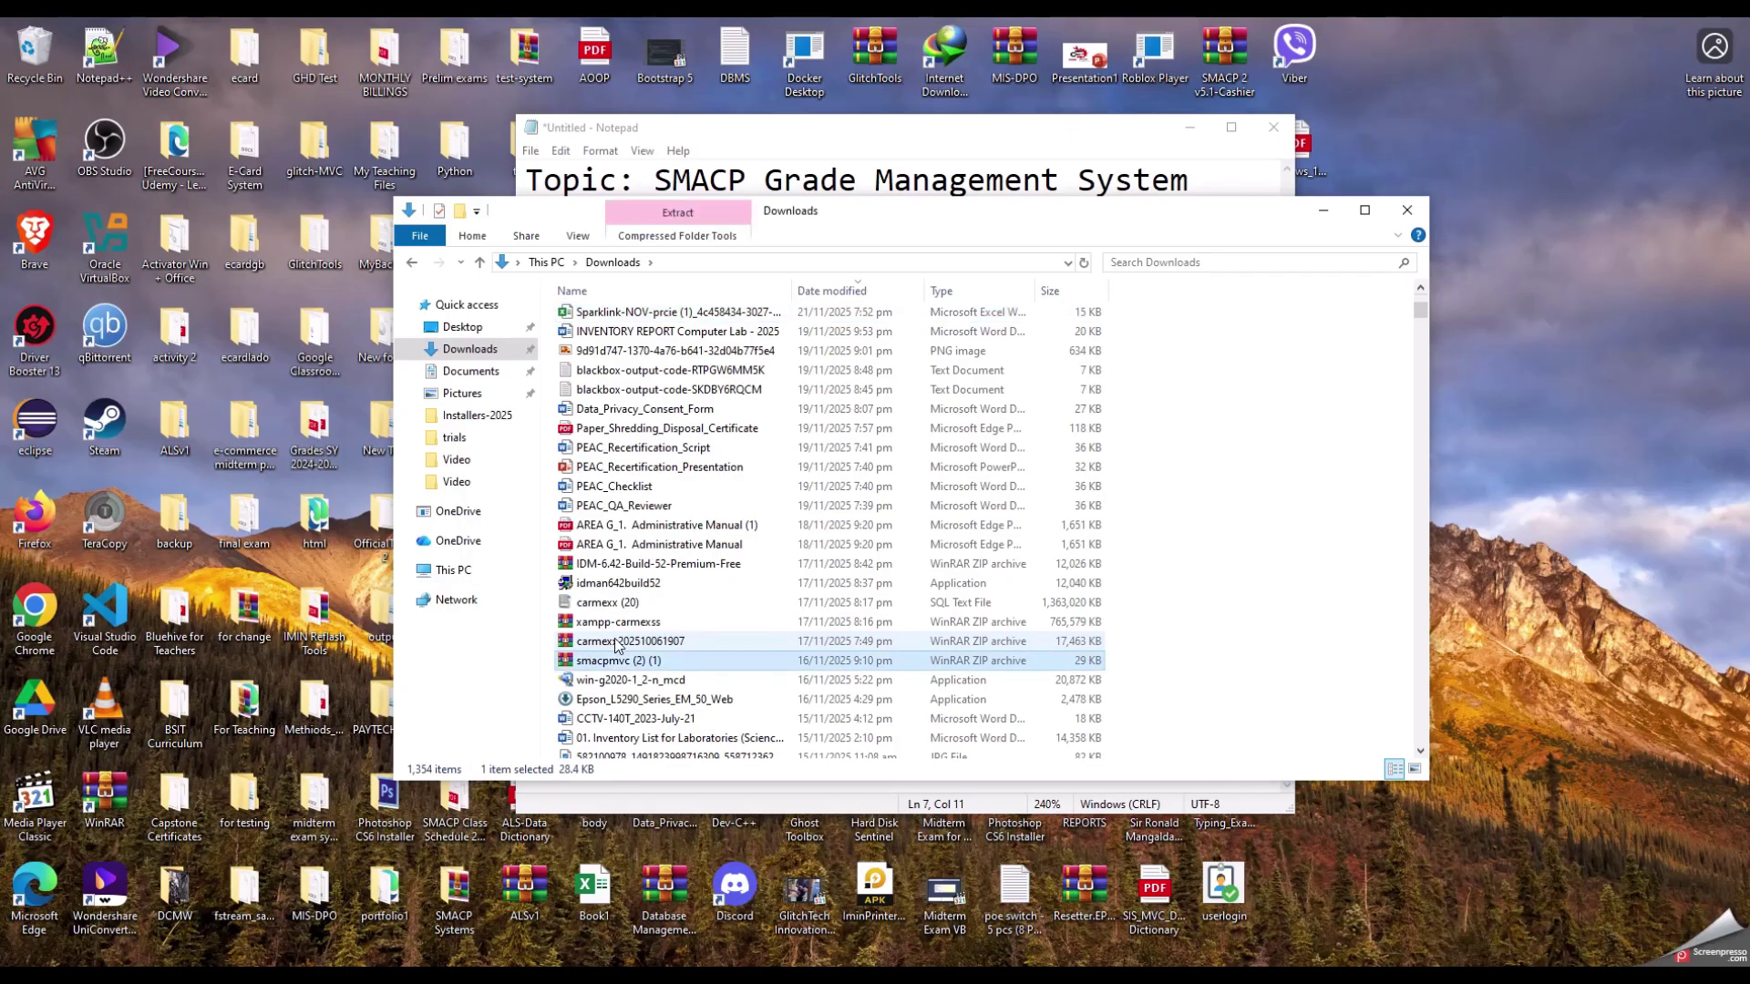
{"action": "scroll", "coordinate": [729, 638], "scroll_direction": "down", "scroll_amount": 4}
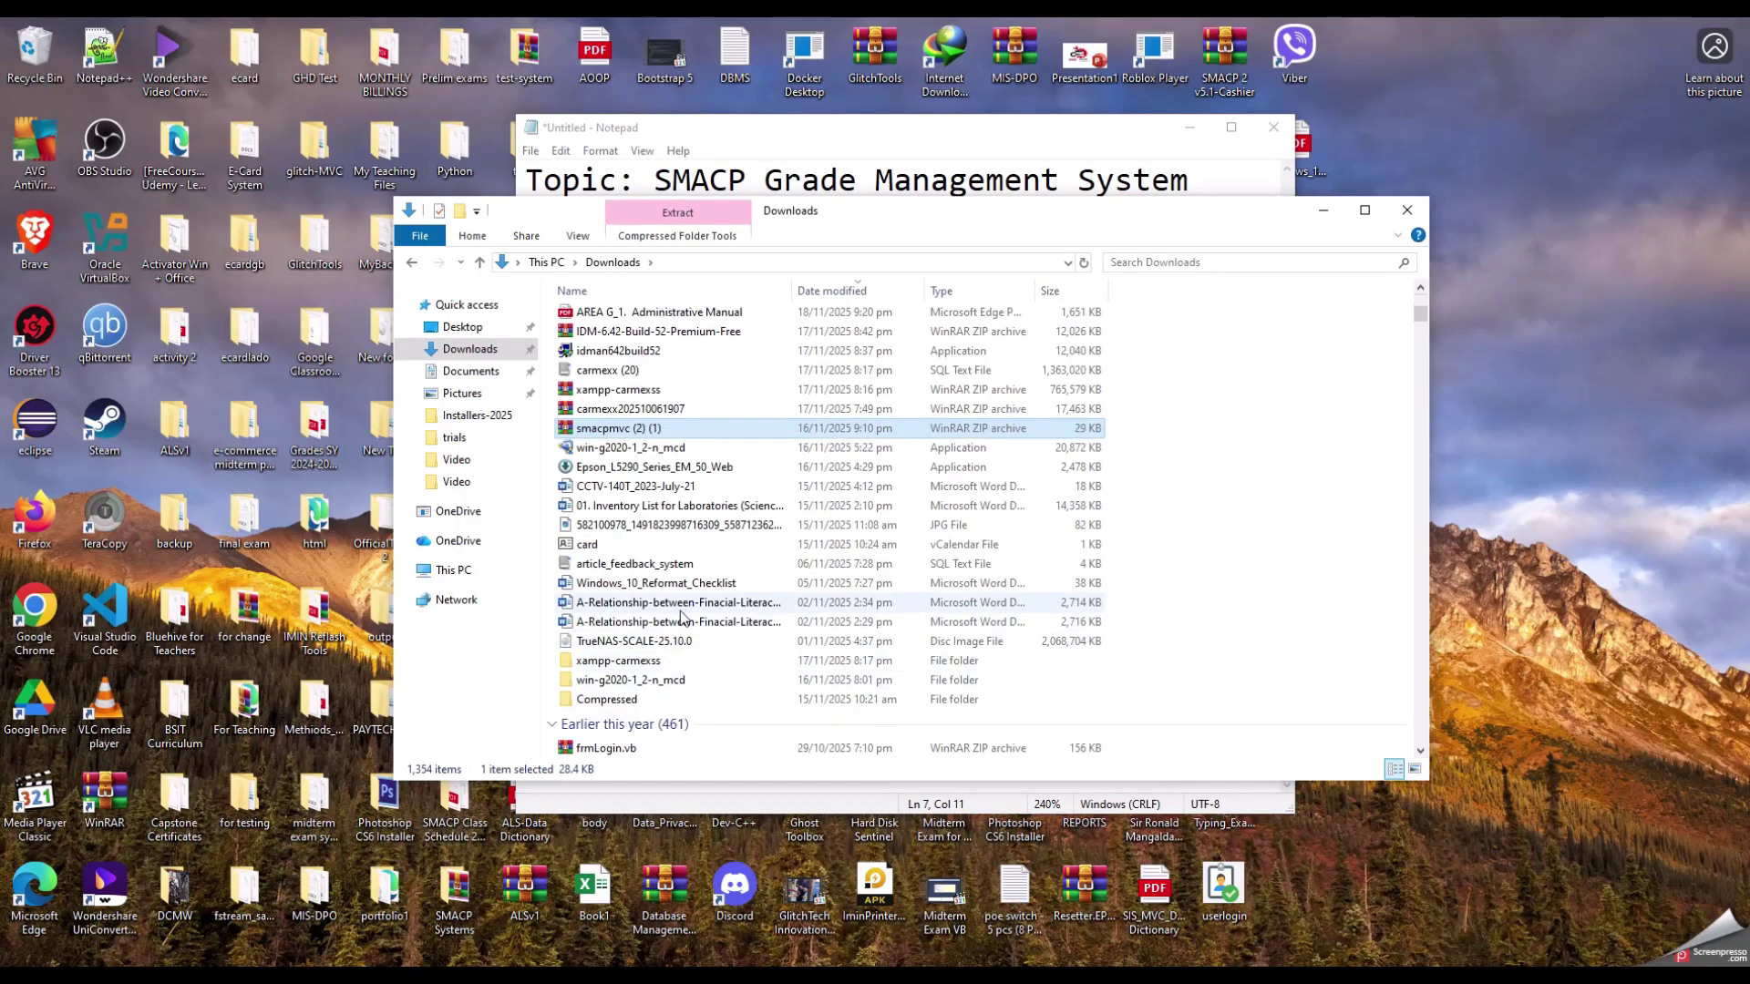
{"action": "left_click", "coordinate": [680, 603]}
{"action": "key", "text": "s"}
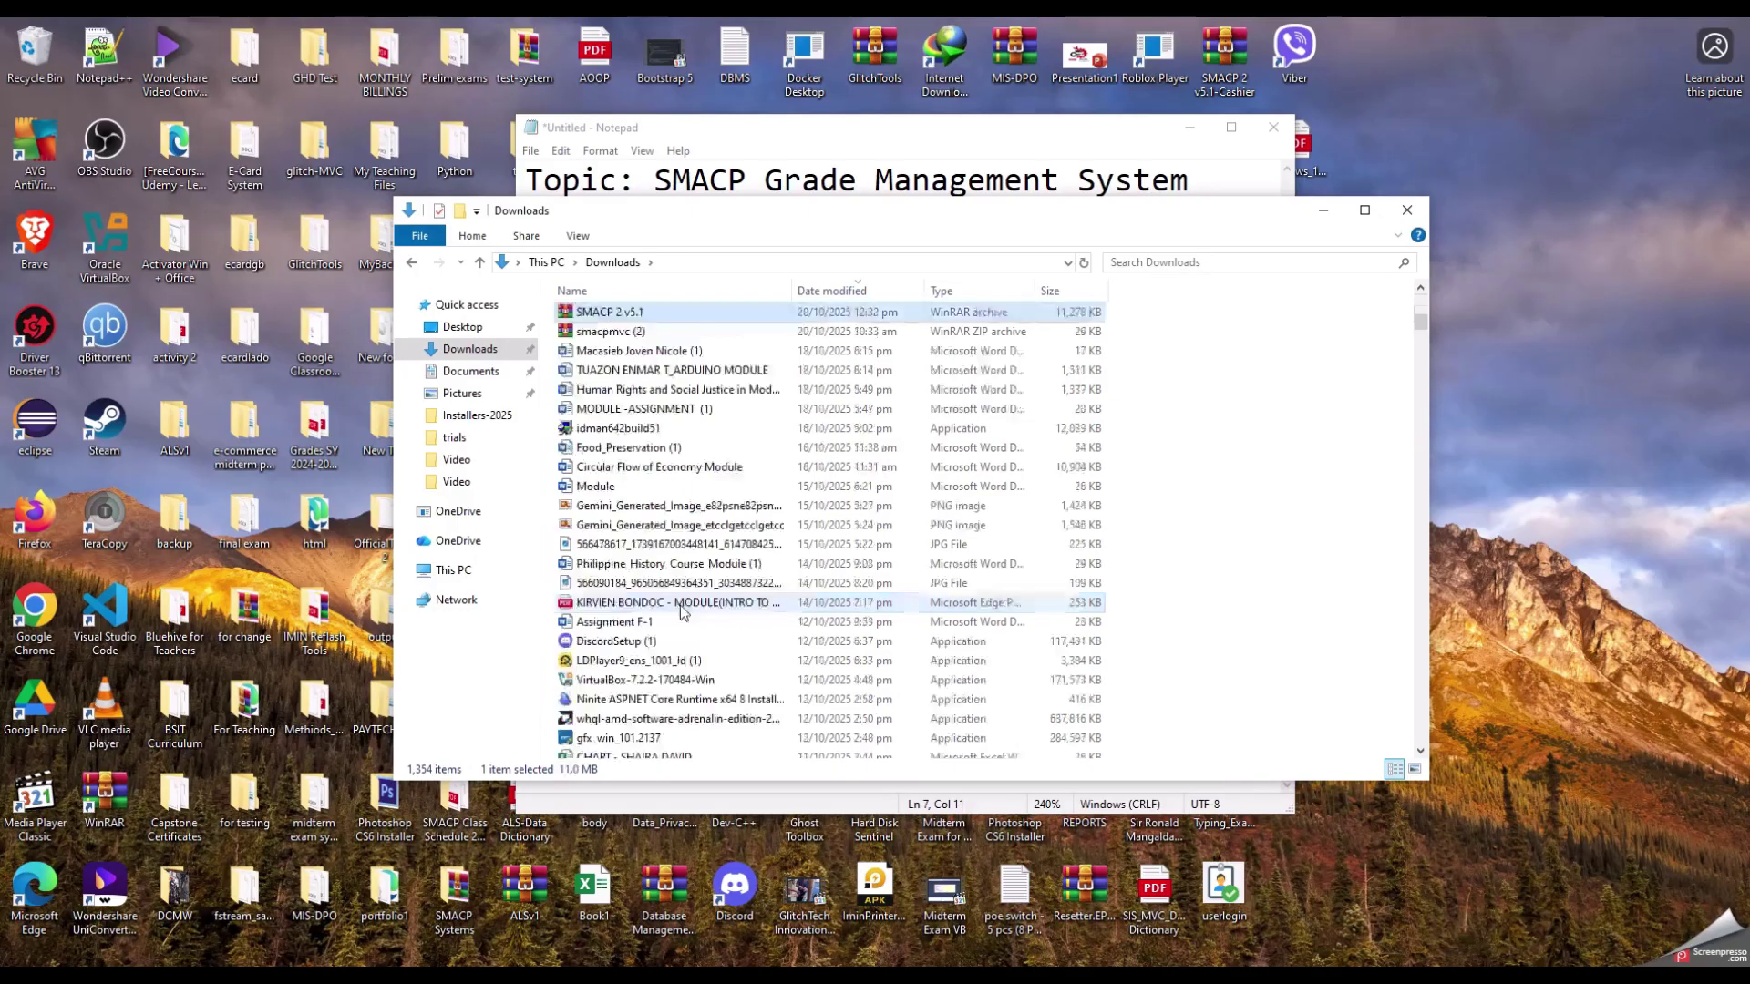
{"action": "key", "text": "s"}
{"action": "scroll", "coordinate": [851, 527], "scroll_direction": "down", "scroll_amount": 8}
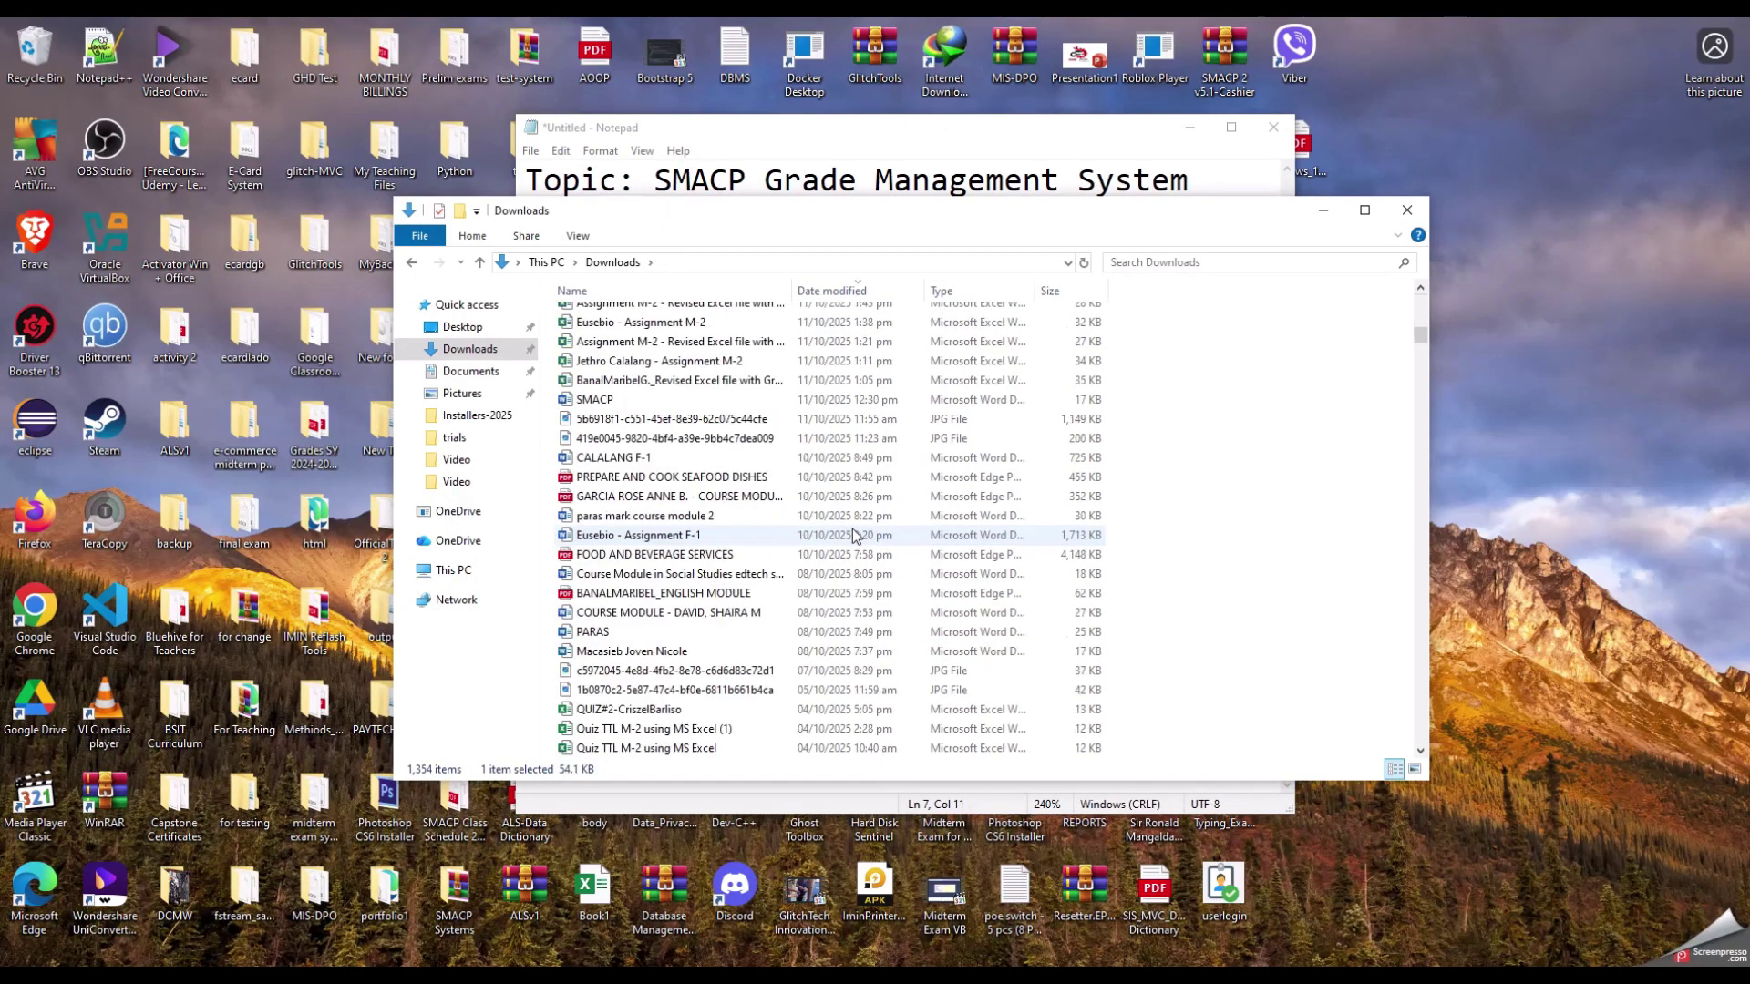
{"action": "left_click", "coordinate": [686, 476]}
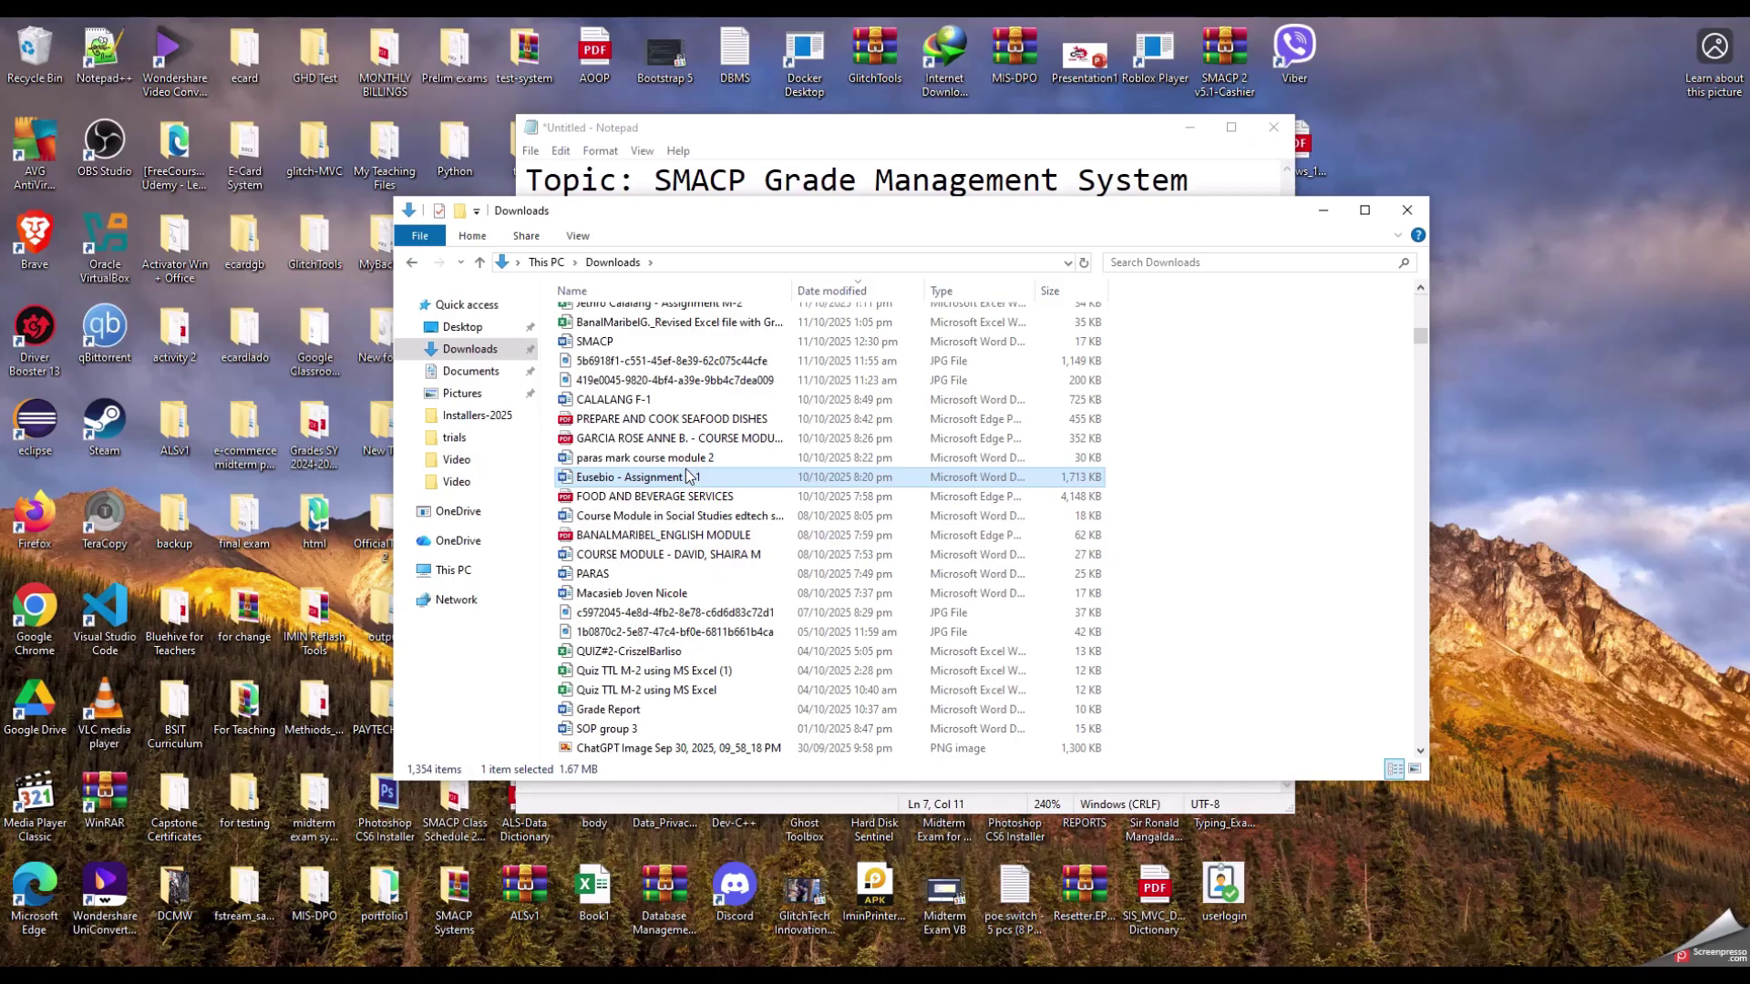
{"action": "key", "text": "s"}
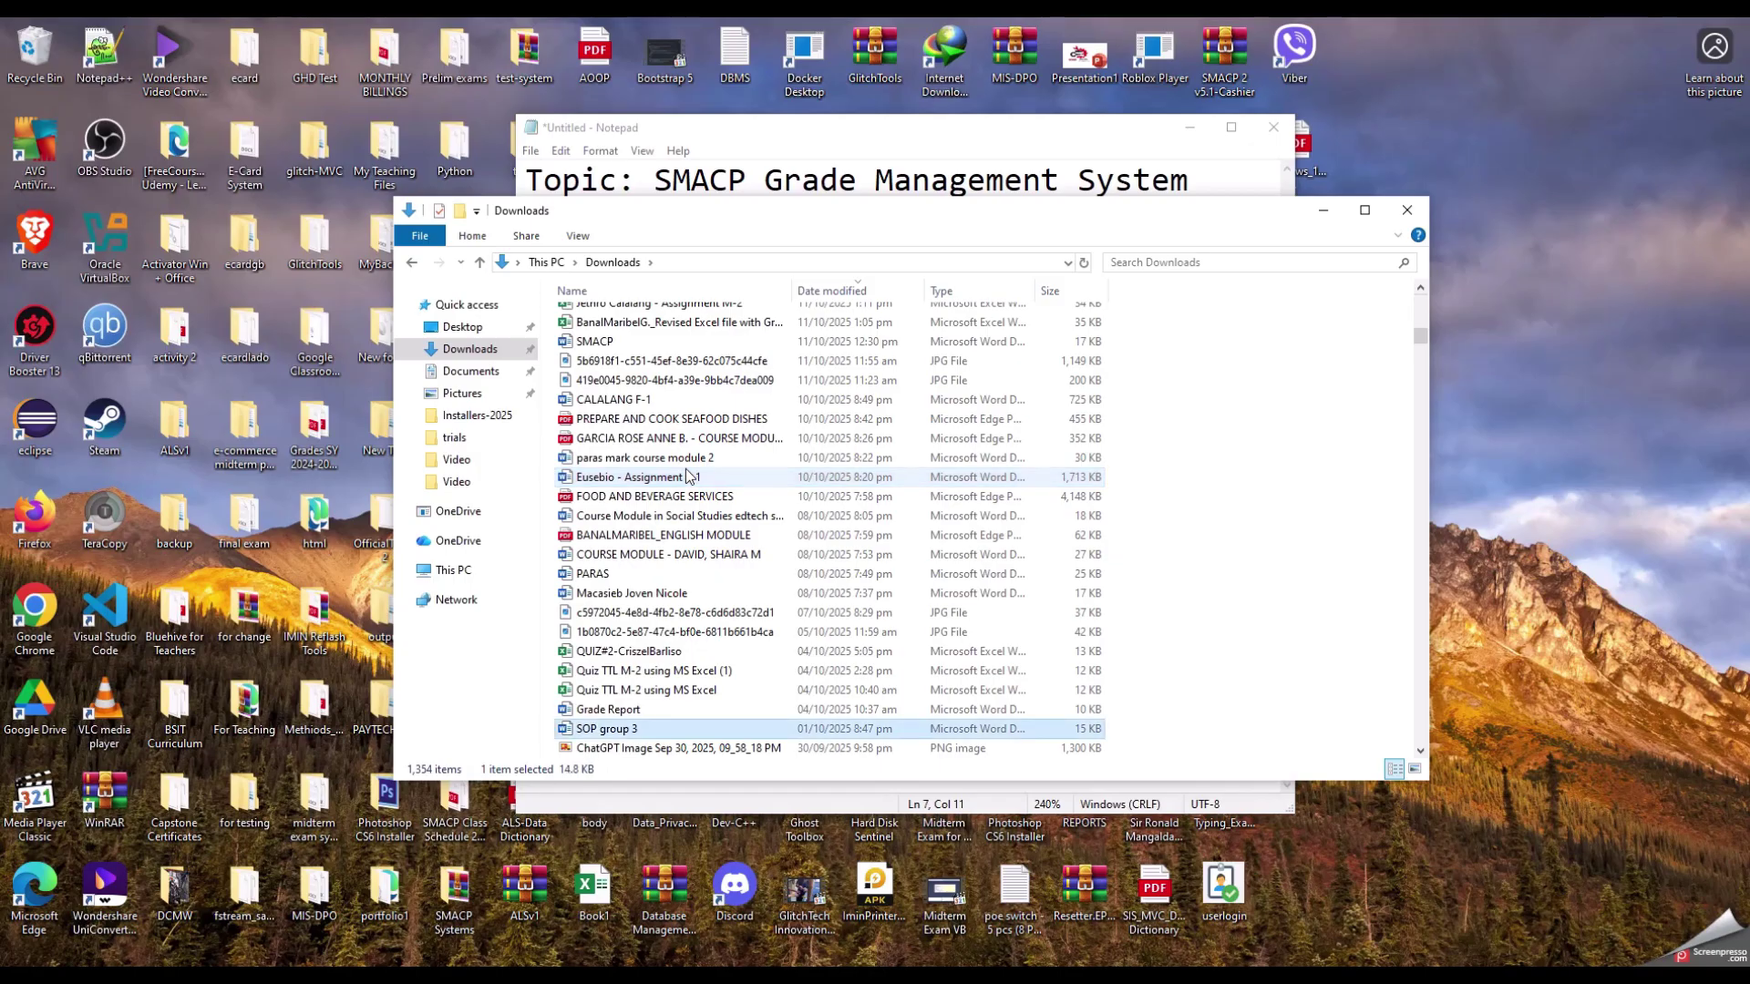
Step: Search Downloads for 'sgms' and select the SGMS-Installer file
{"action": "left_click", "coordinate": [1208, 264]}
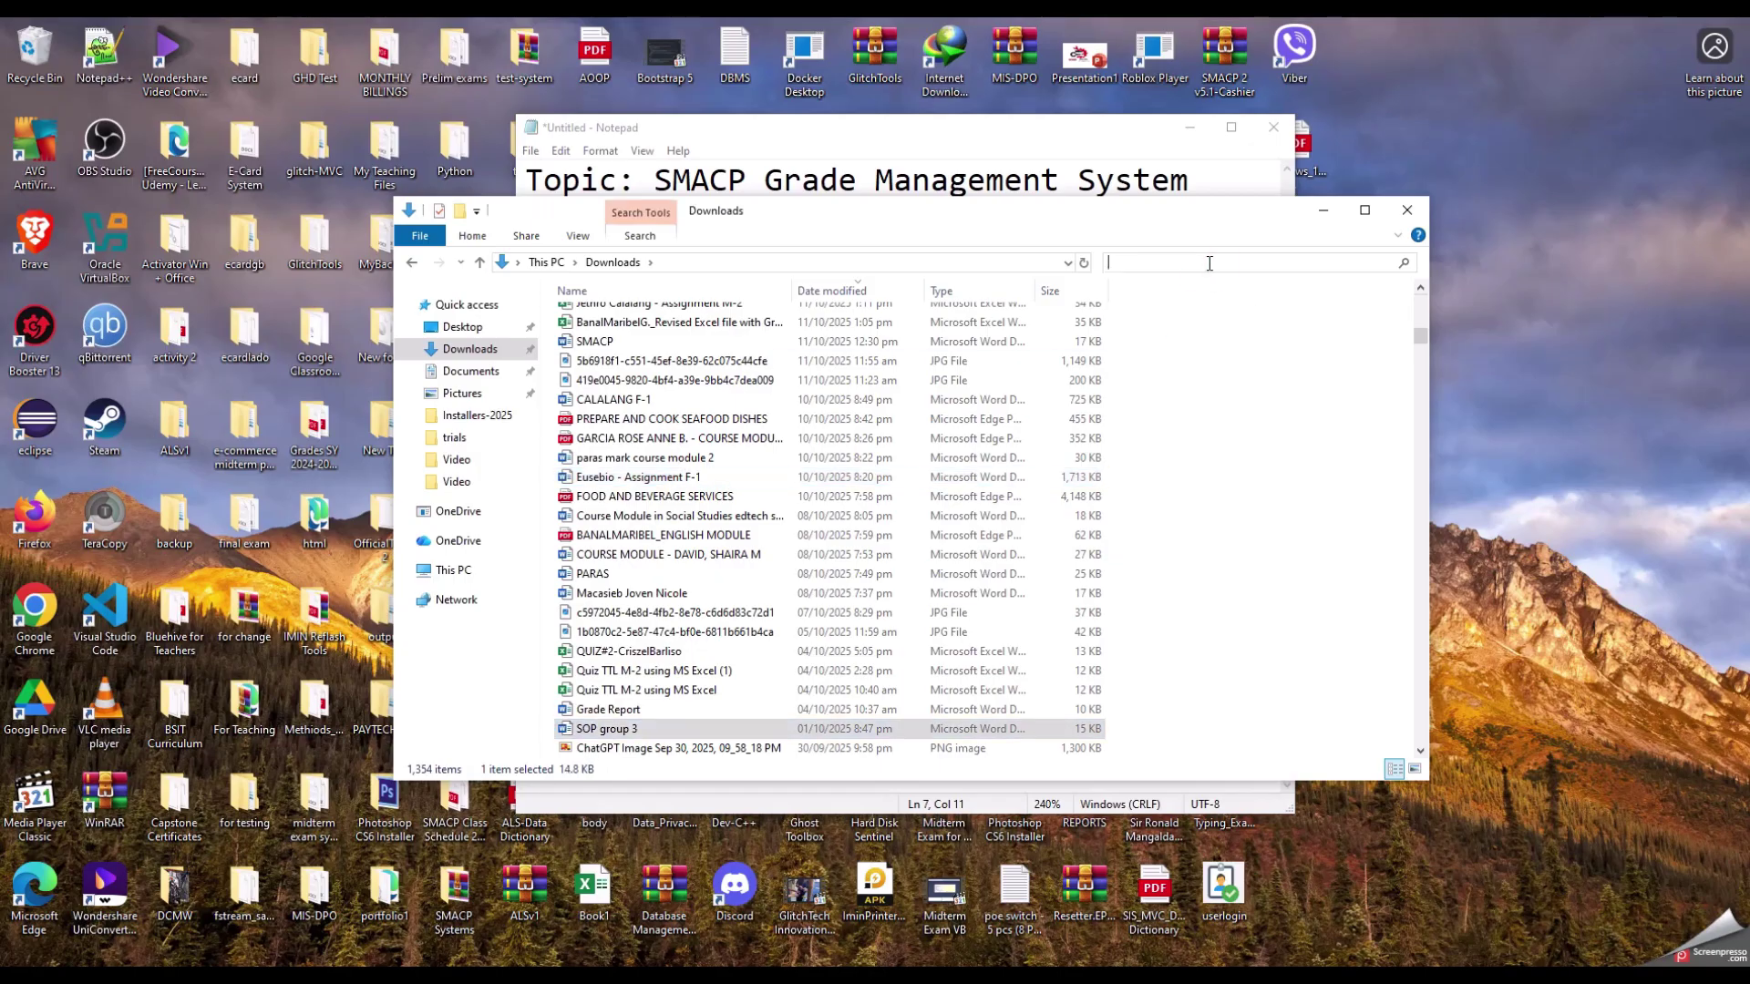
{"action": "type", "text": "sgms"}
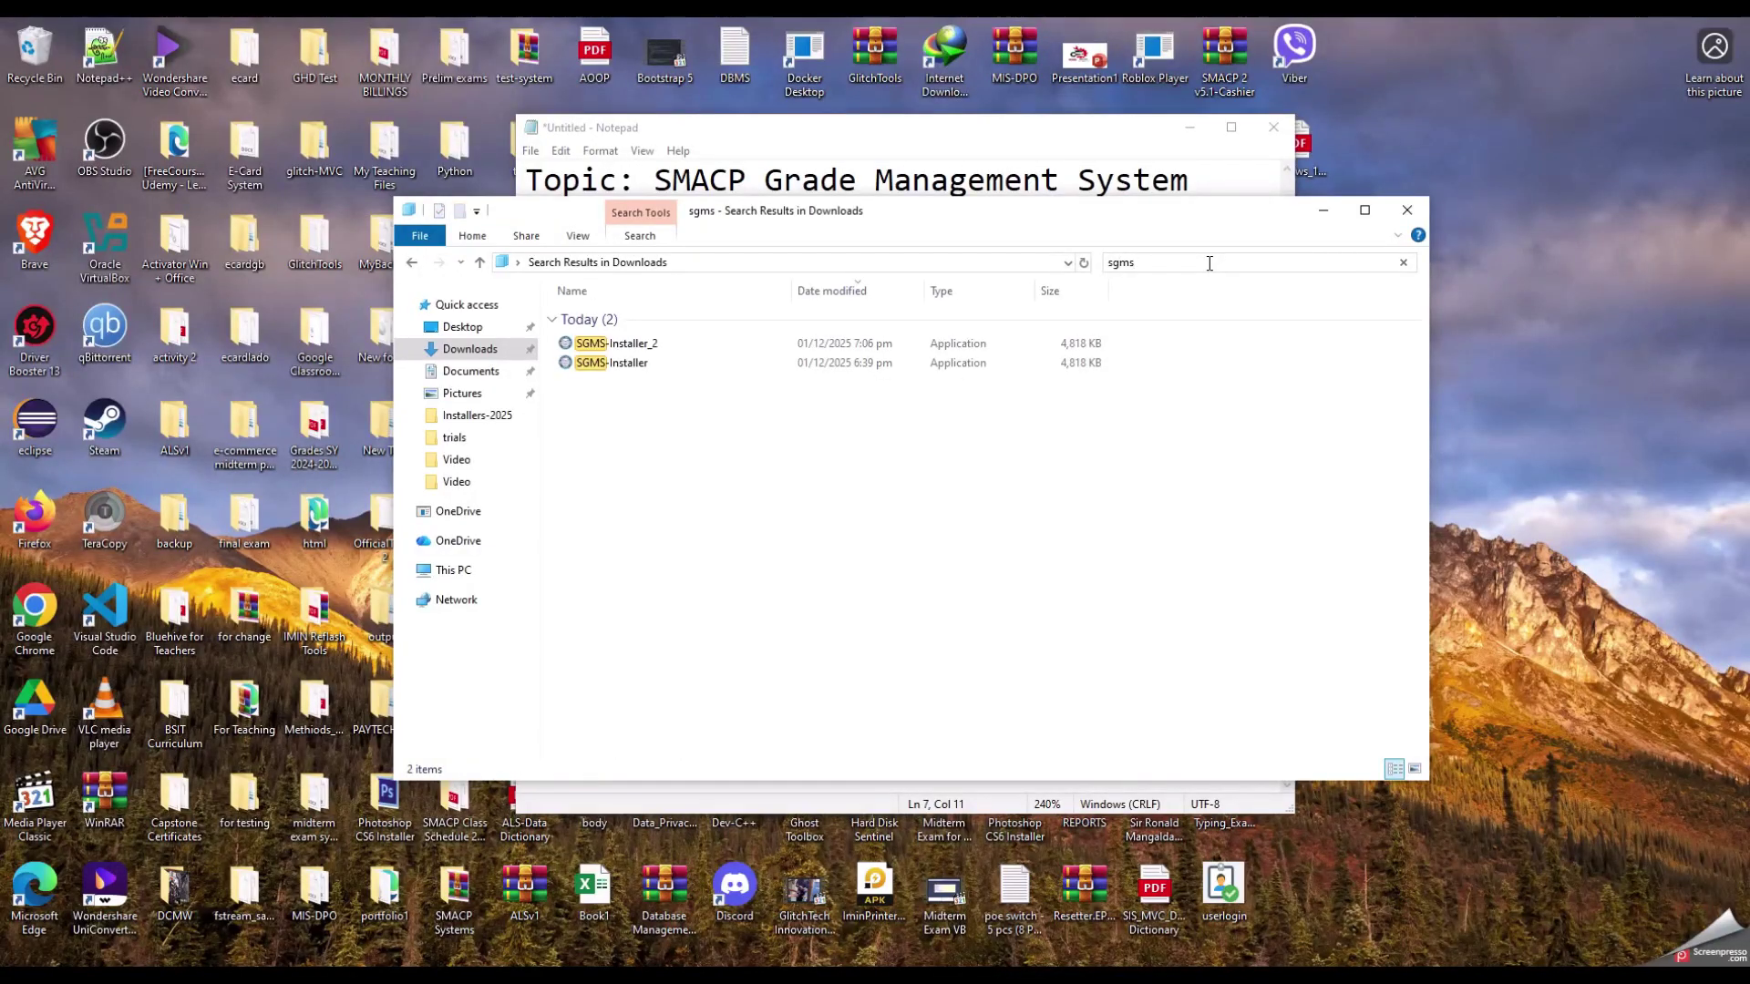
{"action": "left_click", "coordinate": [756, 482]}
{"action": "left_click", "coordinate": [611, 363]}
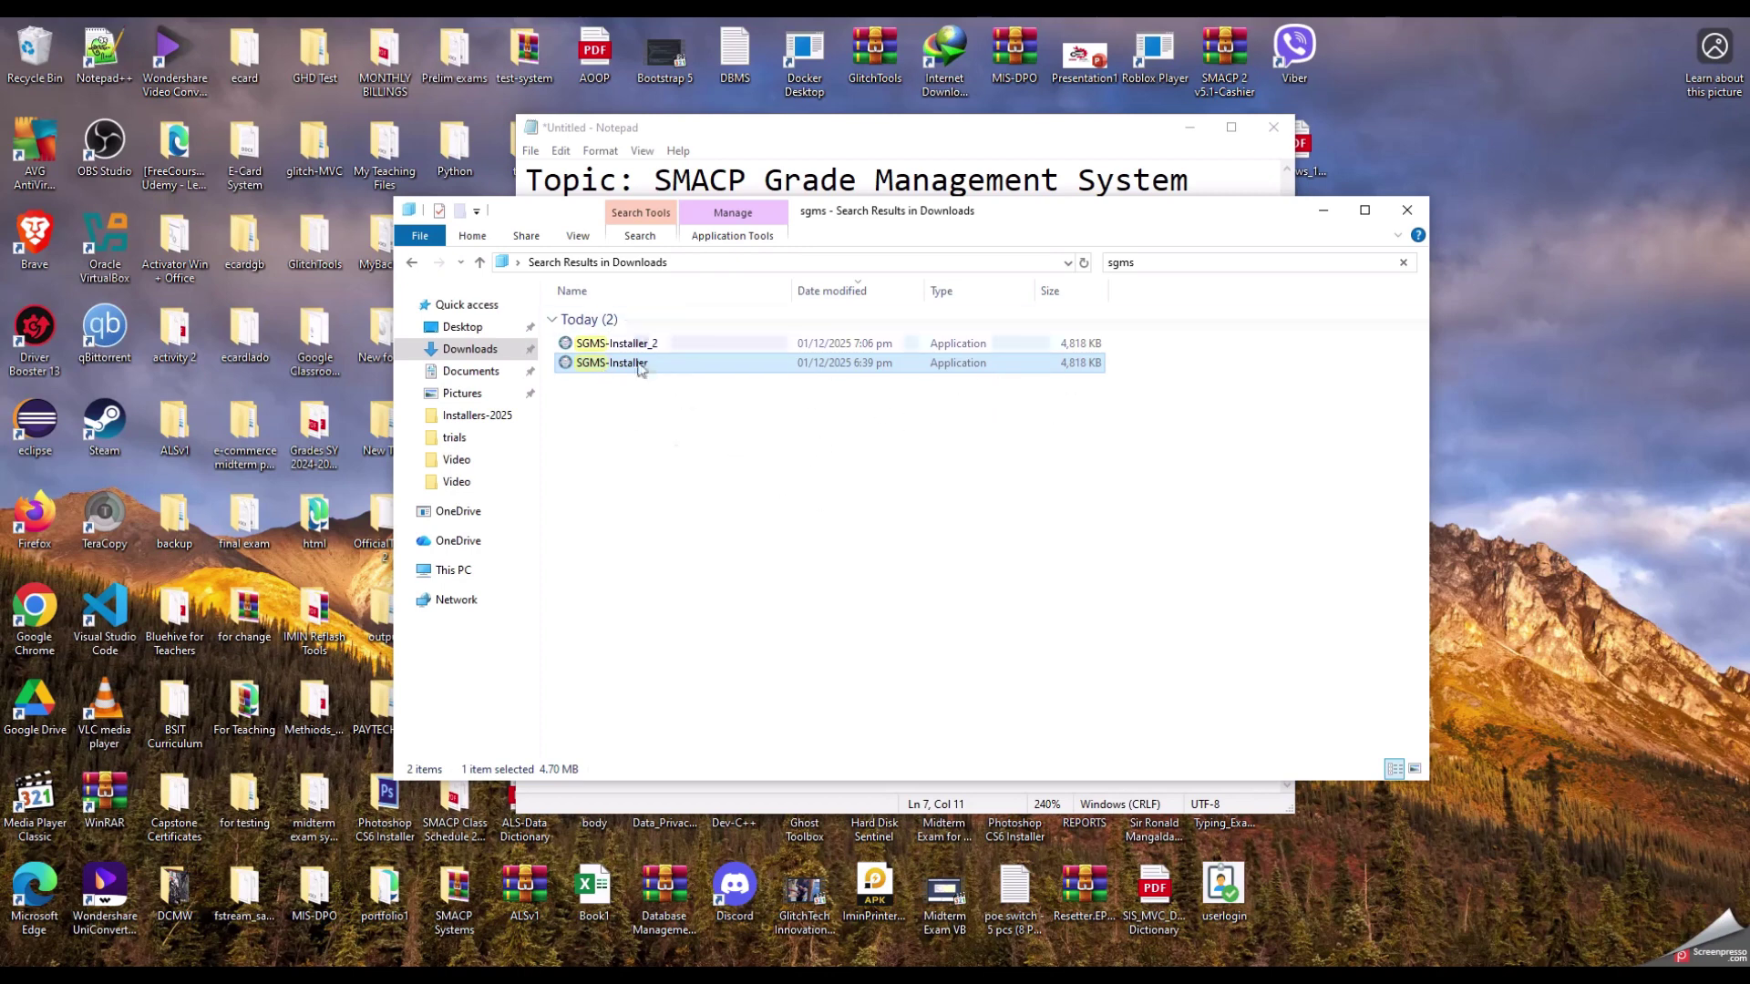
{"action": "left_click", "coordinate": [665, 458]}
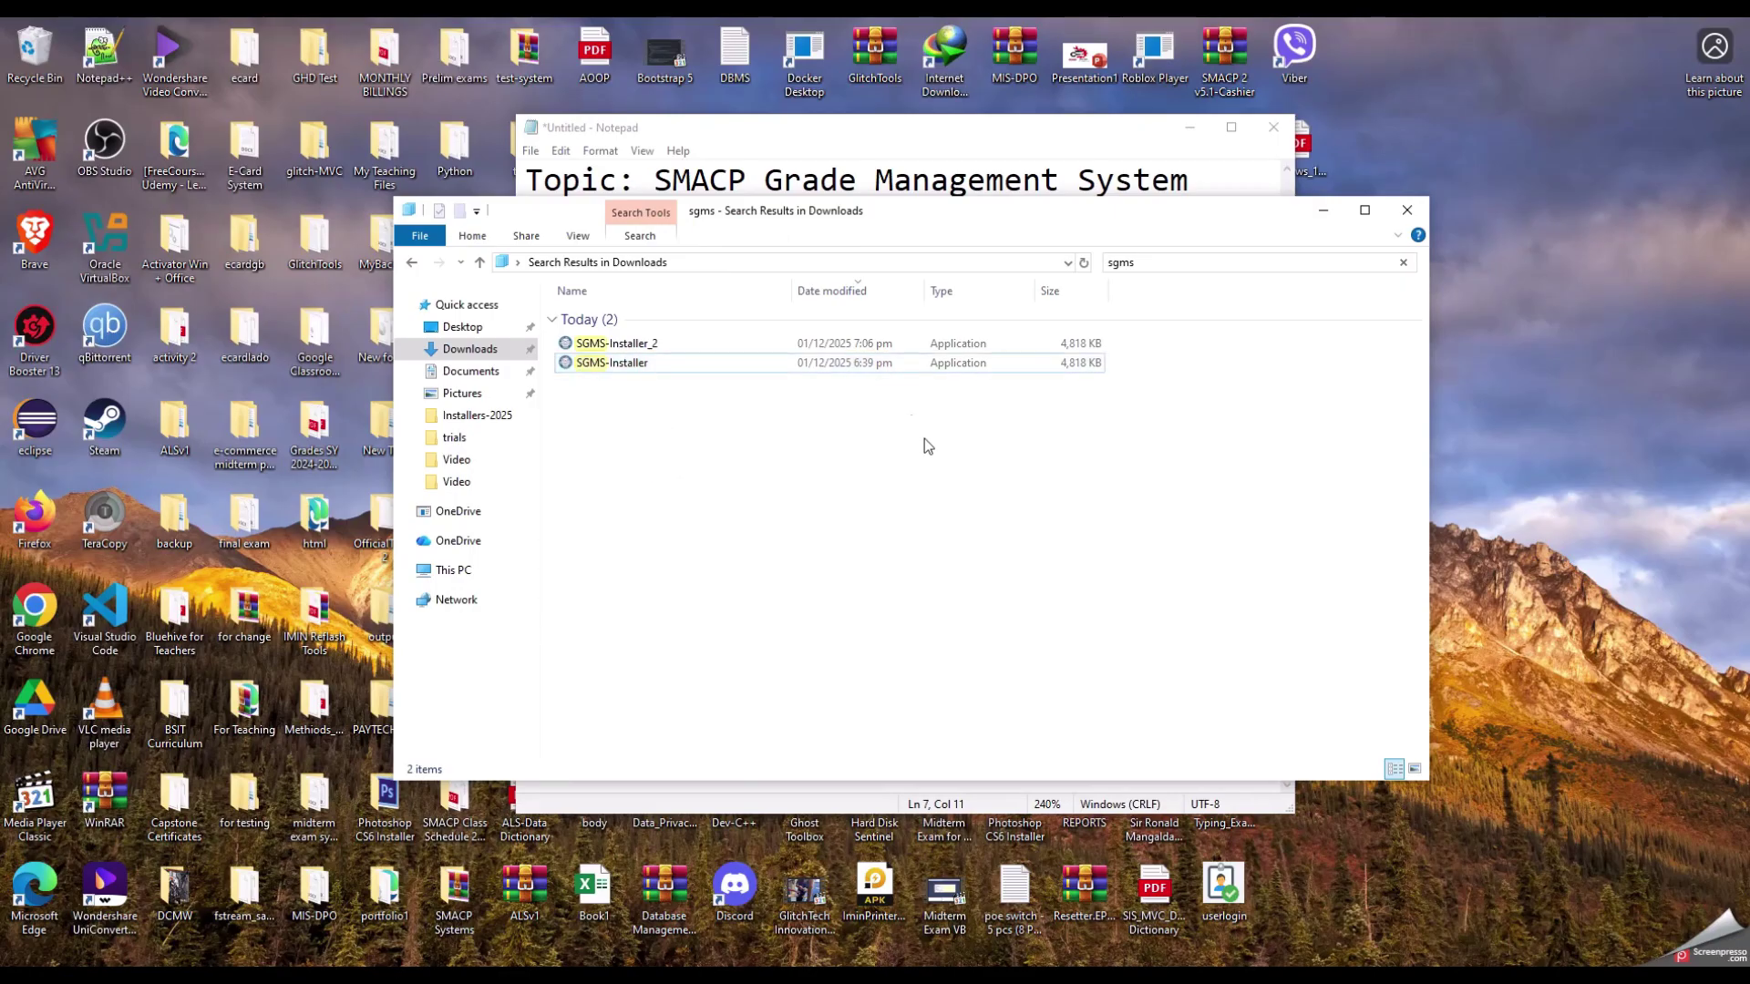
{"action": "left_click_drag", "start_coordinate": [864, 216], "coordinate": [858, 359]}
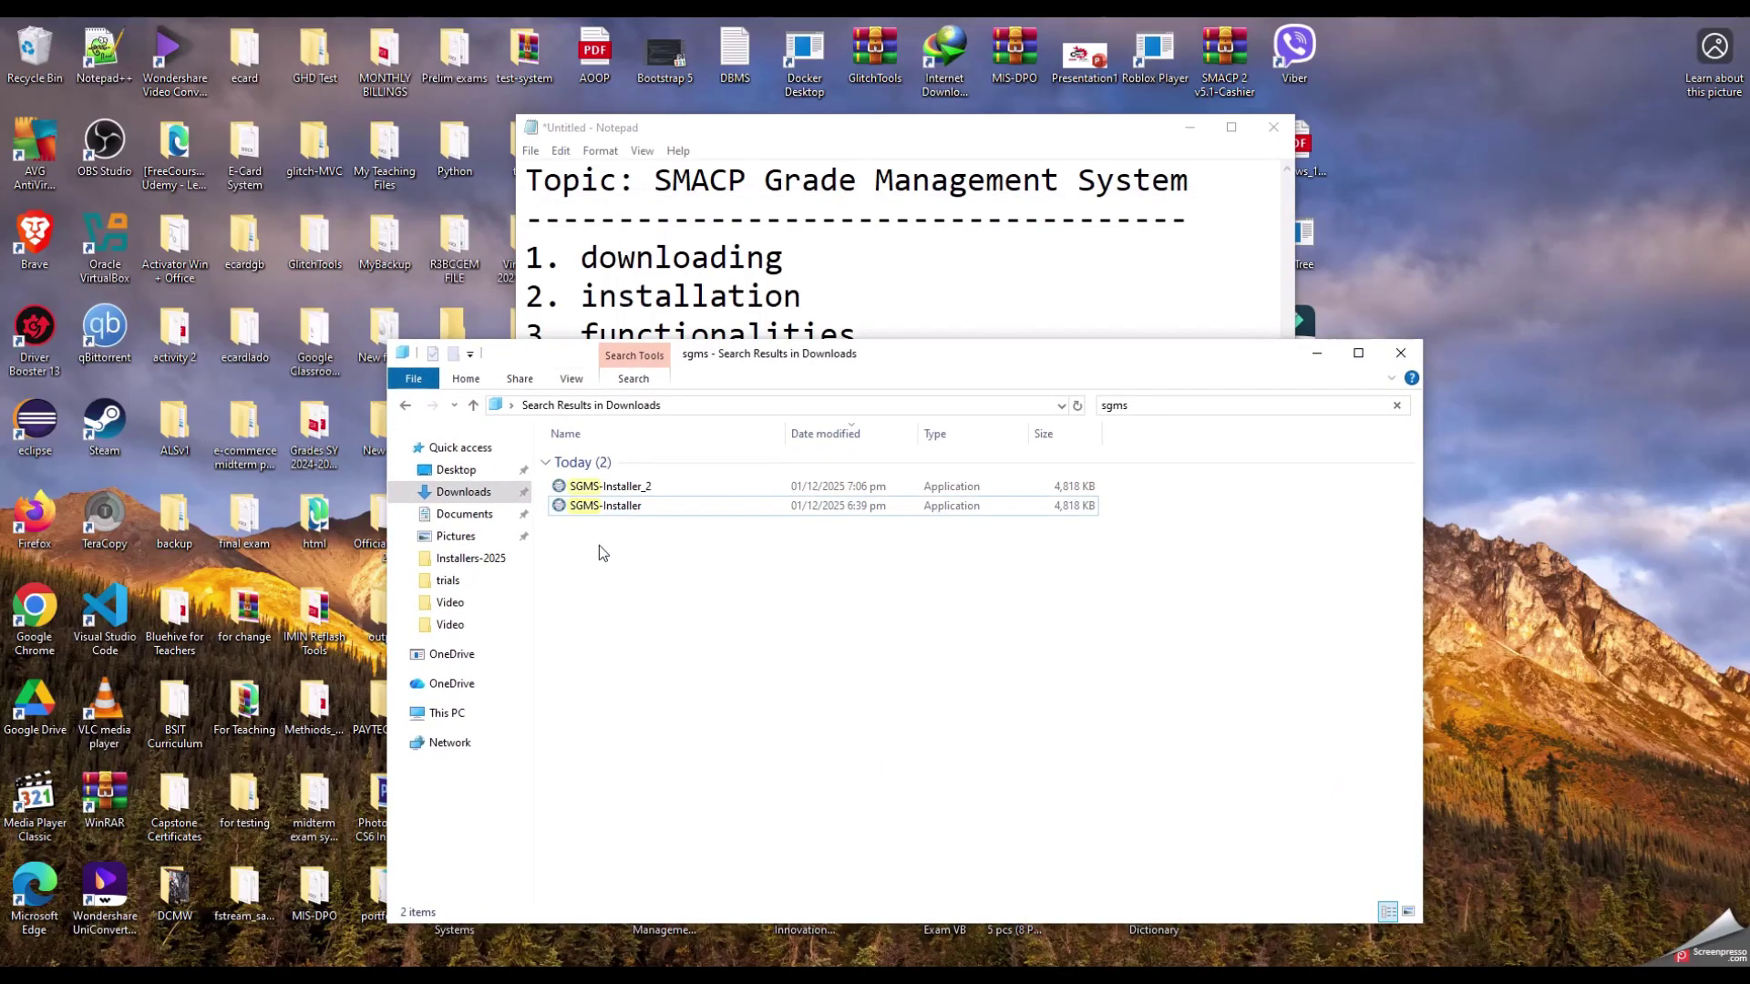
{"action": "left_click", "coordinate": [586, 509]}
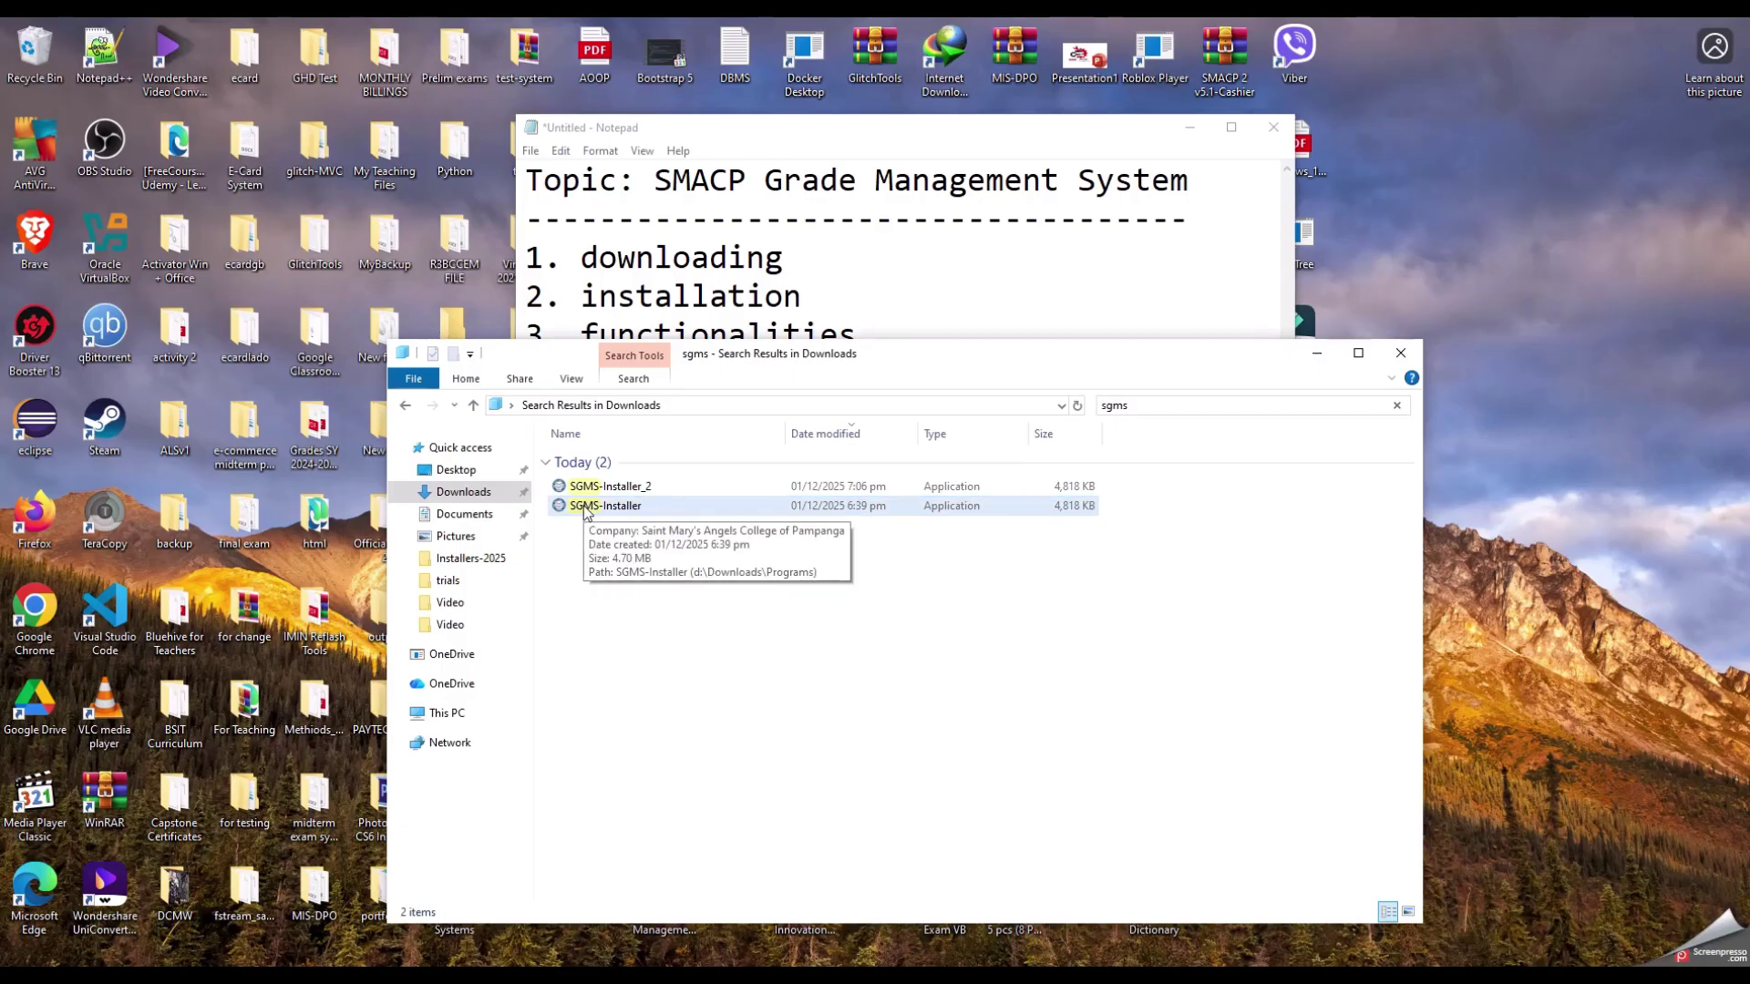
Step: Install SMACP Grade Management System 1.5 in the default folder with a desktop shortcut, then launch it
{"action": "double_click", "coordinate": [586, 506]}
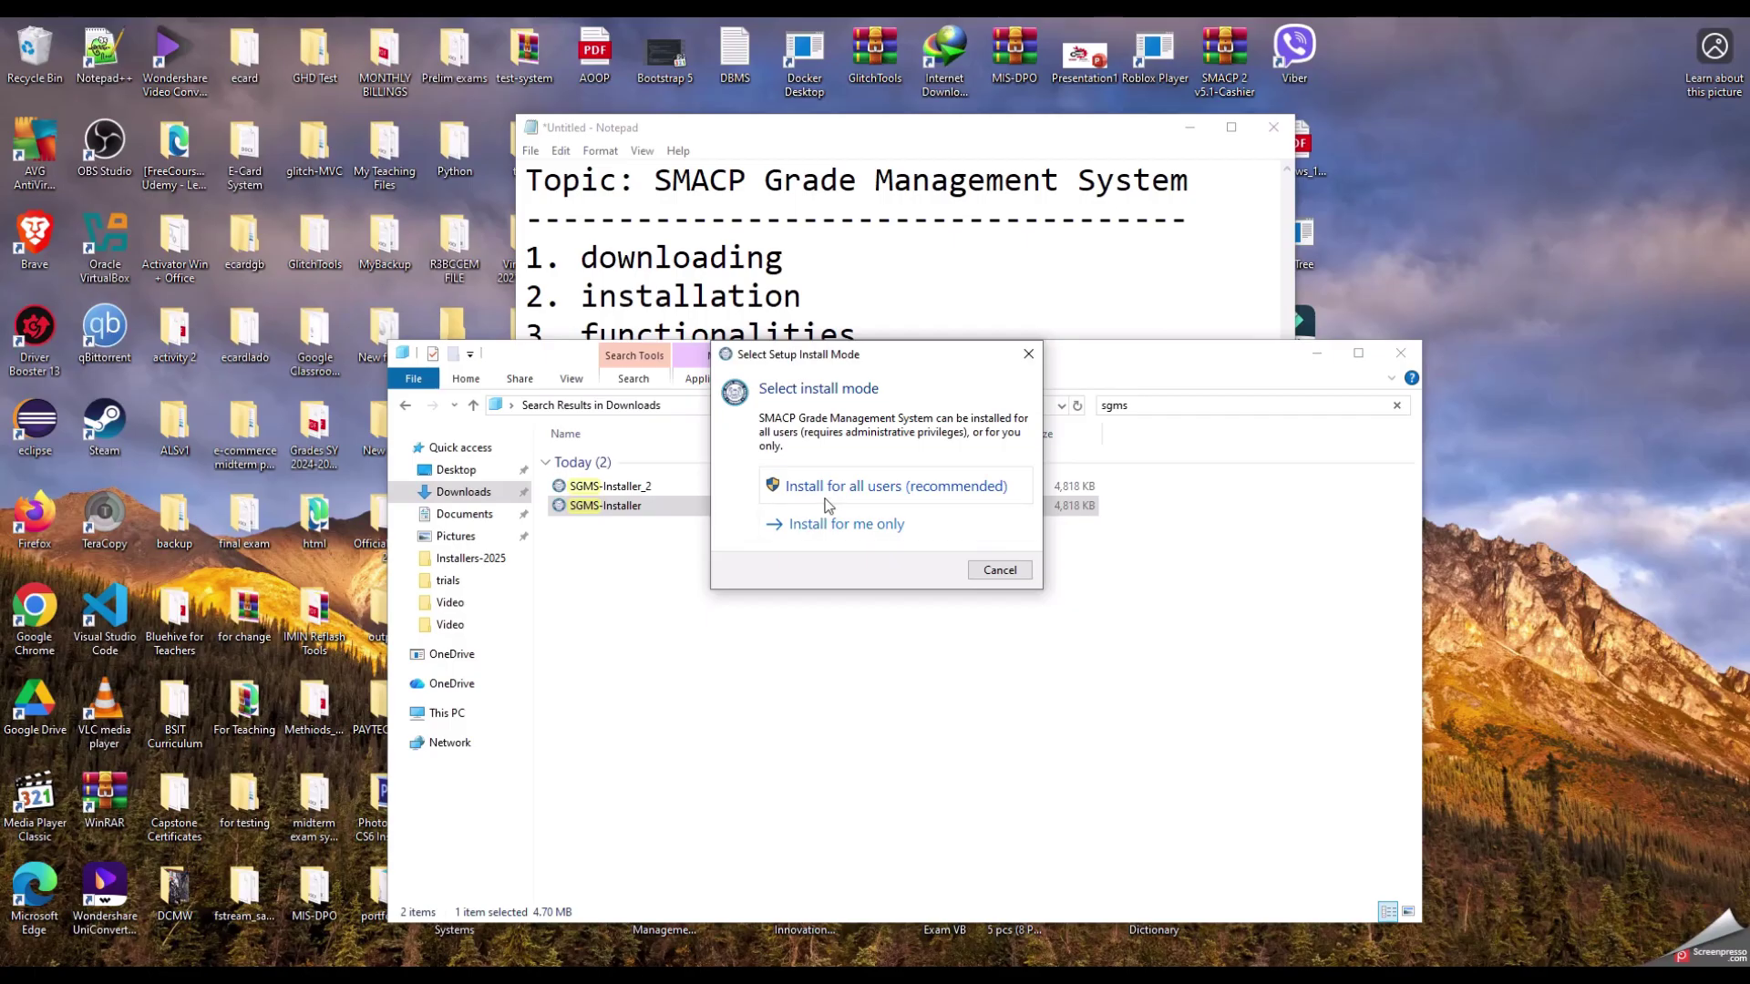
{"action": "left_click", "coordinate": [823, 508]}
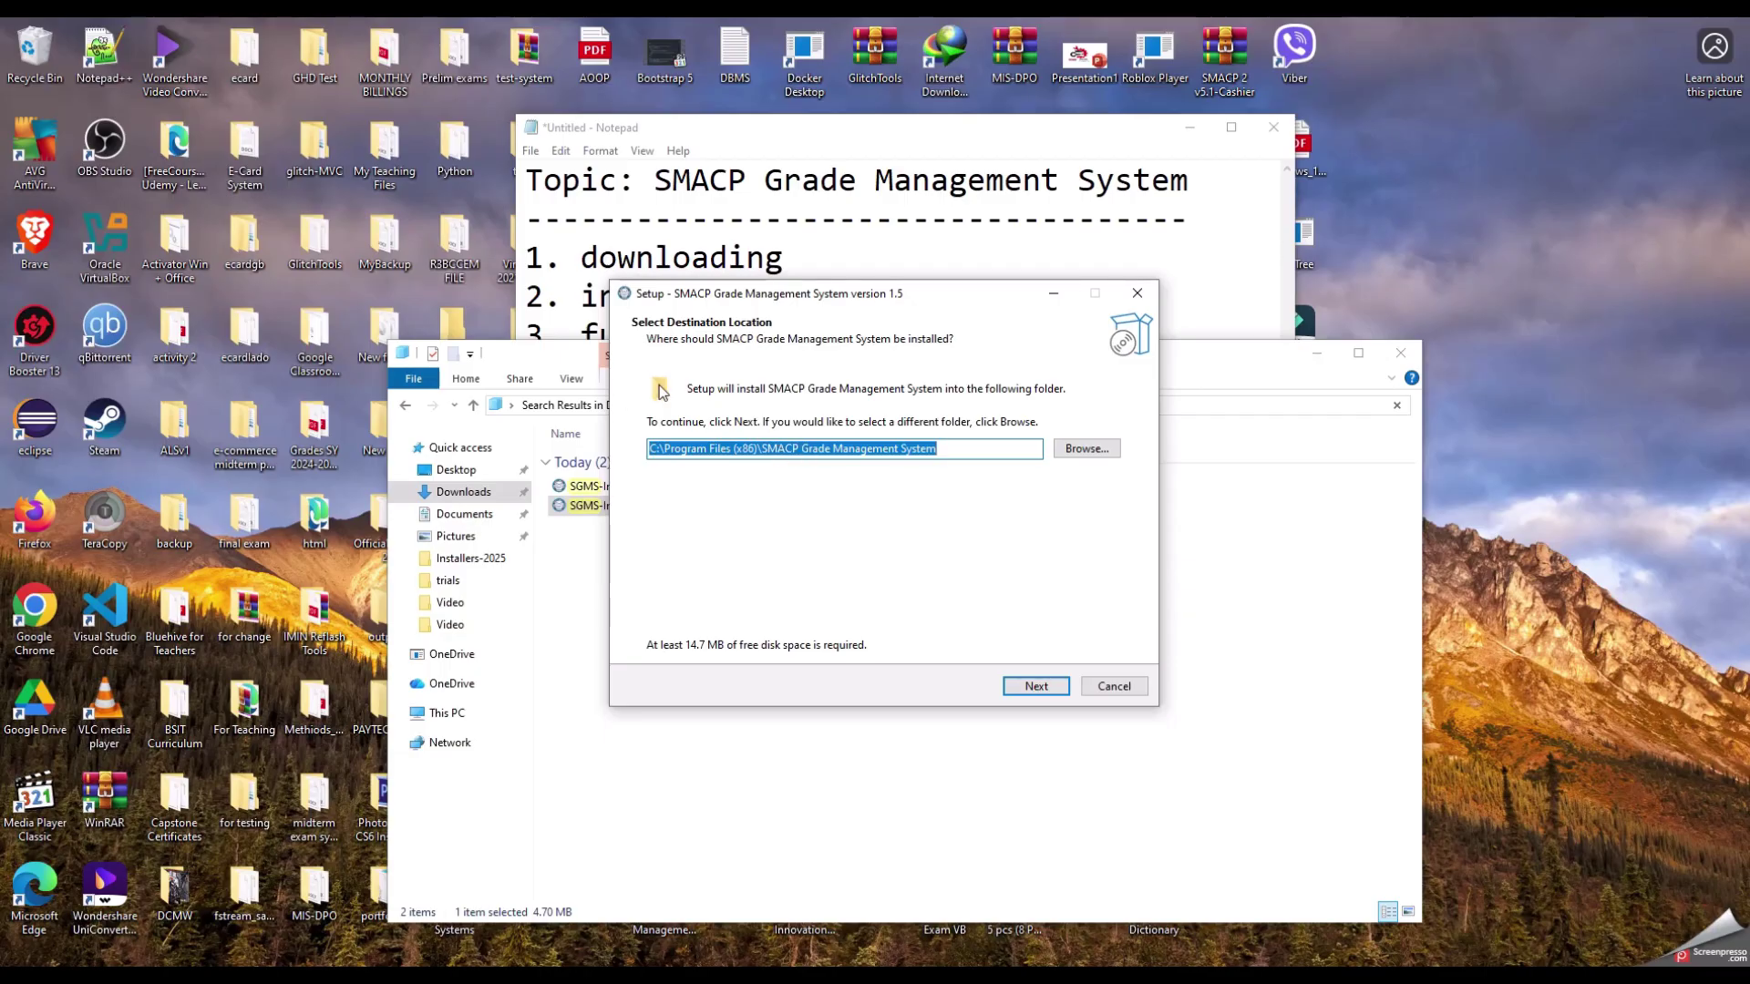
{"action": "left_click", "coordinate": [1036, 685]}
{"action": "left_click", "coordinate": [656, 442]}
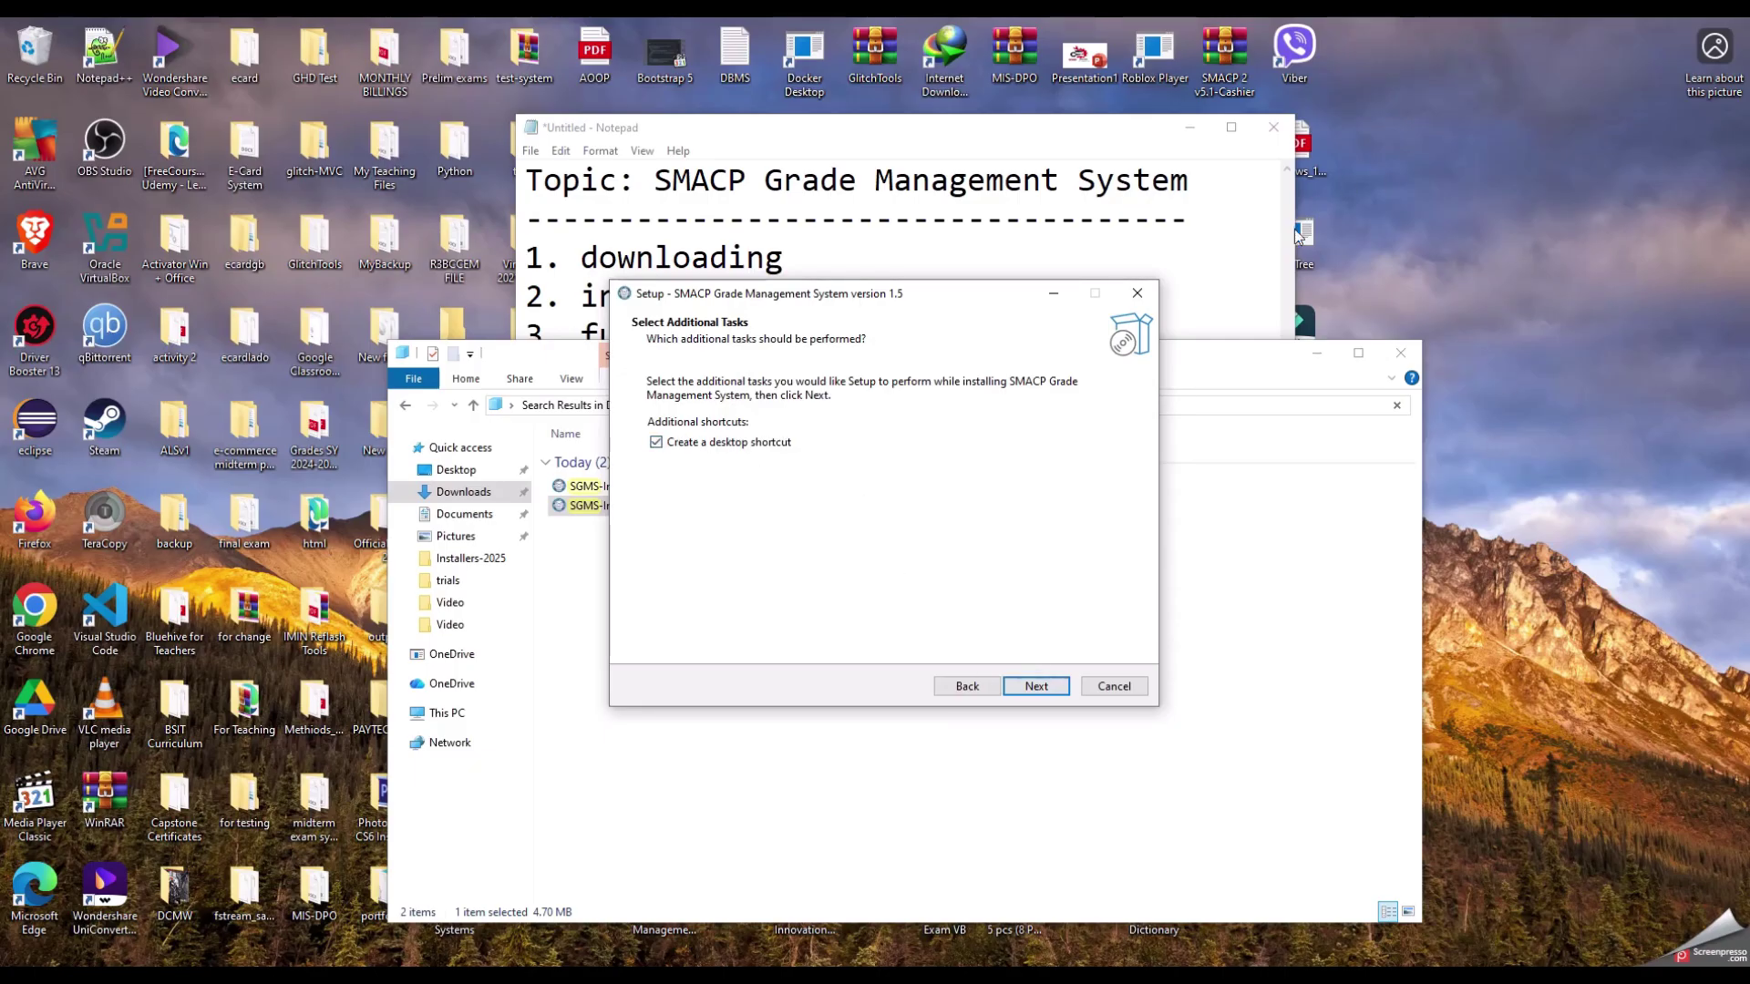
{"action": "left_click", "coordinate": [1041, 691]}
{"action": "left_click", "coordinate": [1036, 686]}
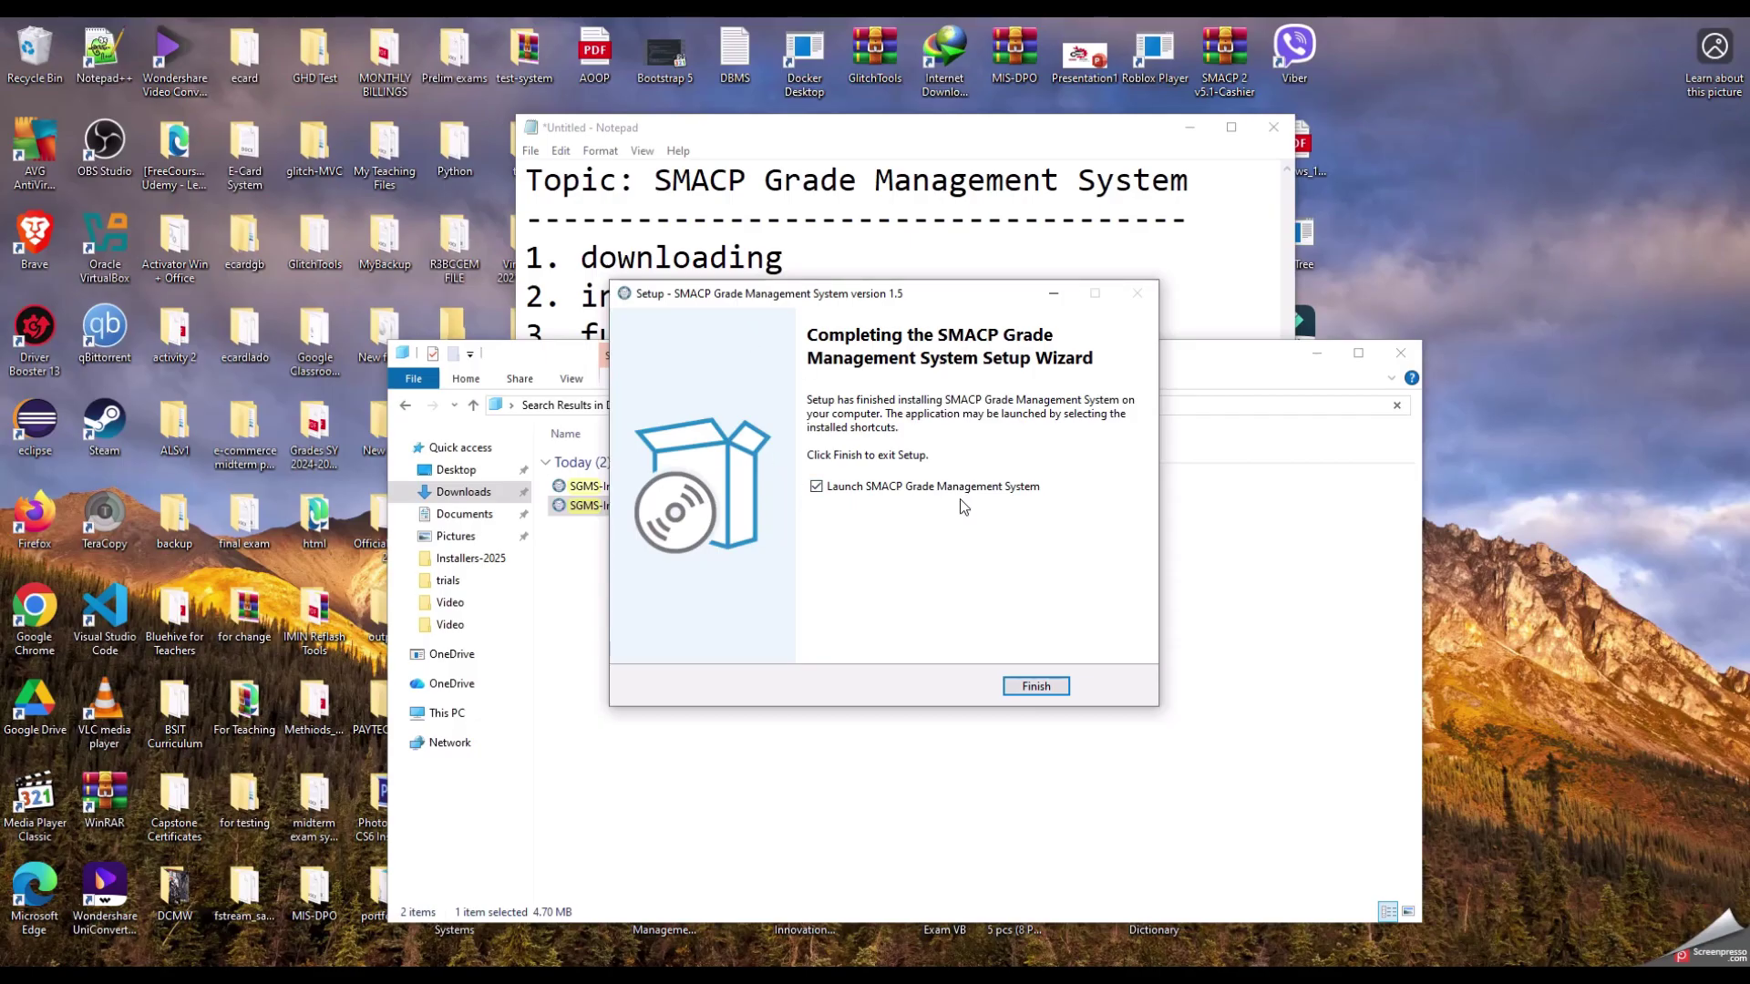
{"action": "left_click", "coordinate": [1031, 689]}
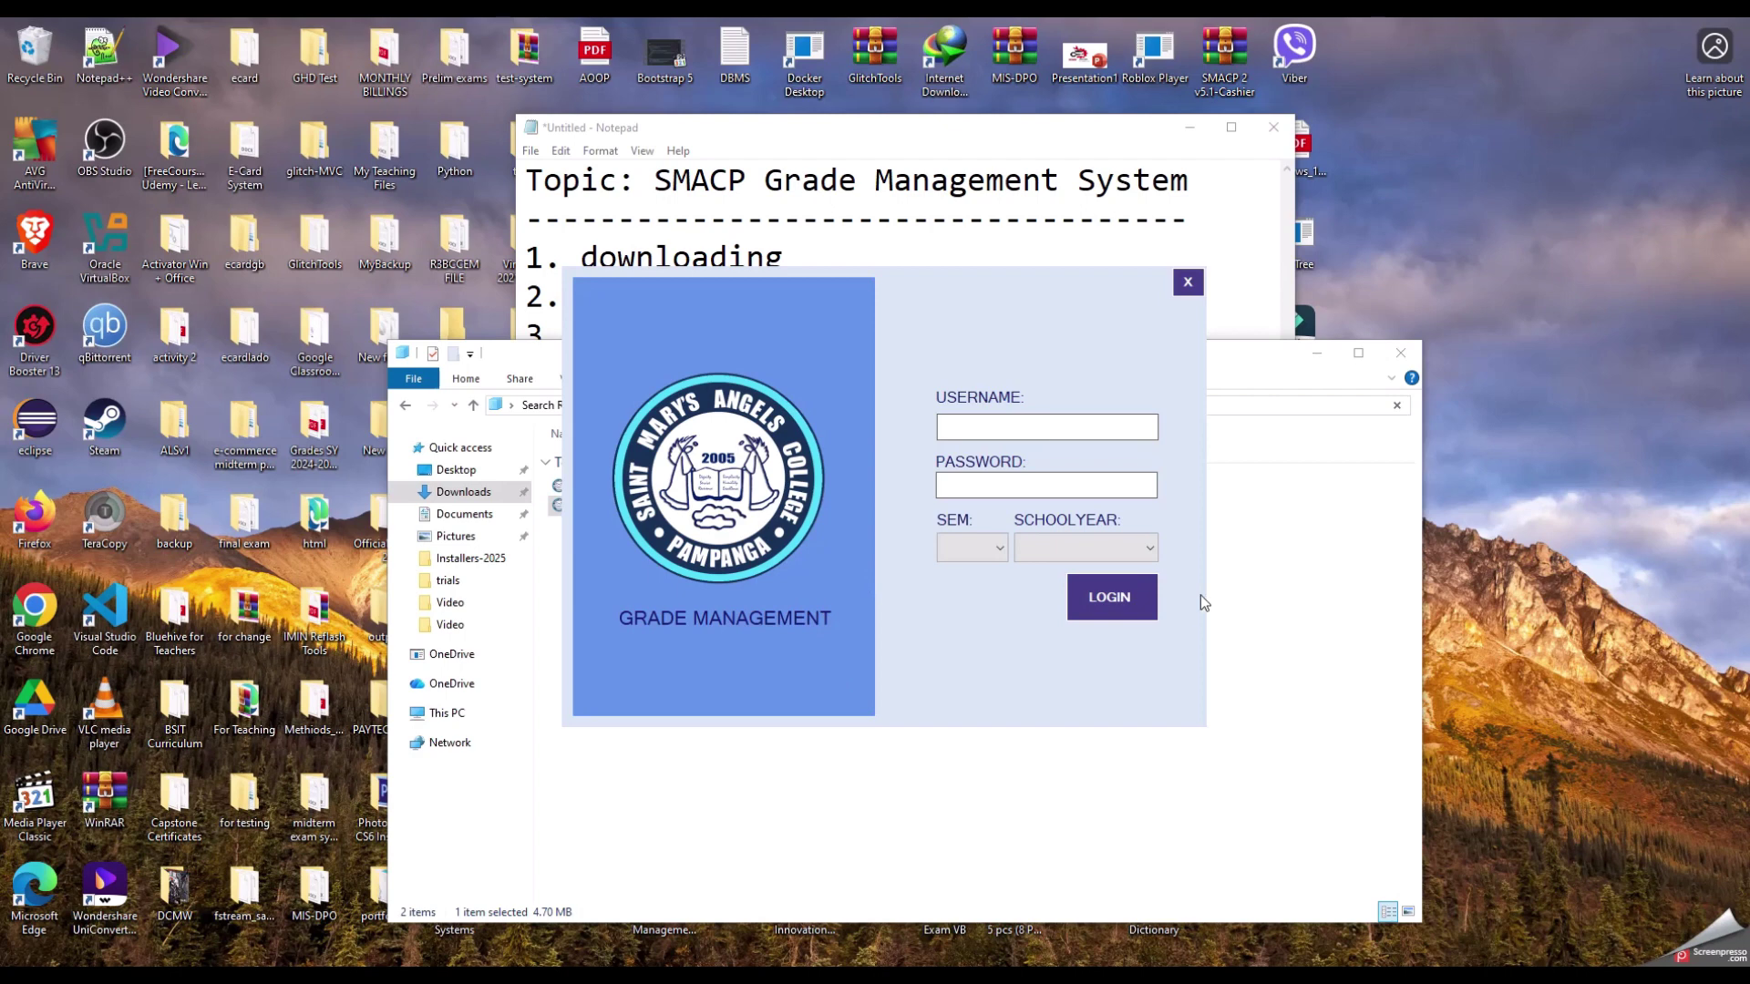
Step: Close File Explorer and the SGMS login window, shift Notepad left, and select the SGMS desktop shortcut
{"action": "left_click", "coordinate": [1401, 352]}
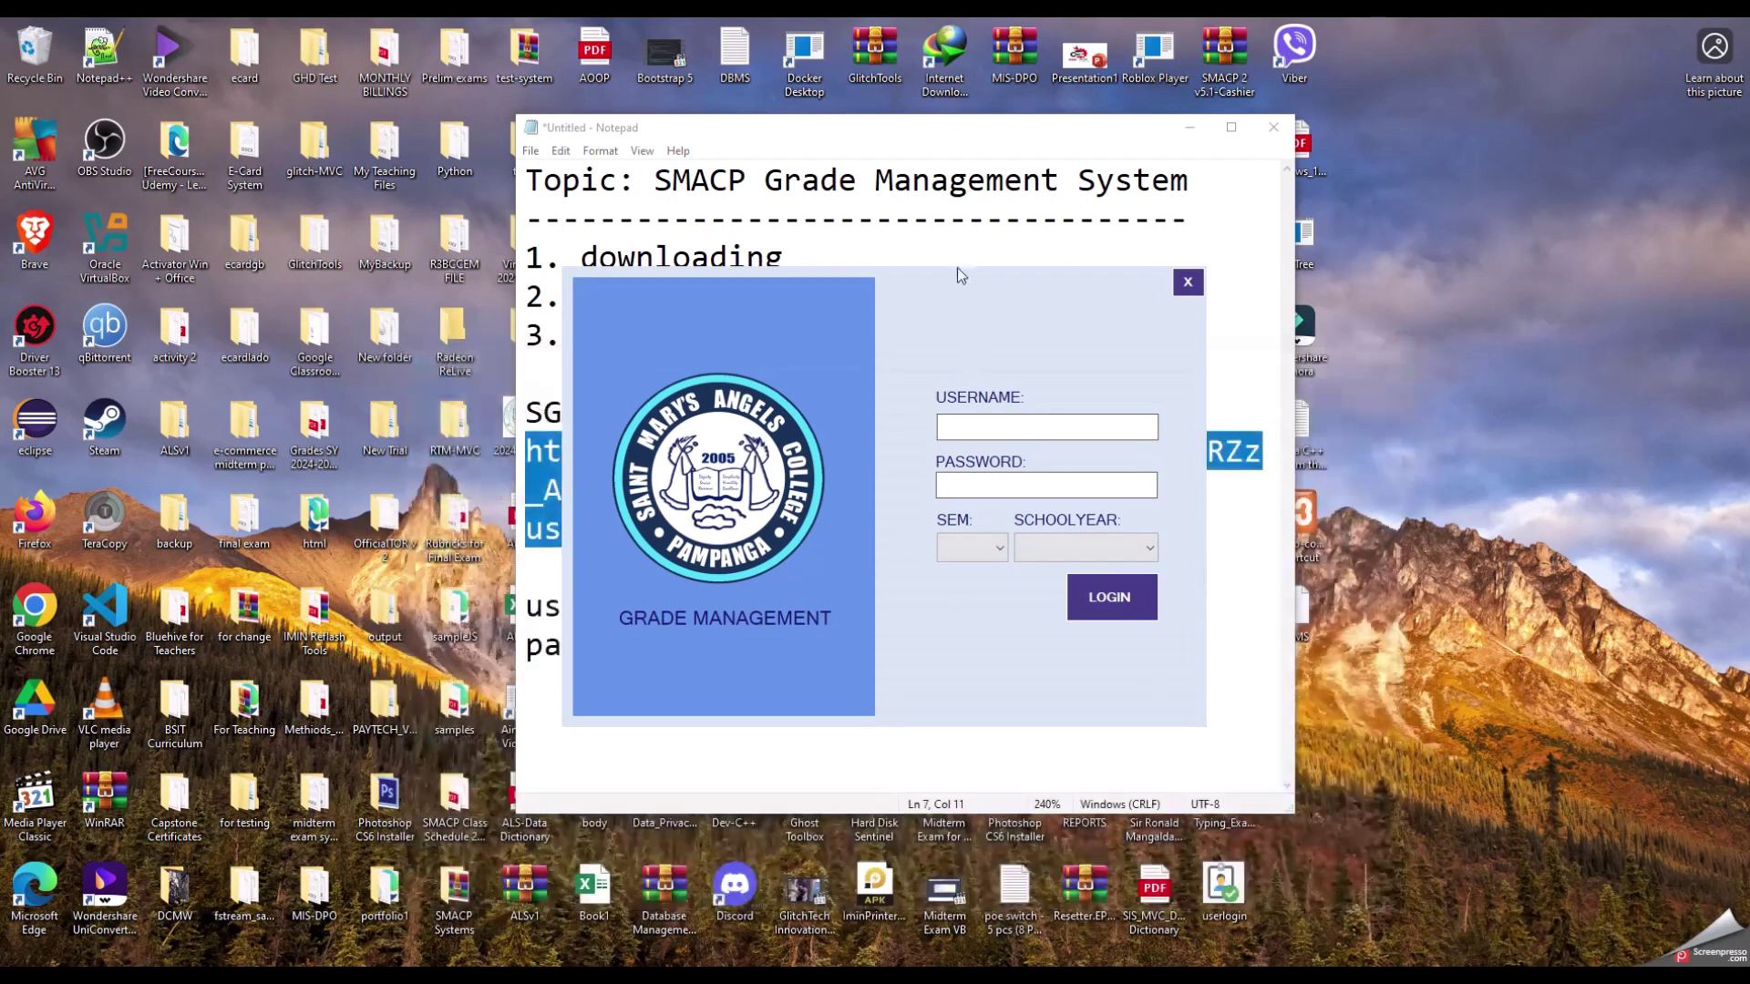
{"action": "left_click", "coordinate": [1188, 282]}
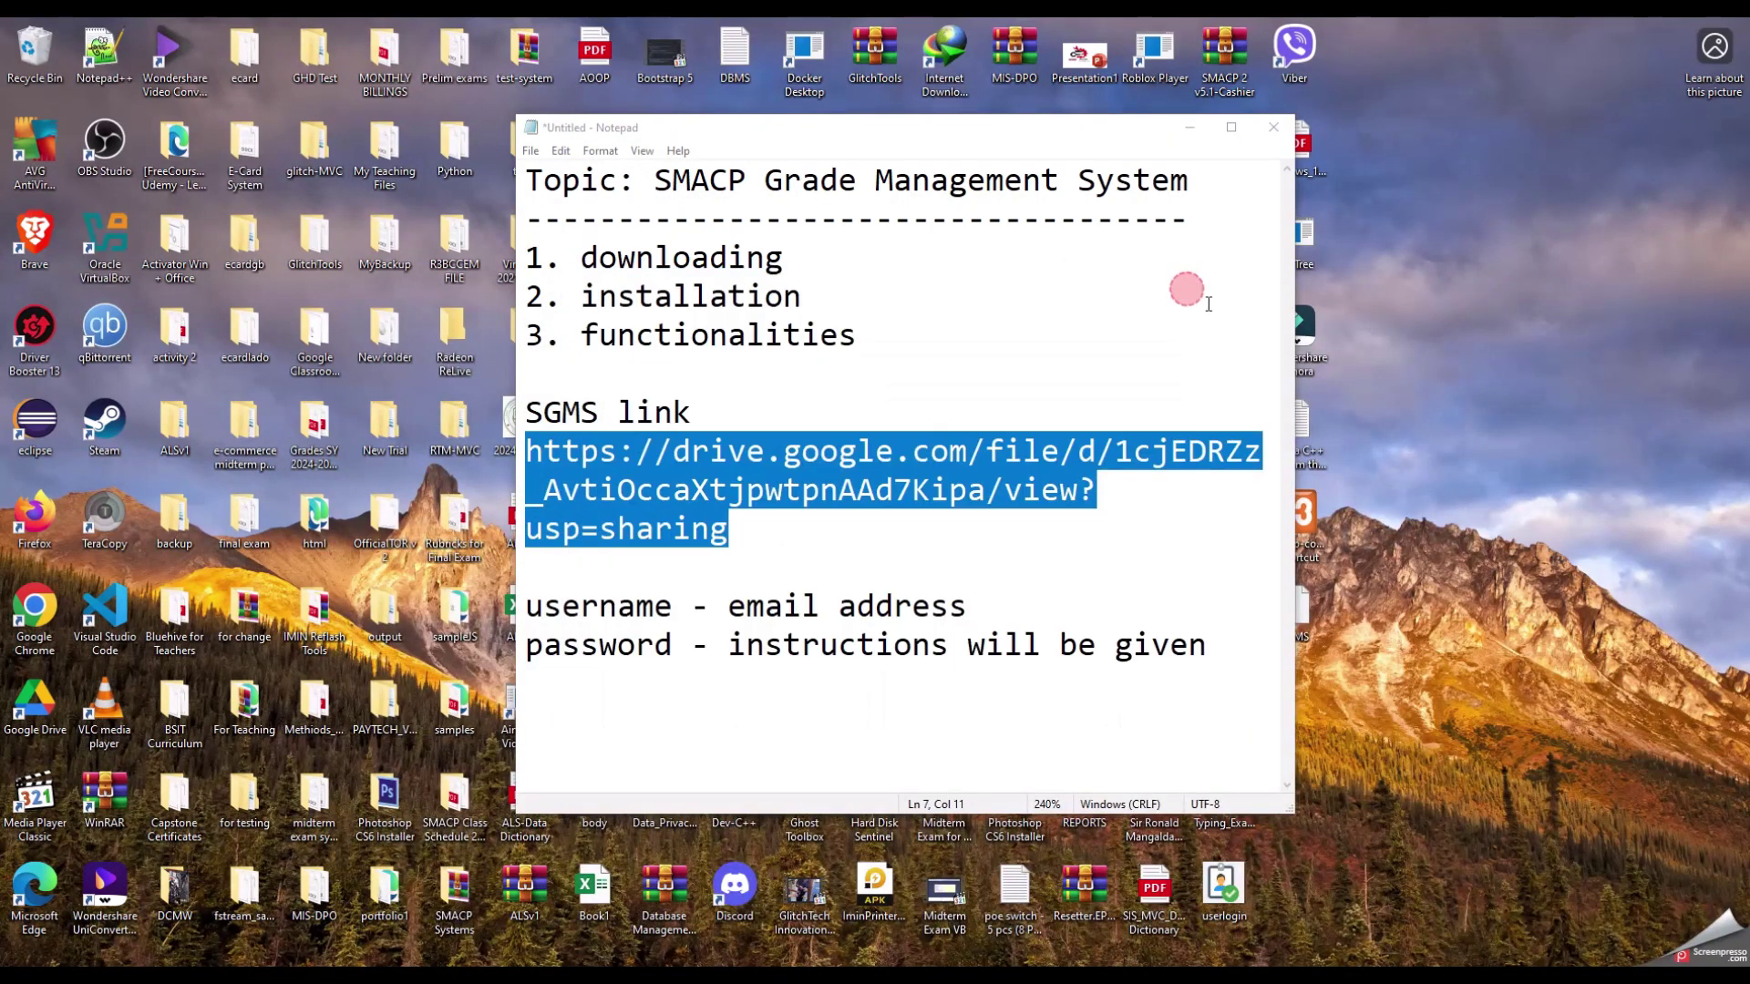
{"action": "left_click_drag", "start_coordinate": [1058, 136], "coordinate": [884, 137]}
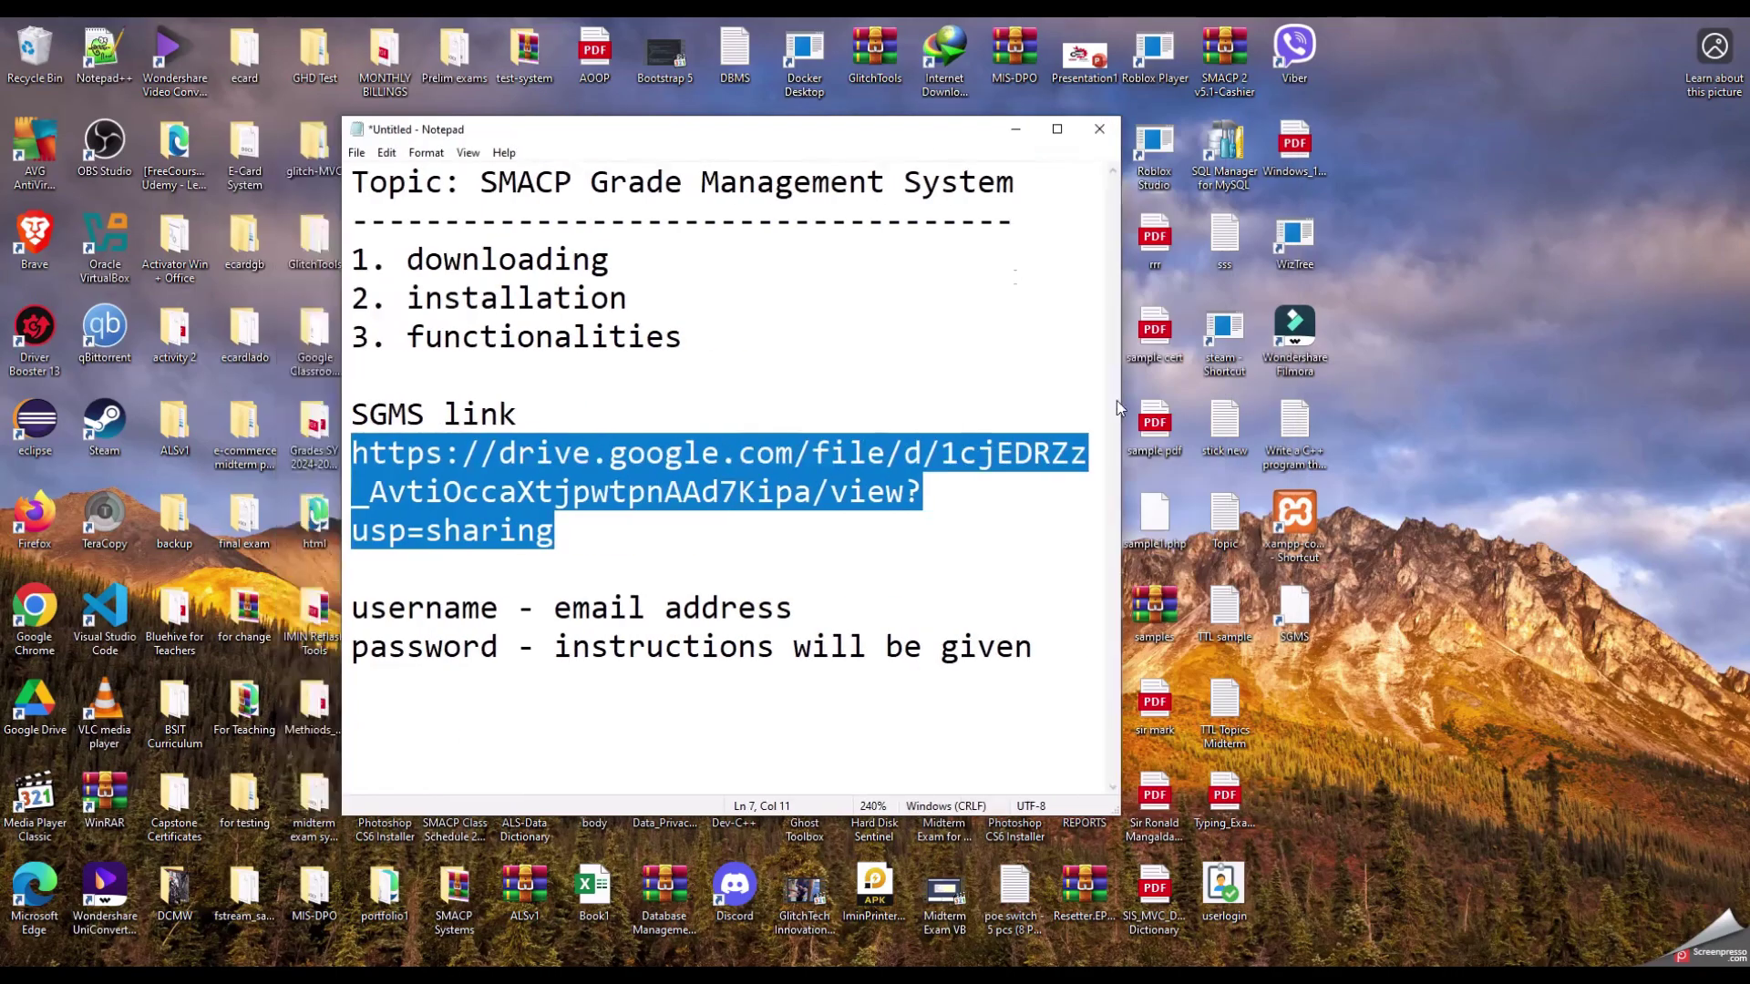
{"action": "left_click", "coordinate": [1296, 612]}
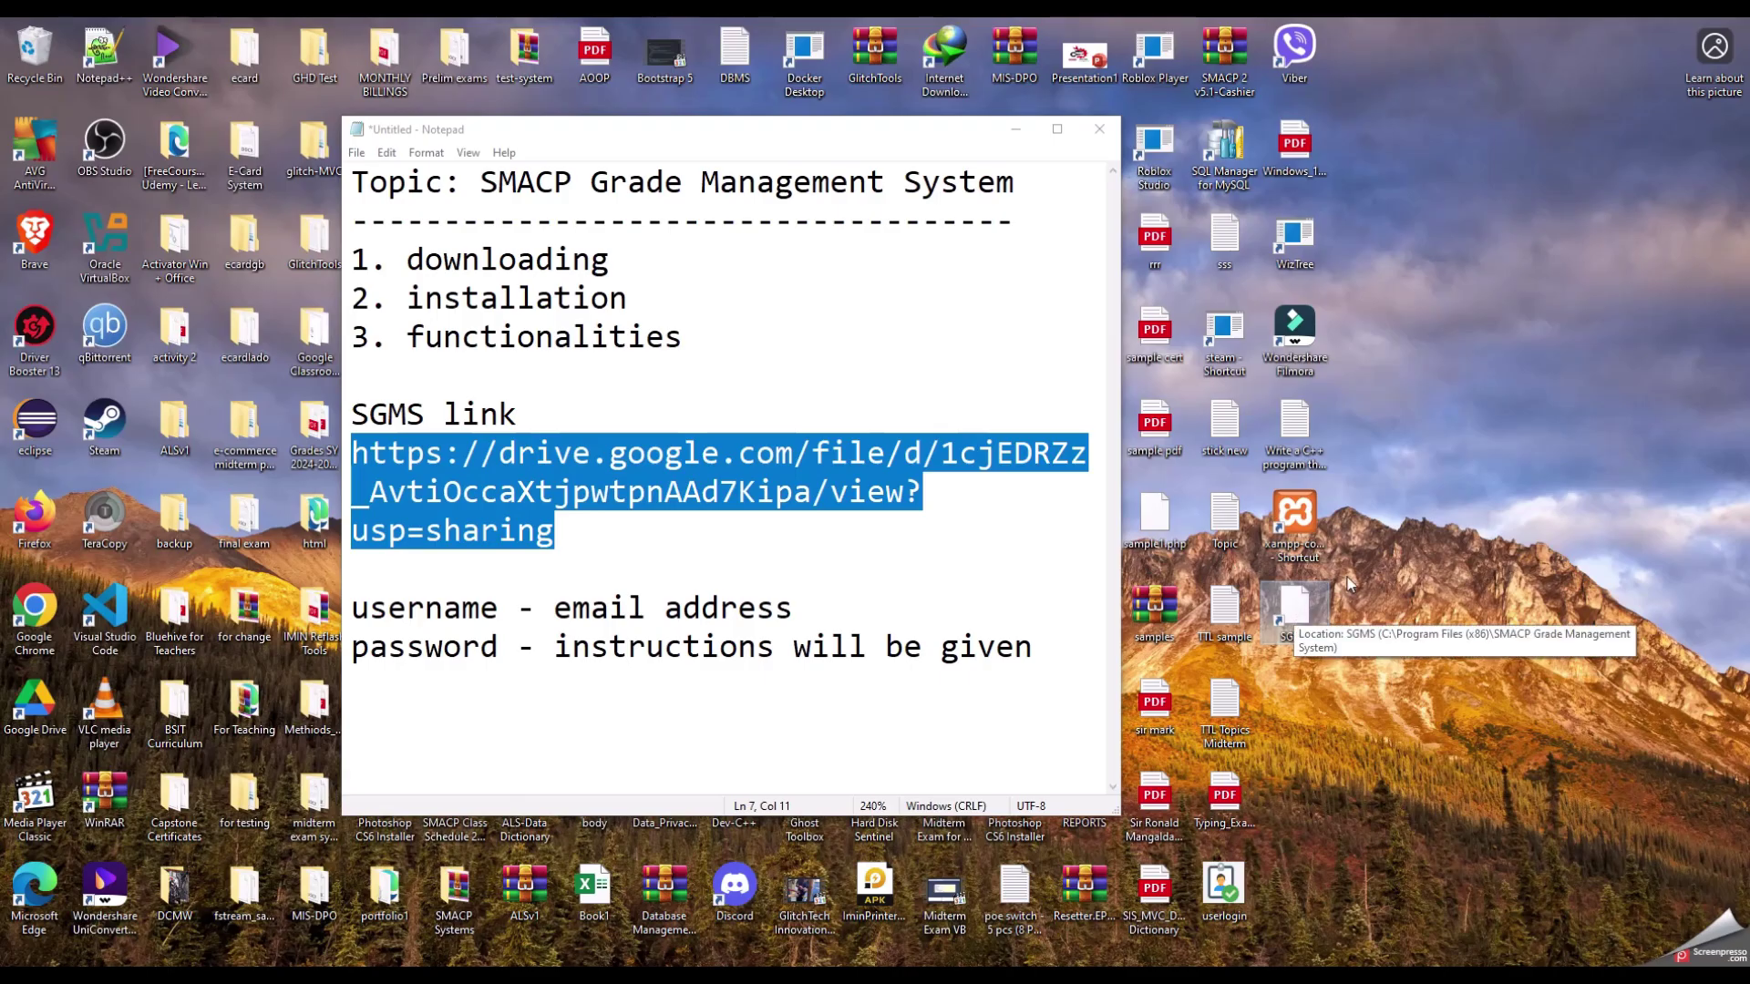
Step: Launch SGMS from the desktop shortcut and focus its login window
{"action": "double_click", "coordinate": [1301, 606]}
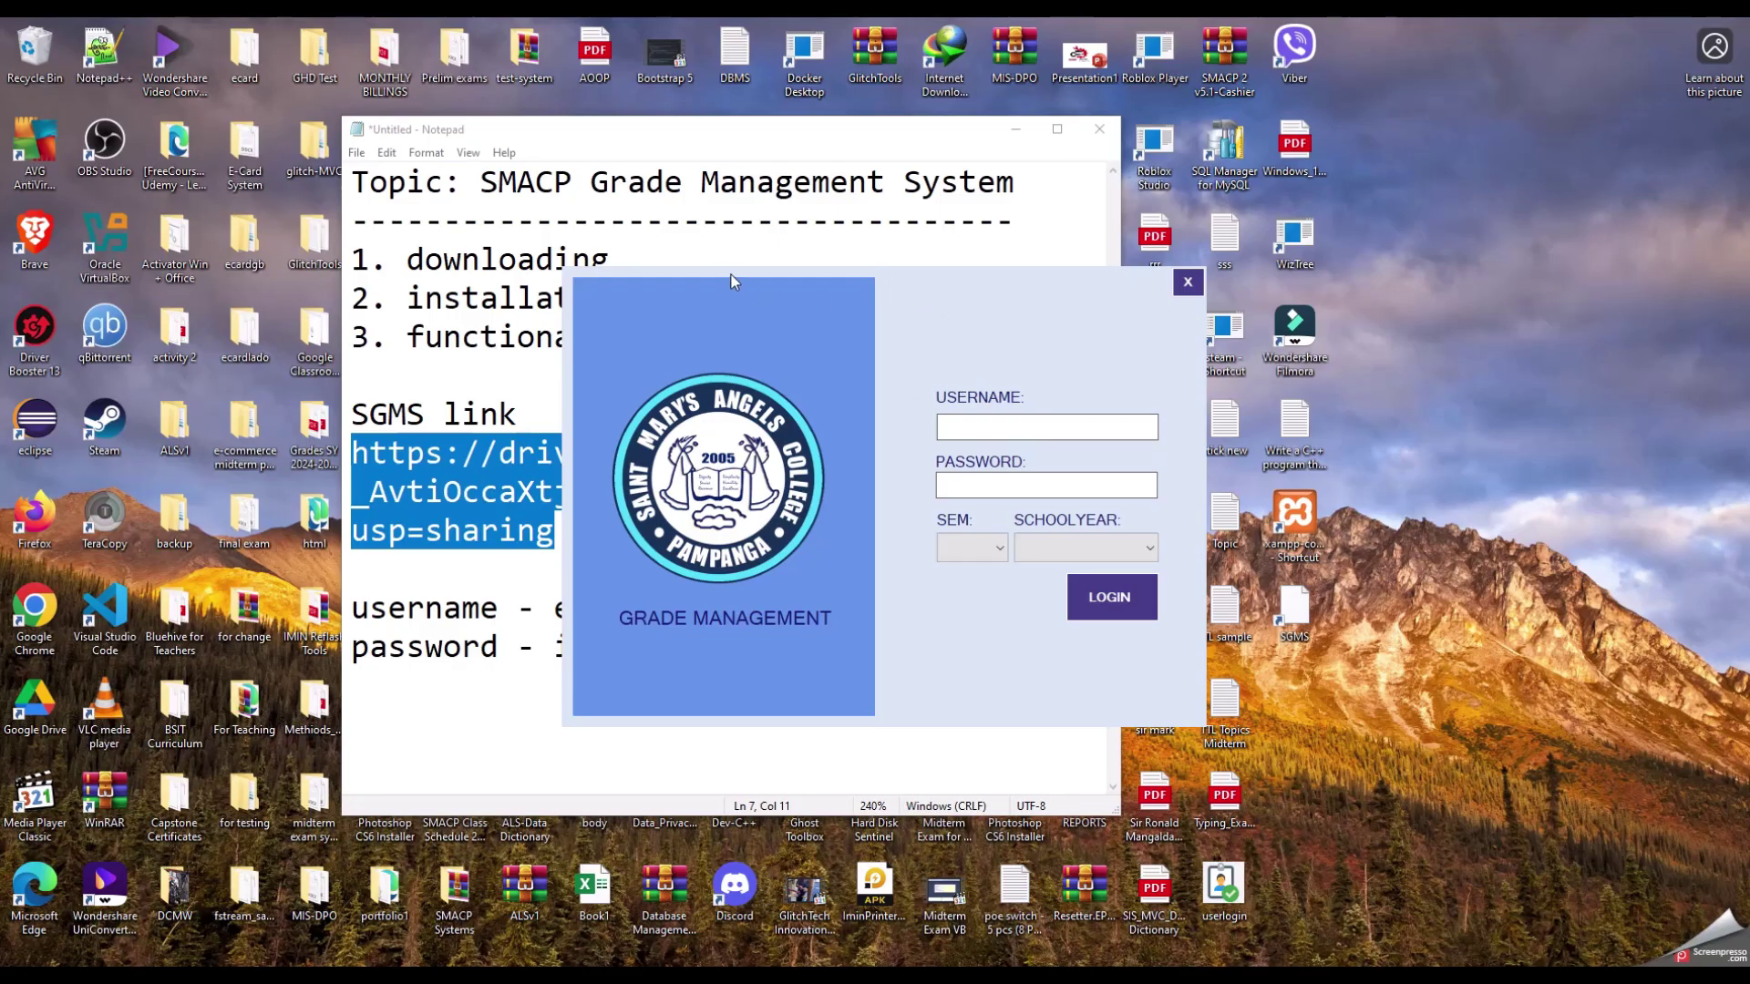
{"action": "left_click", "coordinate": [1058, 276]}
{"action": "left_click", "coordinate": [1009, 375]}
Step: Move the notes to the top-left and highlight the username and password lines
{"action": "left_click", "coordinate": [517, 530]}
{"action": "left_click_drag", "start_coordinate": [813, 137], "coordinate": [511, 83]}
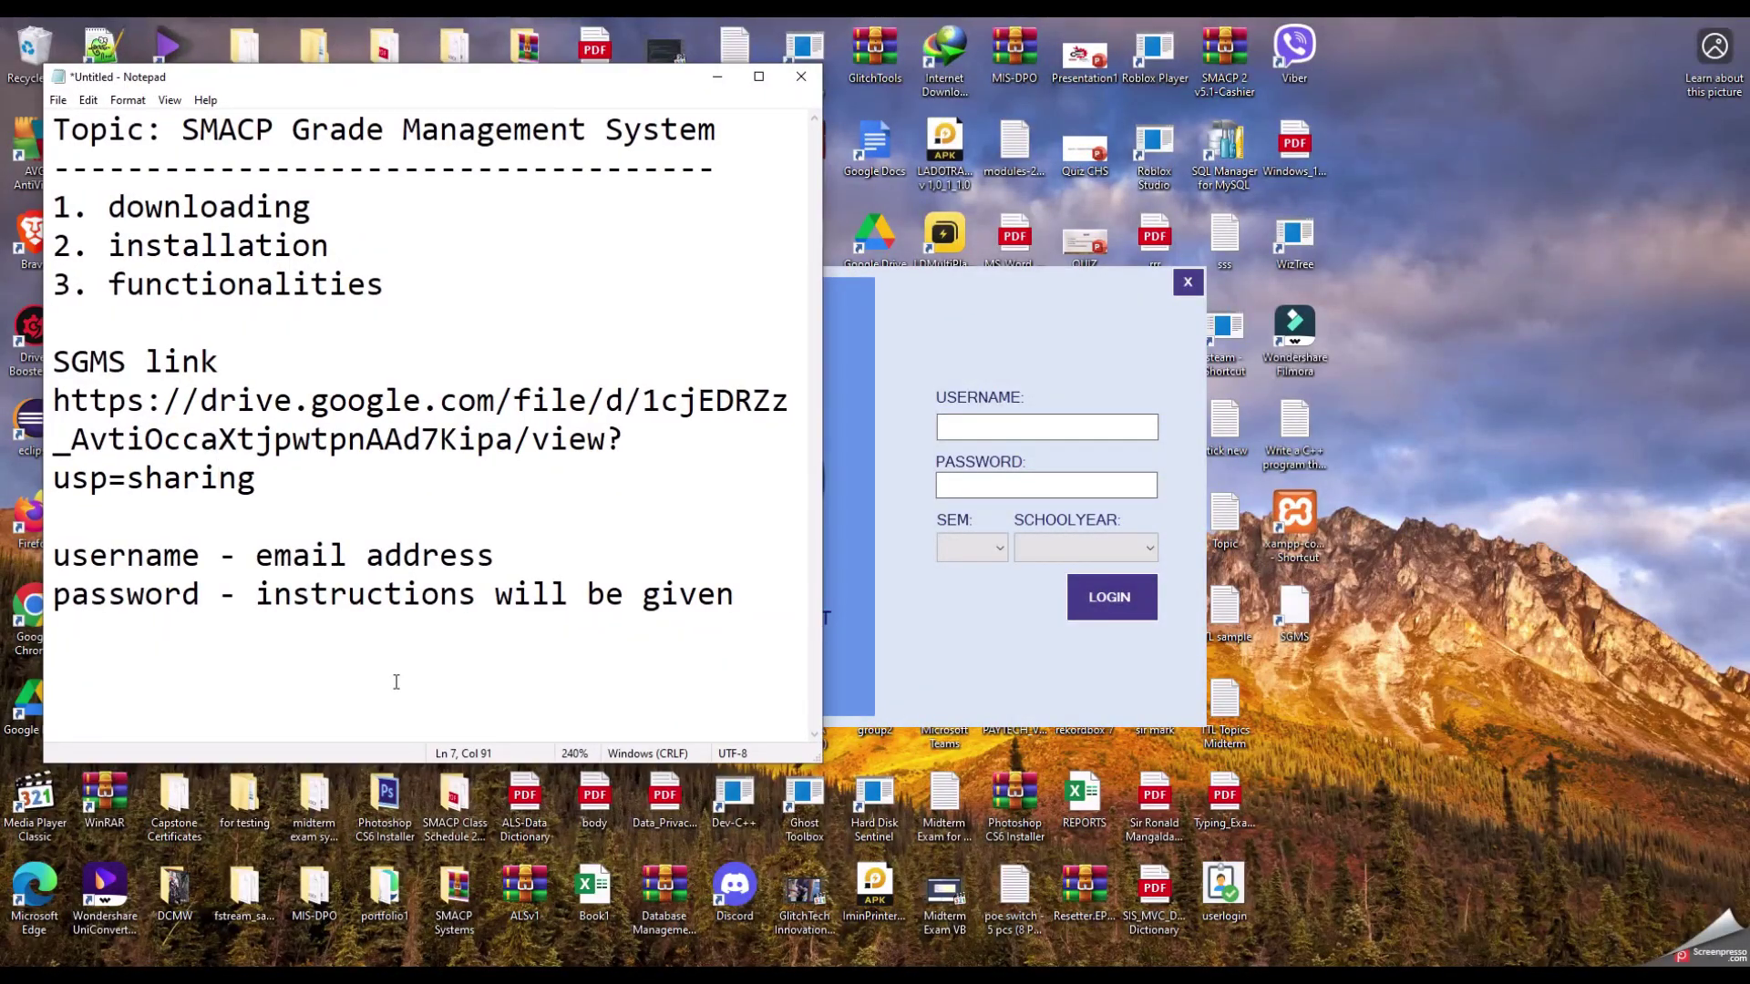
{"action": "left_click_drag", "start_coordinate": [261, 566], "coordinate": [500, 557]}
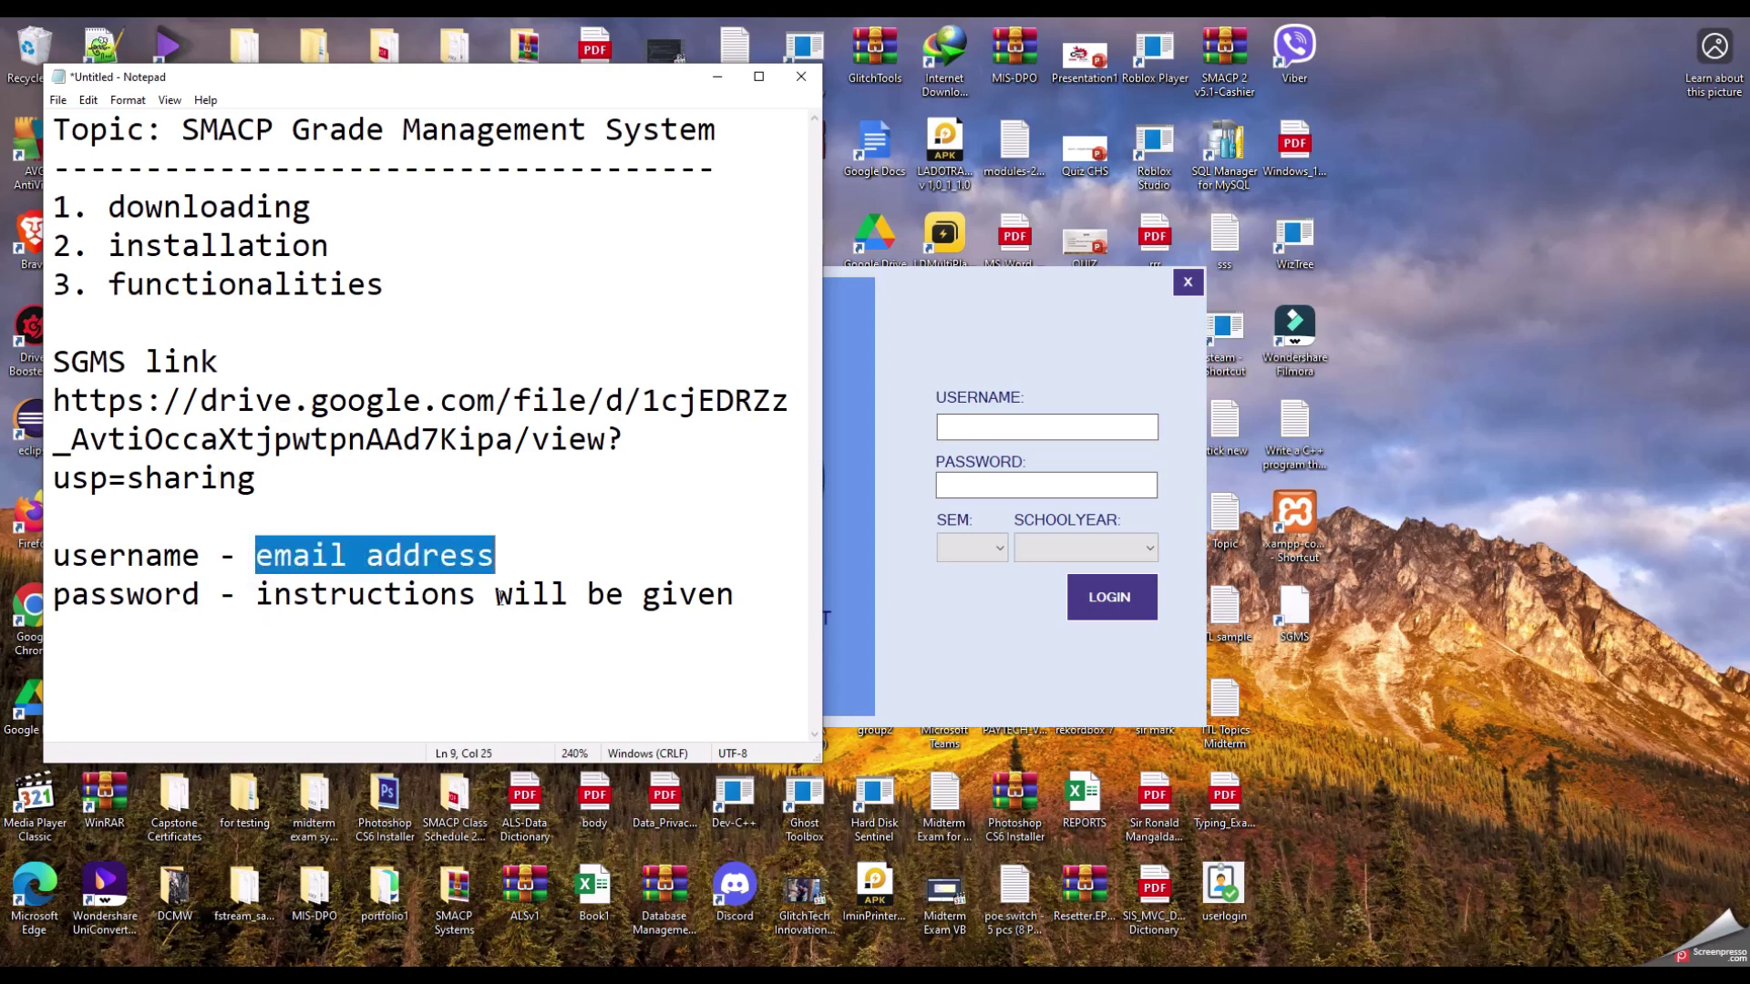
{"action": "left_click_drag", "start_coordinate": [246, 594], "coordinate": [745, 585]}
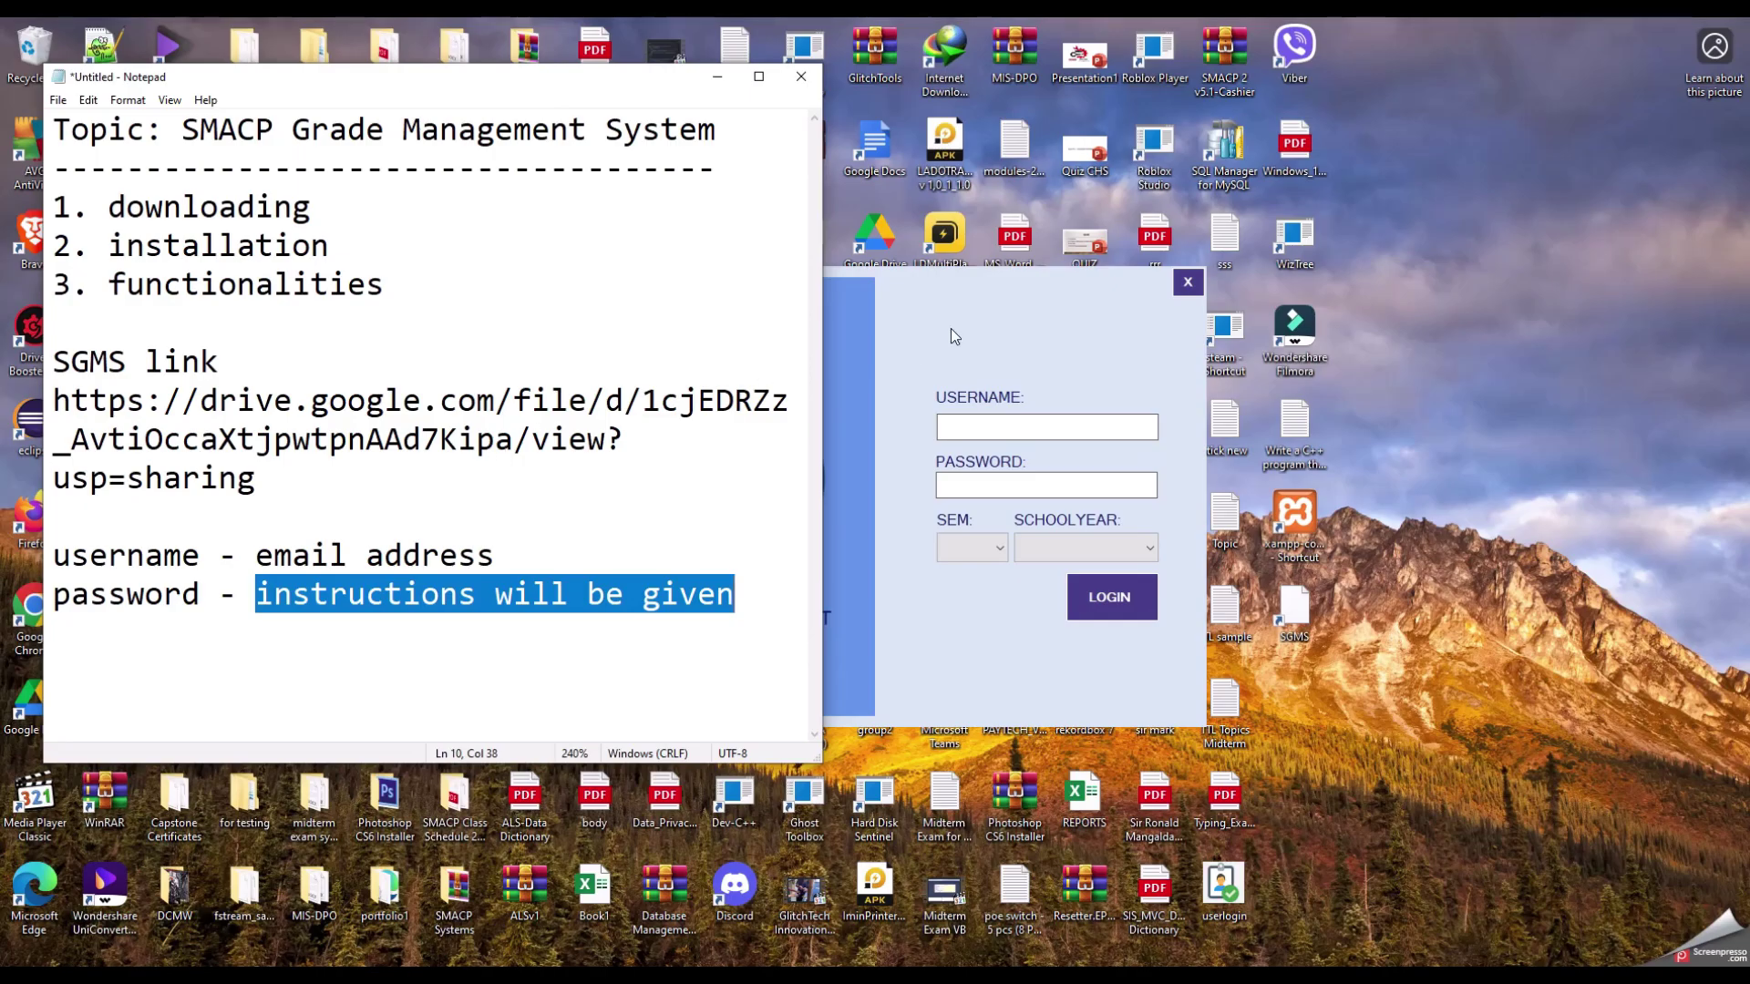
{"action": "left_click", "coordinate": [876, 288]}
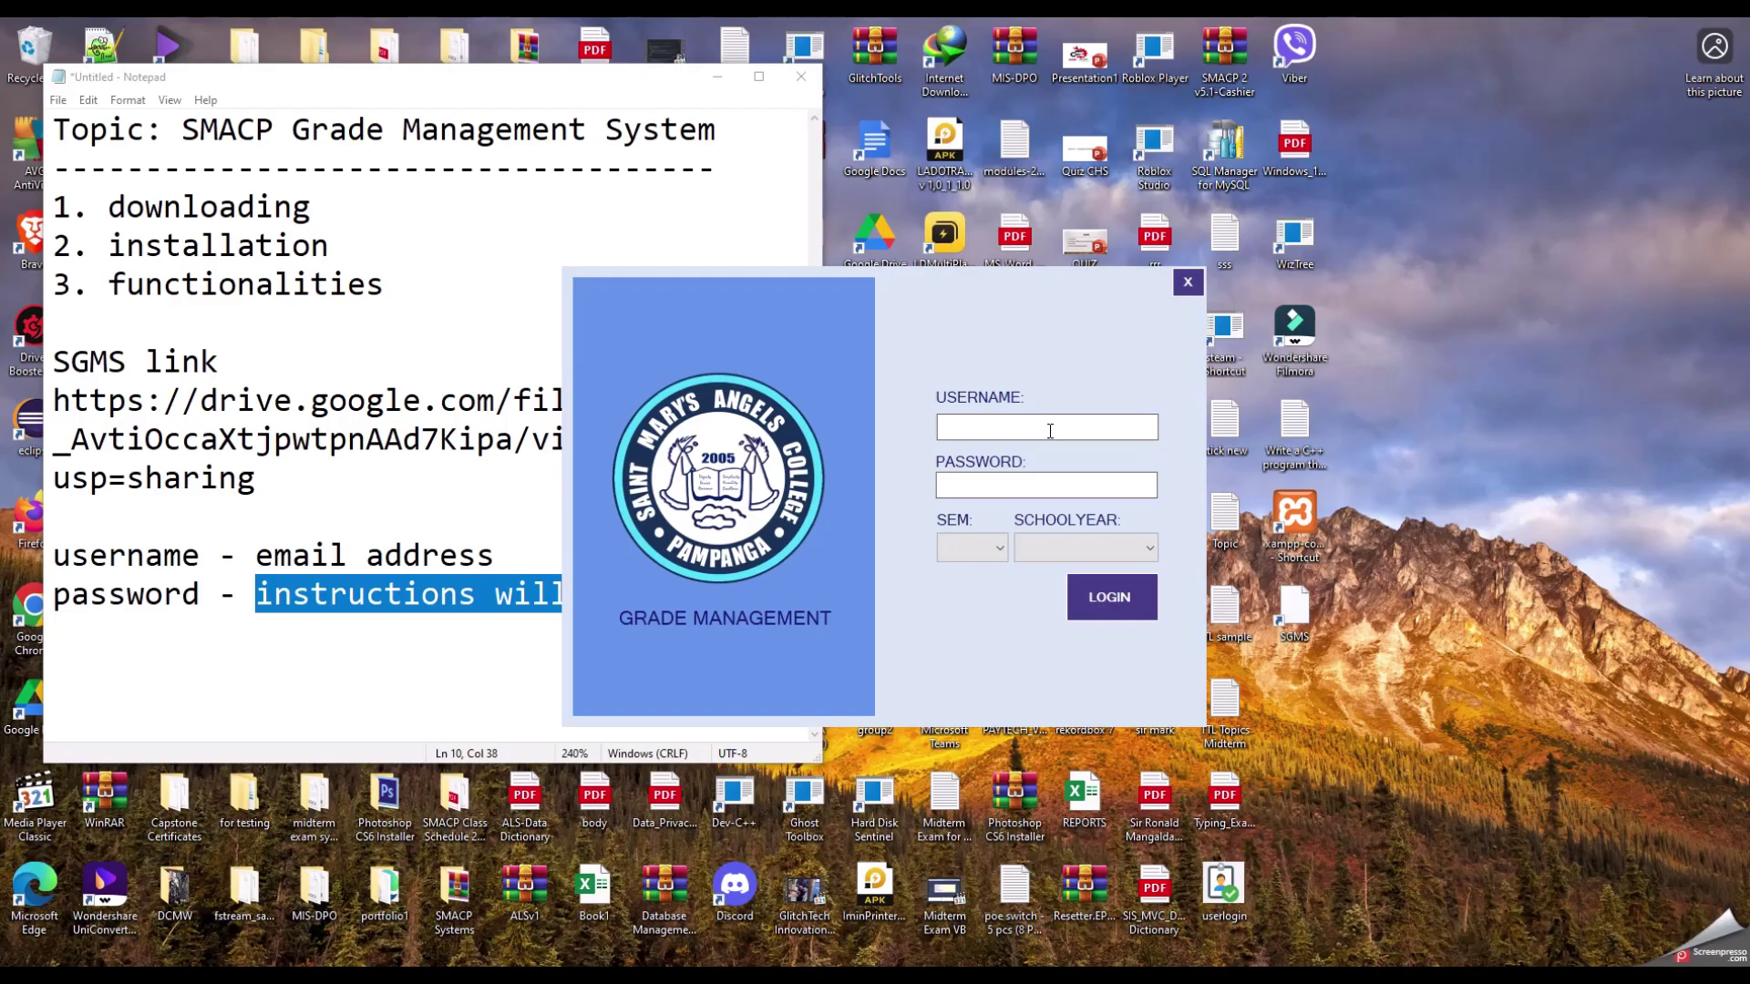
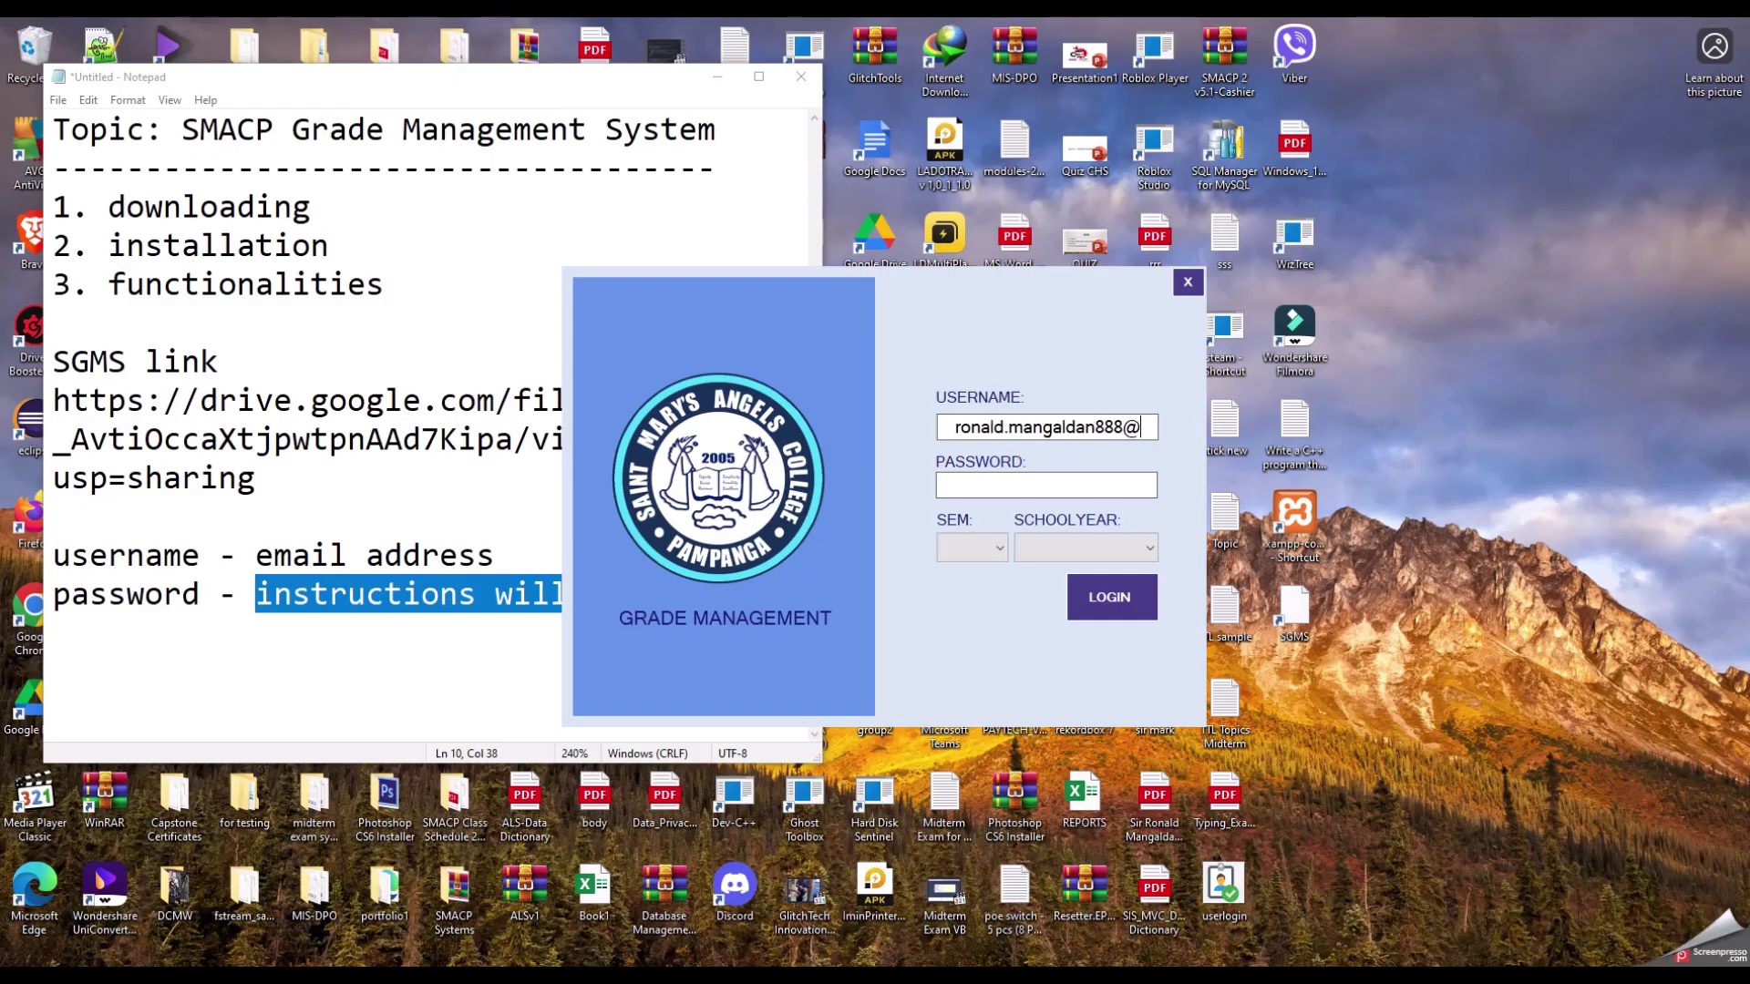
Step: Enter the teacher's email as username and the account password
{"action": "left_click", "coordinate": [1046, 485]}
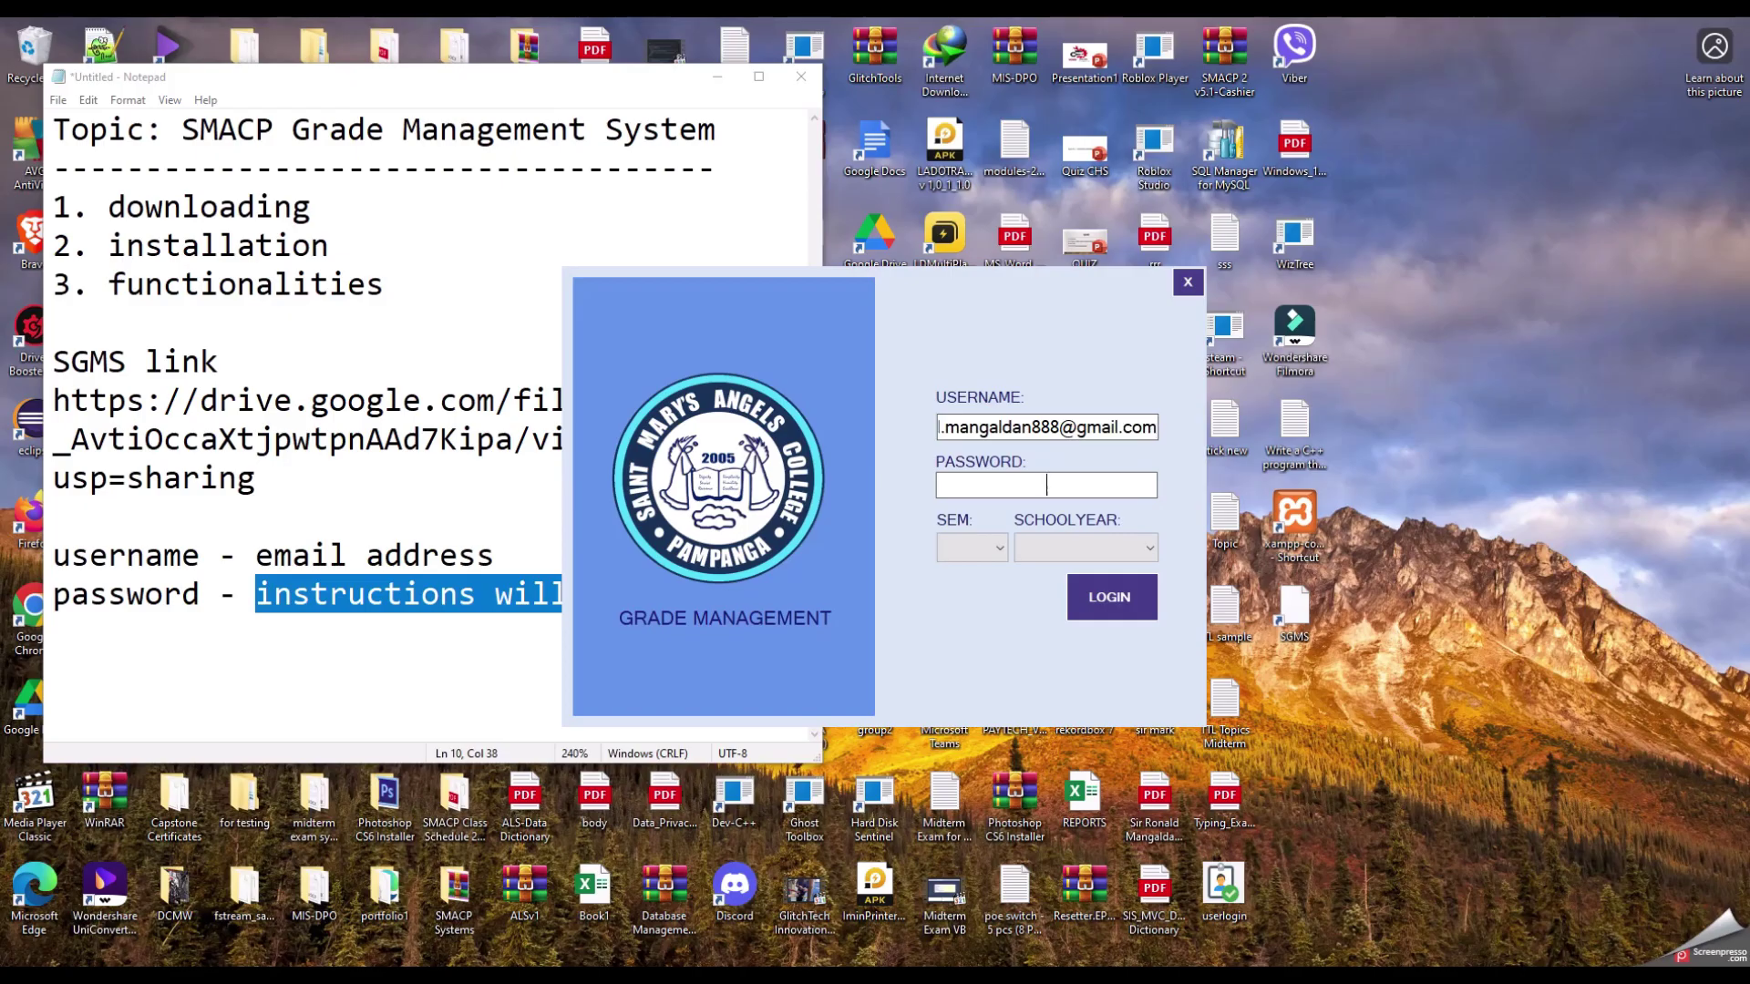
{"action": "type", "text": "*********"}
{"action": "left_click", "coordinate": [1028, 555]}
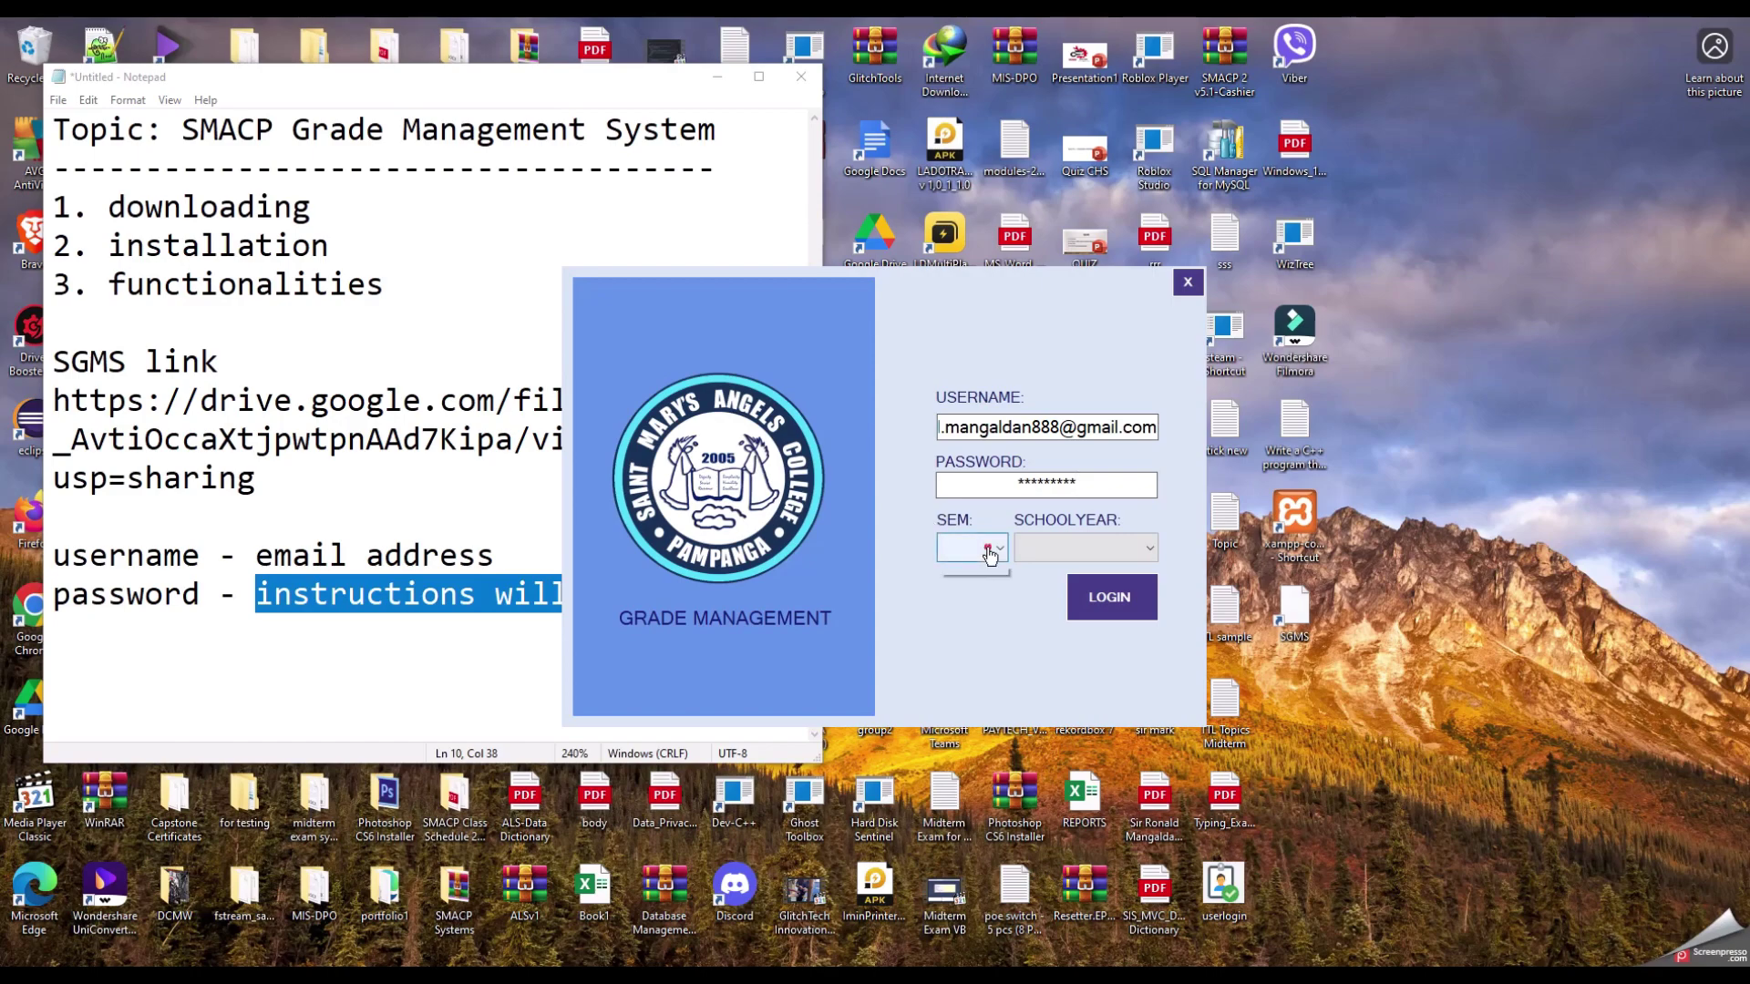
Step: Choose semester 1 and school year 2025-2026, then log in
{"action": "left_click", "coordinate": [974, 548]}
{"action": "left_click", "coordinate": [968, 576]}
{"action": "left_click", "coordinate": [1103, 547]}
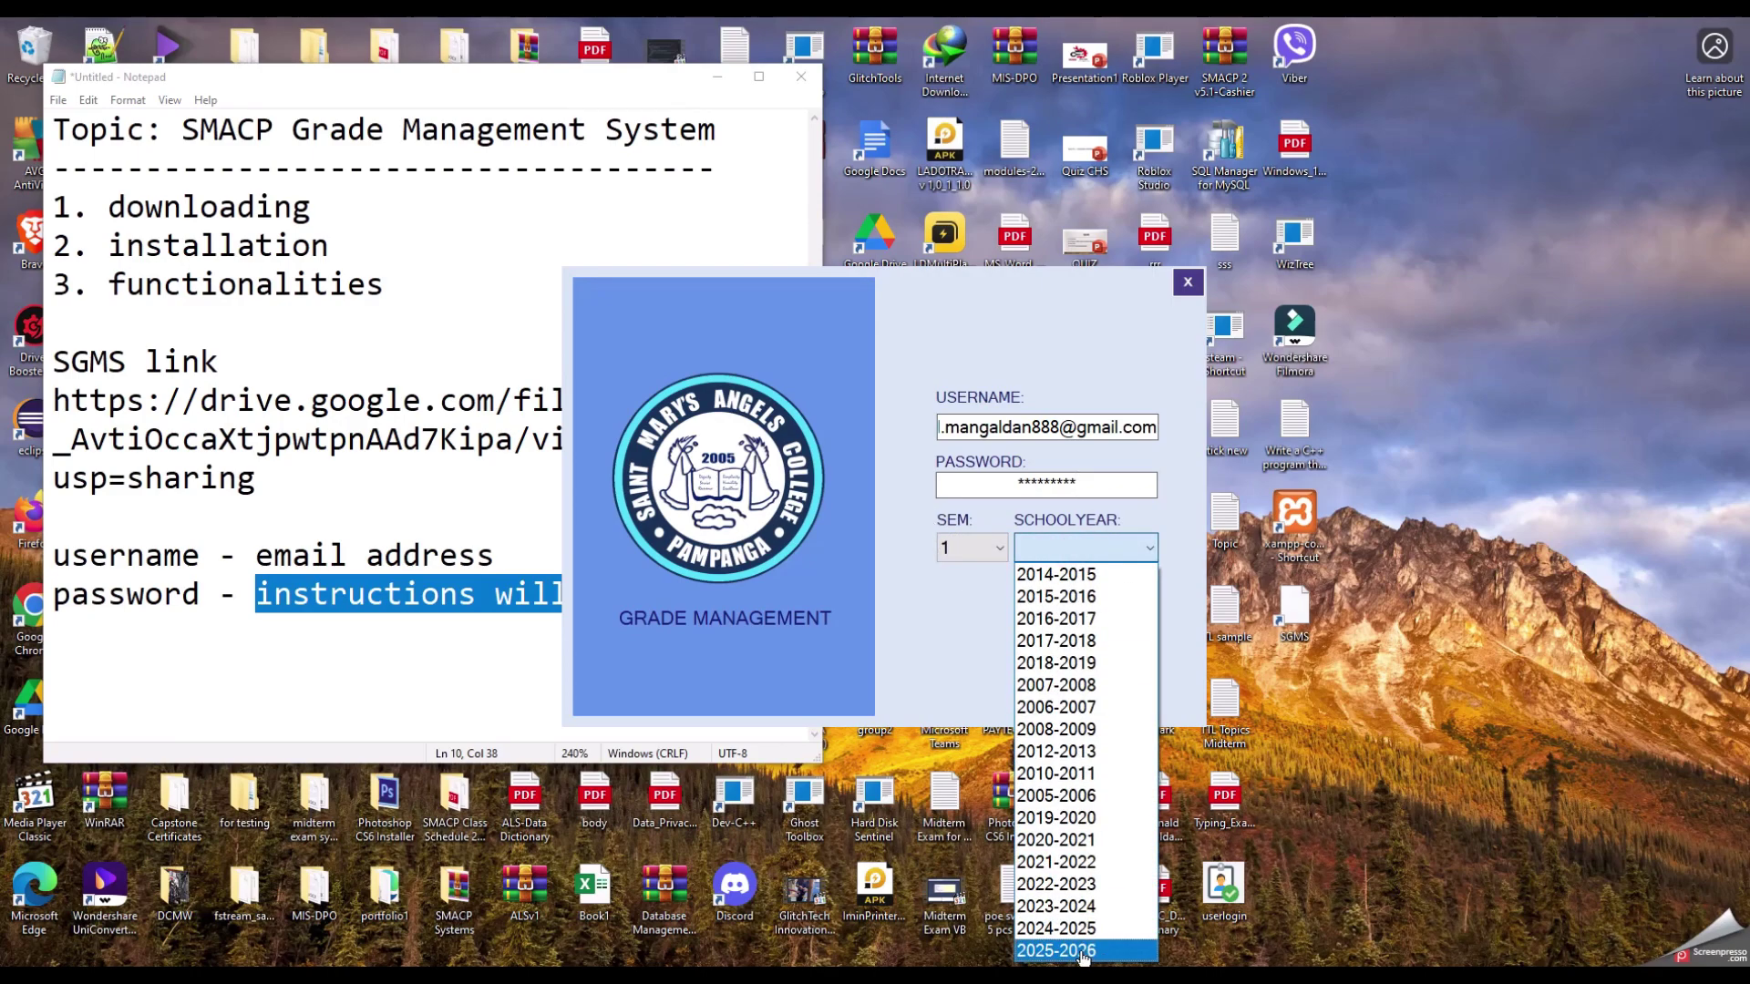
{"action": "left_click", "coordinate": [1094, 950]}
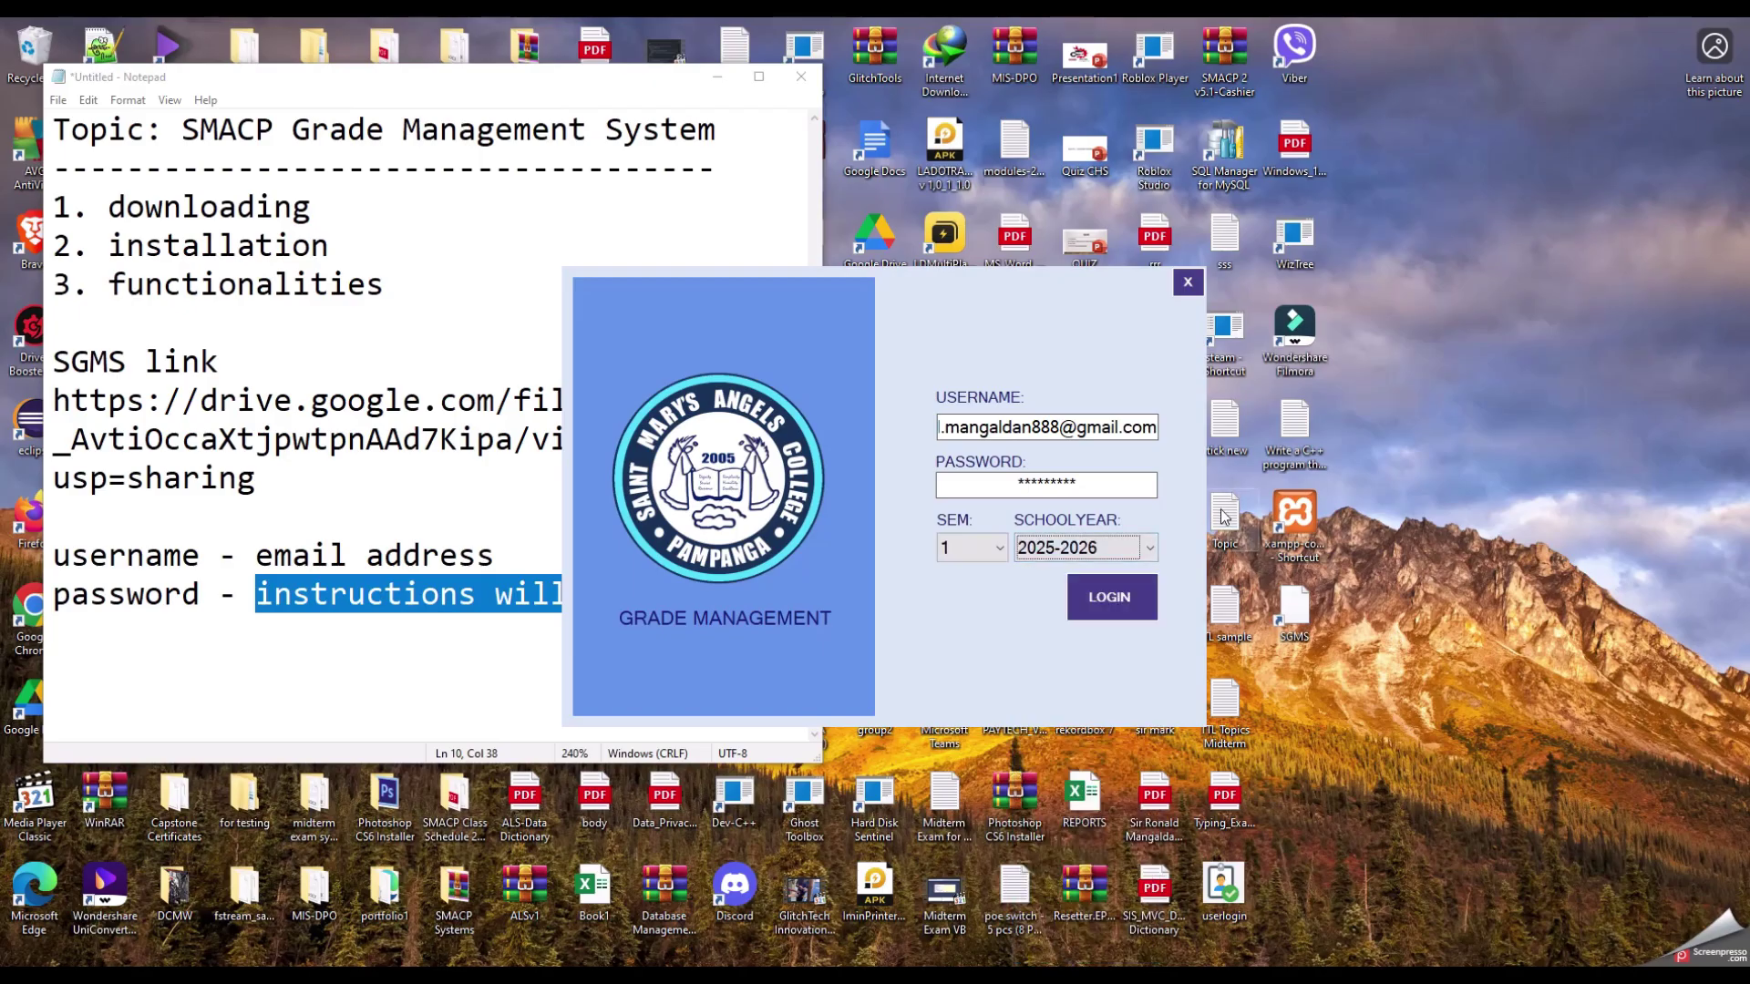
{"action": "left_click", "coordinate": [1107, 601]}
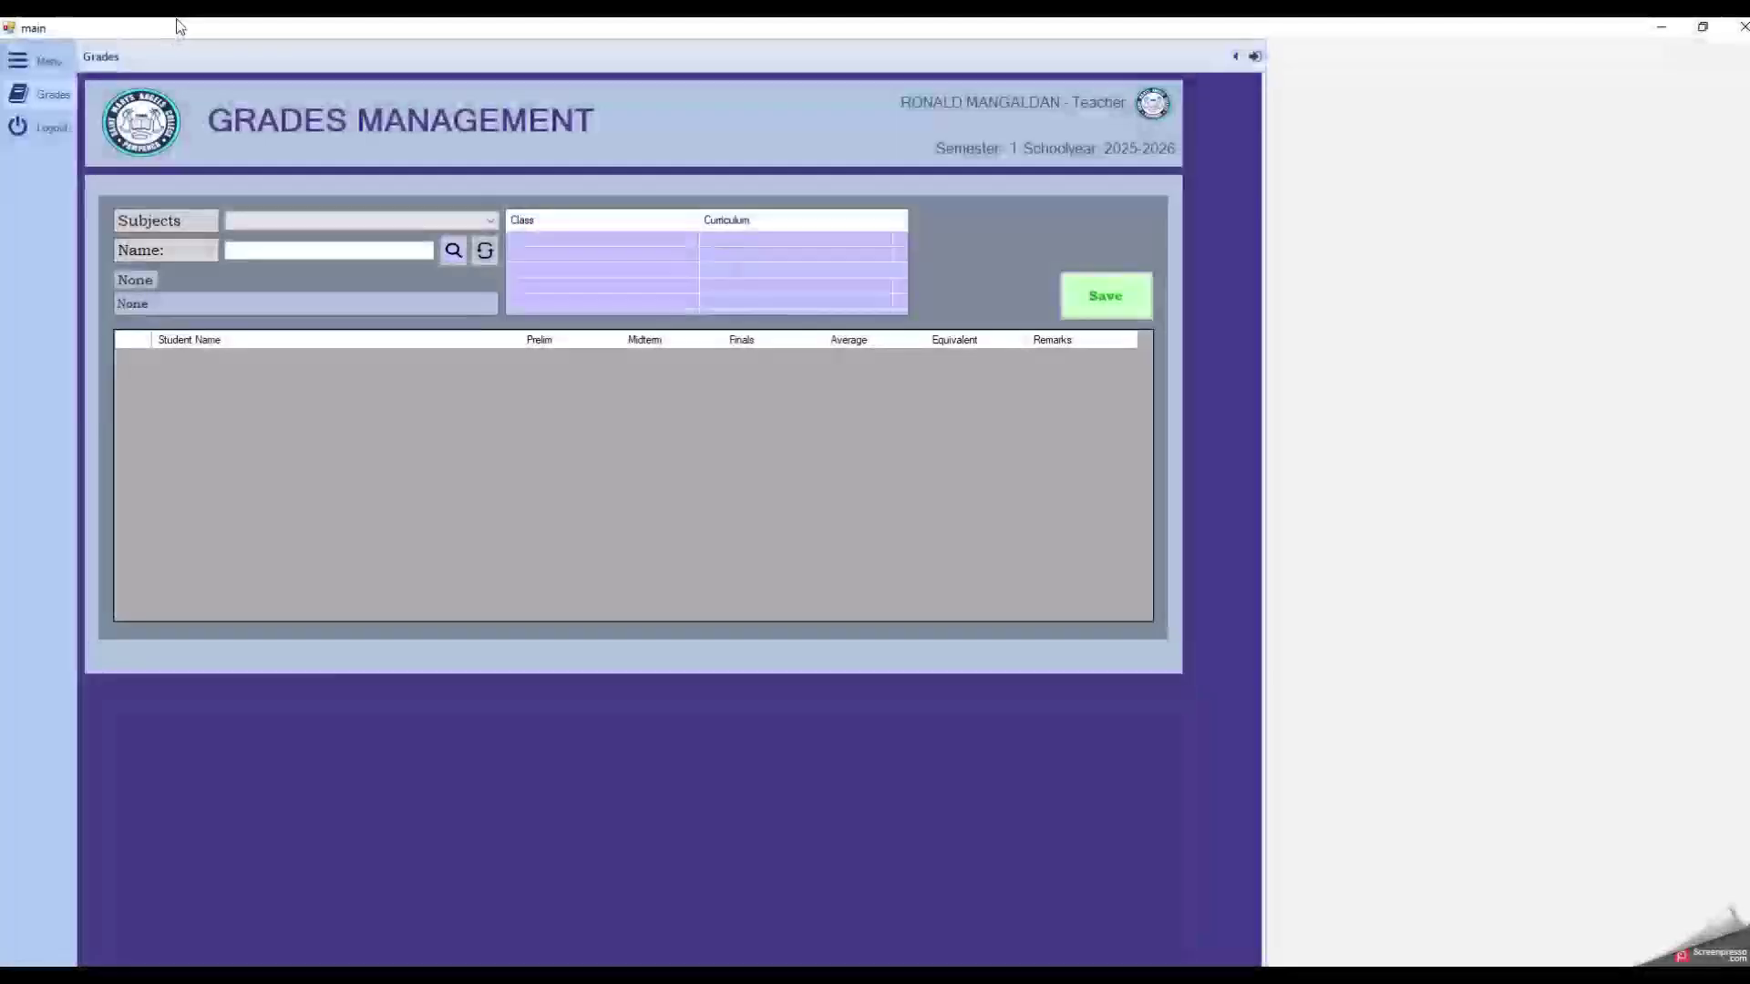
Step: Restore the Grades Management window to a smaller size, reposition it, and list the subjects
{"action": "left_click_drag", "start_coordinate": [177, 20], "coordinate": [353, 164]}
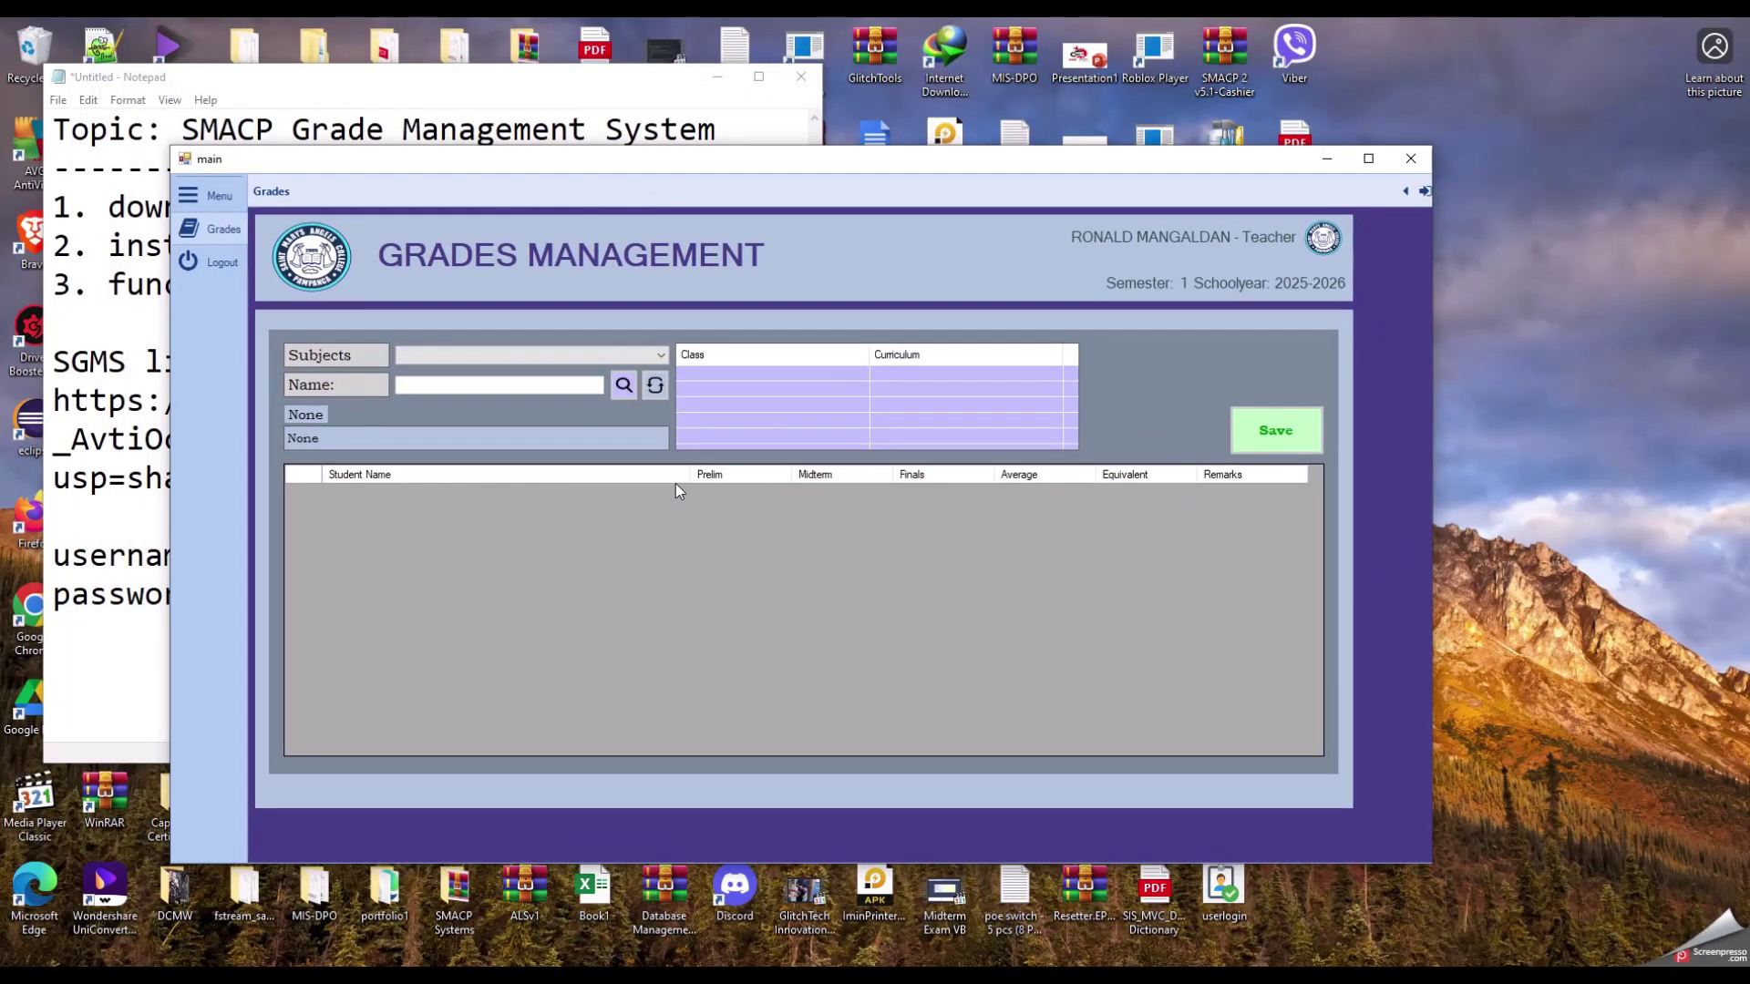
{"action": "mouse_move", "coordinate": [629, 170]}
{"action": "left_mouse_down"}
{"action": "mouse_move", "coordinate": [707, 205]}
{"action": "mouse_move", "coordinate": [605, 174]}
{"action": "left_mouse_up"}
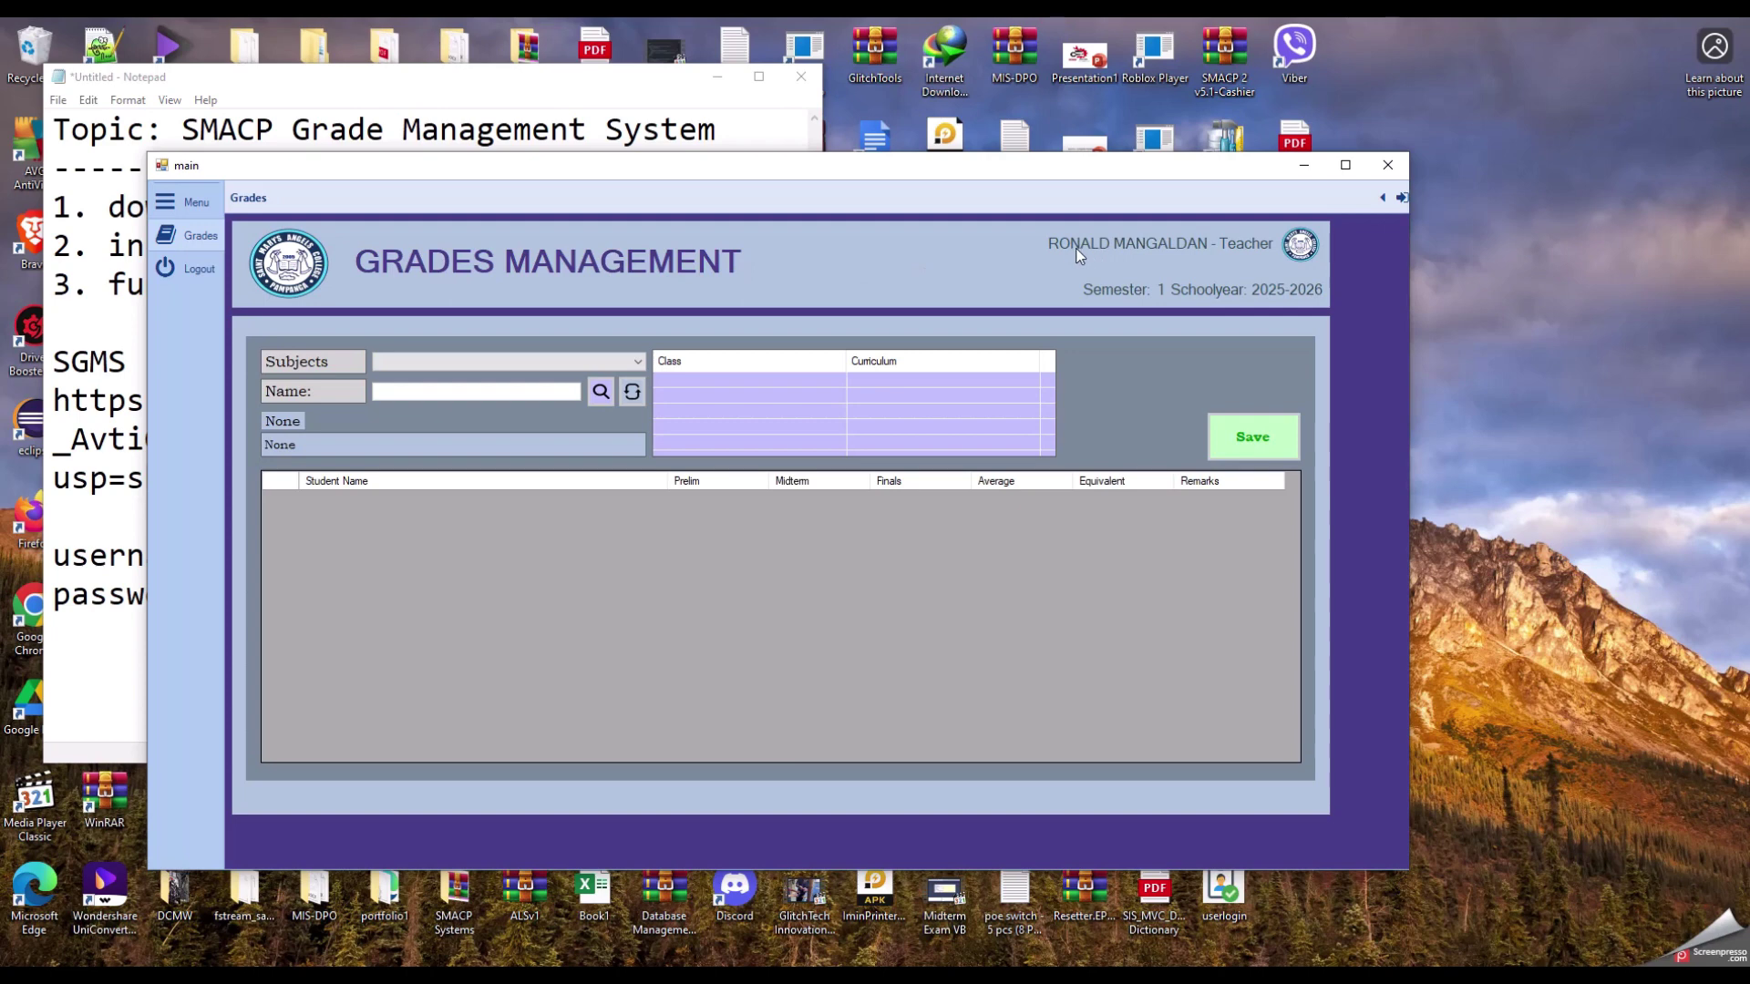
{"action": "left_click", "coordinate": [1040, 243]}
{"action": "left_click", "coordinate": [639, 365]}
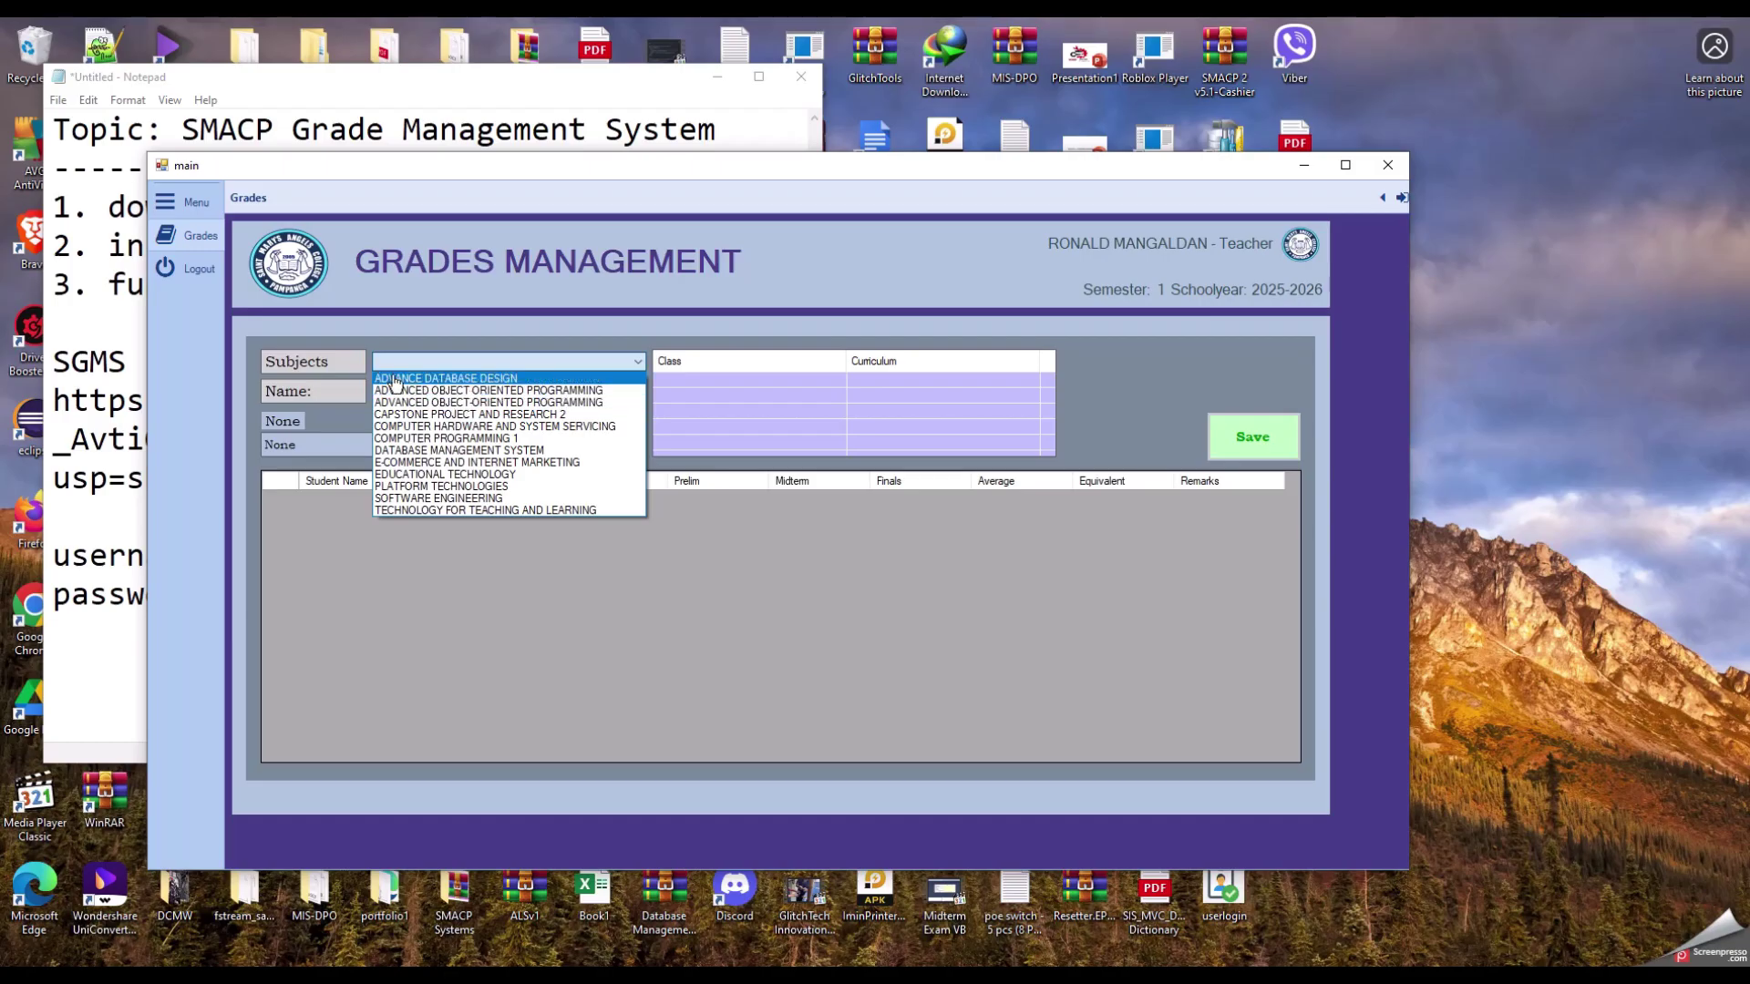
Step: Load the BSIT-3 roster for ADVANCE DATABASE DESIGN and select the second student's row
{"action": "left_click", "coordinate": [490, 380]}
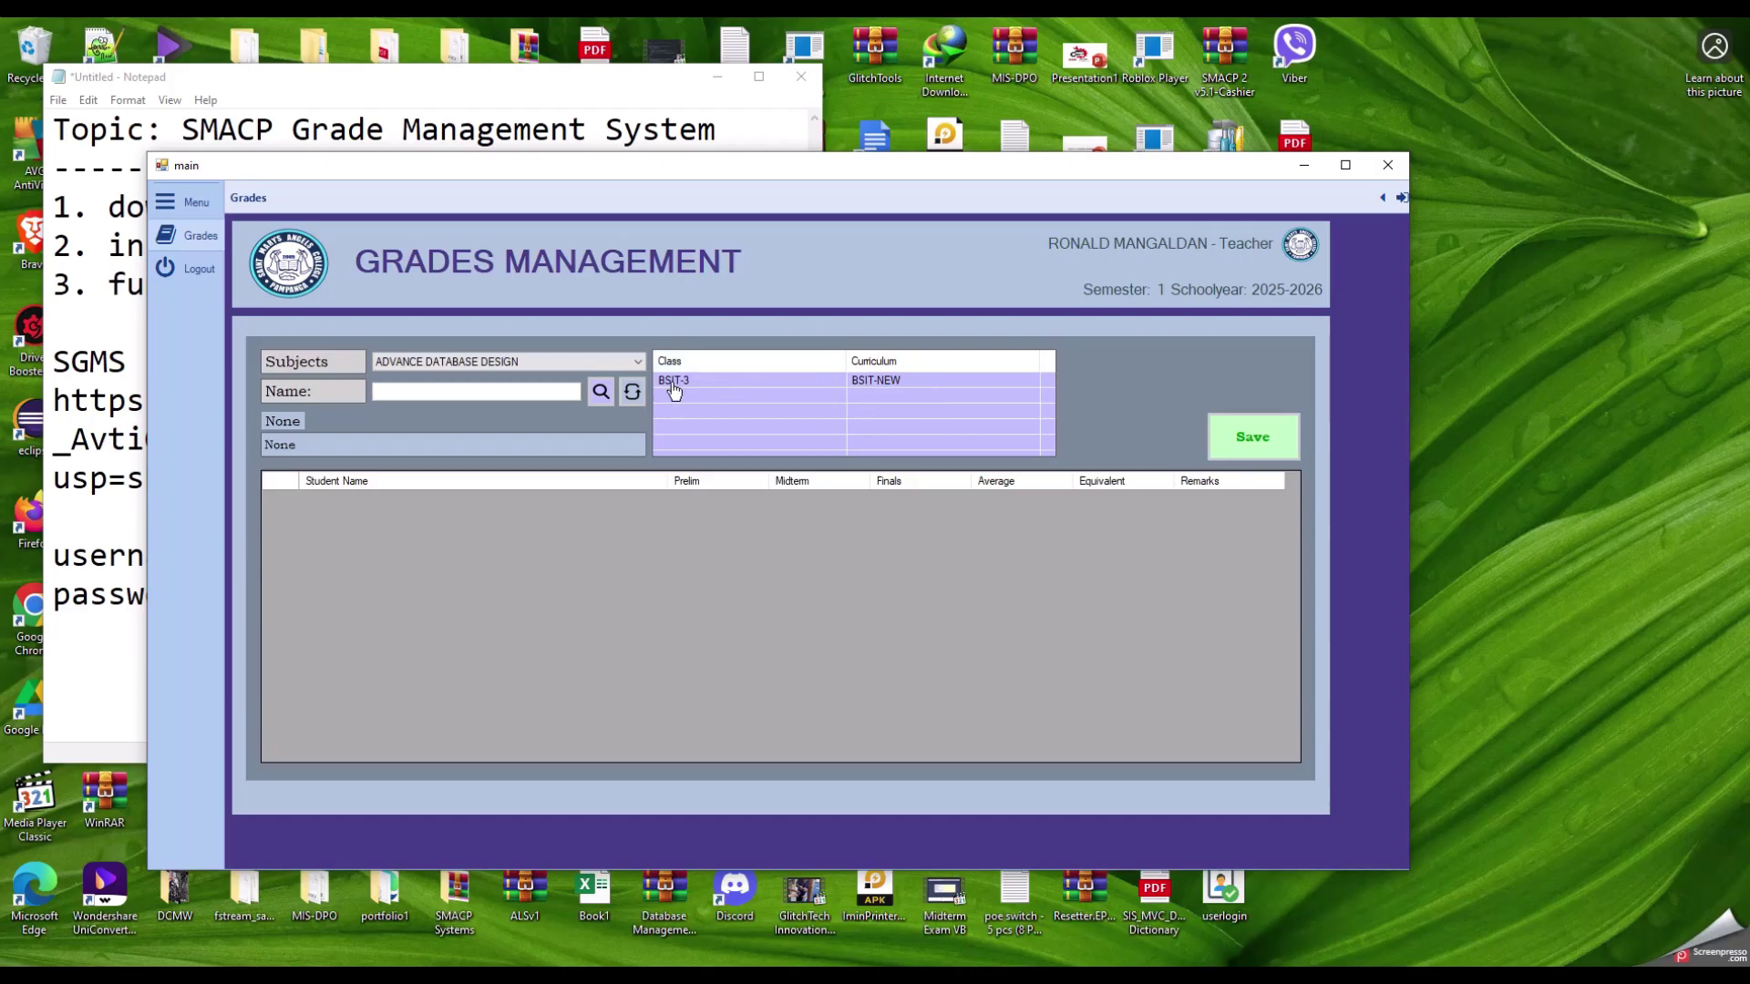
{"action": "left_click", "coordinate": [703, 385]}
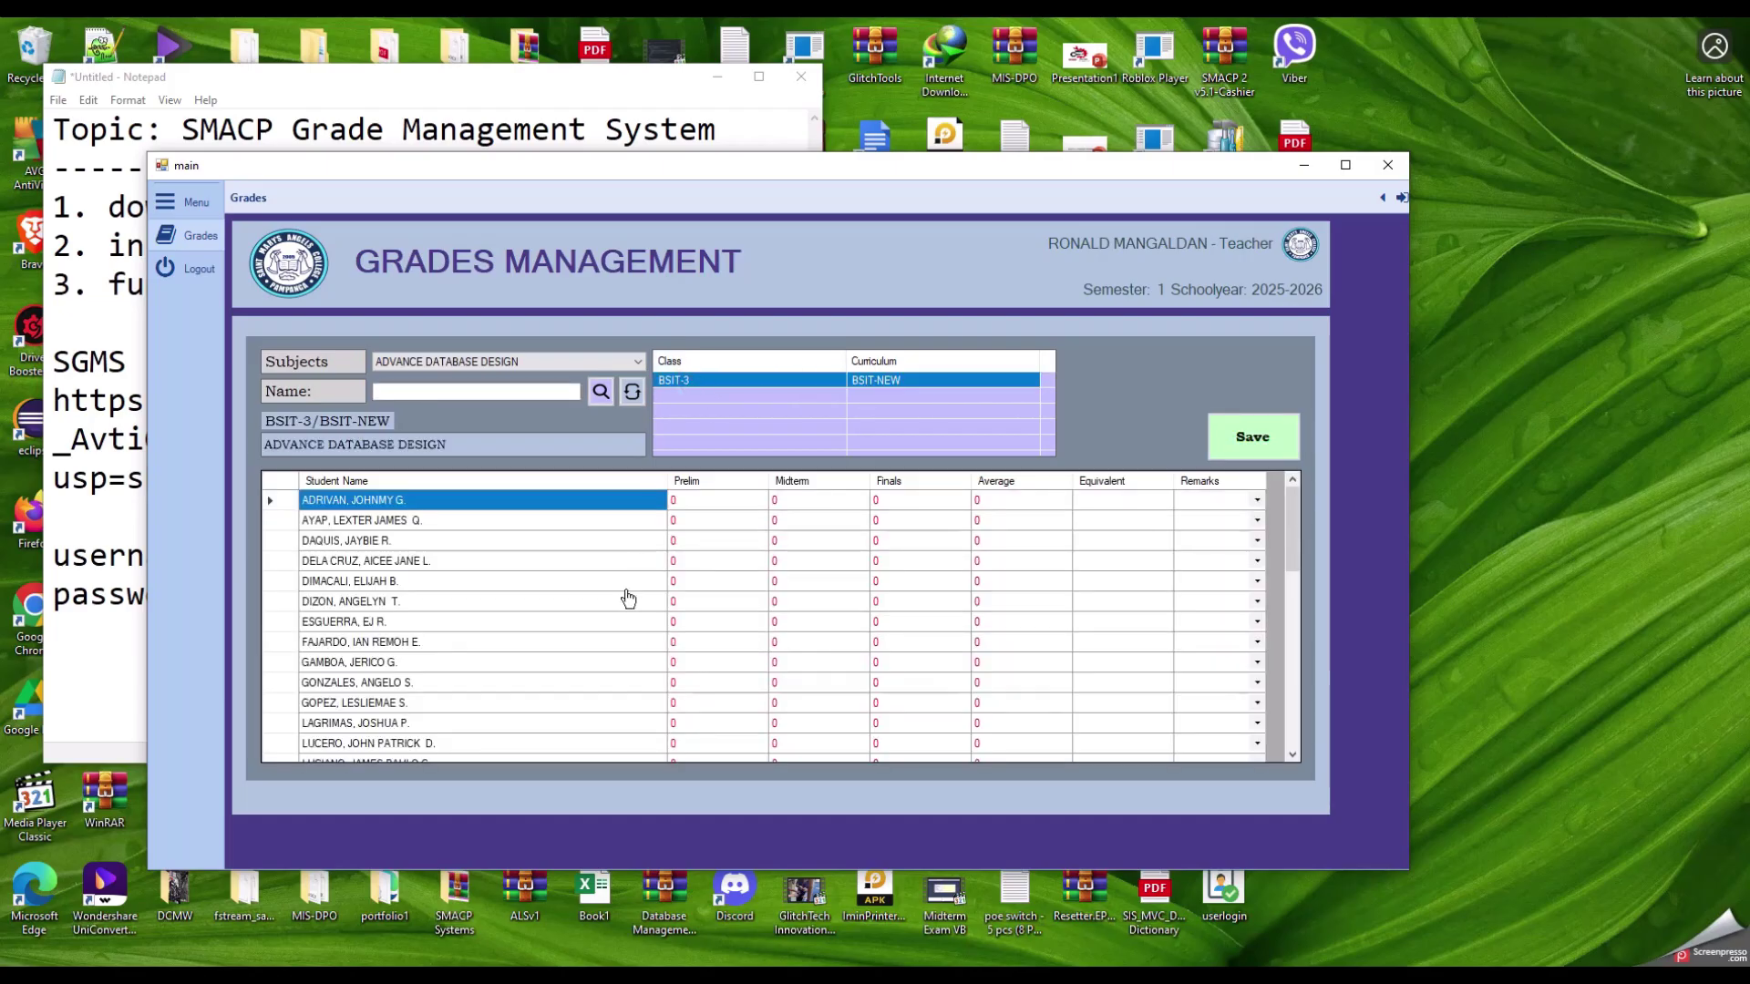
{"action": "scroll", "coordinate": [528, 629], "scroll_direction": "down", "scroll_amount": 4}
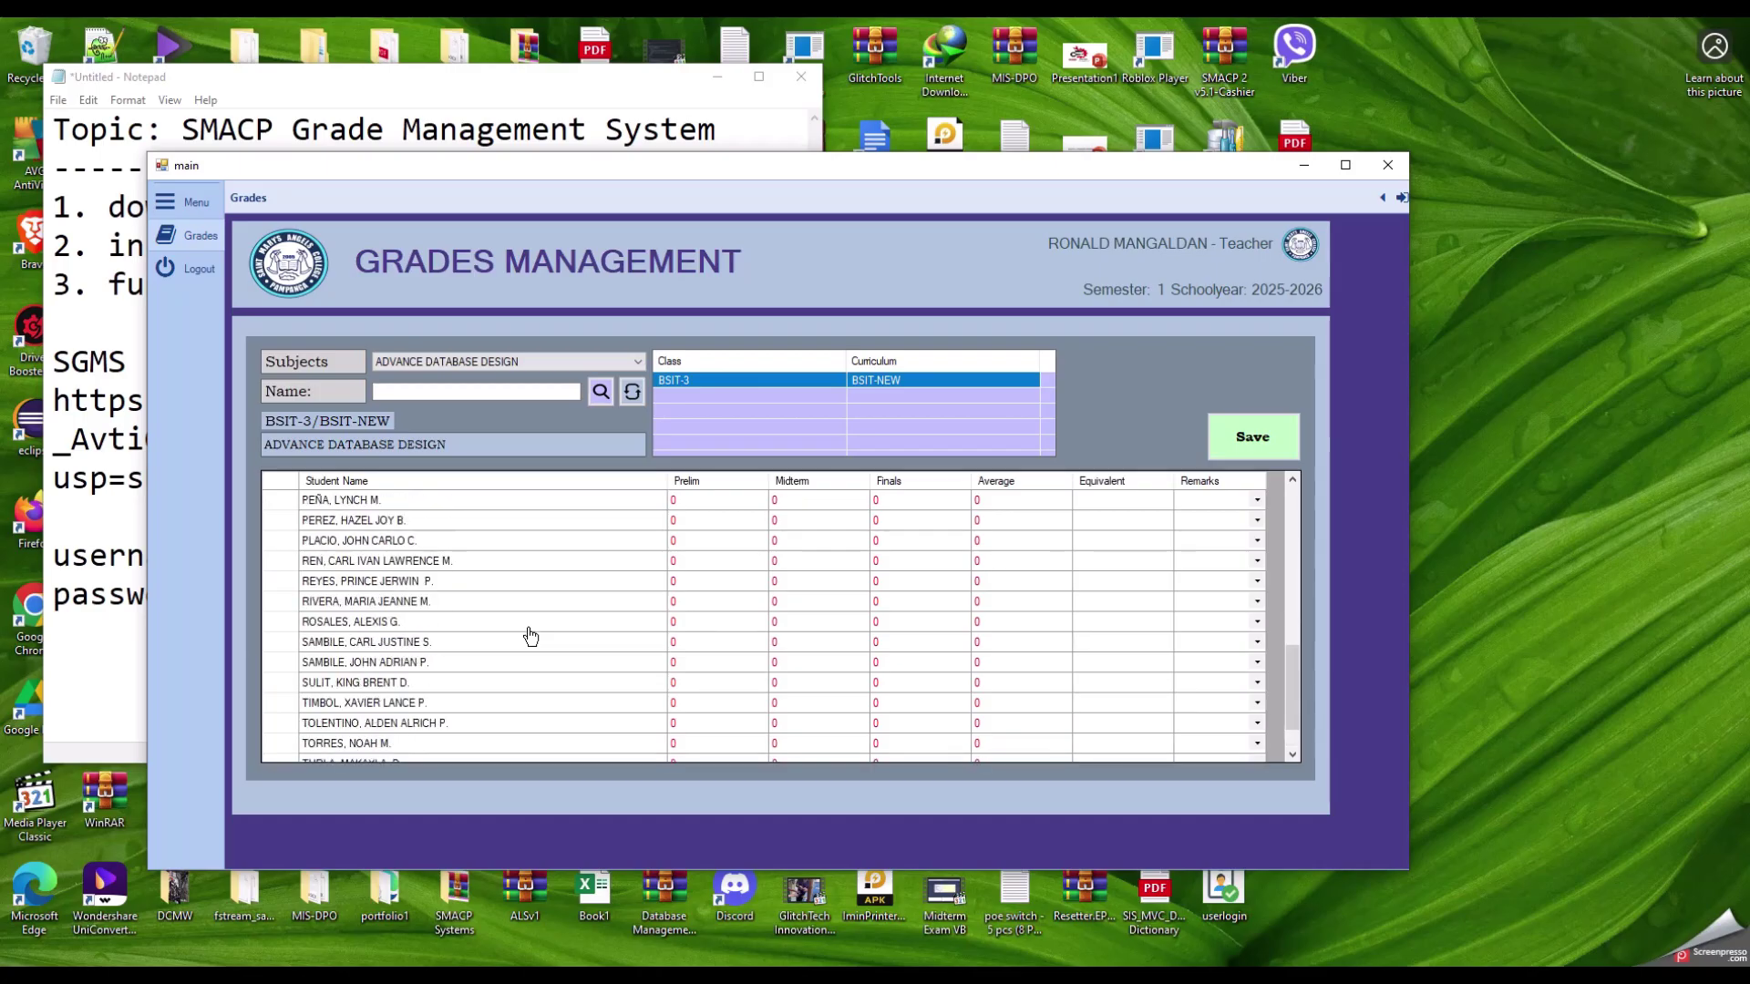
{"action": "scroll", "coordinate": [529, 634], "scroll_direction": "up", "scroll_amount": 4}
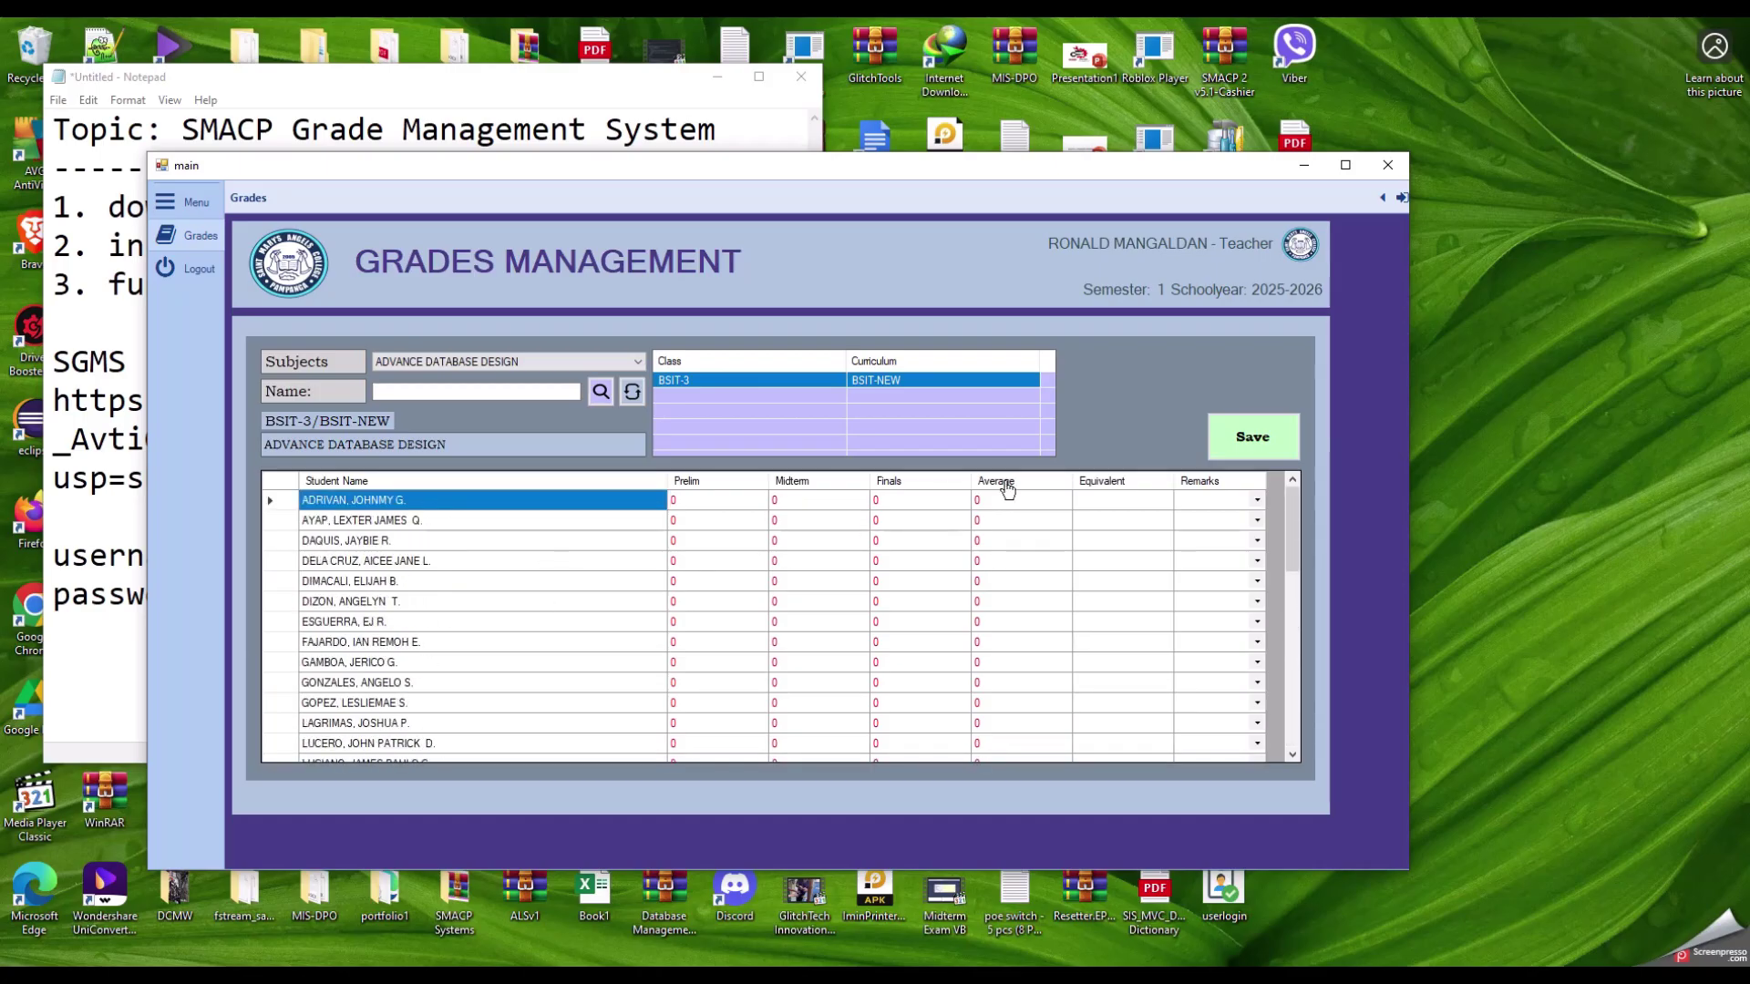
{"action": "mouse_move", "coordinate": [1292, 524]}
{"action": "left_mouse_down"}
{"action": "mouse_move", "coordinate": [1301, 699]}
{"action": "mouse_move", "coordinate": [1293, 524]}
{"action": "left_mouse_up"}
{"action": "mouse_move", "coordinate": [1294, 517]}
{"action": "left_mouse_down"}
{"action": "mouse_move", "coordinate": [1296, 685]}
{"action": "mouse_move", "coordinate": [1293, 526]}
{"action": "left_mouse_up"}
{"action": "mouse_move", "coordinate": [1293, 514]}
{"action": "left_mouse_down"}
{"action": "mouse_move", "coordinate": [1296, 703]}
{"action": "mouse_move", "coordinate": [1293, 493]}
{"action": "left_mouse_up"}
{"action": "left_click", "coordinate": [381, 521]}
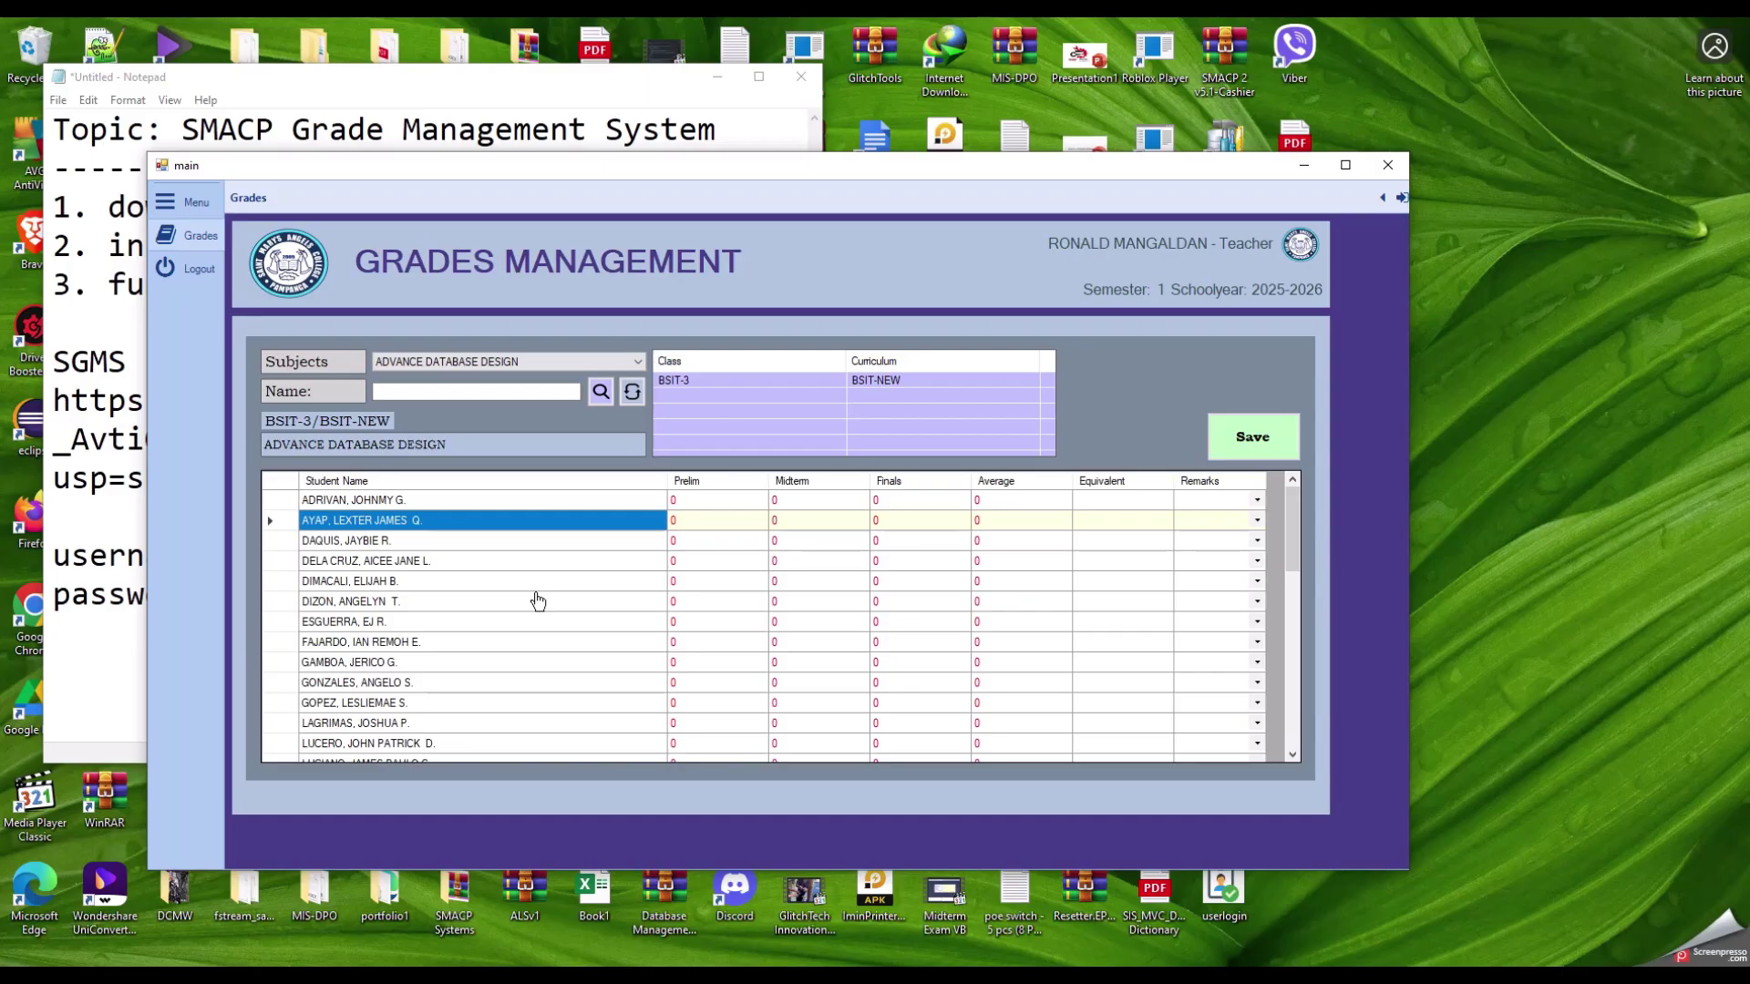
{"action": "left_click", "coordinate": [459, 502]}
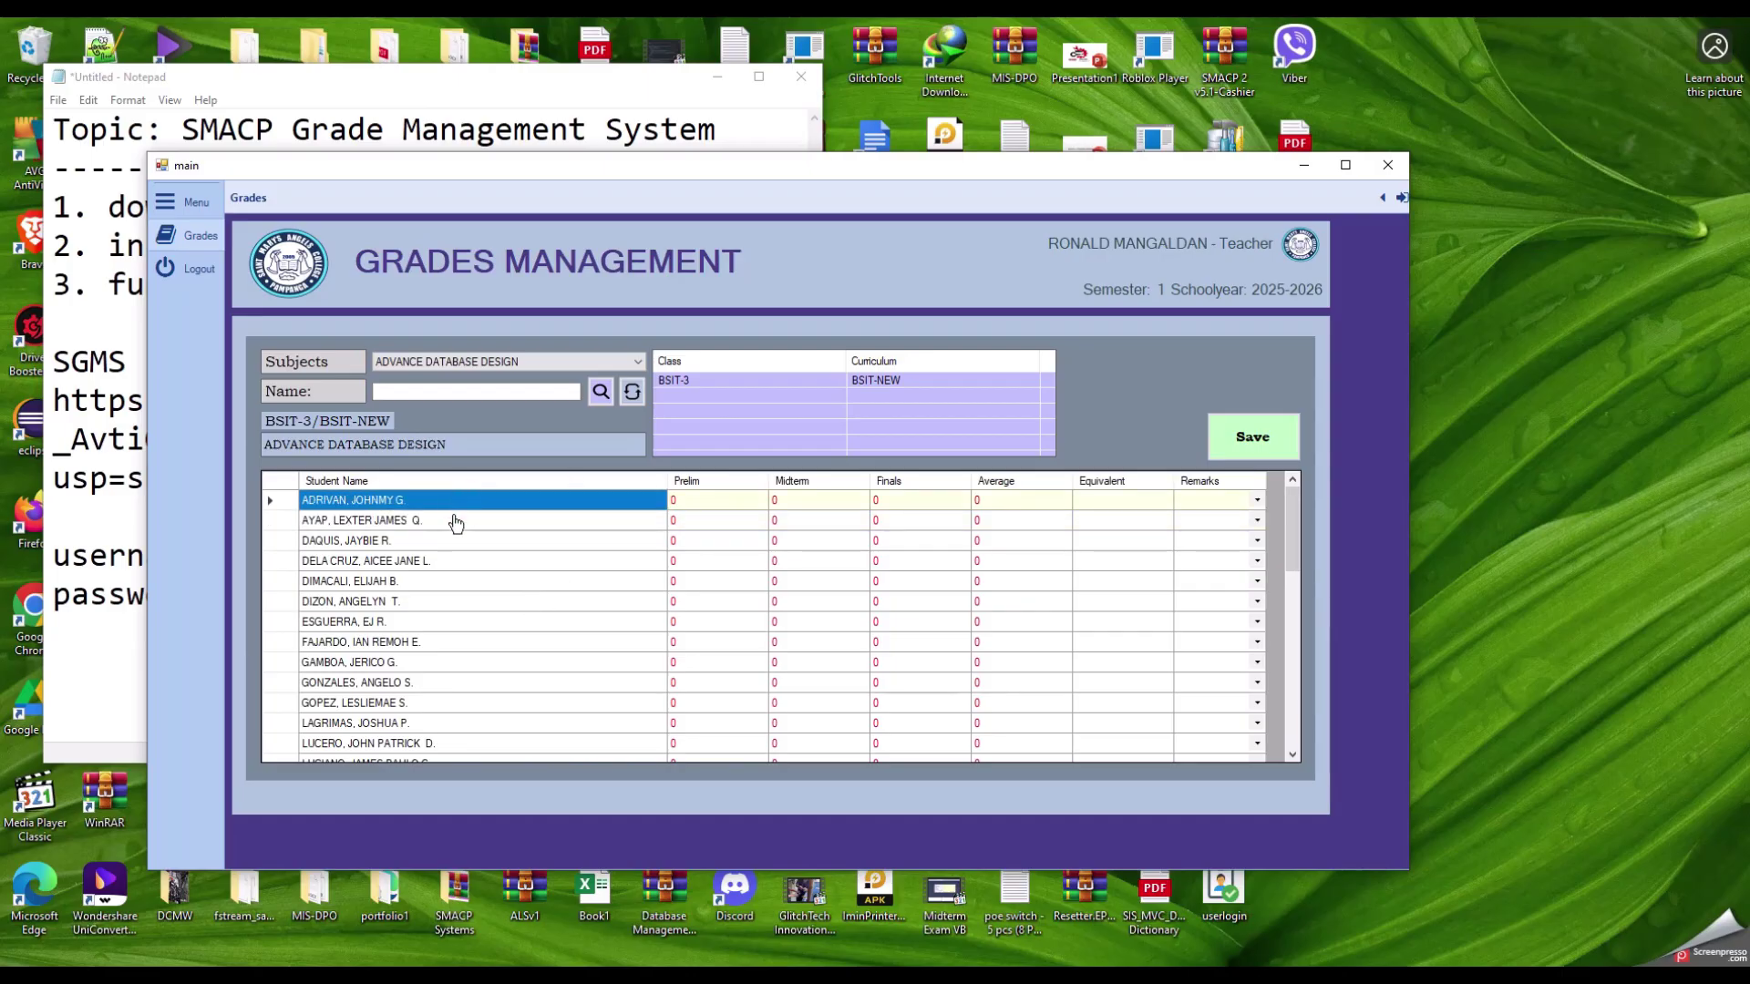
{"action": "left_click", "coordinate": [425, 541]}
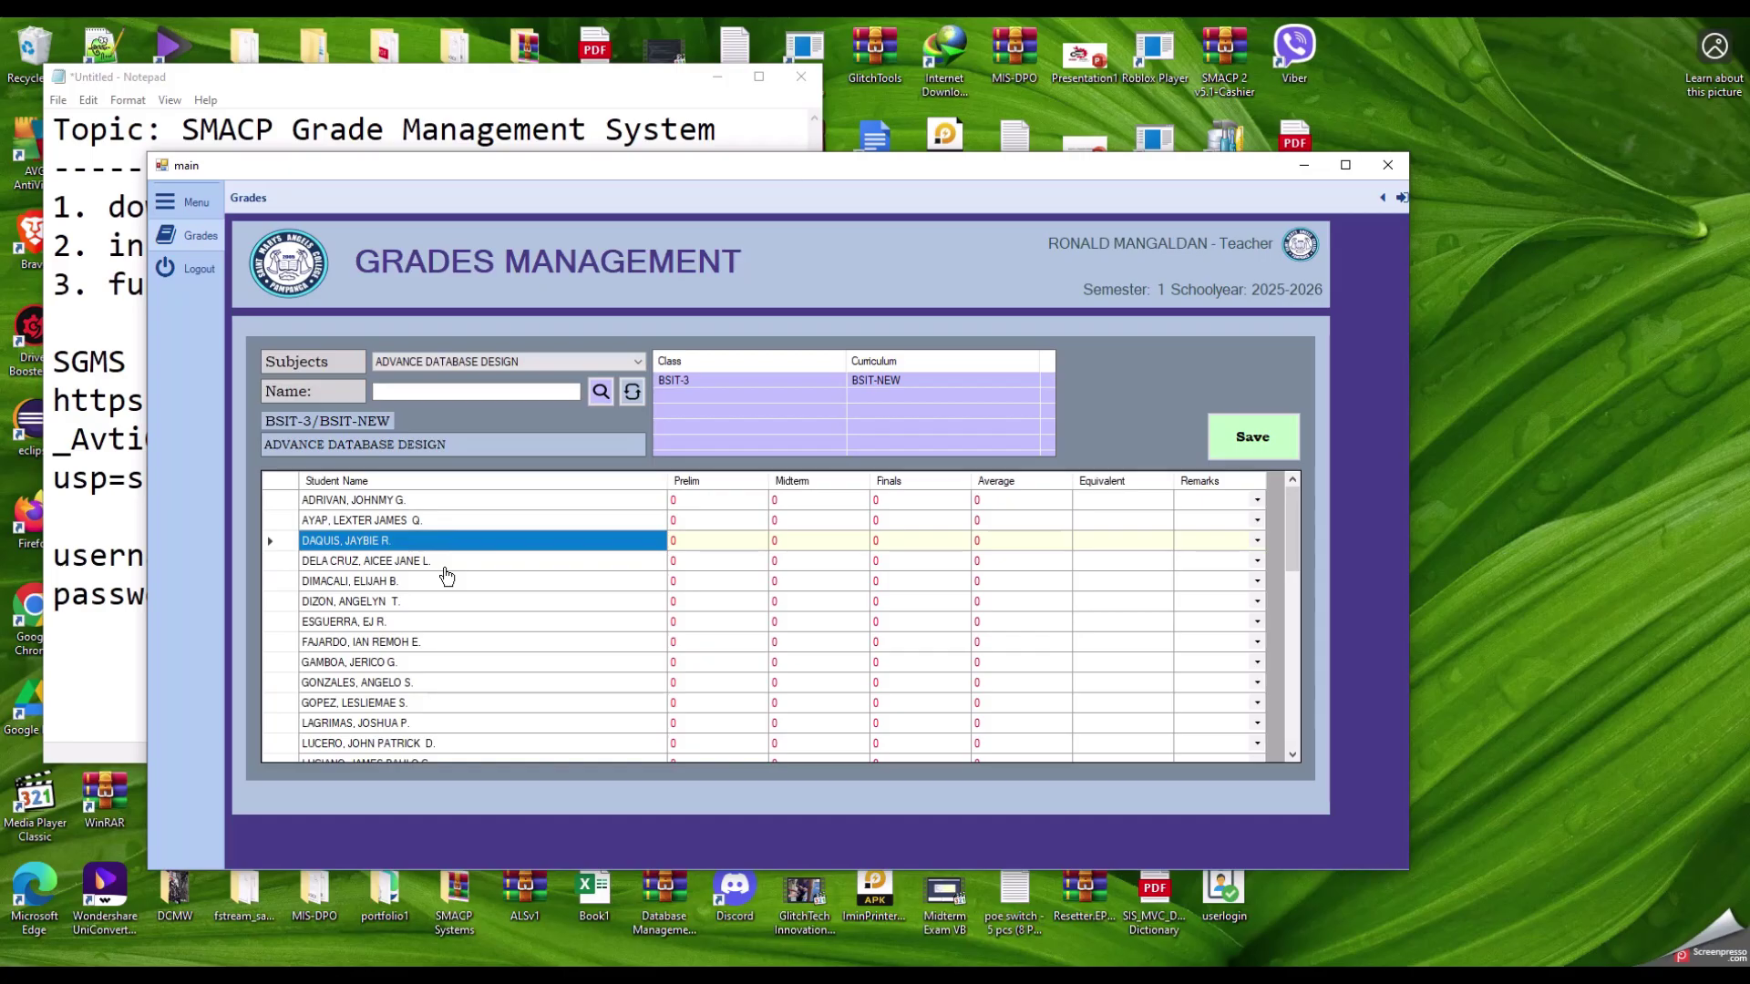
{"action": "left_click", "coordinate": [446, 562]}
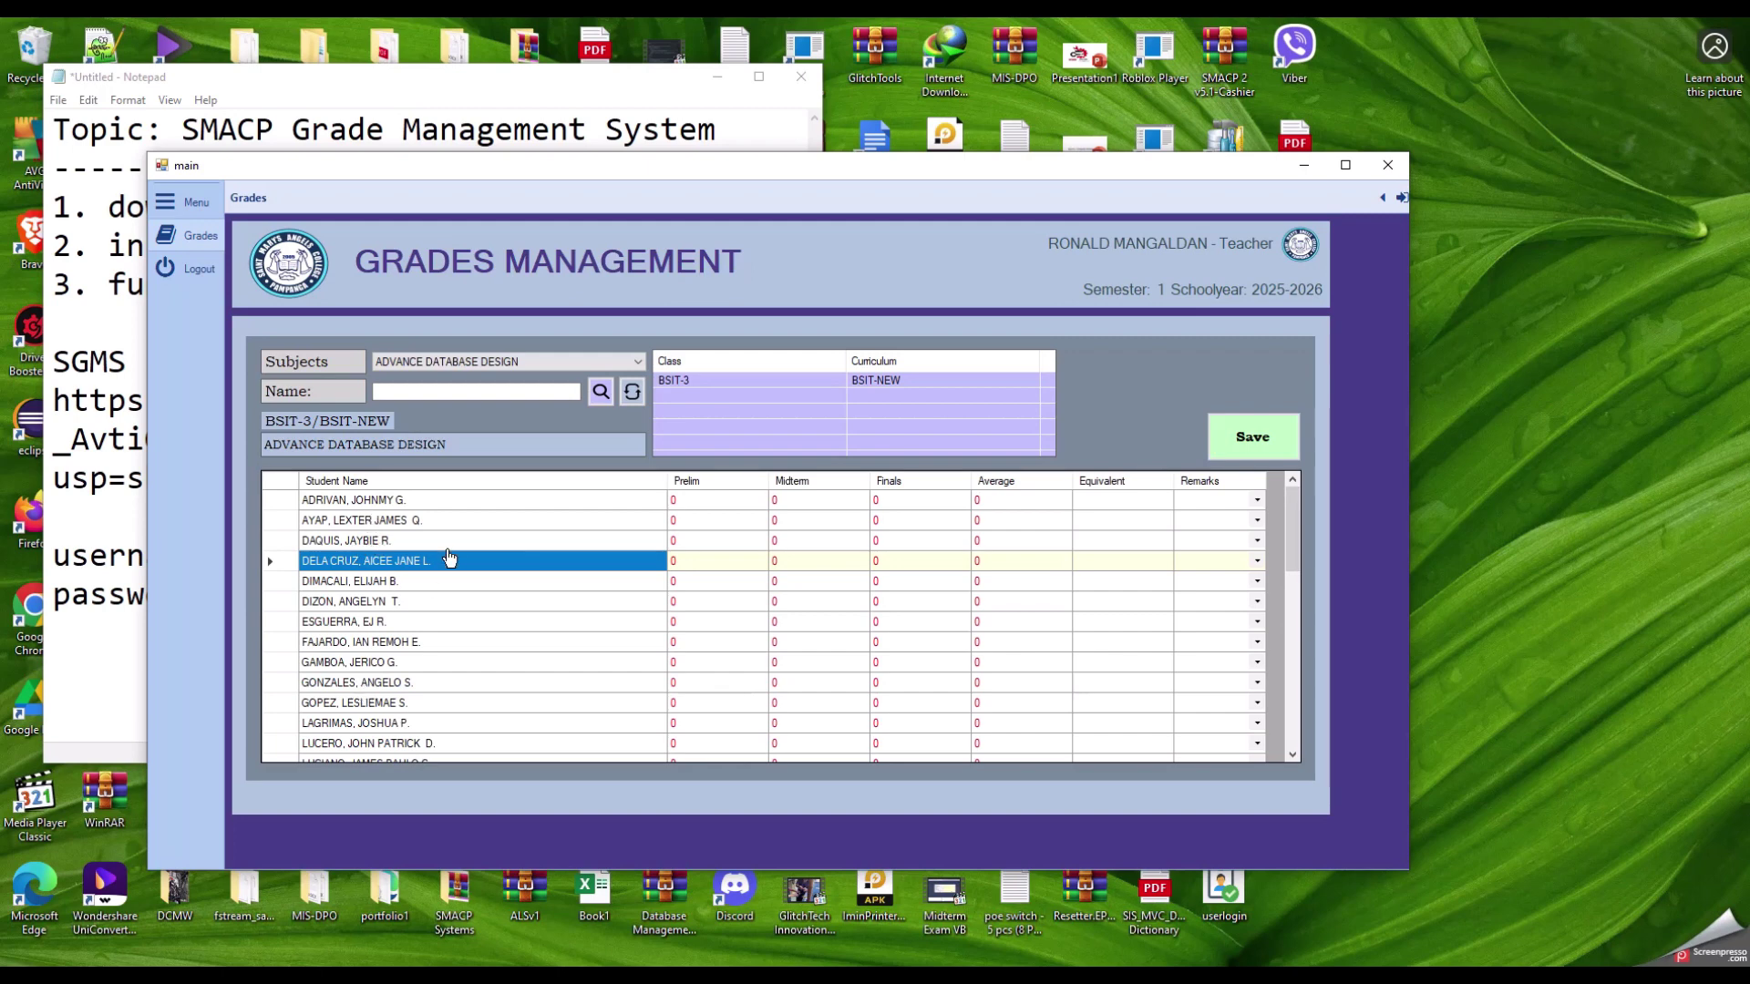
{"action": "left_click", "coordinate": [367, 501]}
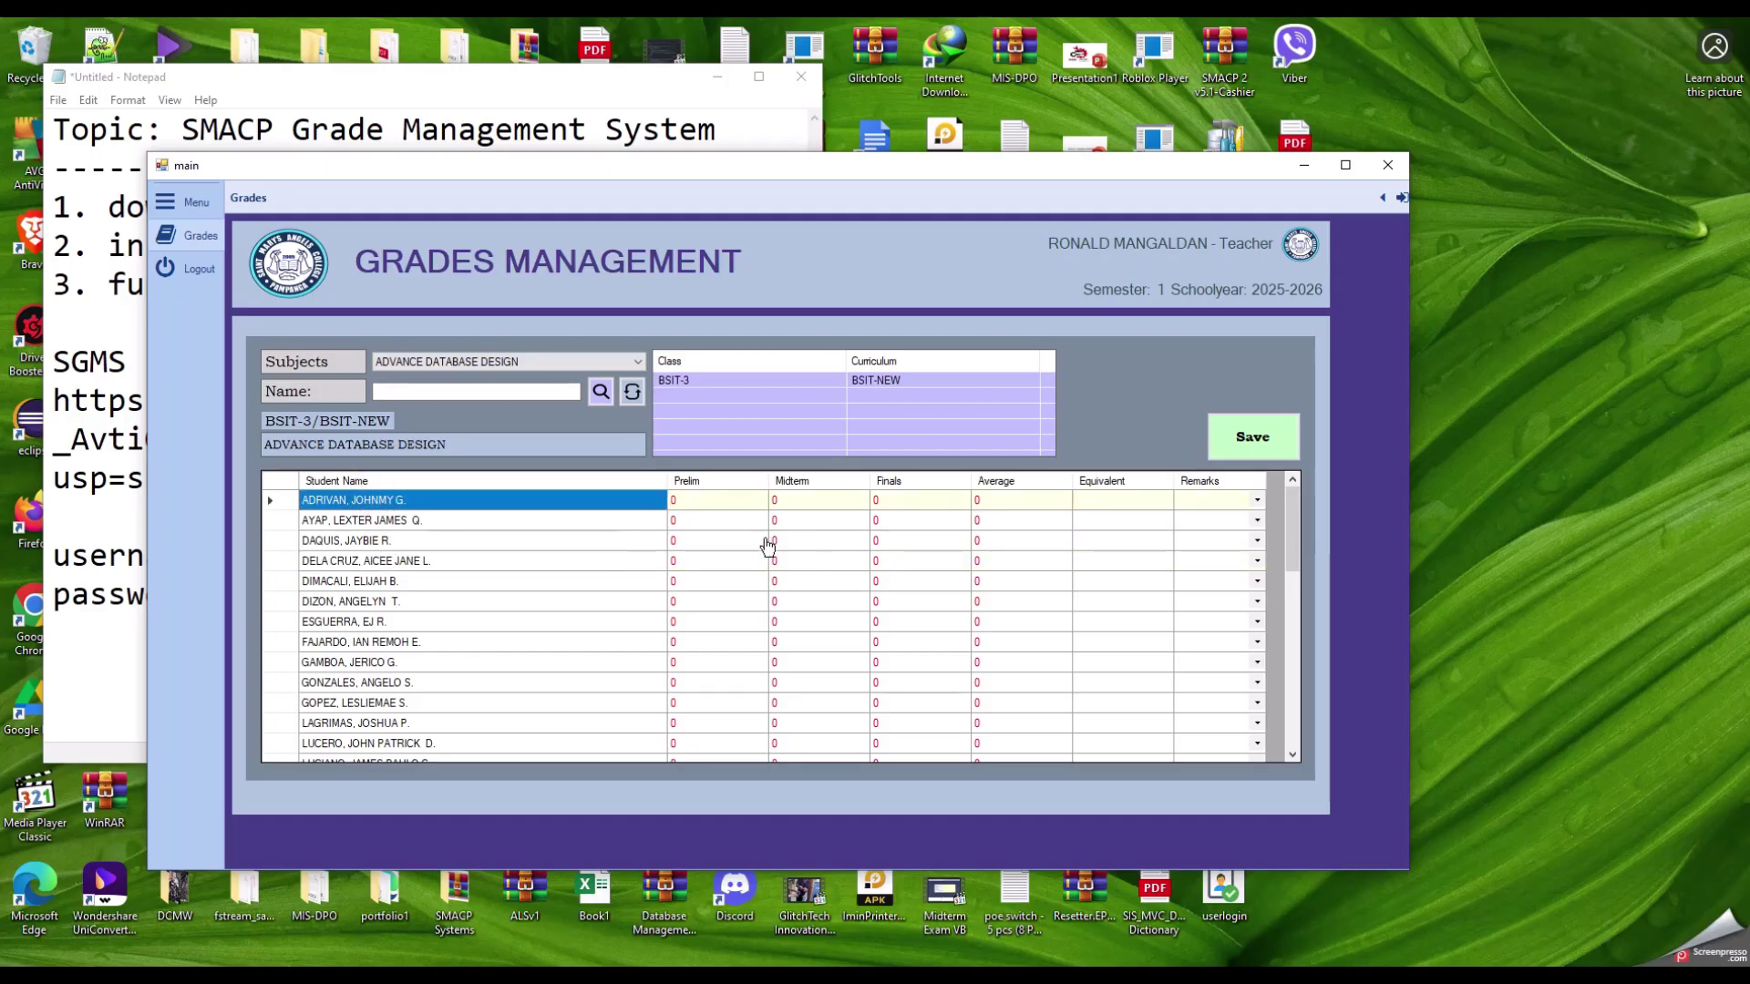
{"action": "left_click", "coordinate": [725, 502]}
{"action": "left_click", "coordinate": [808, 500]}
{"action": "left_click", "coordinate": [916, 504]}
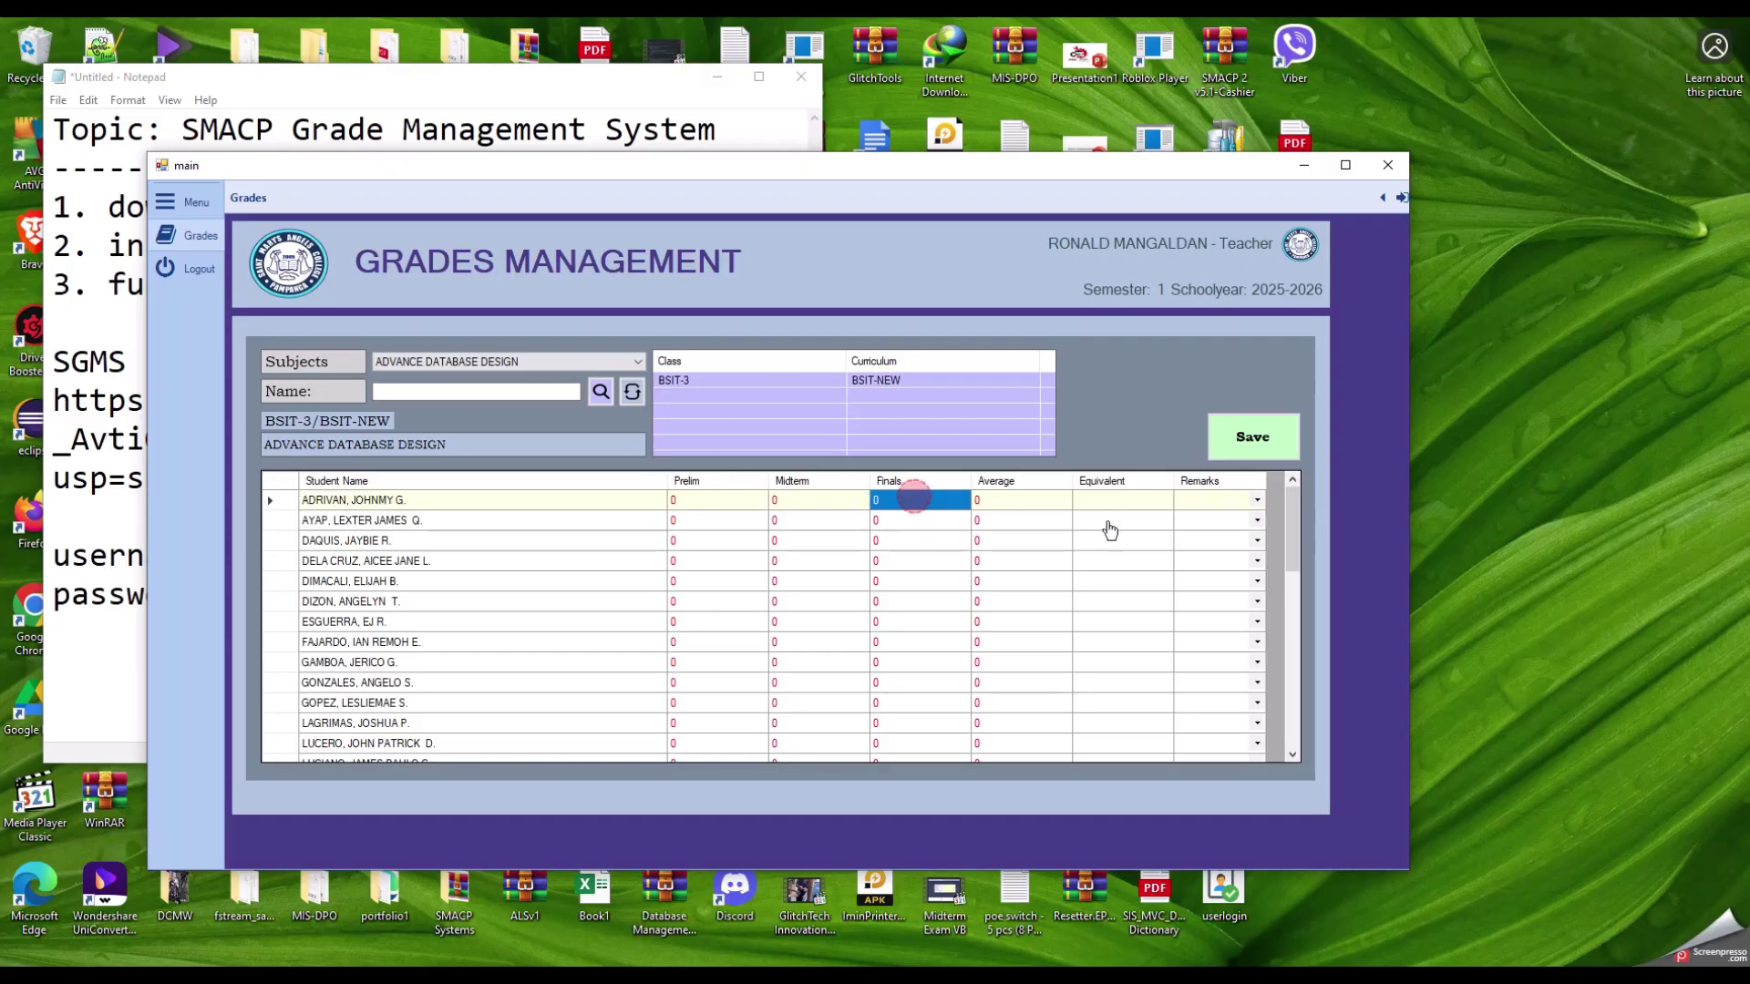
{"action": "left_click", "coordinate": [1017, 508]}
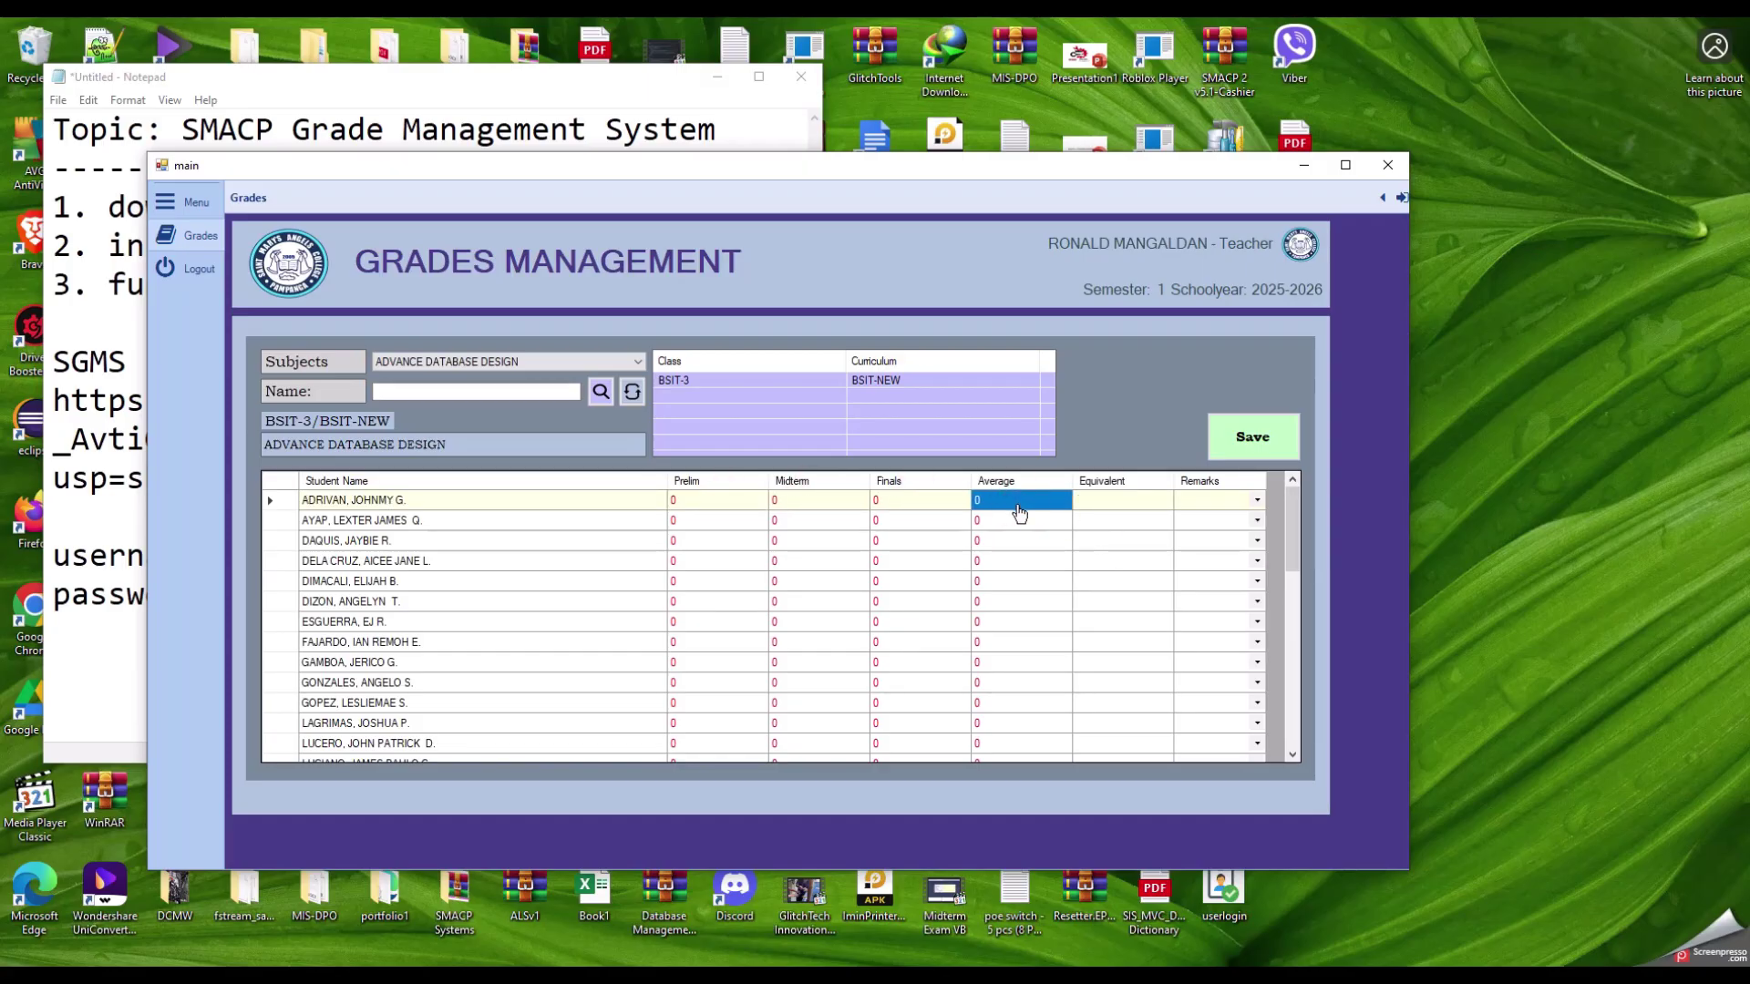
{"action": "left_click", "coordinate": [1126, 512]}
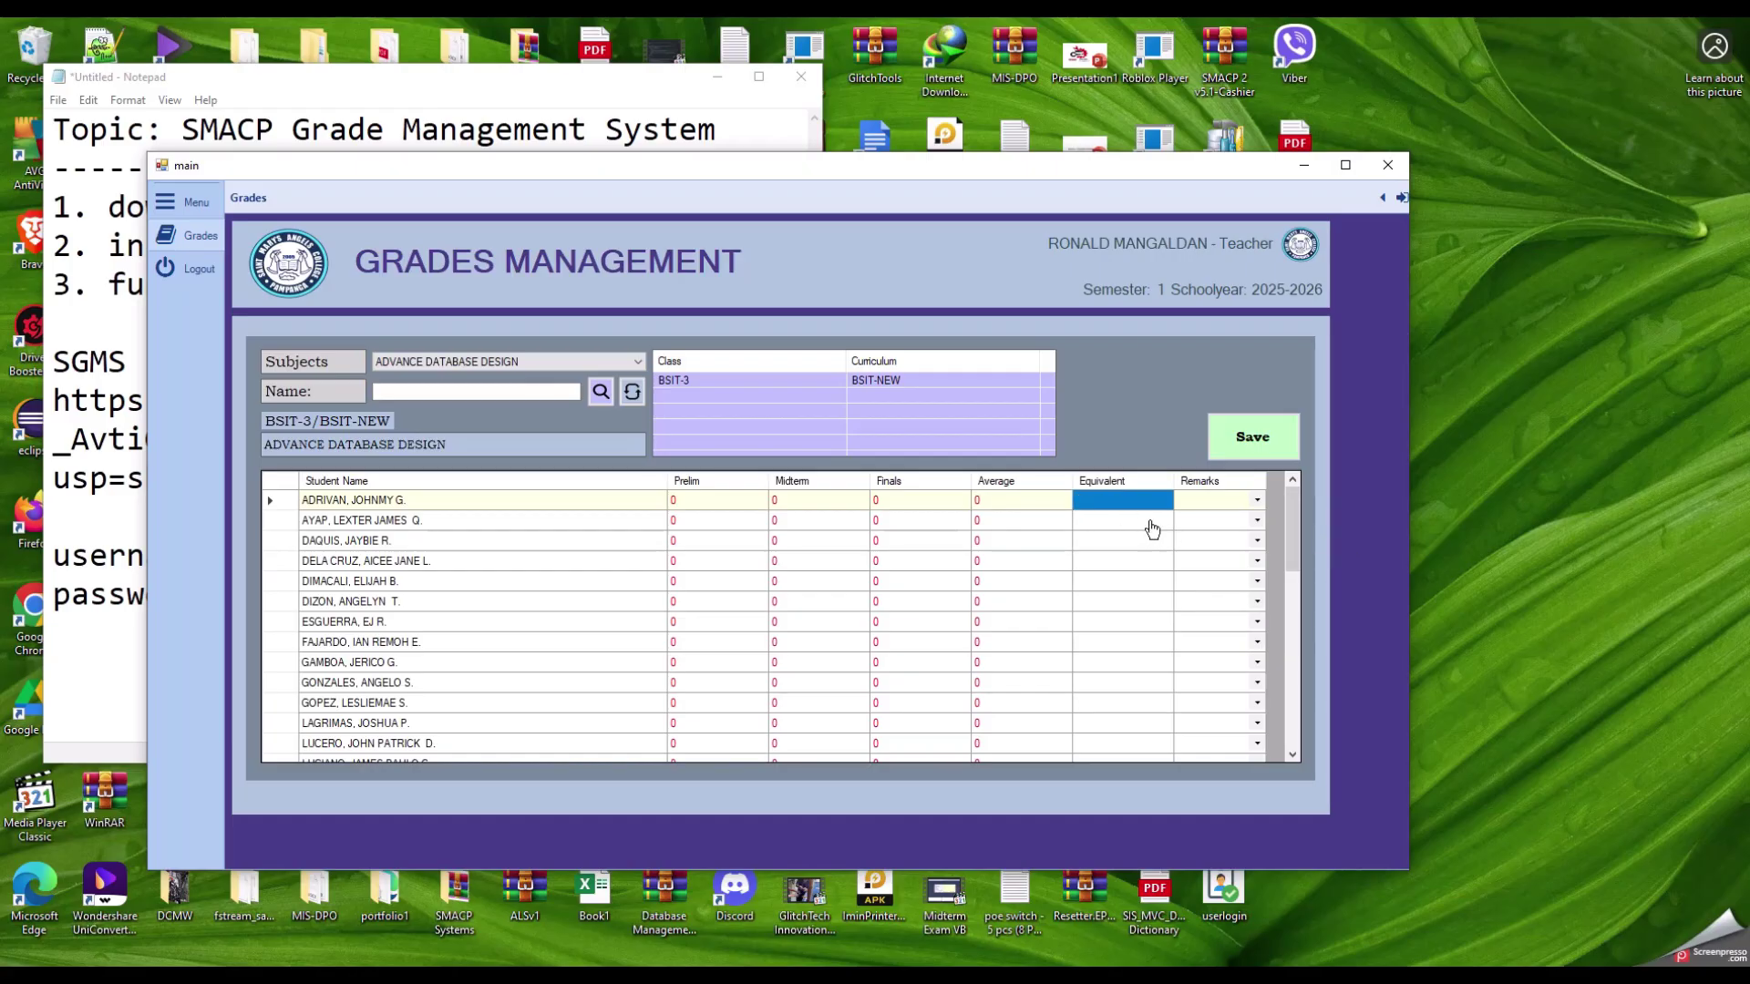
{"action": "left_click", "coordinate": [1258, 503]}
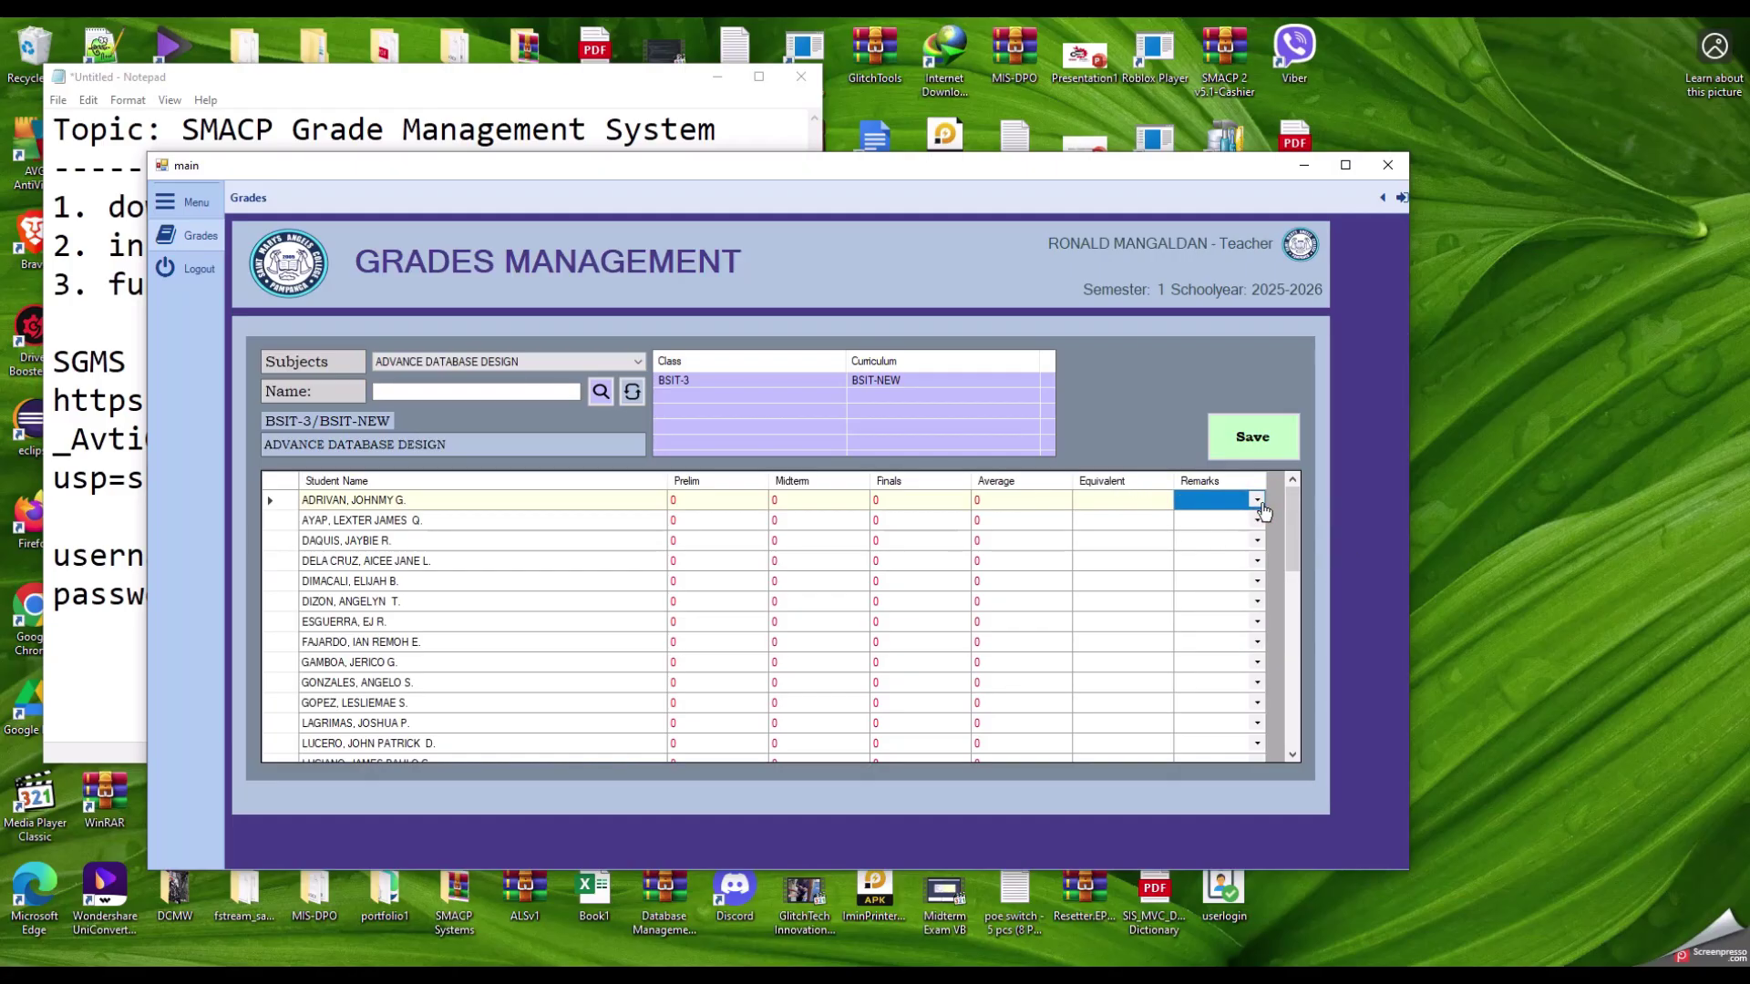
{"action": "left_click", "coordinate": [1258, 501]}
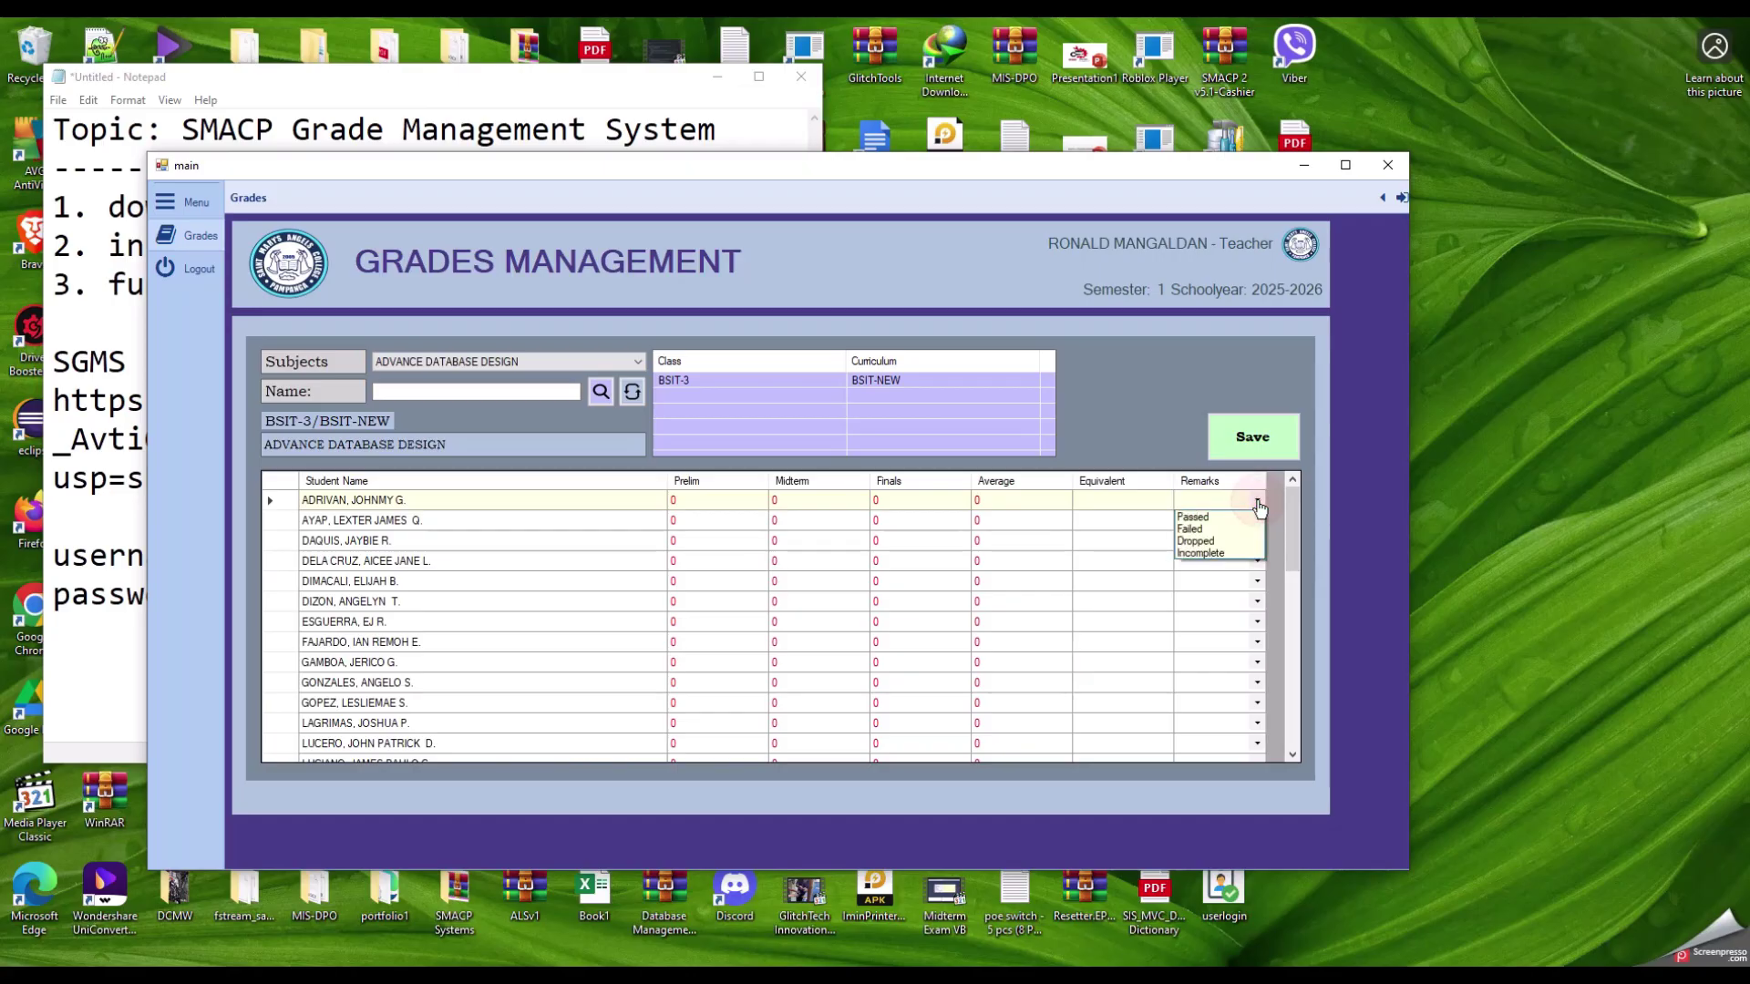
{"action": "left_click", "coordinate": [1130, 500]}
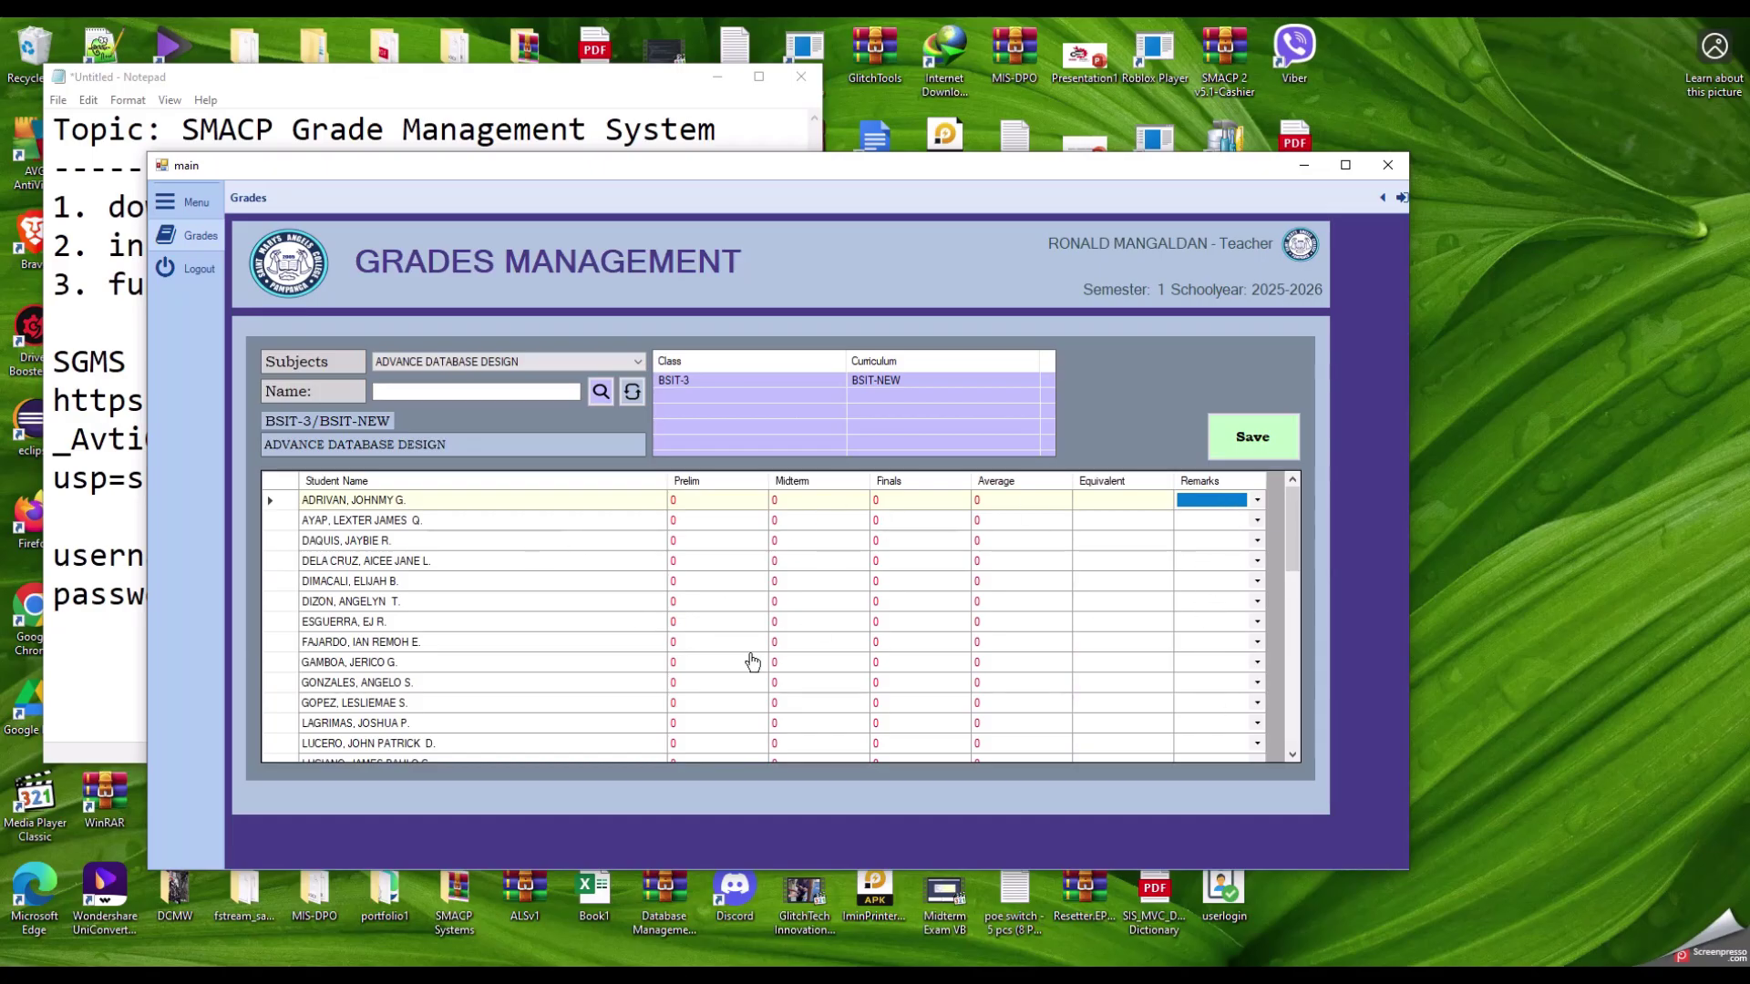
{"action": "left_click", "coordinate": [706, 503]}
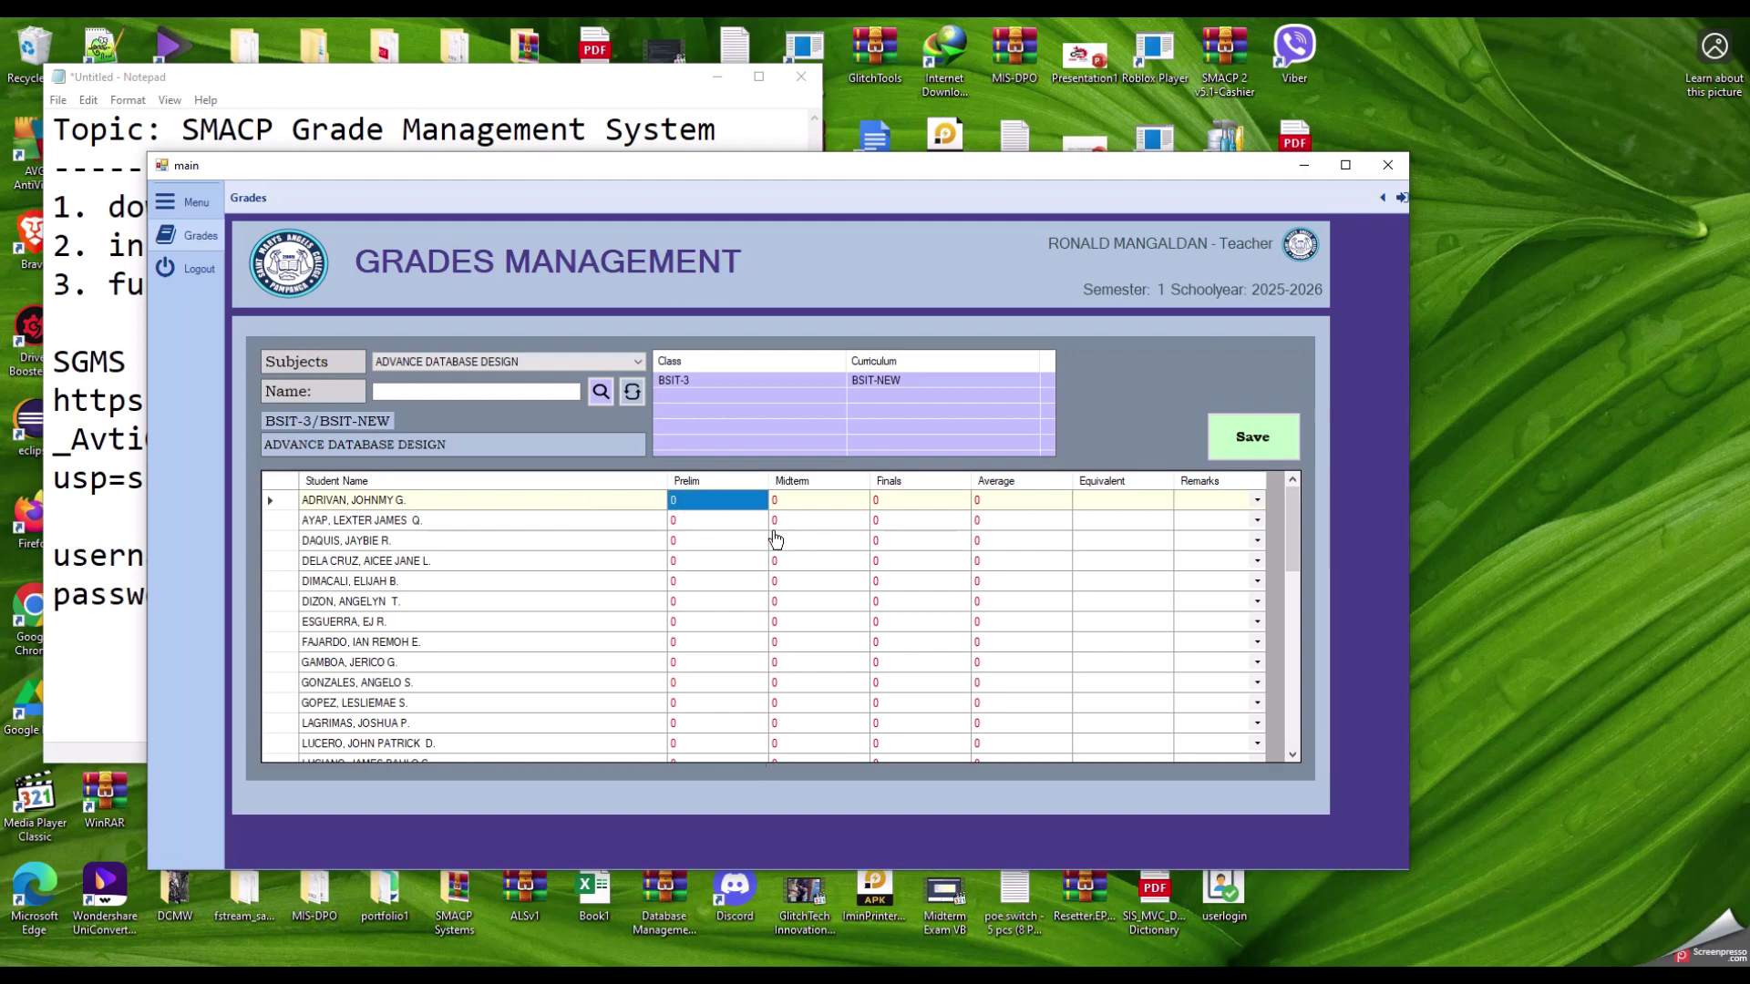
Step: Enter a Prelim grade of 87 for the first student, then return to the second student's Prelim cell
{"action": "type", "text": "8"}
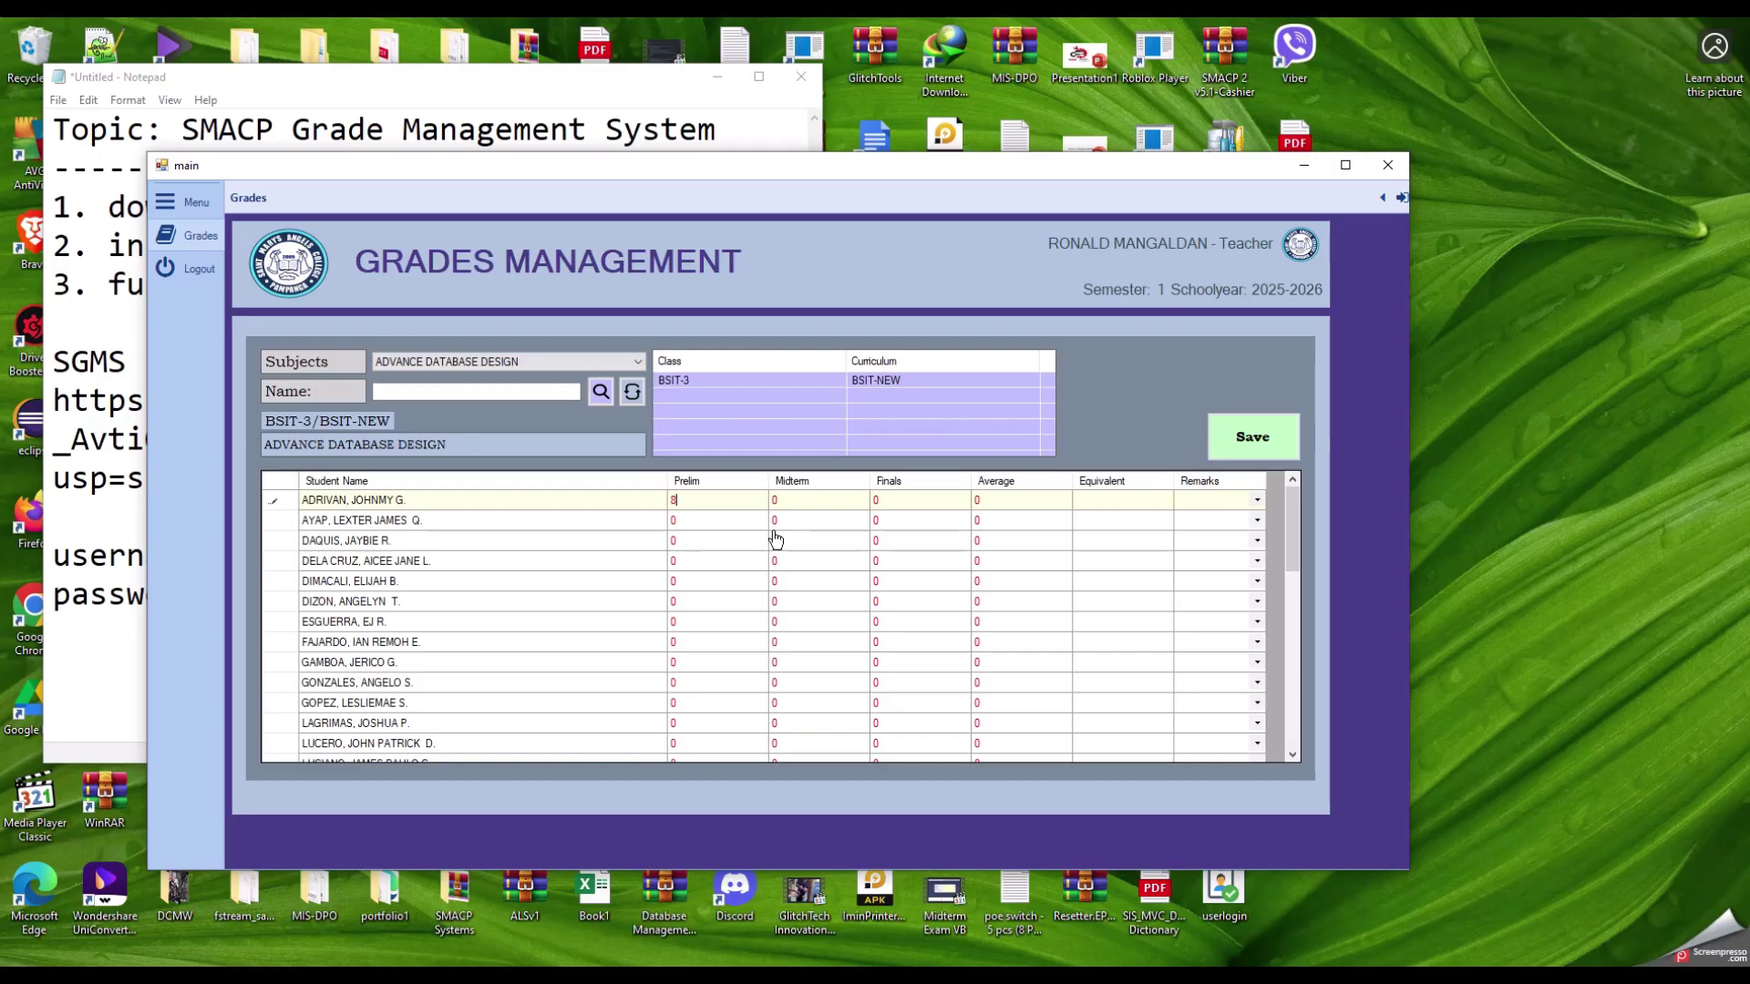
{"action": "type", "text": "7"}
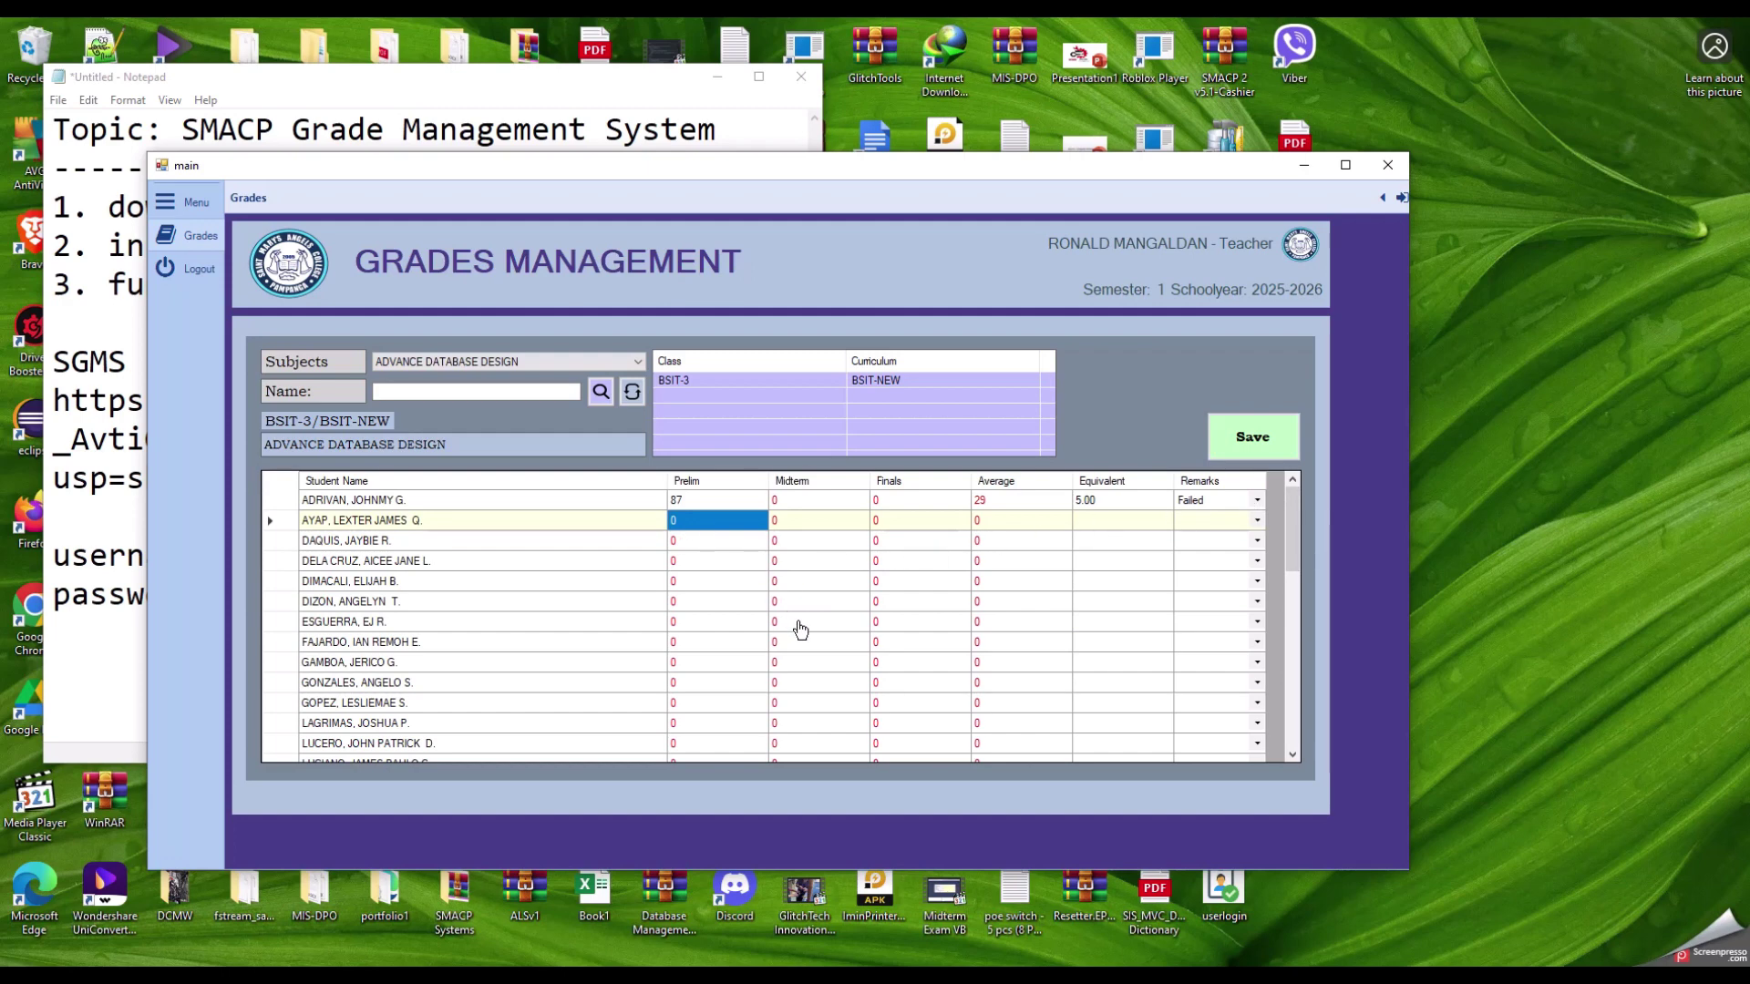
{"action": "key", "text": "Down"}
{"action": "key", "text": "Down"}
{"action": "key", "text": "Down"}
{"action": "key", "text": "Up"}
{"action": "key", "text": "Up"}
{"action": "key", "text": "Up"}
{"action": "key", "text": "Down"}
{"action": "key", "text": "Down"}
{"action": "key", "text": "Down"}
{"action": "key", "text": "Right"}
{"action": "key", "text": "Right"}
{"action": "key", "text": "Left"}
{"action": "key", "text": "Left"}
{"action": "key", "text": "Right"}
{"action": "key", "text": "Left"}
{"action": "key", "text": "Left"}
{"action": "key", "text": "Up"}
{"action": "key", "text": "Right"}
{"action": "key", "text": "Right"}
{"action": "key", "text": "Left"}
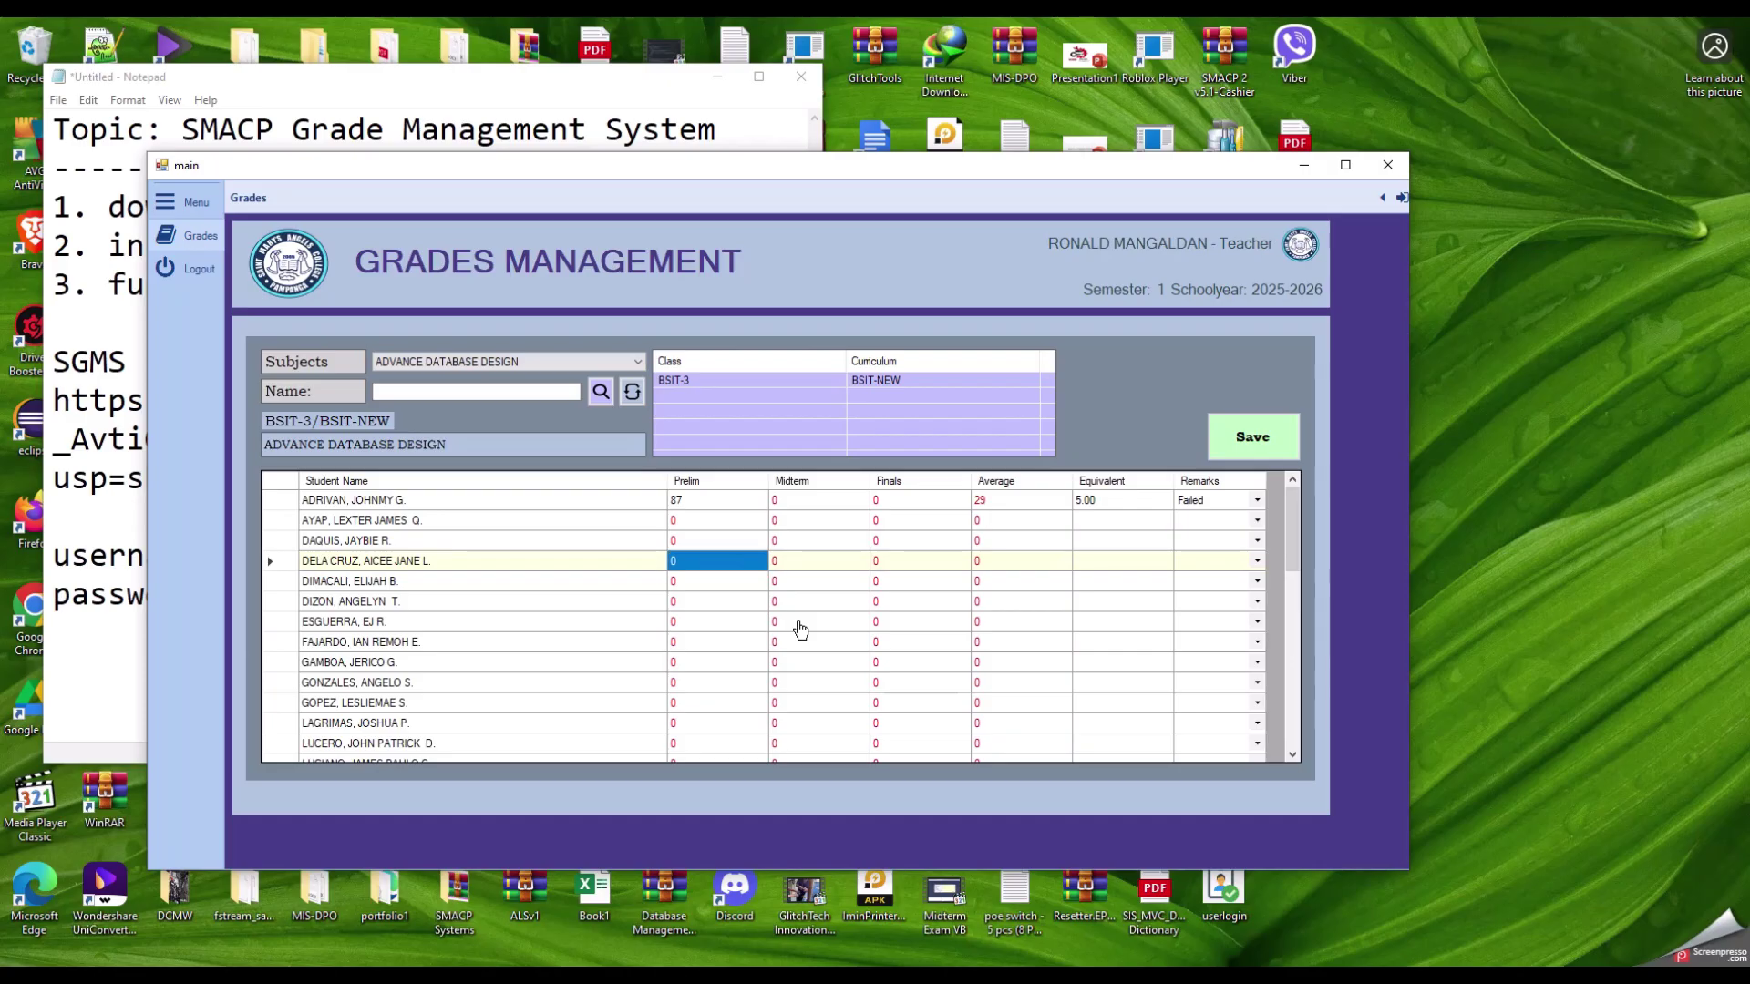
{"action": "key", "text": "Up"}
{"action": "key", "text": "Up"}
{"action": "key", "text": "Down"}
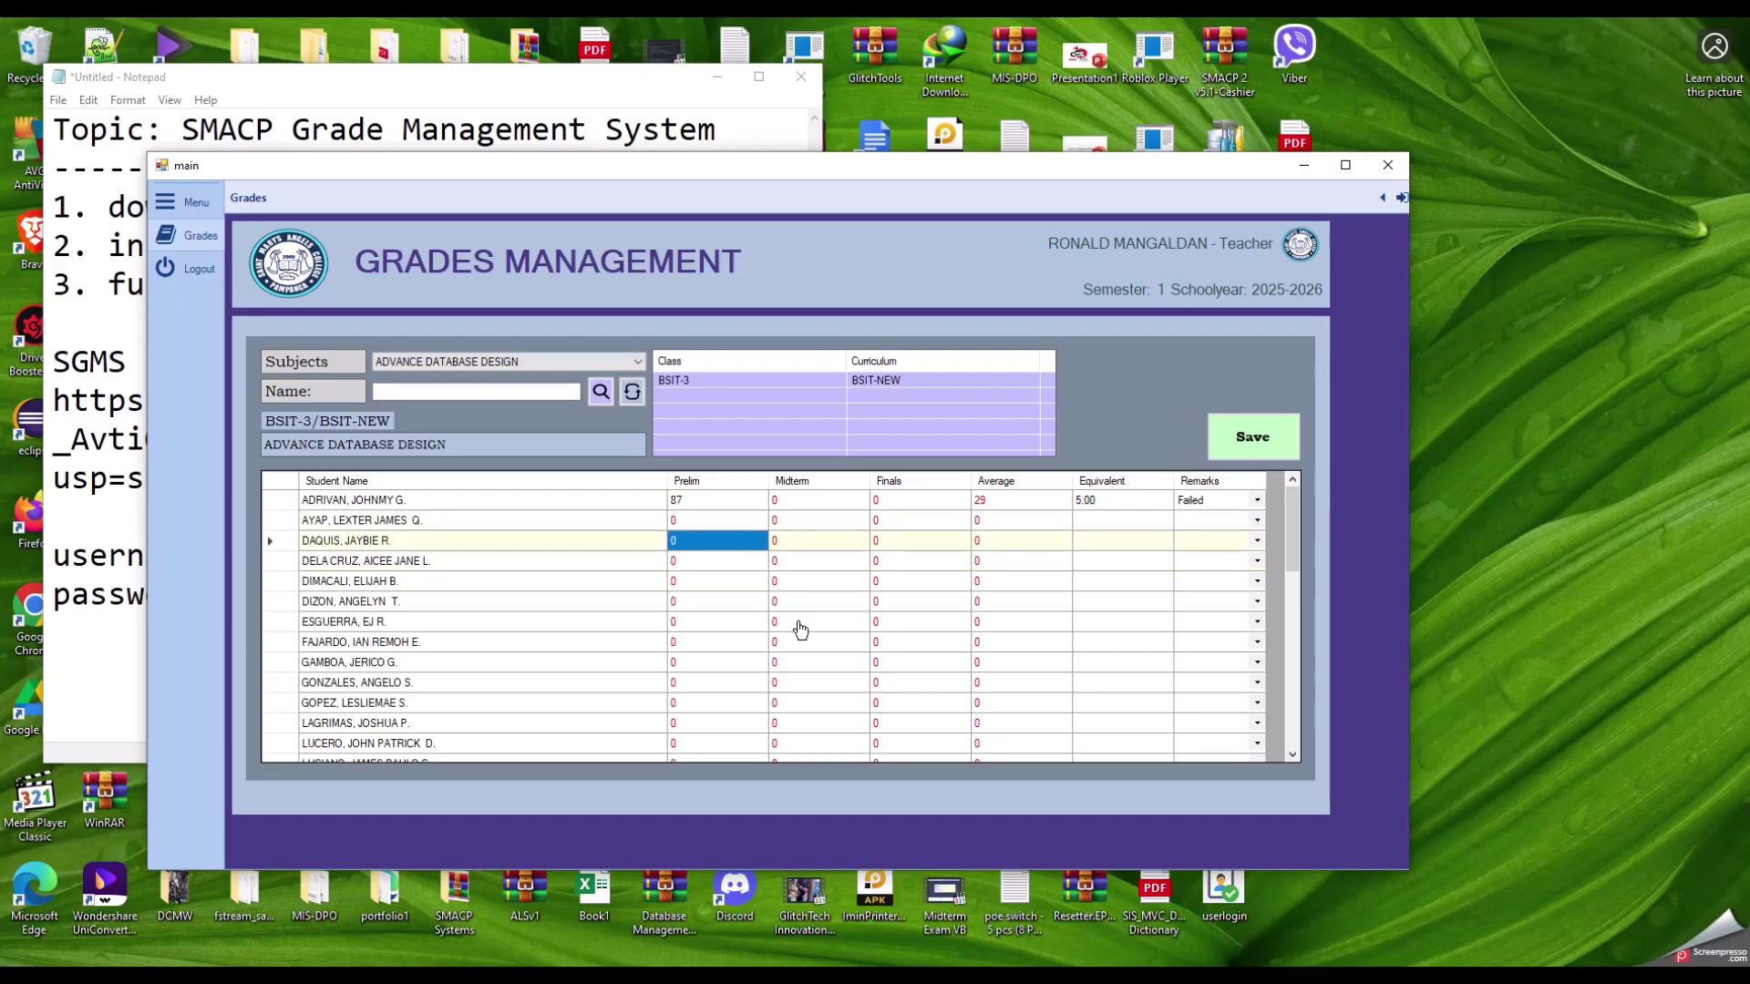
{"action": "key", "text": "Up"}
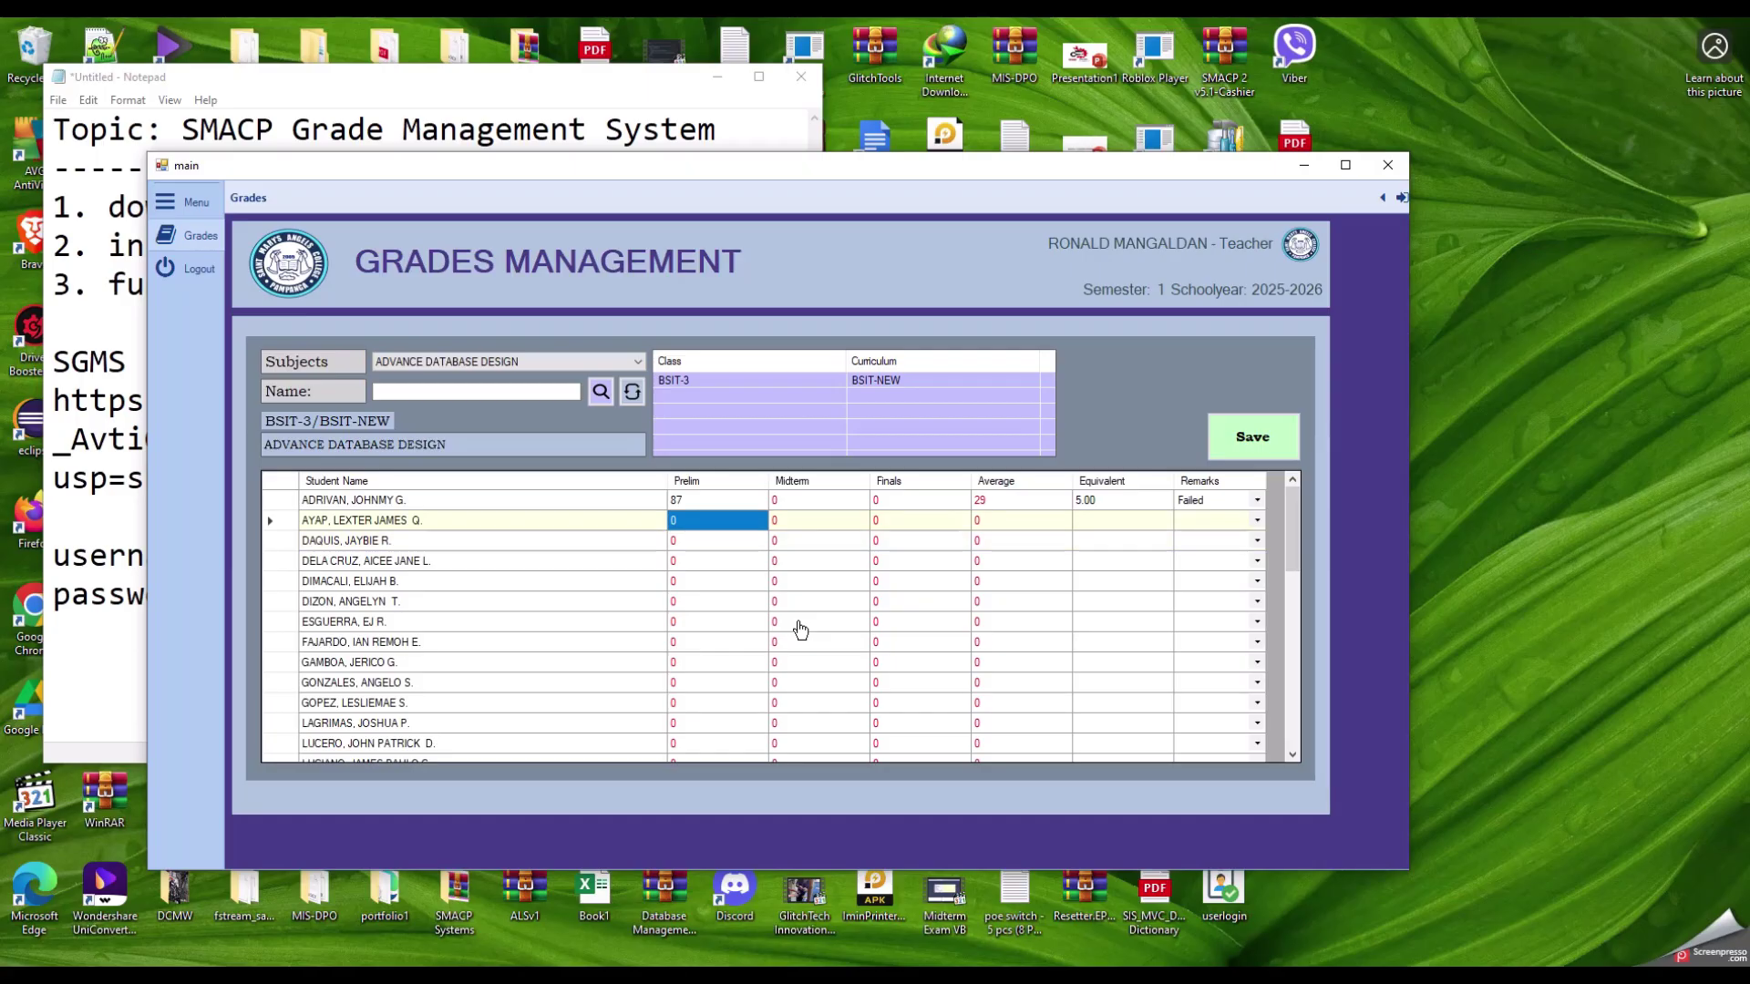
Step: Enter Prelim grades 85, 86, 87 and 82 for students two through five
{"action": "type", "text": "85"}
{"action": "key", "text": "Return"}
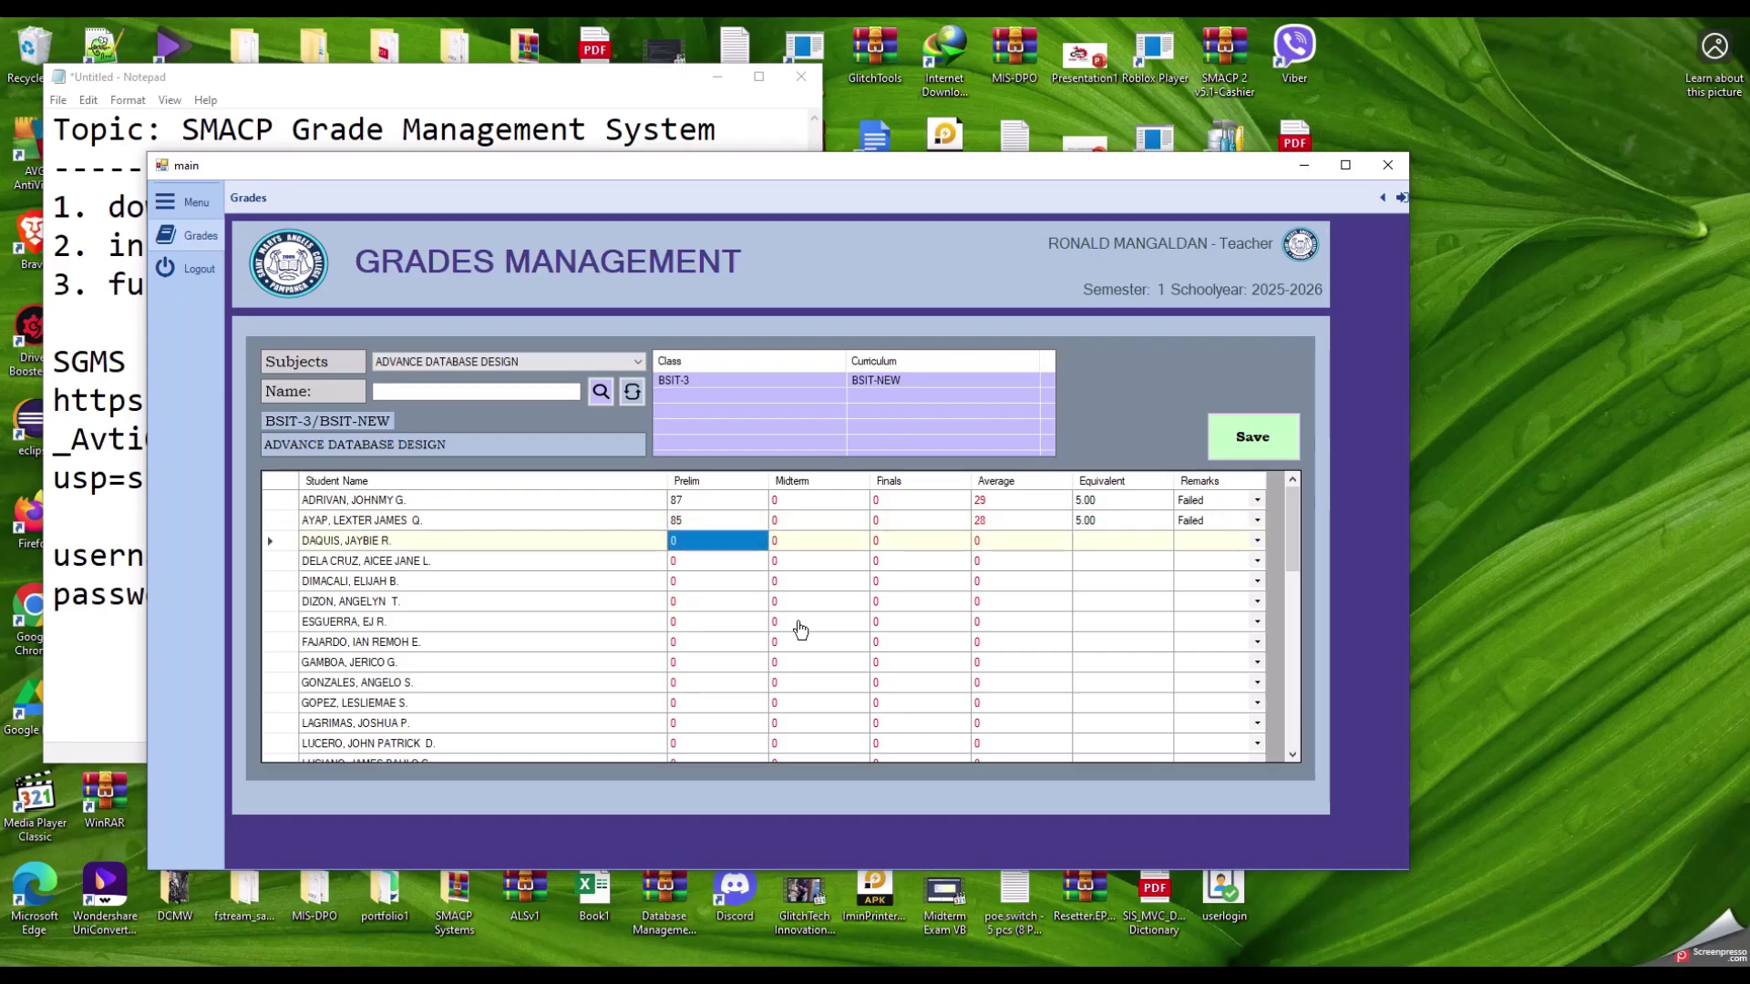
{"action": "type", "text": "86"}
{"action": "key", "text": "Return"}
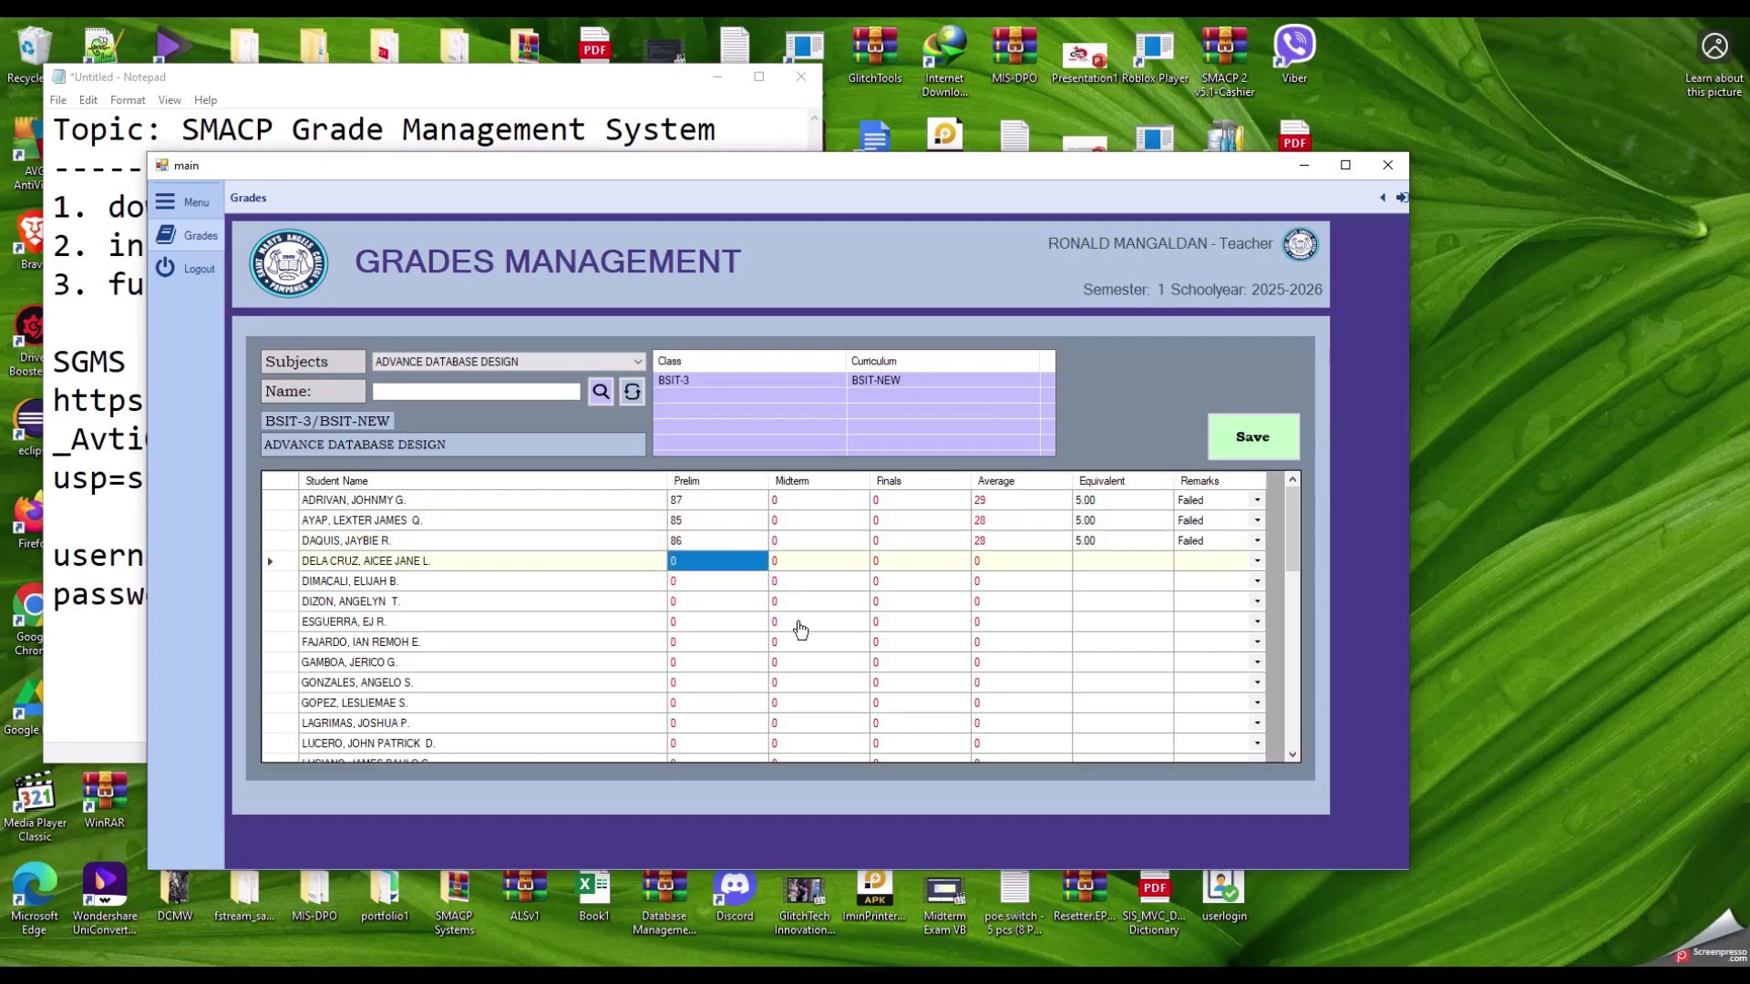
{"action": "type", "text": "87"}
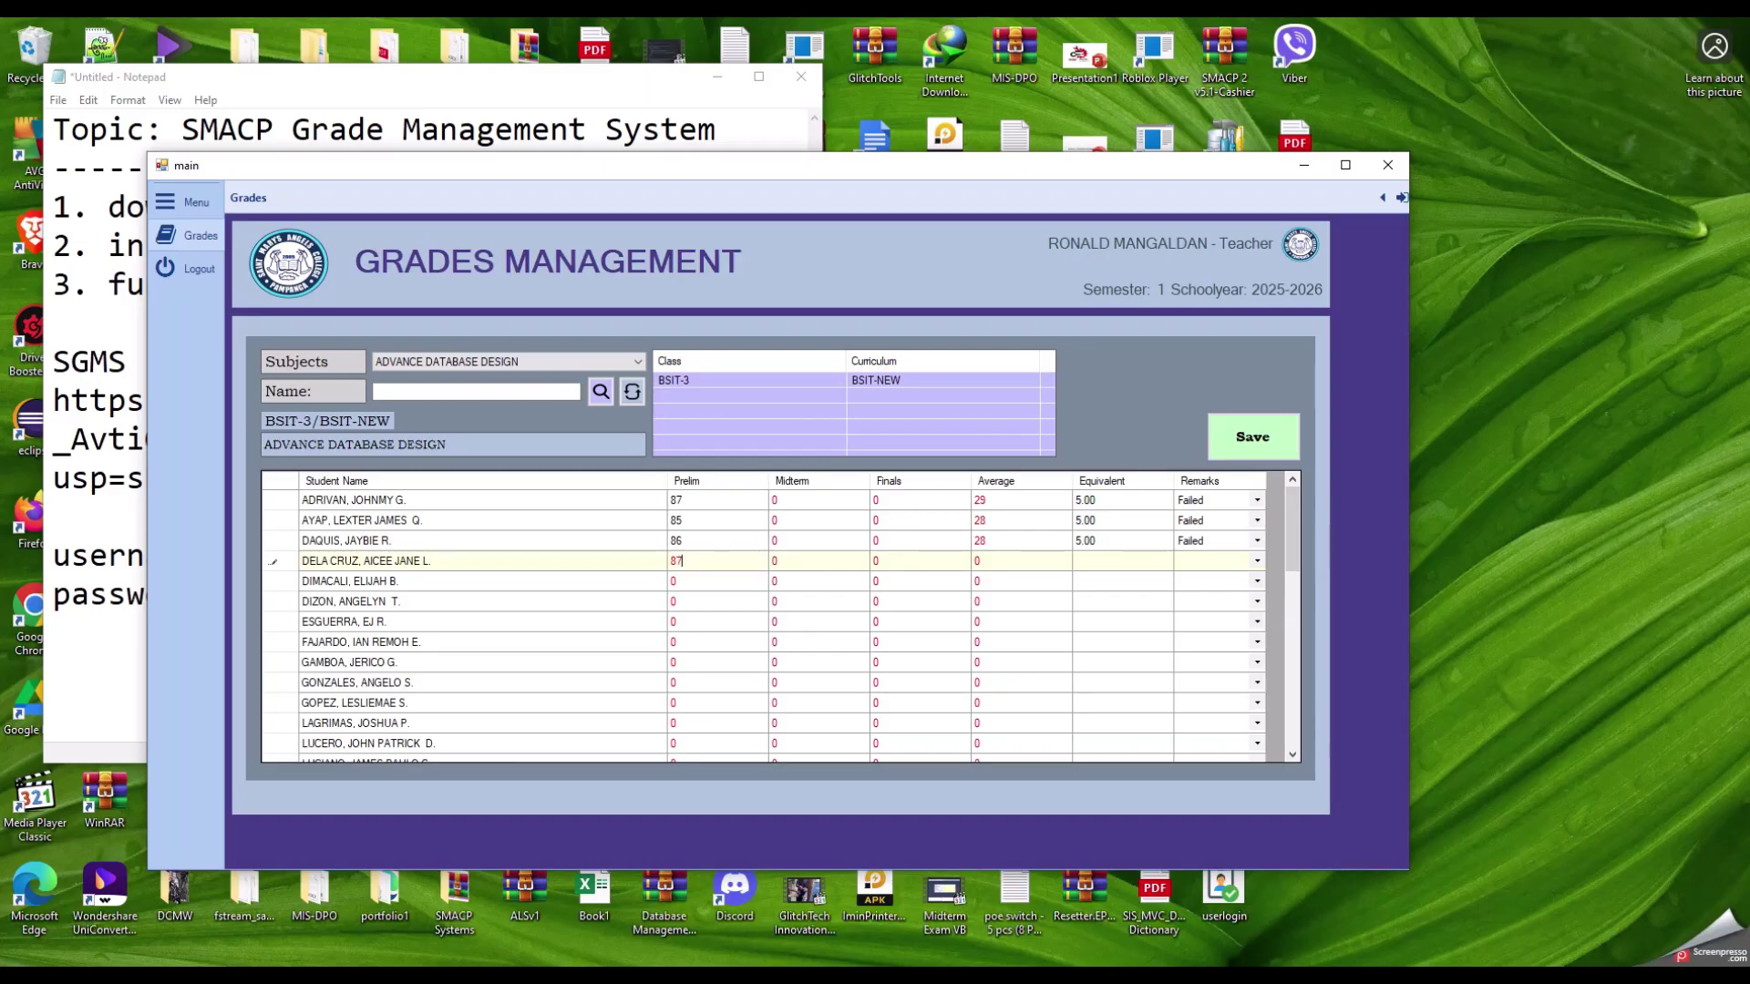
{"action": "key", "text": "Return"}
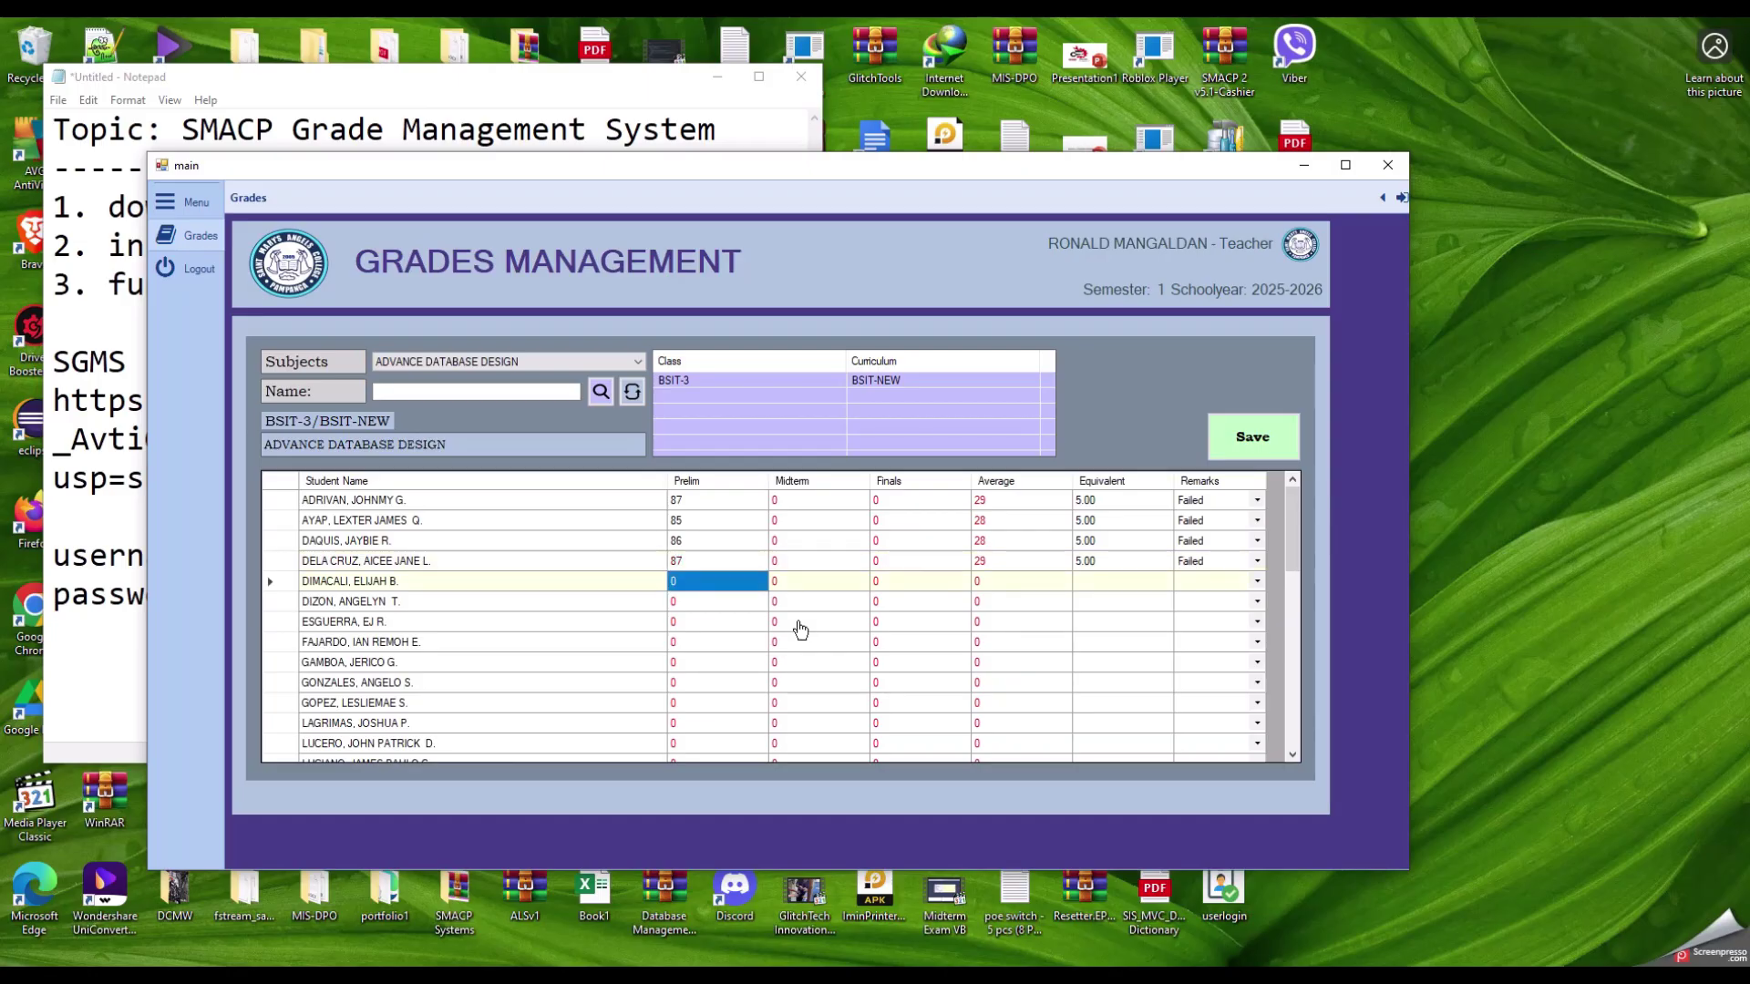
{"action": "type", "text": "8"}
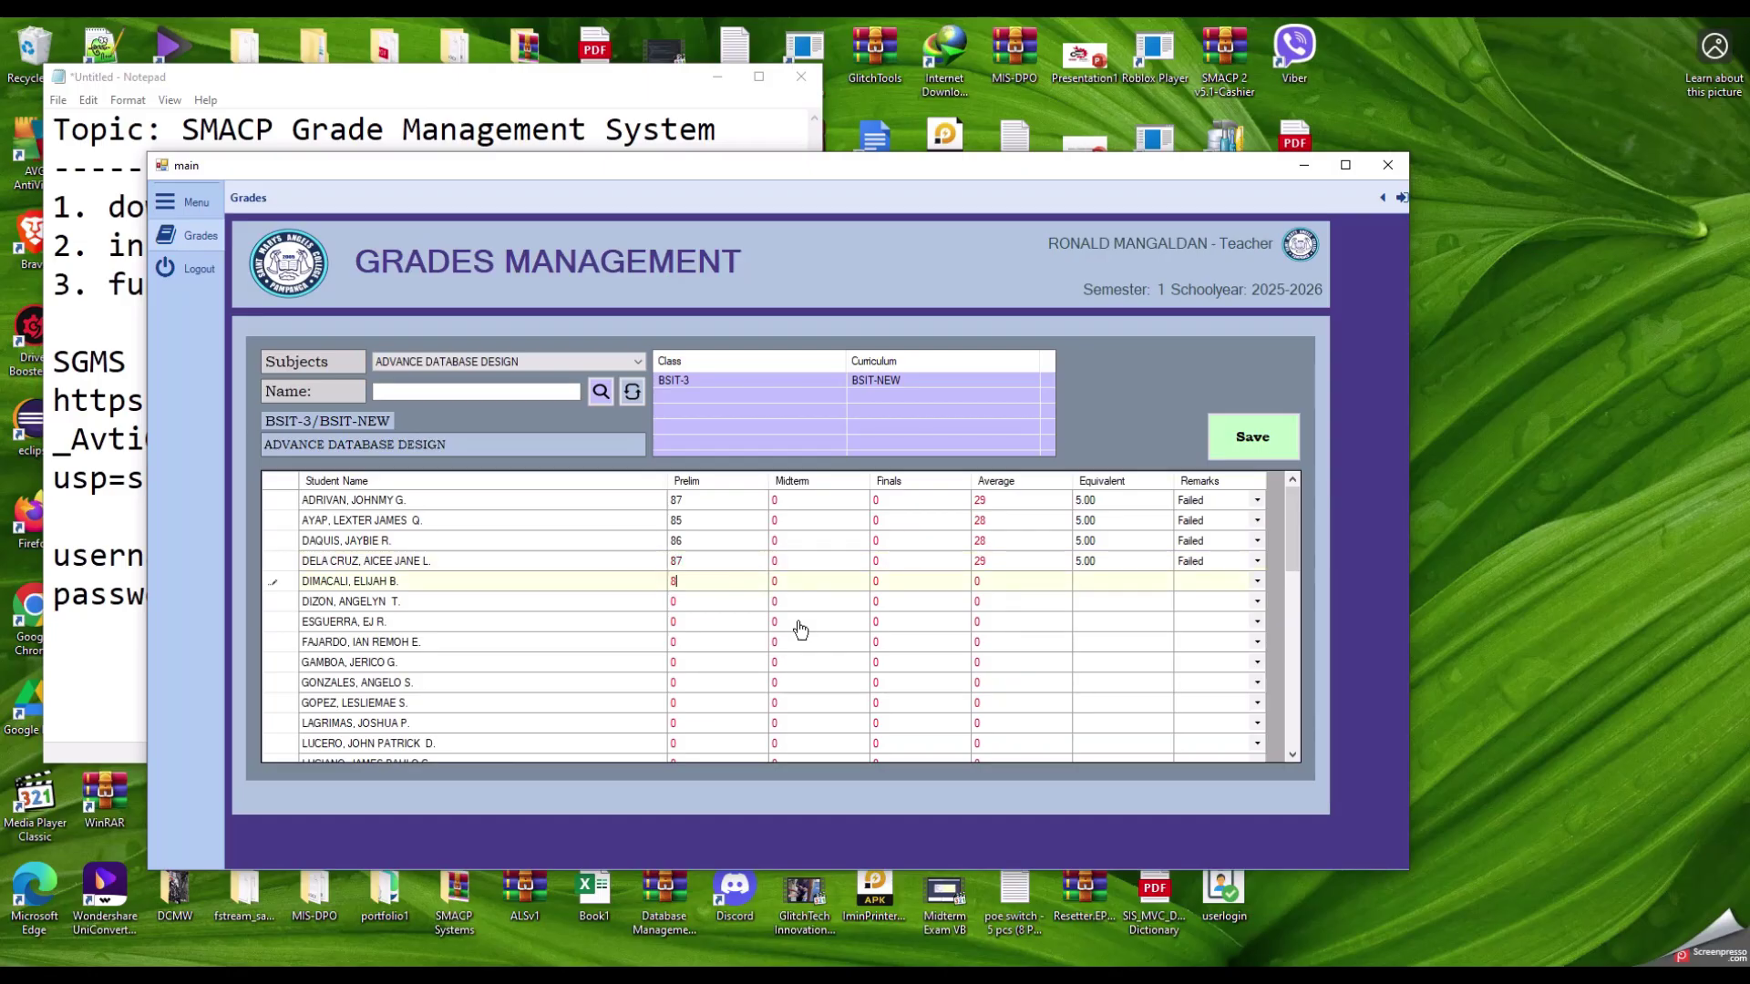
{"action": "type", "text": "2"}
{"action": "key", "text": "Return"}
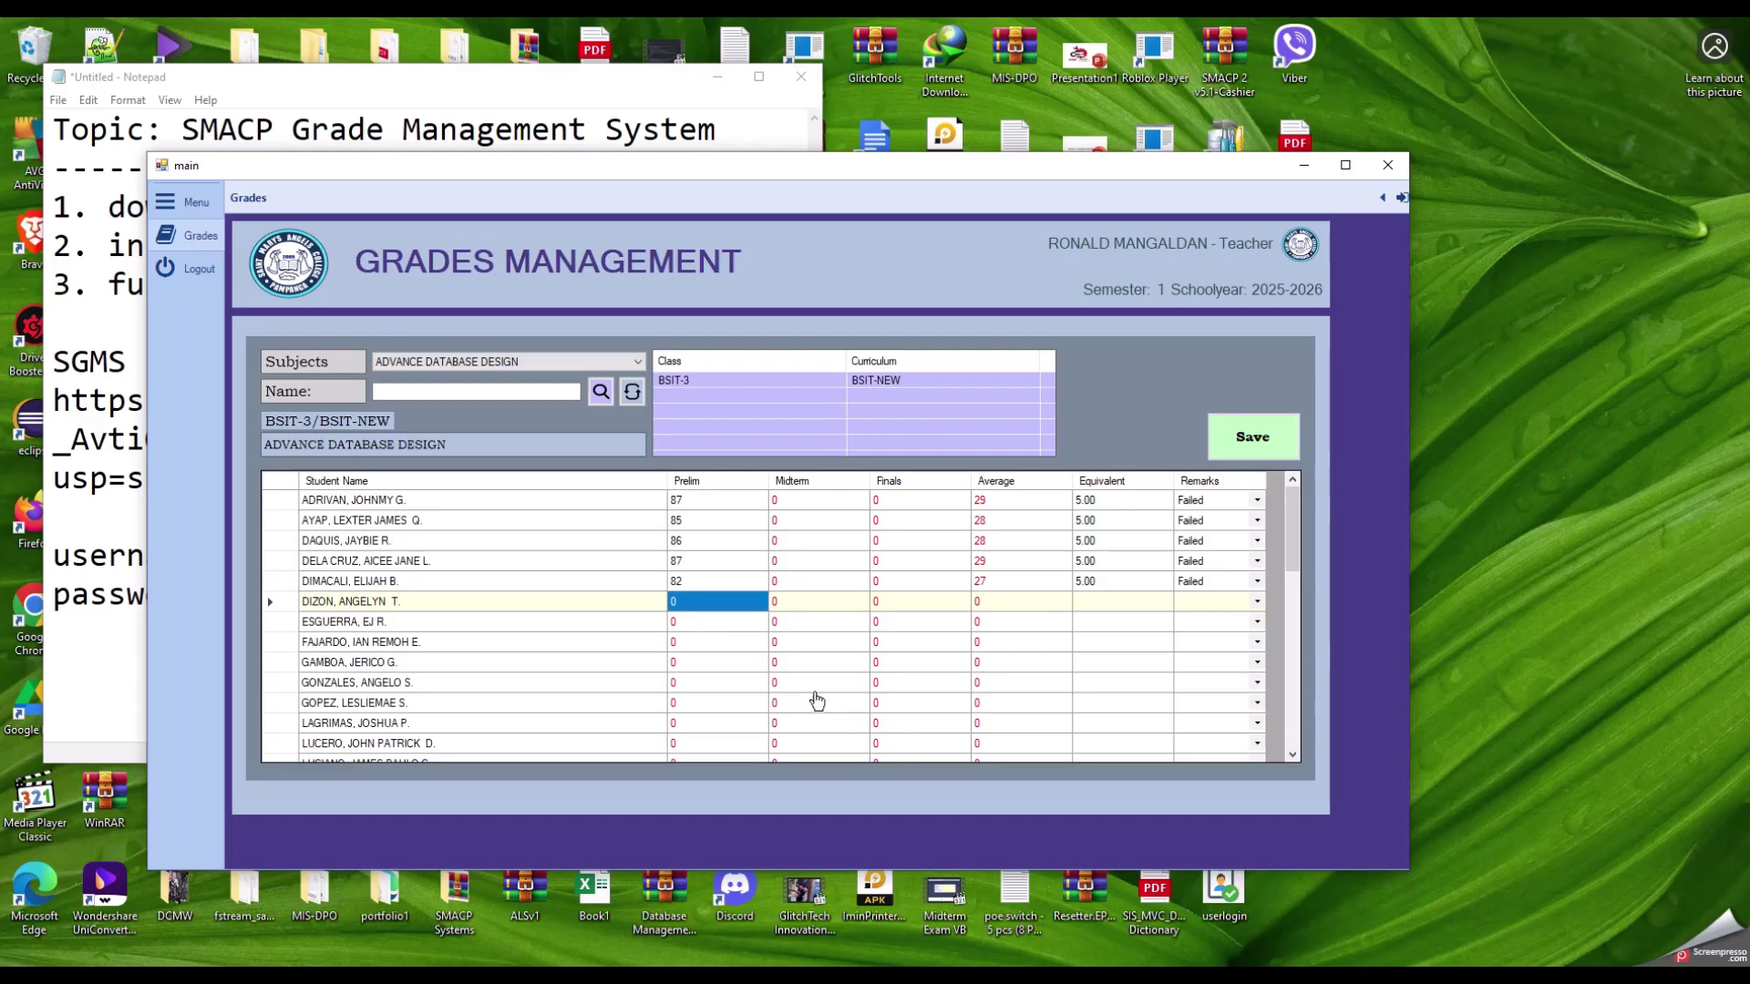
{"action": "left_click", "coordinate": [698, 501]}
{"action": "key", "text": "Down"}
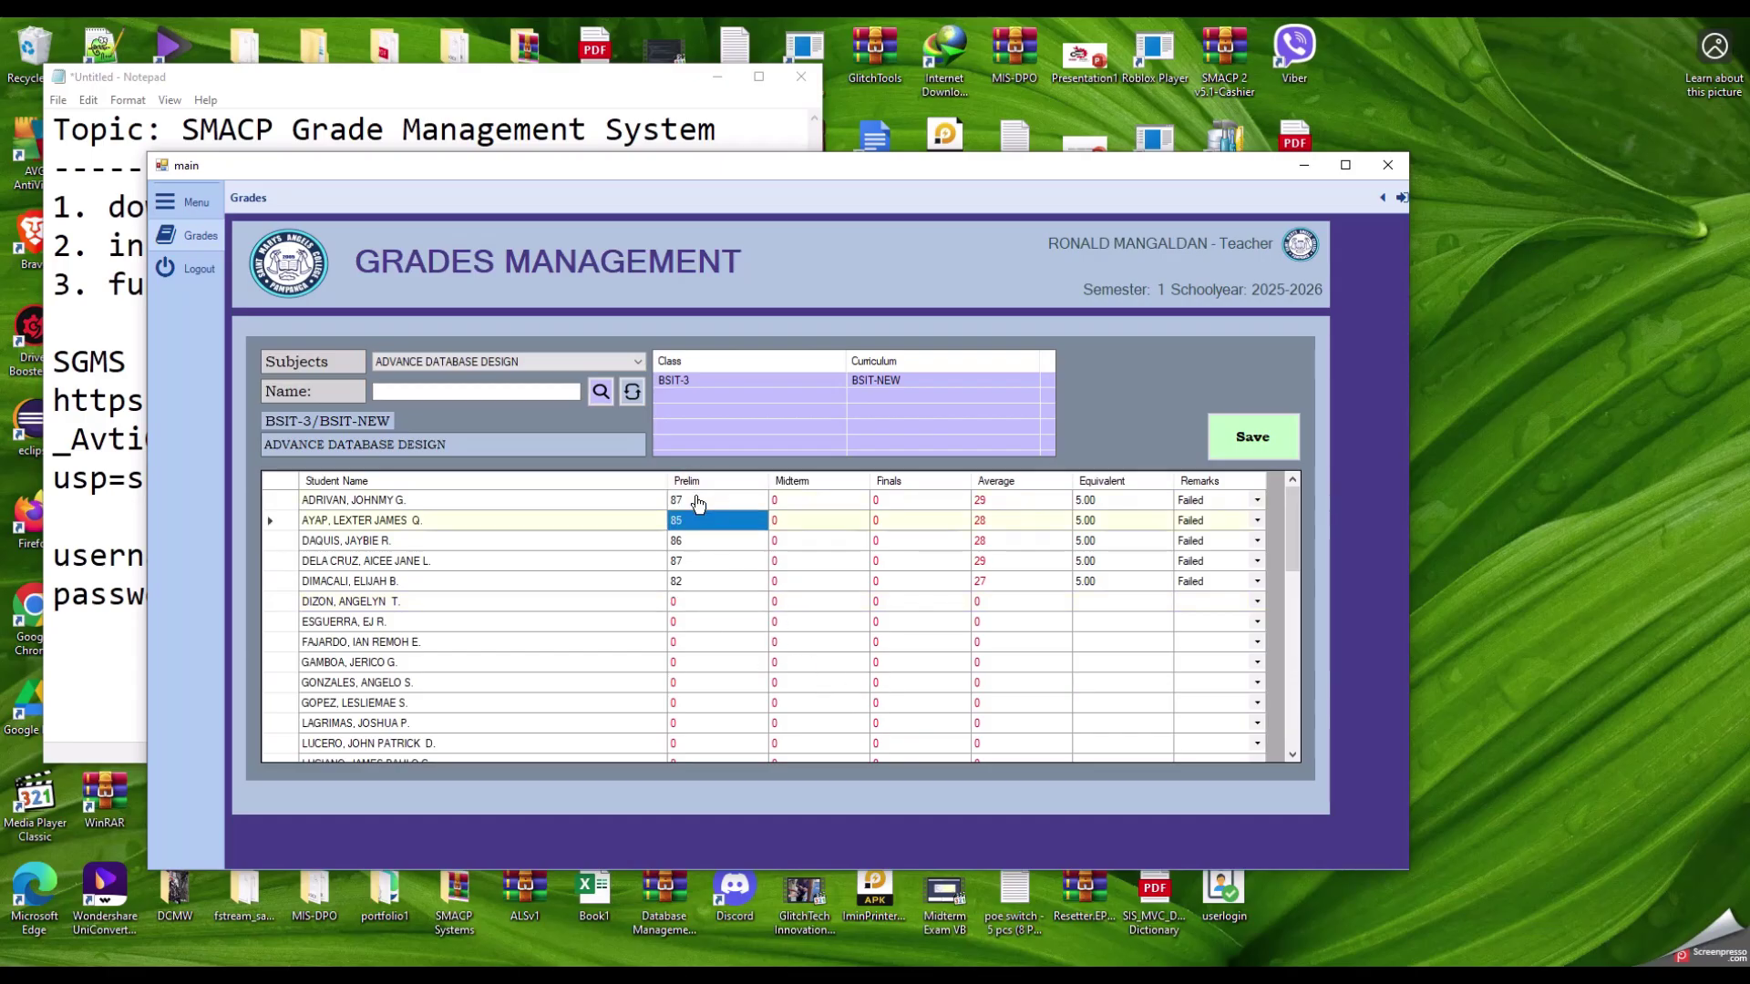
{"action": "key", "text": "Down"}
{"action": "key", "text": "Down"}
{"action": "key", "text": "Down"}
{"action": "key", "text": "Down"}
{"action": "key", "text": "Down"}
{"action": "key", "text": "Down"}
{"action": "key", "text": "Down"}
{"action": "key", "text": "Down"}
{"action": "key", "text": "Down"}
{"action": "key", "text": "Down"}
{"action": "key", "text": "Down"}
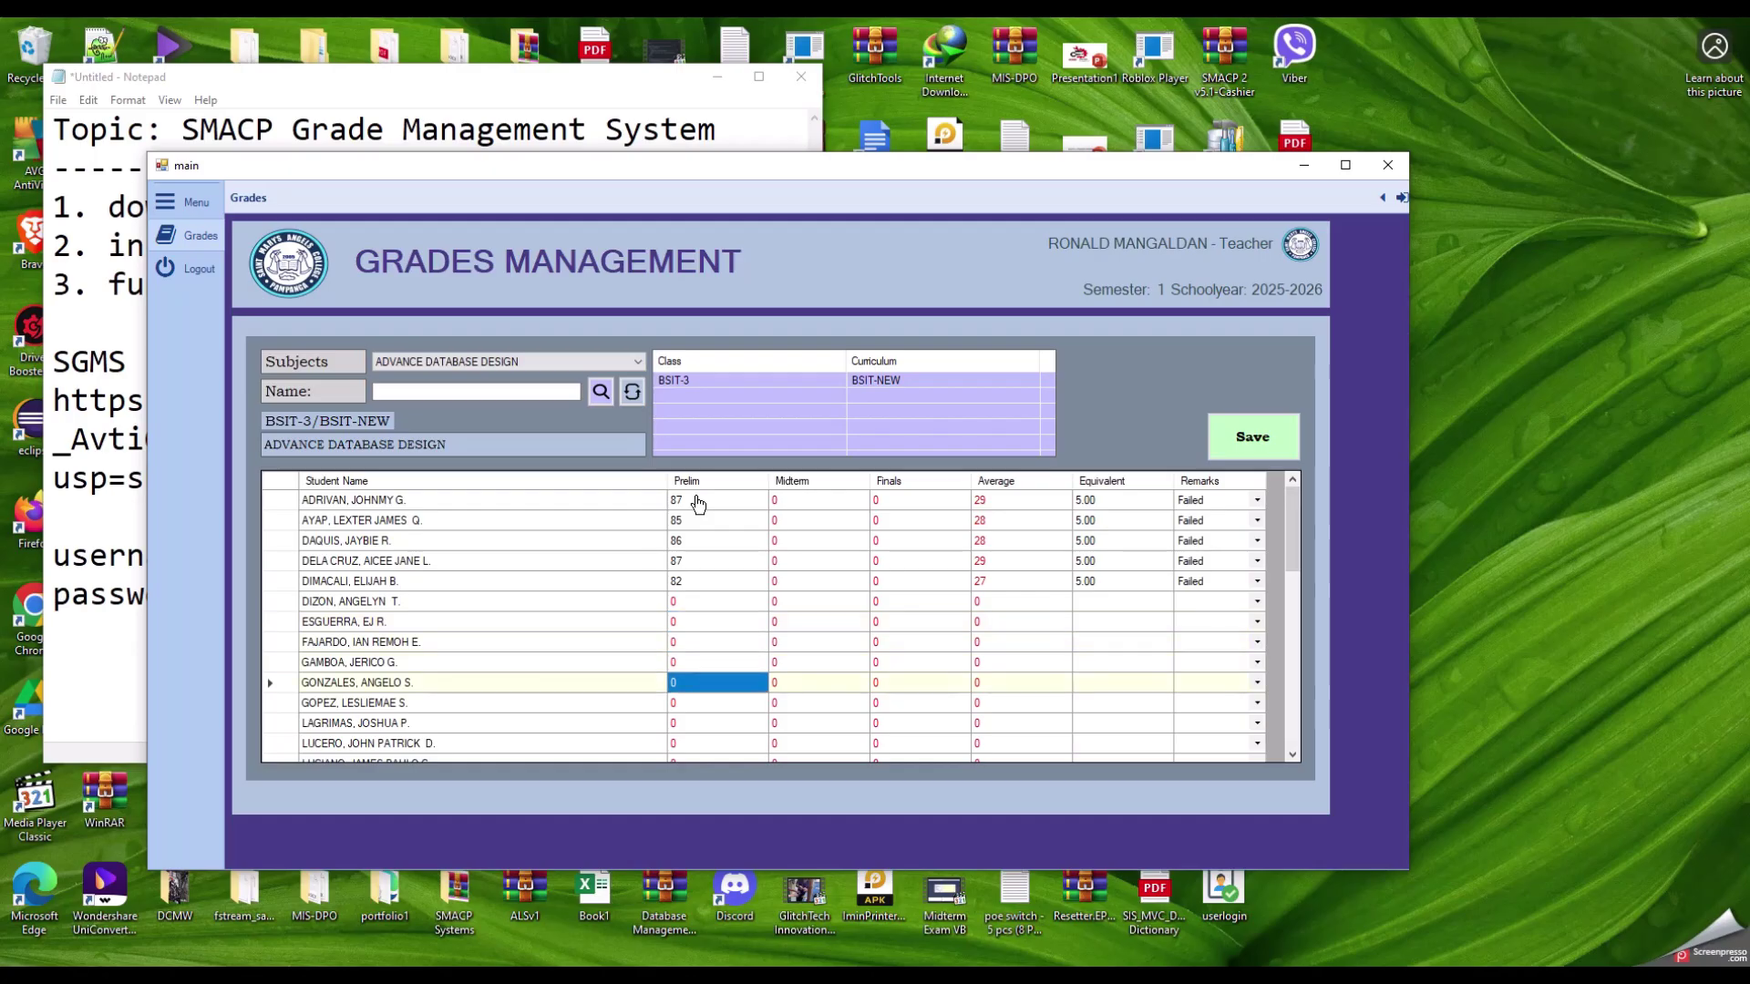
{"action": "key", "text": "Down"}
{"action": "key", "text": "Down"}
{"action": "key", "text": "Down"}
{"action": "key", "text": "Down"}
{"action": "key", "text": "Down"}
{"action": "key", "text": "Down"}
{"action": "key", "text": "Down"}
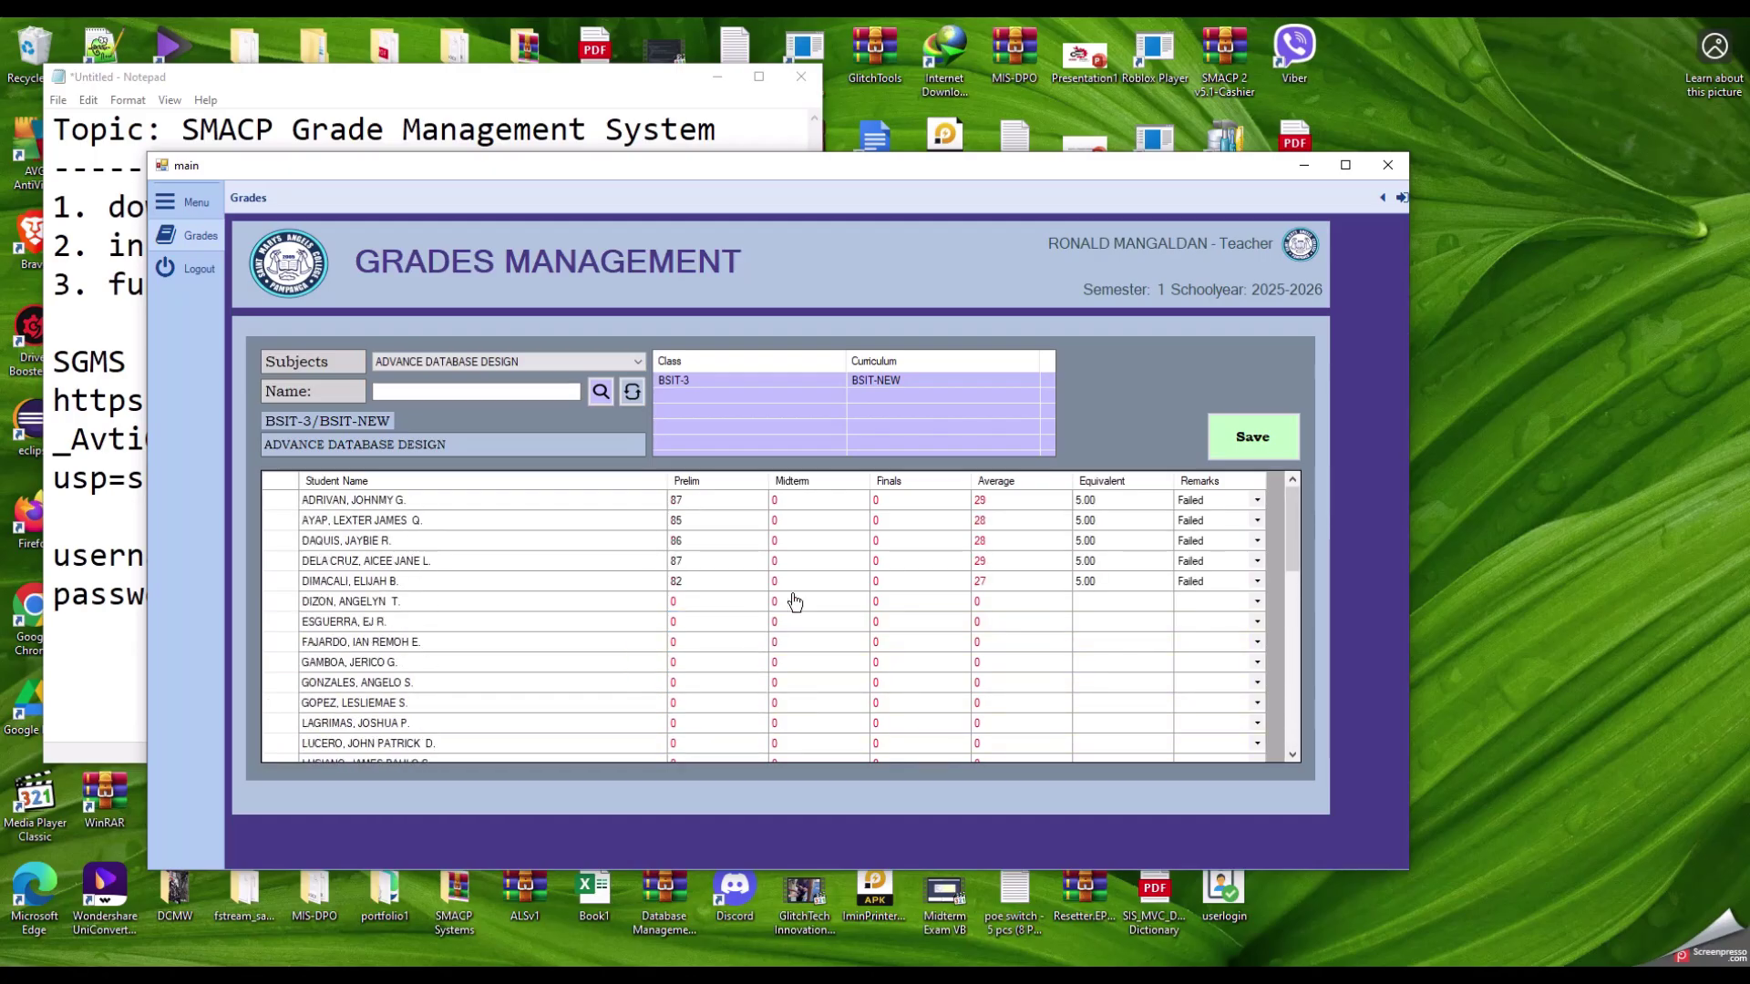
{"action": "left_click", "coordinate": [795, 503]}
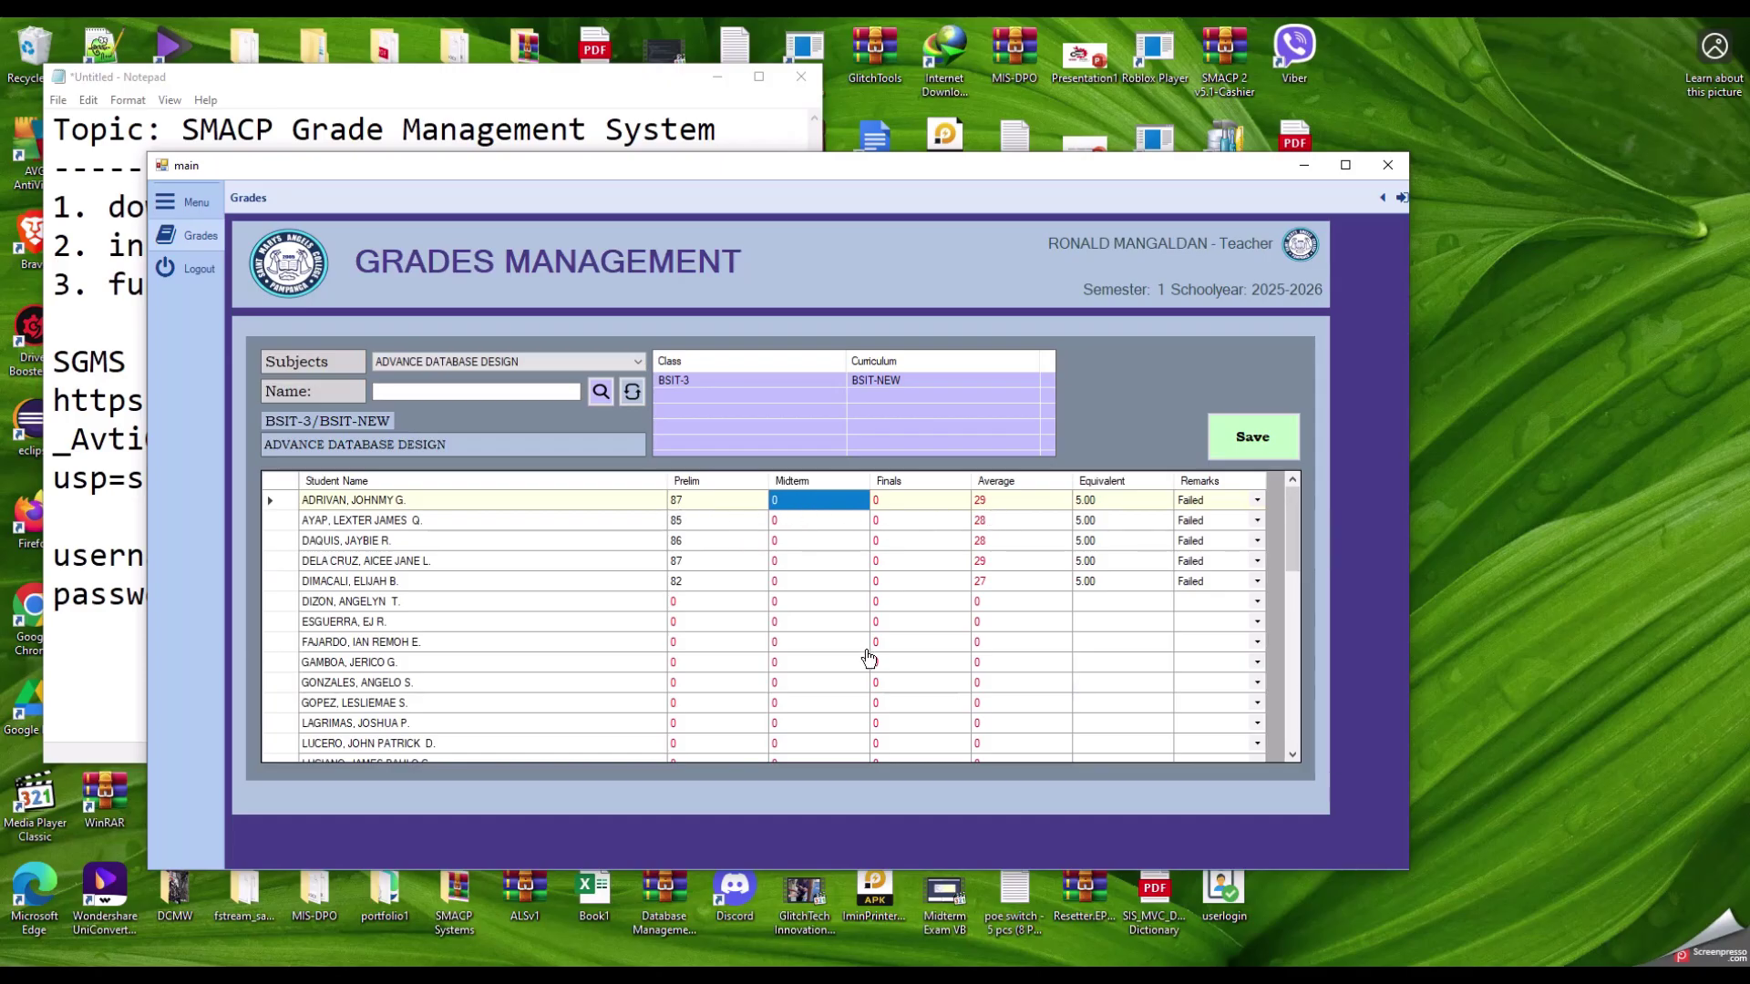
{"action": "left_click", "coordinate": [814, 560]}
{"action": "left_click", "coordinate": [713, 502]}
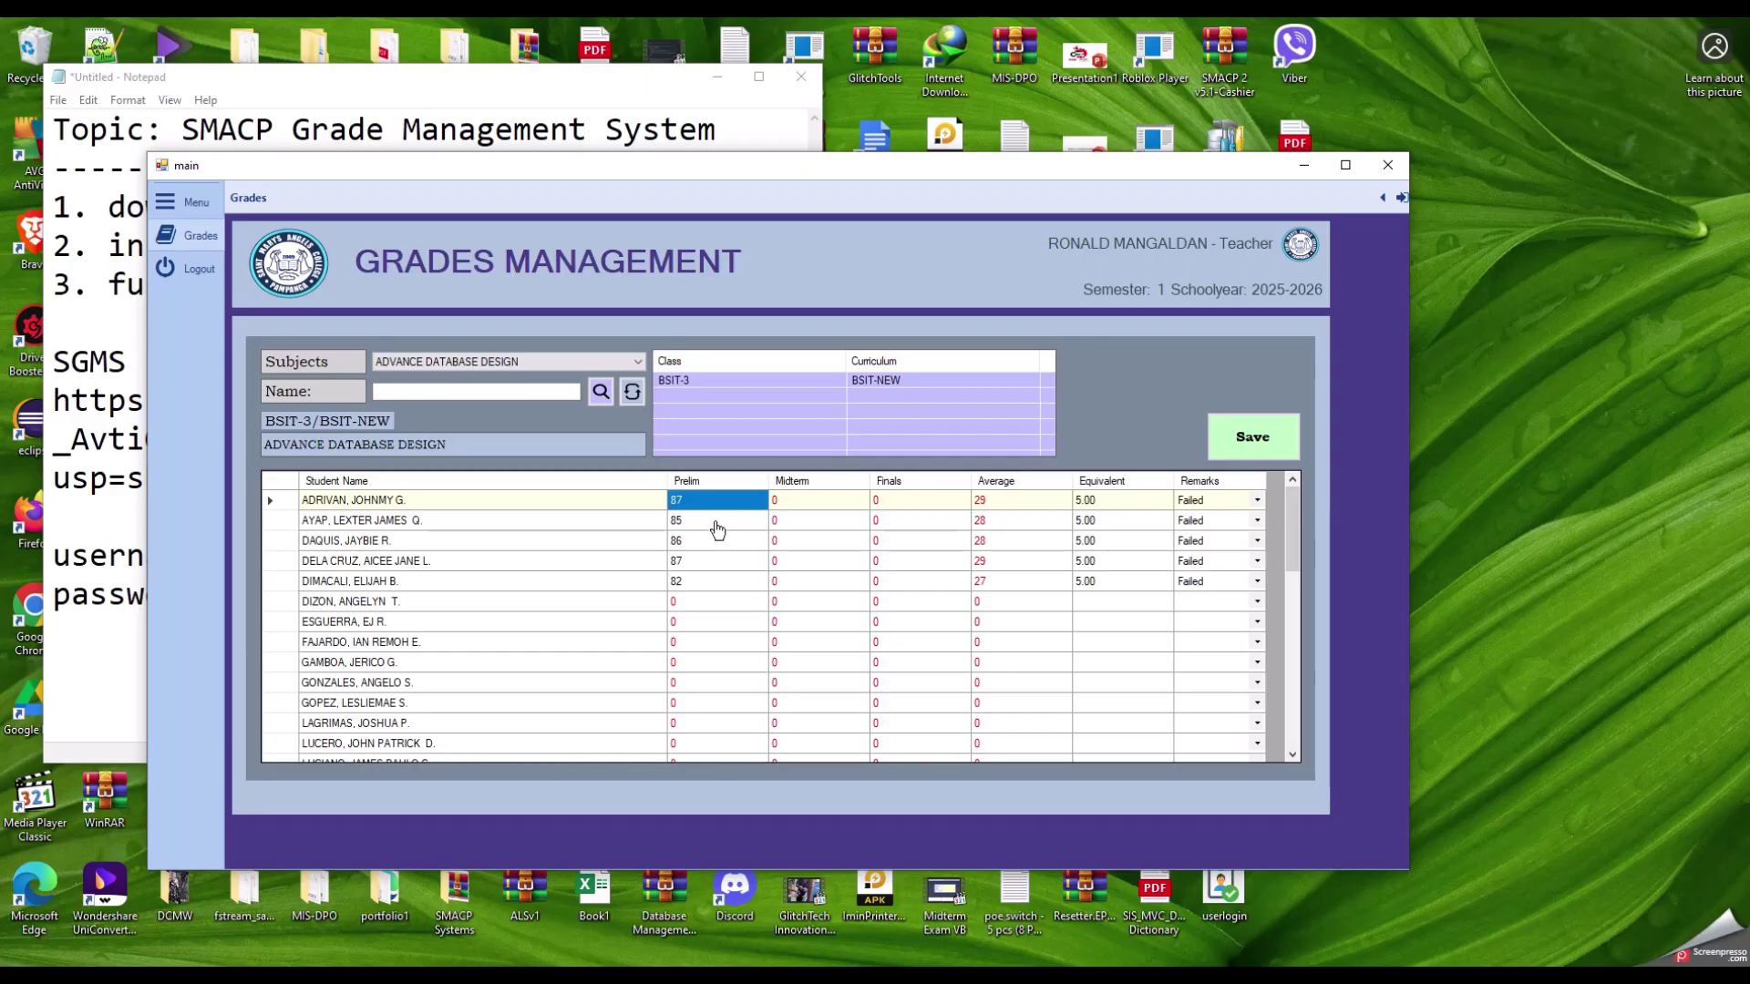
Step: Review the first five students' saved Prelim, Midterm and Finals cells in the Advance Database Design grid
{"action": "left_click", "coordinate": [684, 563]}
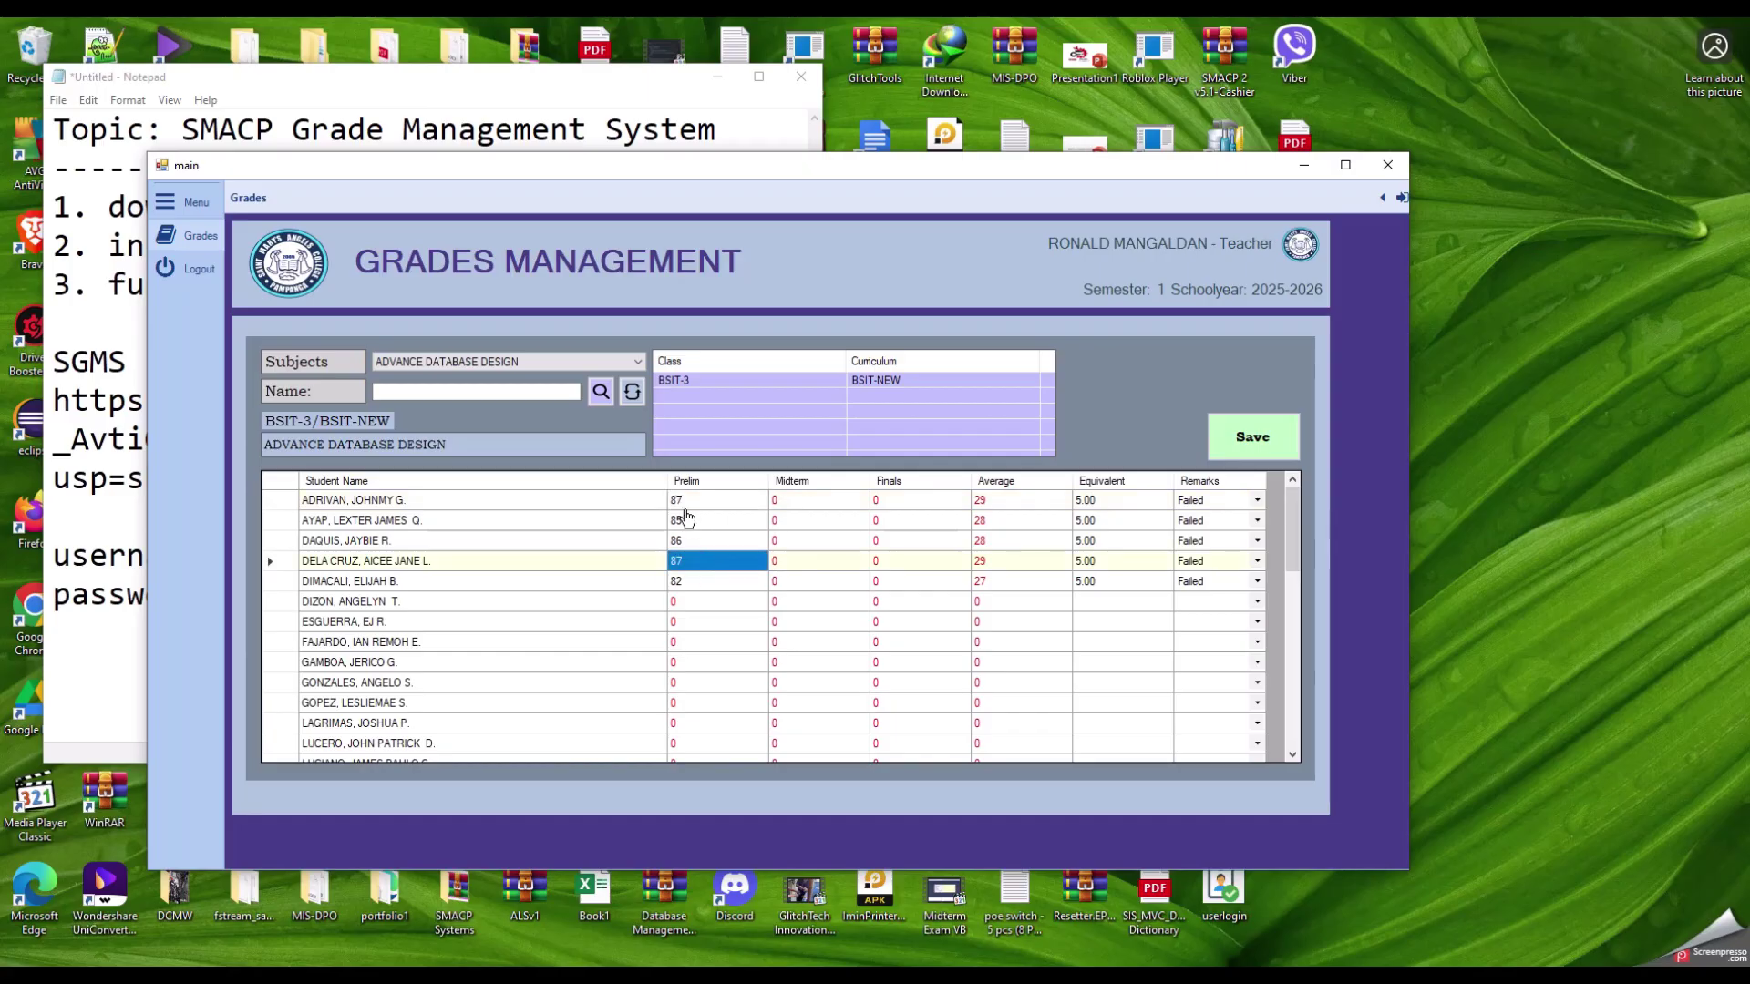
{"action": "left_click_drag", "start_coordinate": [684, 508], "coordinate": [699, 584]}
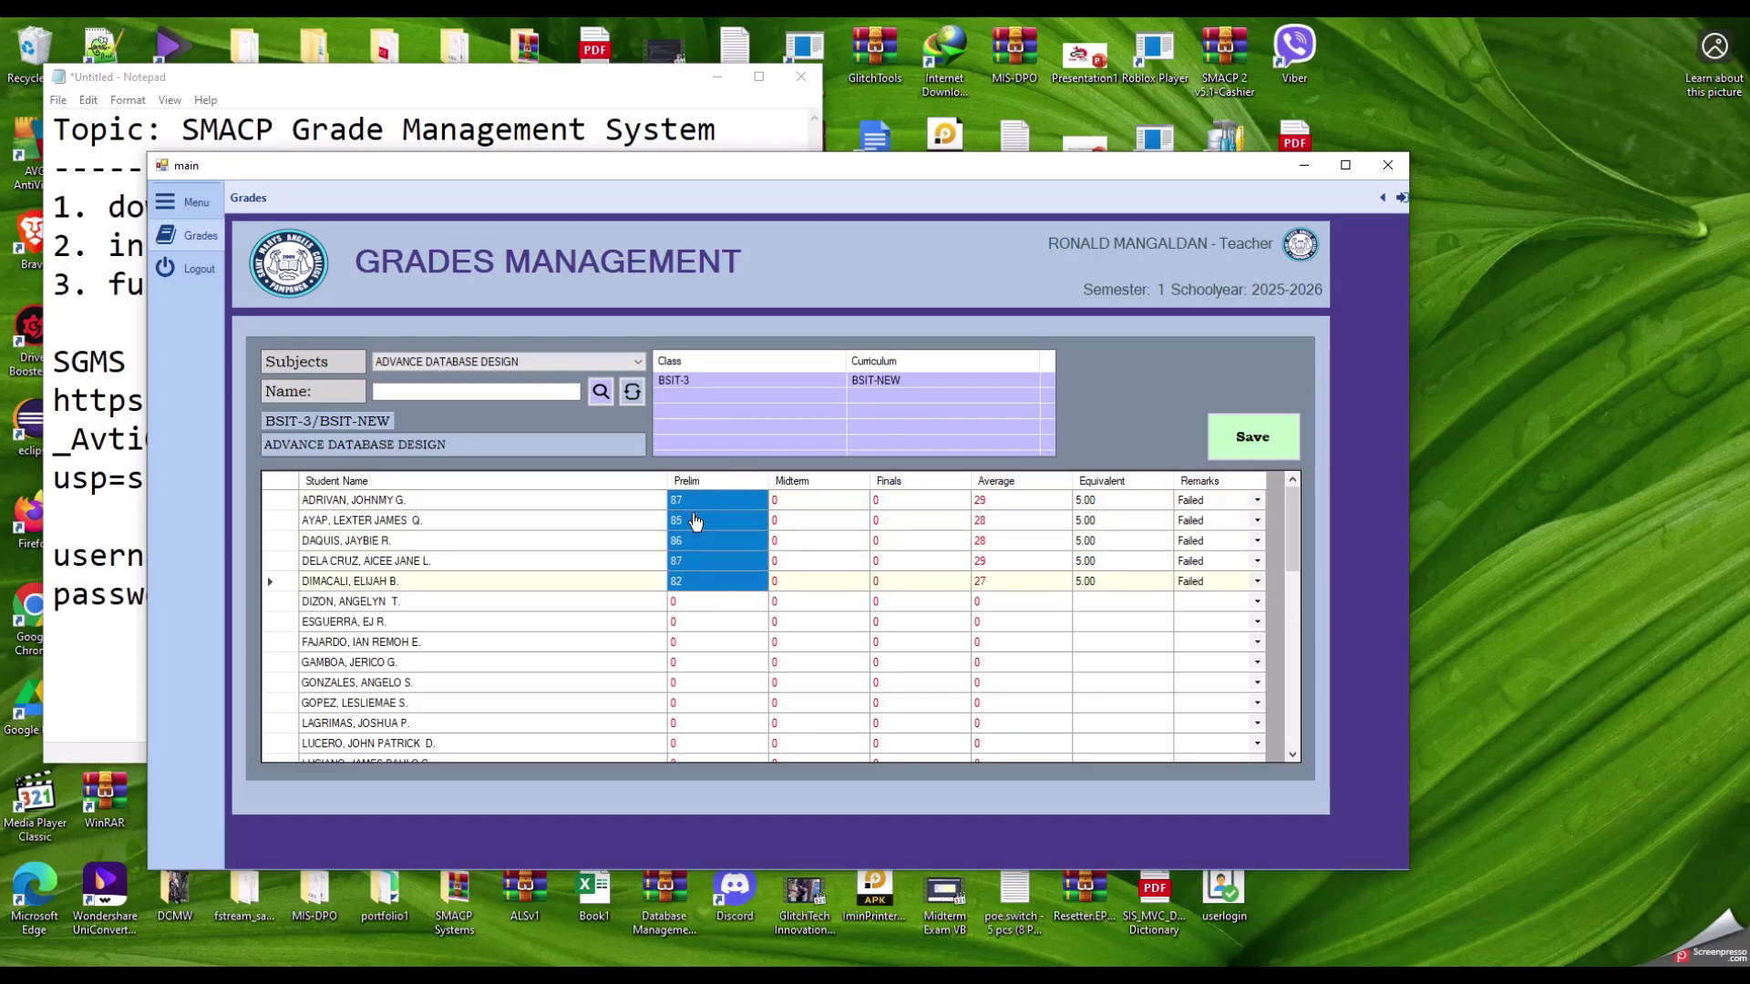
{"action": "left_click_drag", "start_coordinate": [702, 507], "coordinate": [705, 582]}
{"action": "left_click", "coordinate": [800, 503]}
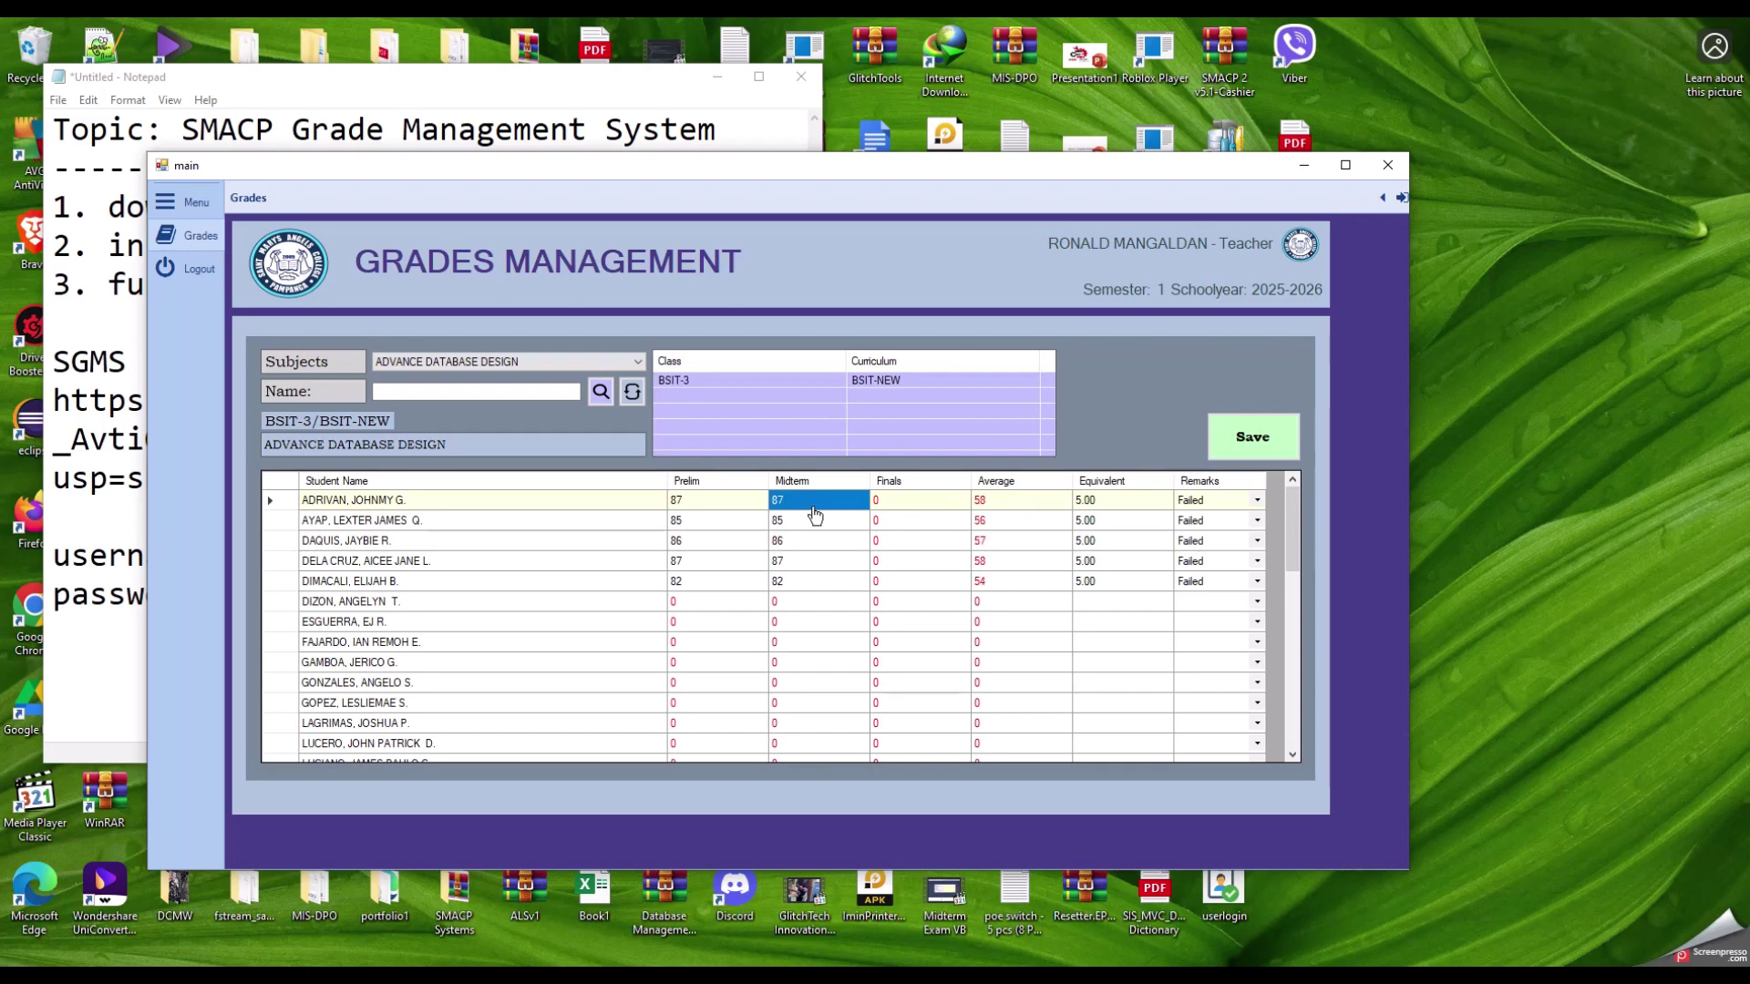
{"action": "left_click", "coordinate": [907, 541]}
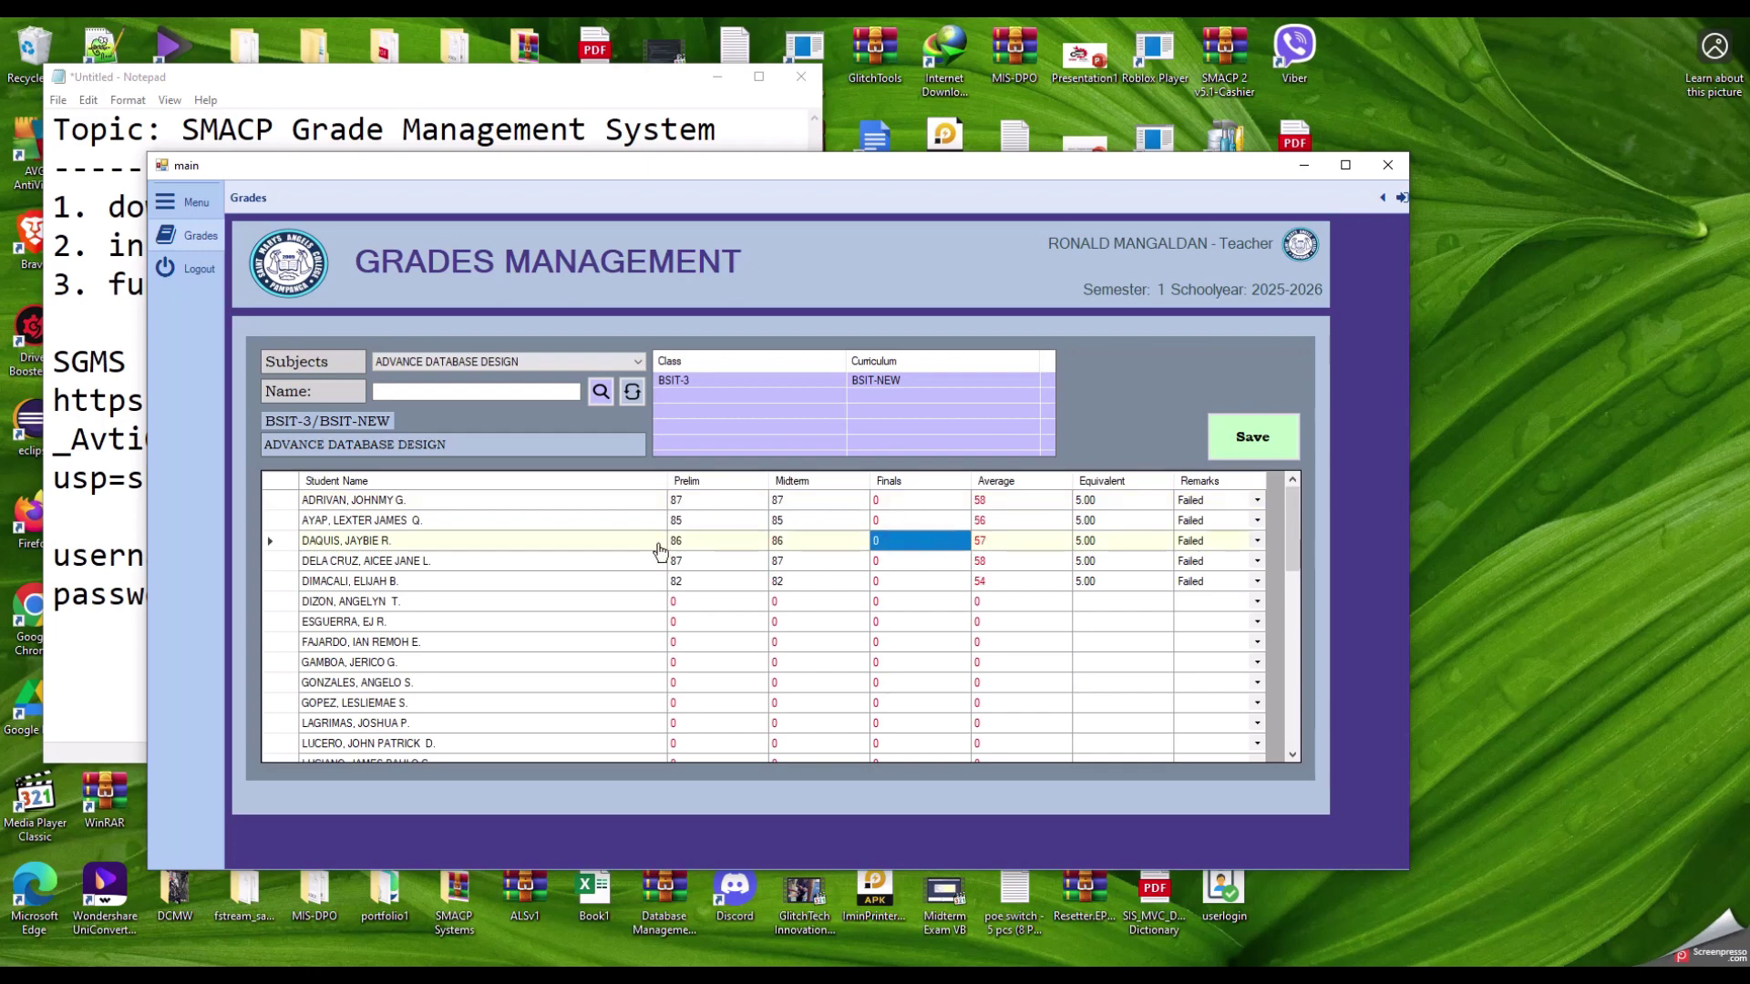
{"action": "left_click", "coordinate": [915, 504]}
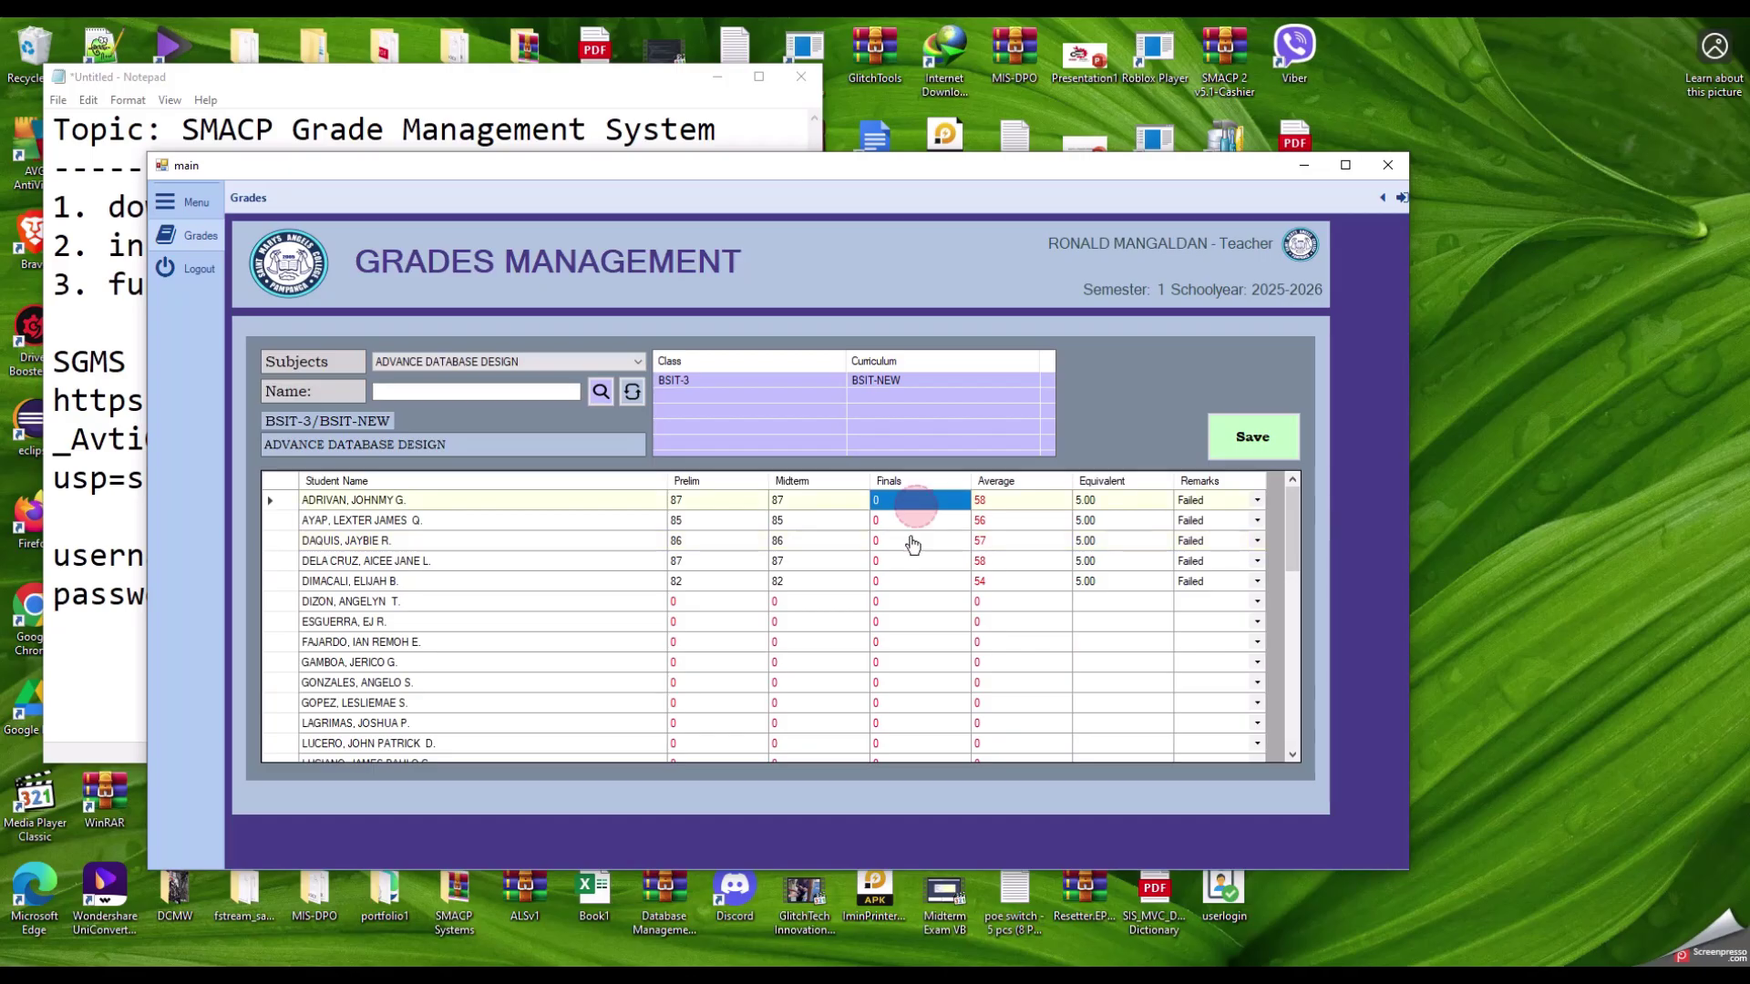
{"action": "left_click", "coordinate": [797, 563]}
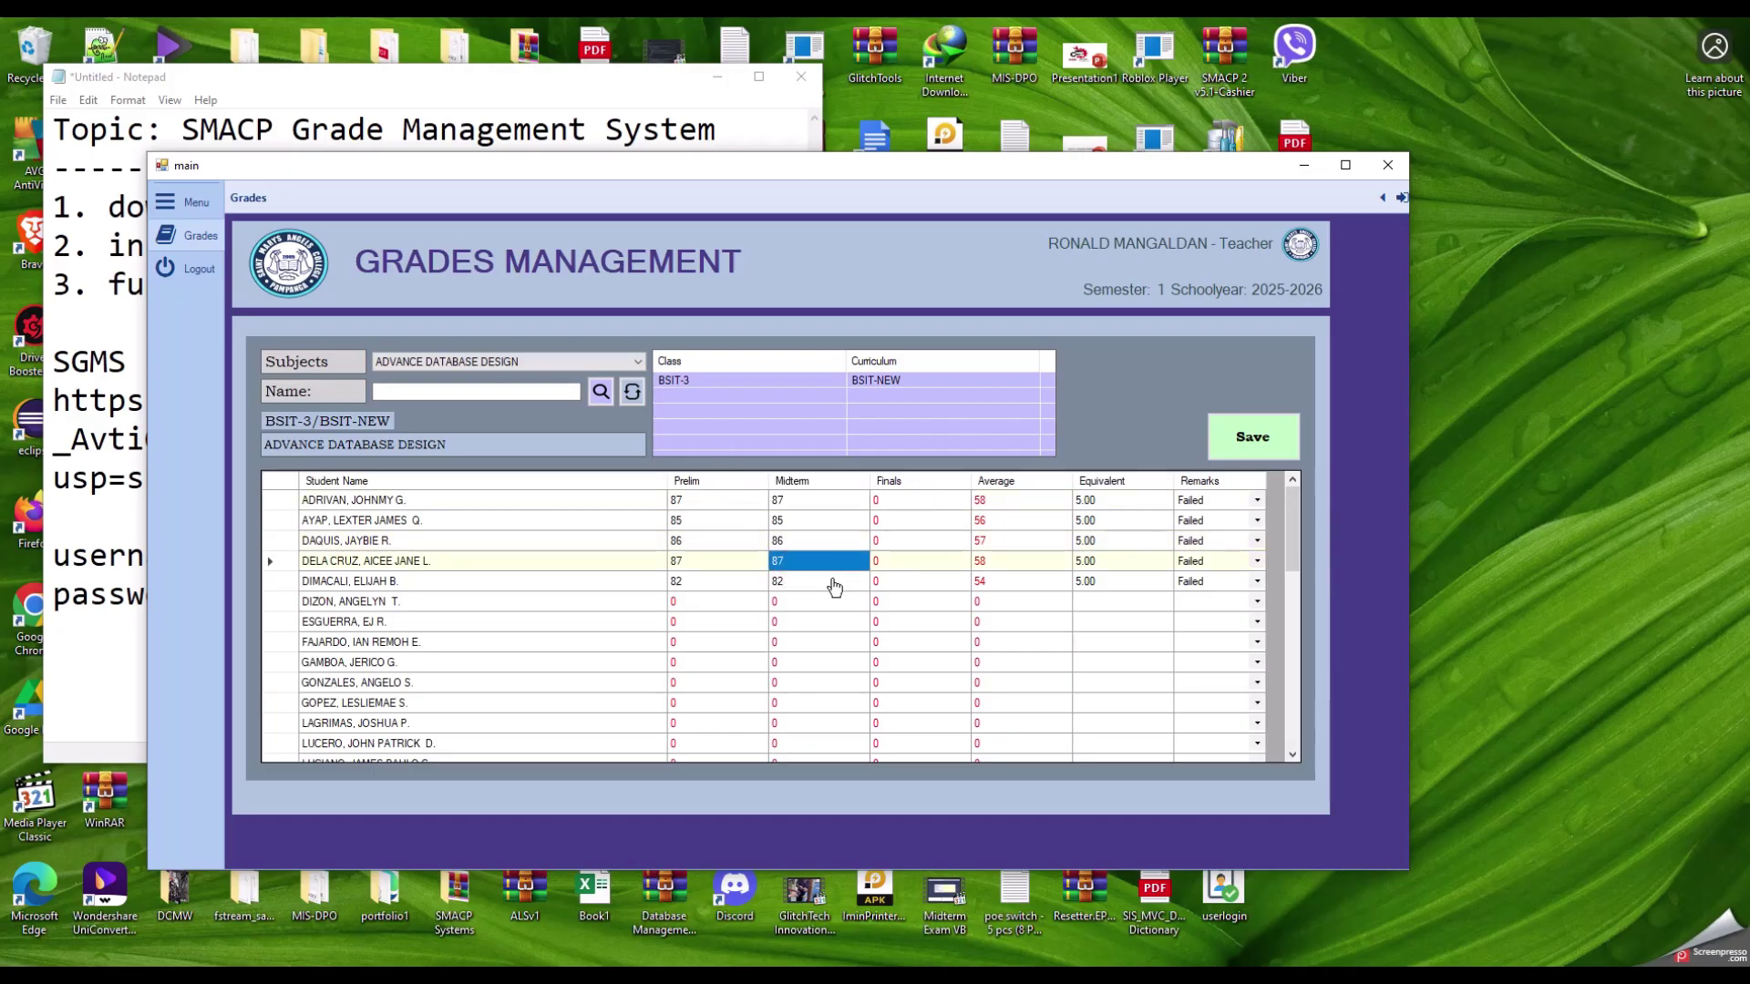
{"action": "left_click", "coordinate": [798, 502]}
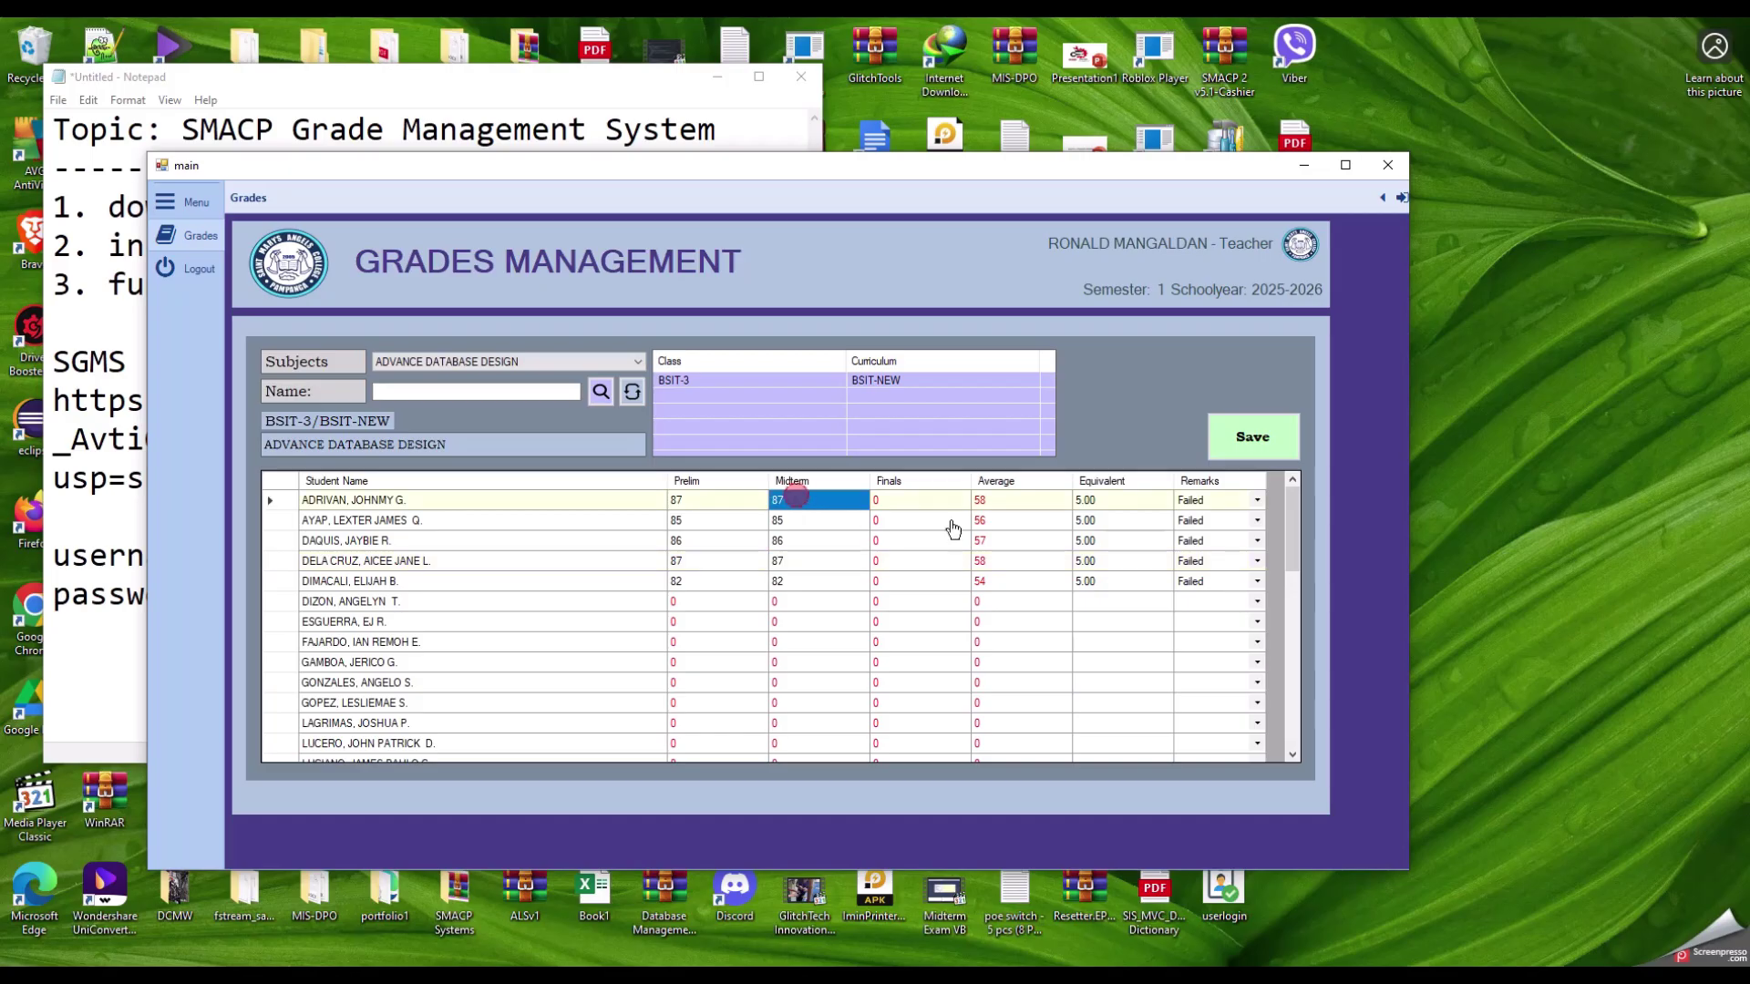
Step: Overwrite the first five students' Midterm grades with 0
{"action": "type", "text": "0"}
{"action": "key", "text": "Return"}
{"action": "type", "text": "0 0"}
{"action": "key", "text": "Return"}
{"action": "type", "text": "0"}
{"action": "key", "text": "Return"}
{"action": "type", "text": "0"}
{"action": "key", "text": "Return"}
Step: Reset the first five Prelim grades to 0 and place the class record browser beside the grades app
{"action": "key", "text": "Up"}
{"action": "key", "text": "Up"}
{"action": "key", "text": "Up"}
{"action": "key", "text": "Left"}
{"action": "key", "text": "Up"}
{"action": "key", "text": "Up"}
{"action": "type", "text": "0"}
{"action": "key", "text": "Return"}
{"action": "type", "text": "0 0 0 0"}
{"action": "key", "text": "Return"}
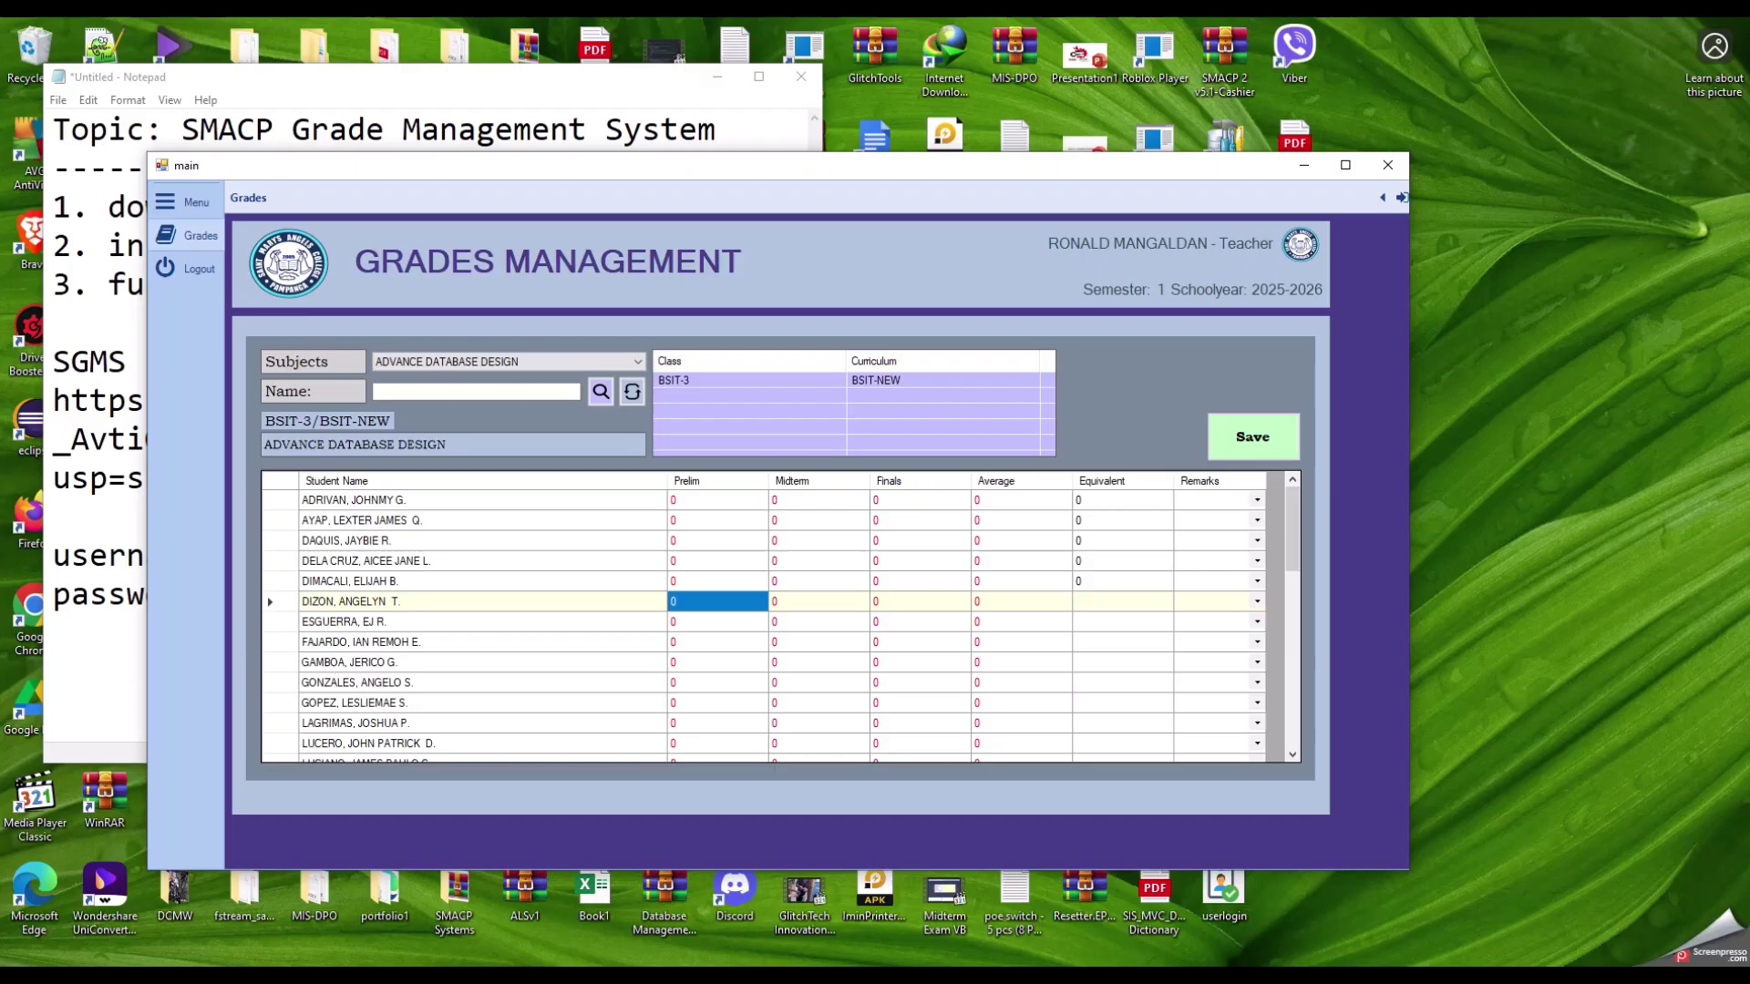
{"action": "left_click_drag", "start_coordinate": [681, 169], "coordinate": [600, 108]}
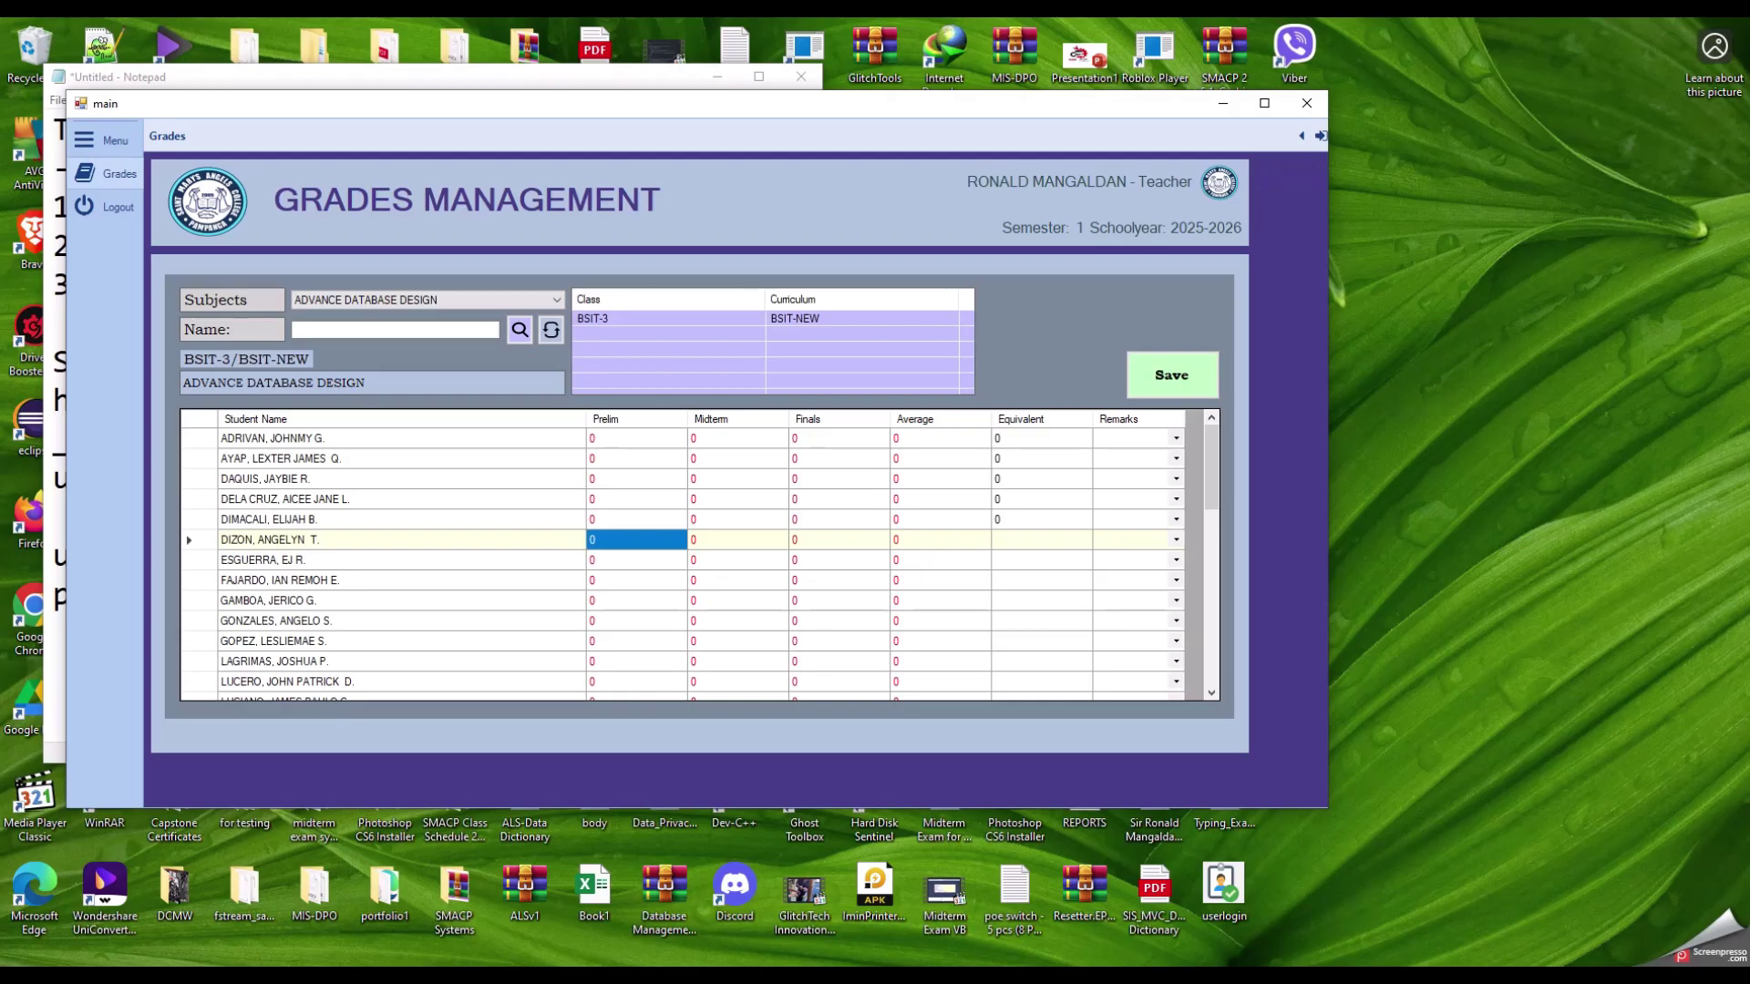
{"action": "left_click_drag", "start_coordinate": [0, 136], "coordinate": [658, 78]}
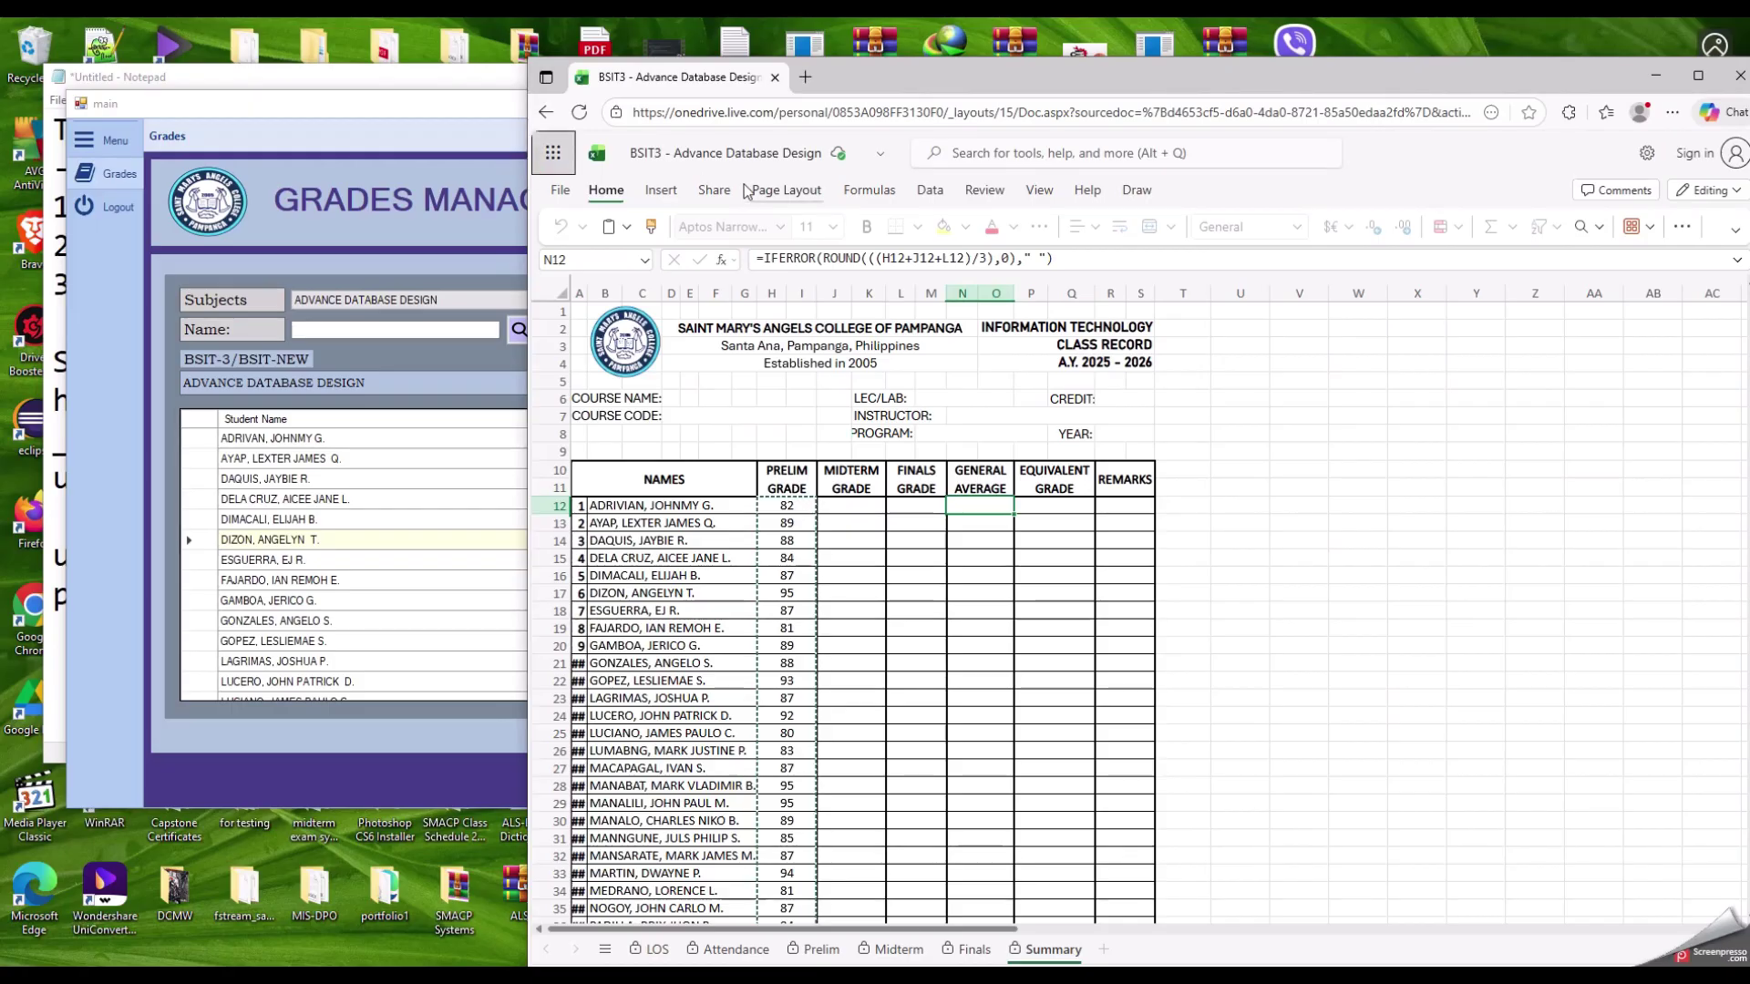
Step: Position the Excel class record window beside the grades app and try editing the protected Summary sheet
{"action": "left_click", "coordinate": [1418, 468]}
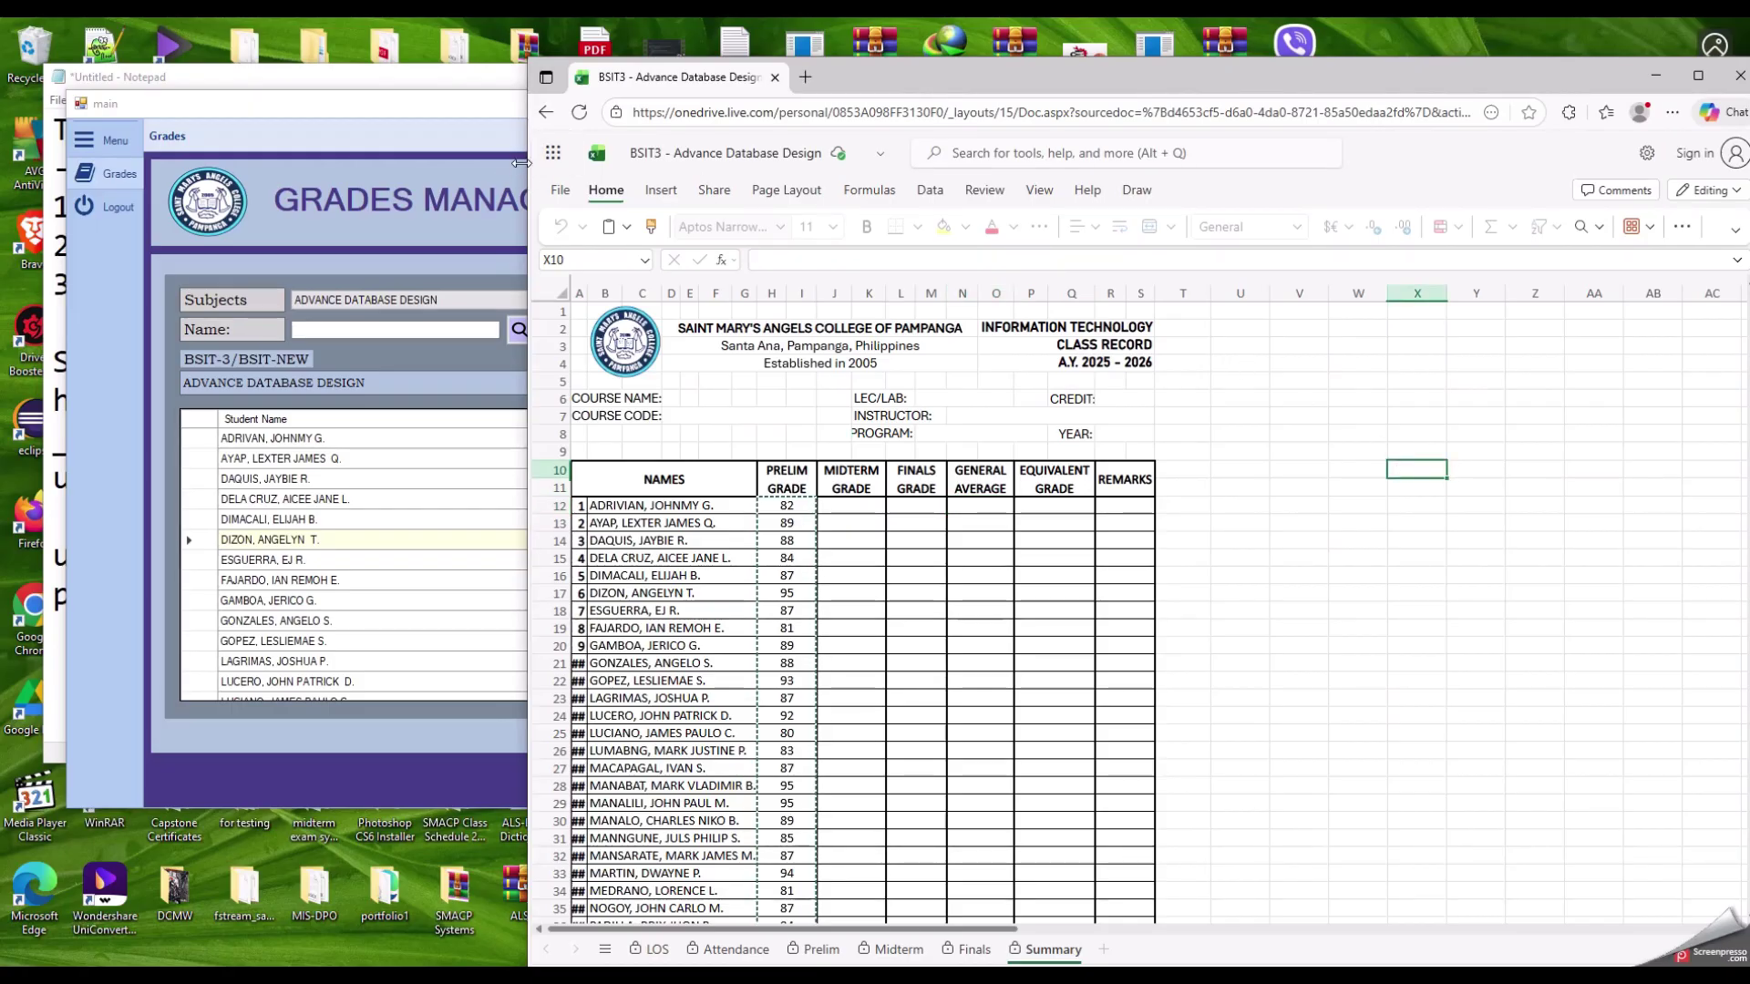
{"action": "left_click_drag", "start_coordinate": [522, 162], "coordinate": [930, 189]}
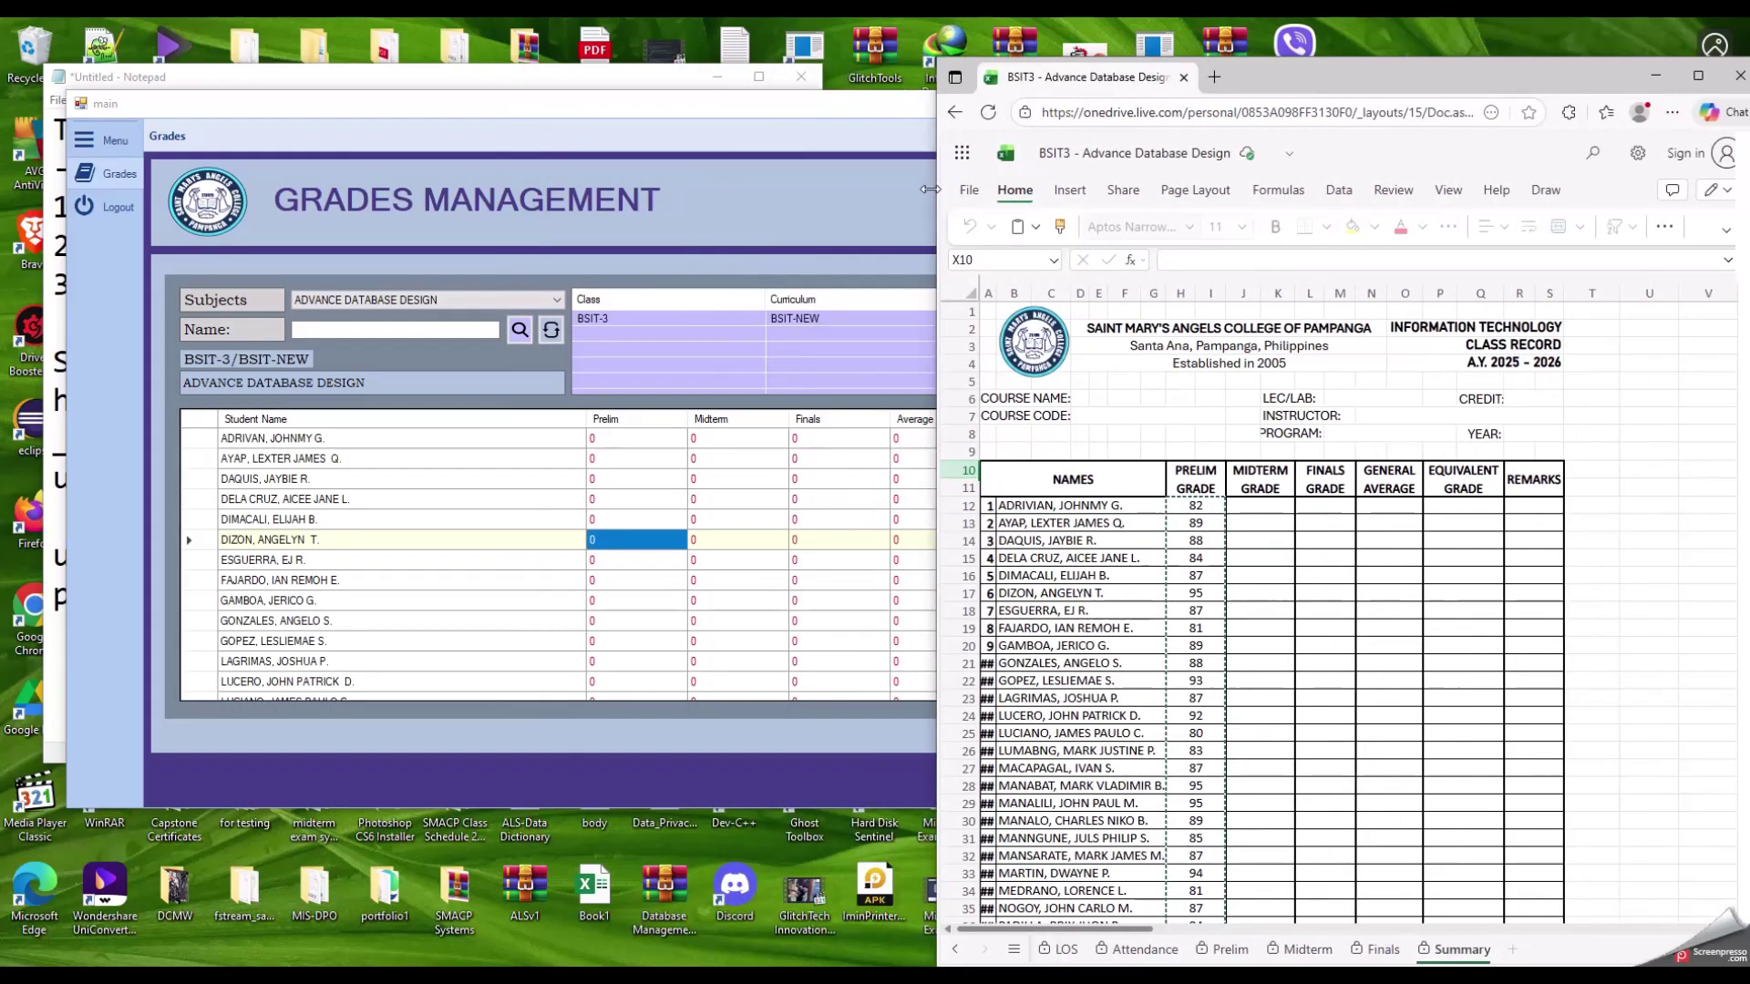
{"action": "left_click_drag", "start_coordinate": [1287, 79], "coordinate": [1232, 51]}
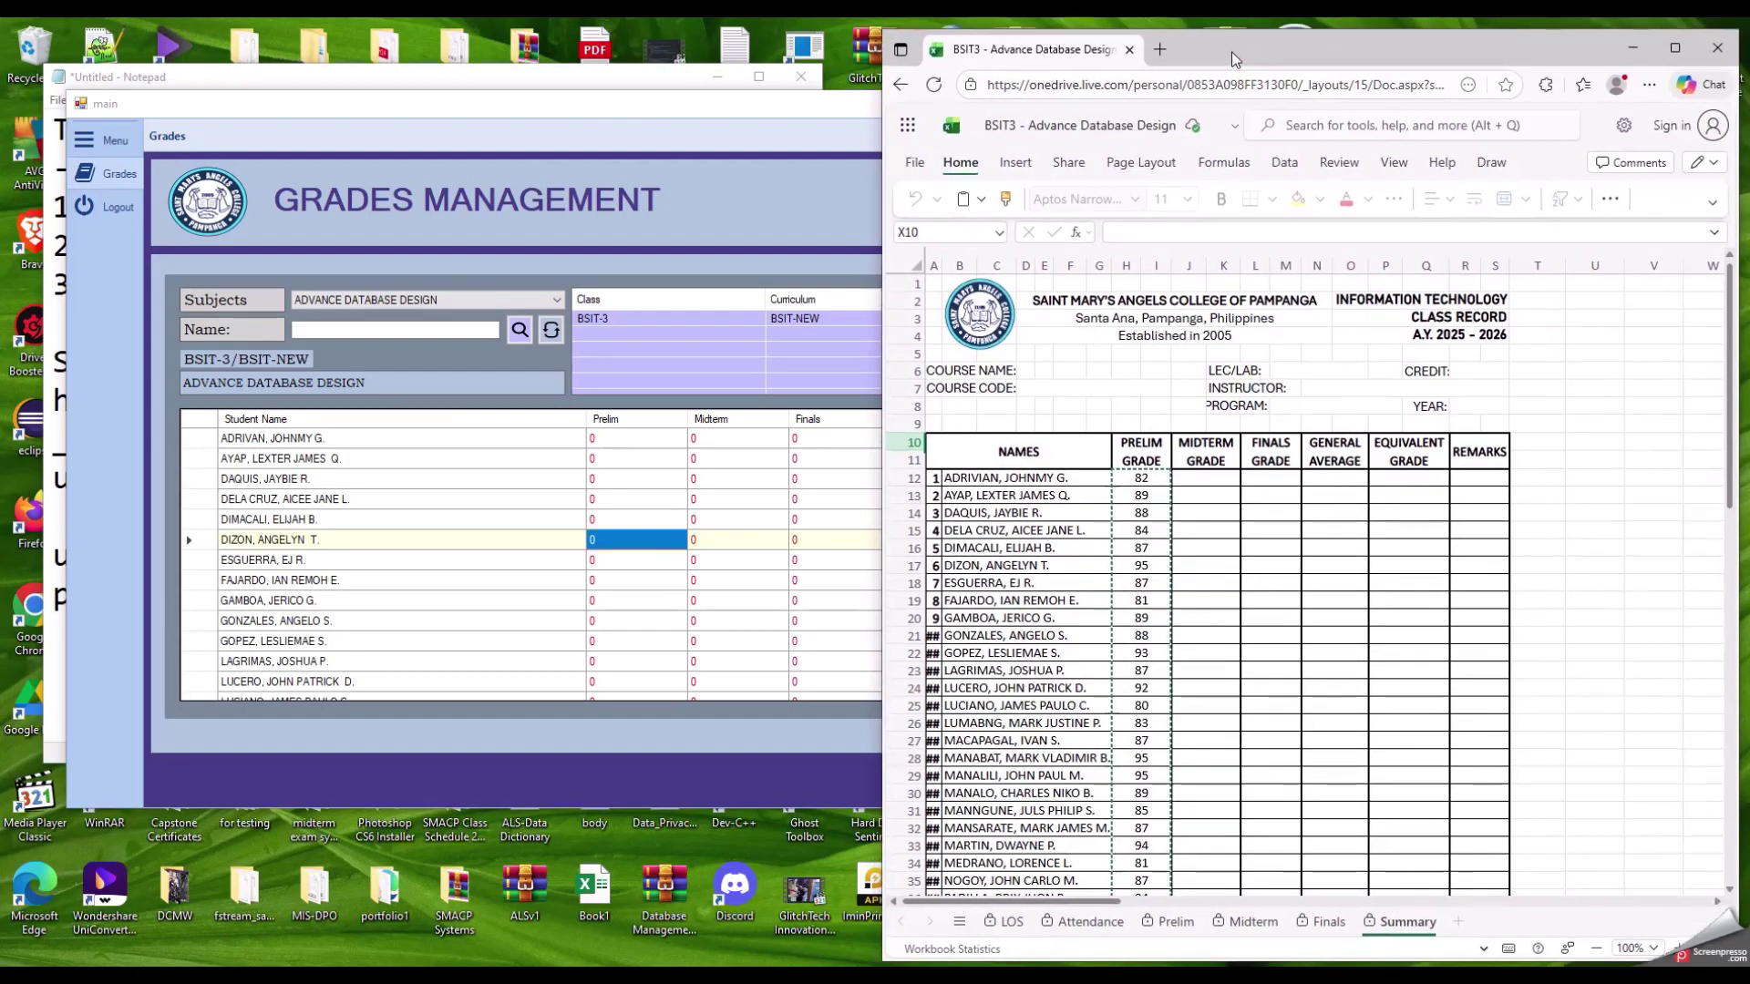
{"action": "left_click", "coordinate": [1146, 506]}
{"action": "left_click", "coordinate": [1274, 530]}
{"action": "left_click", "coordinate": [1537, 510]}
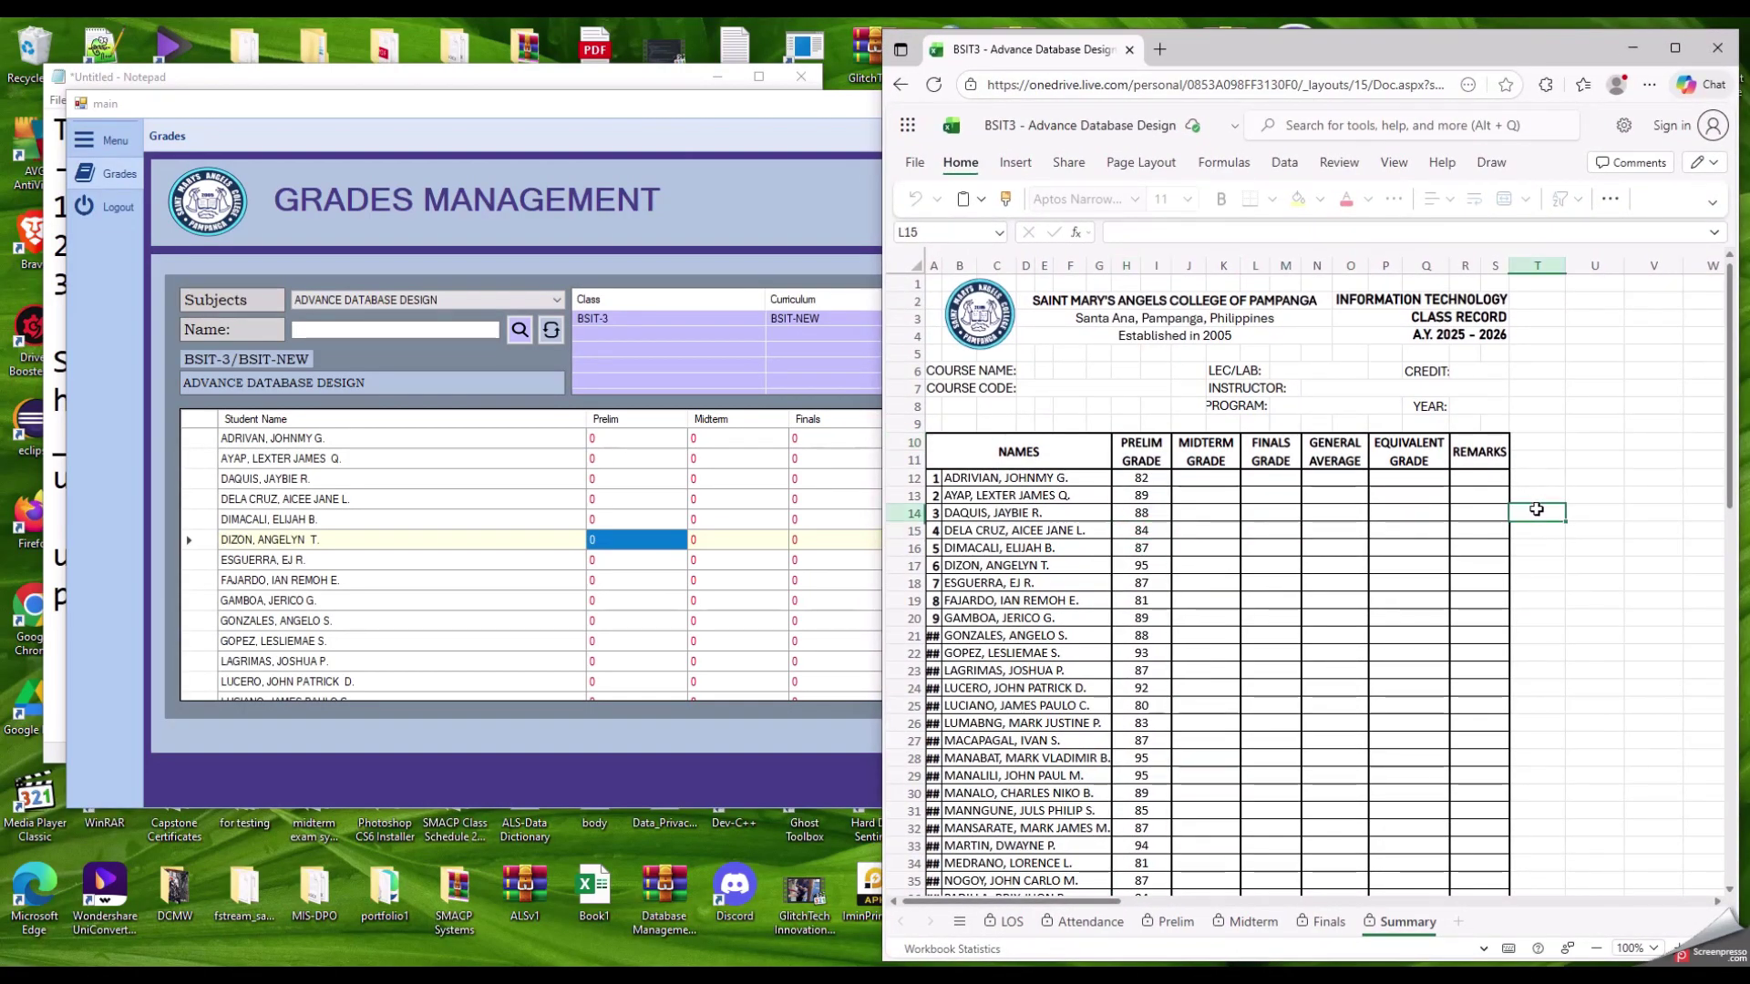
{"action": "left_click", "coordinate": [1535, 473]}
{"action": "left_click", "coordinate": [1543, 511]}
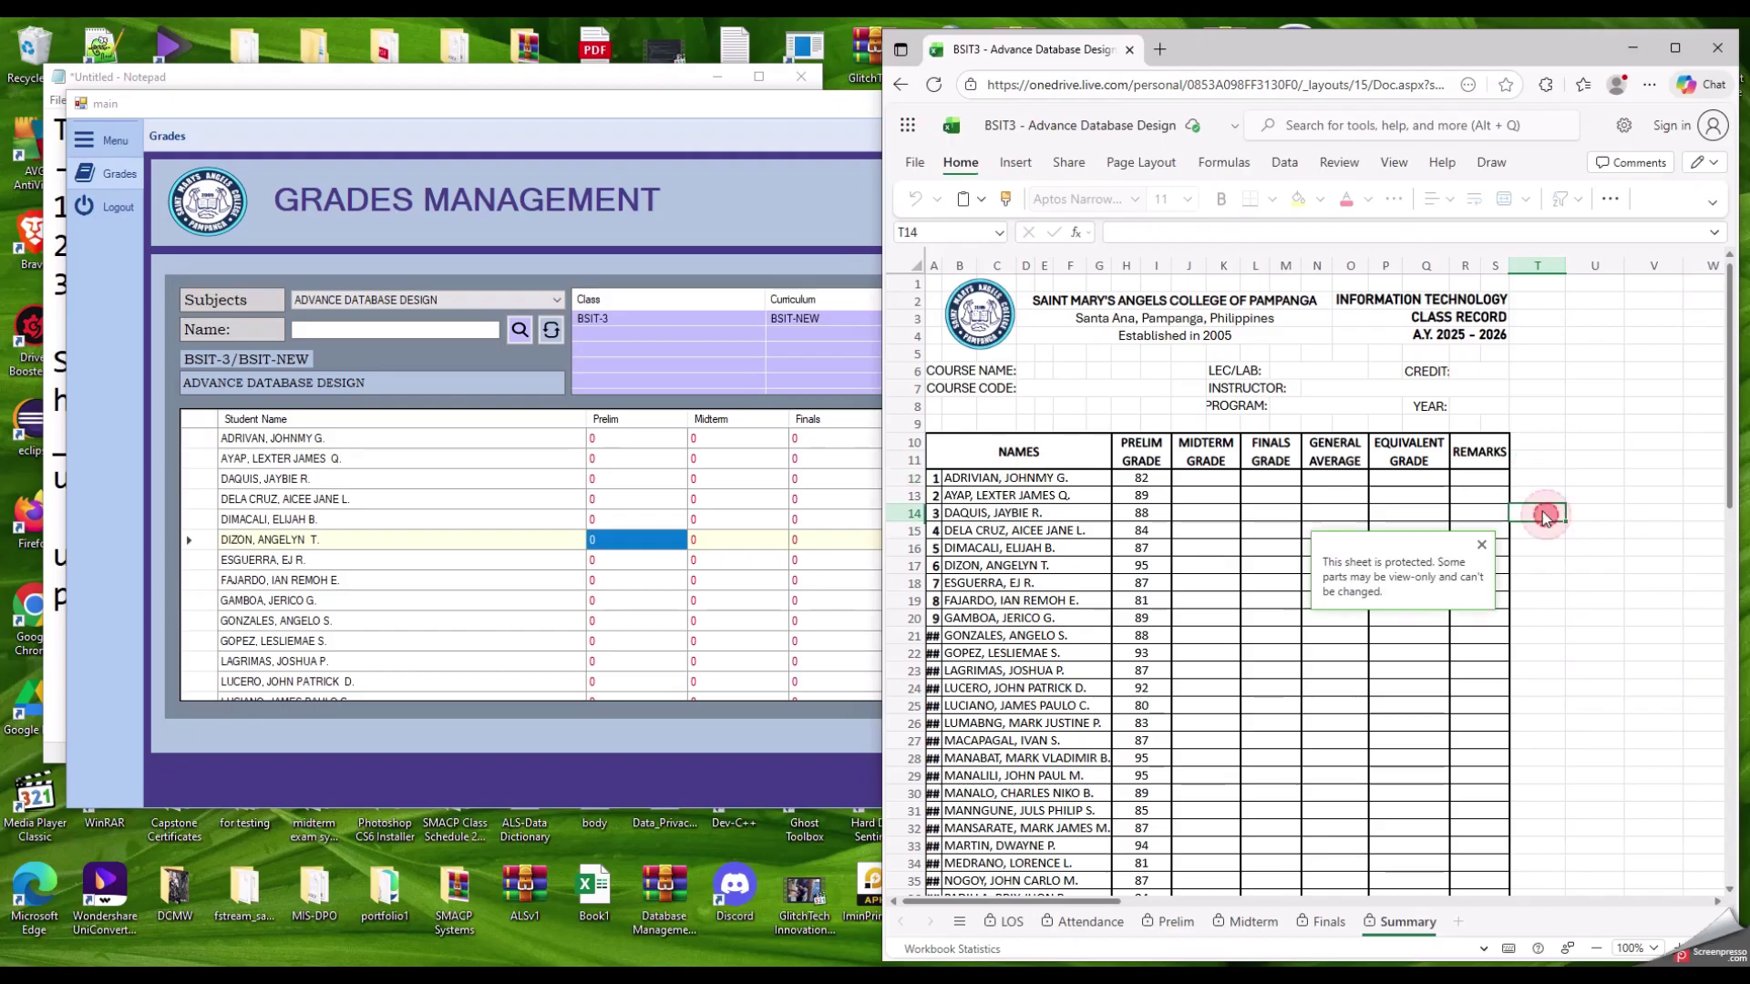
{"action": "left_click", "coordinate": [1480, 547]}
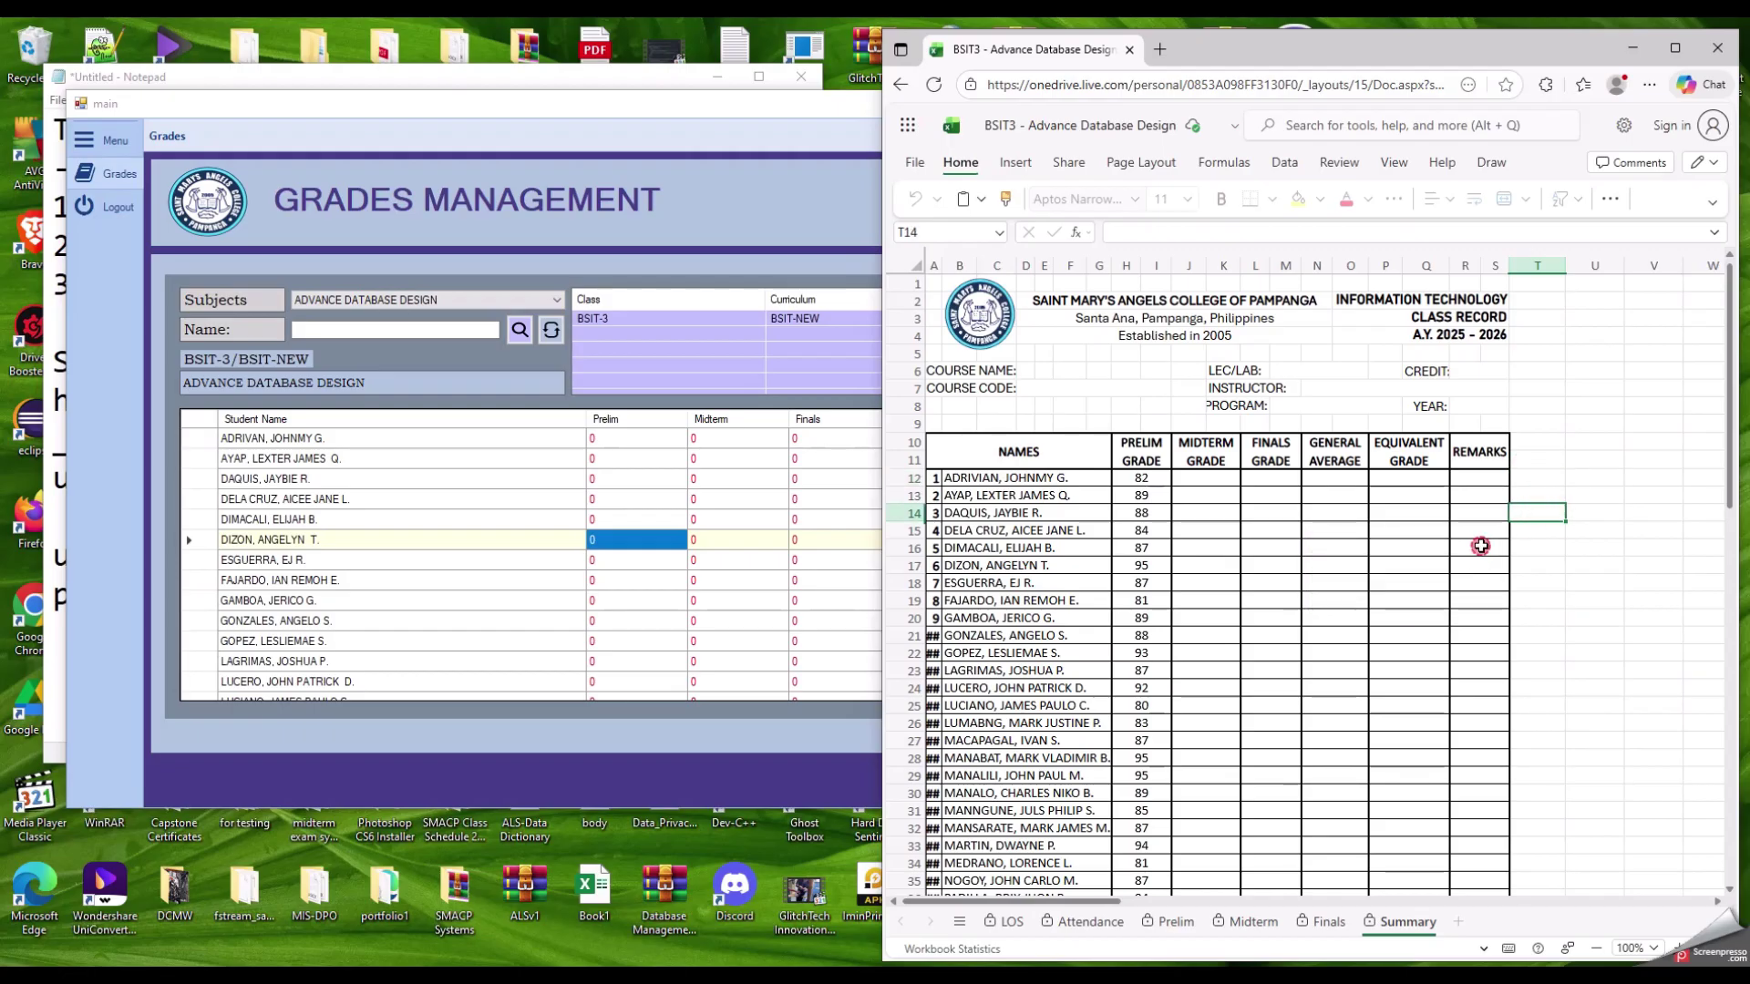
{"action": "left_click", "coordinate": [1203, 495]}
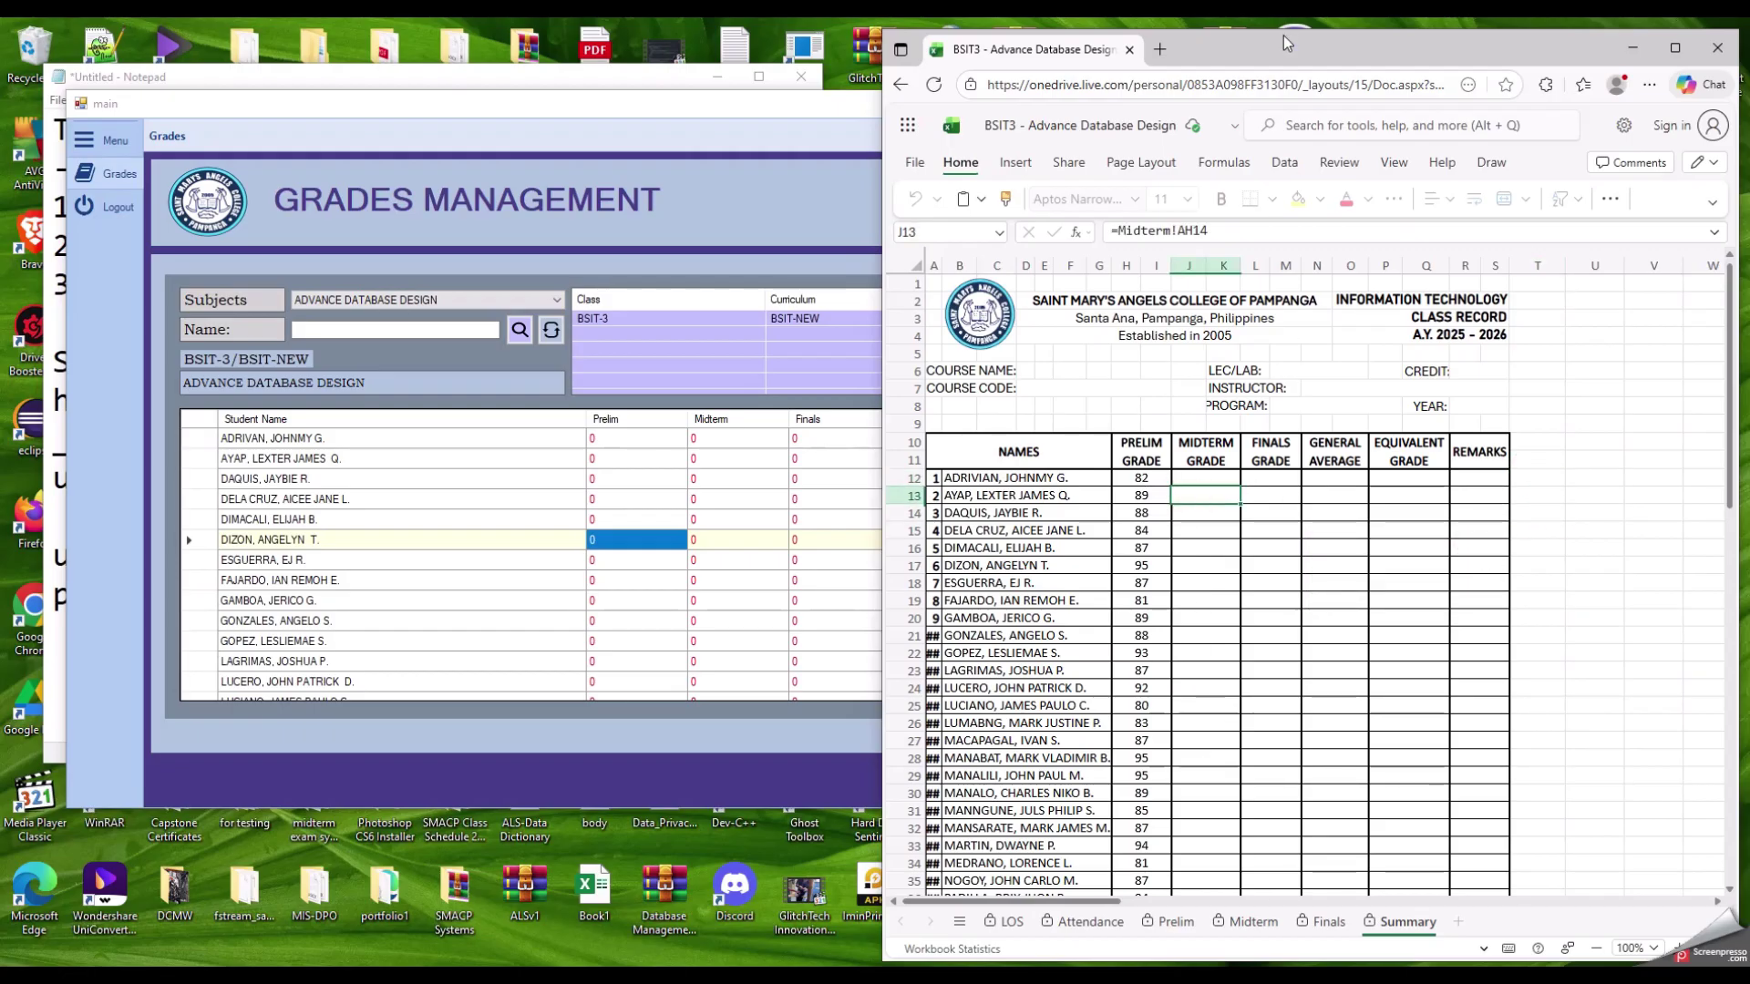
{"action": "mouse_move", "coordinate": [1282, 32]}
{"action": "left_mouse_down"}
{"action": "mouse_move", "coordinate": [1287, 119]}
{"action": "mouse_move", "coordinate": [1279, 65]}
{"action": "left_mouse_up"}
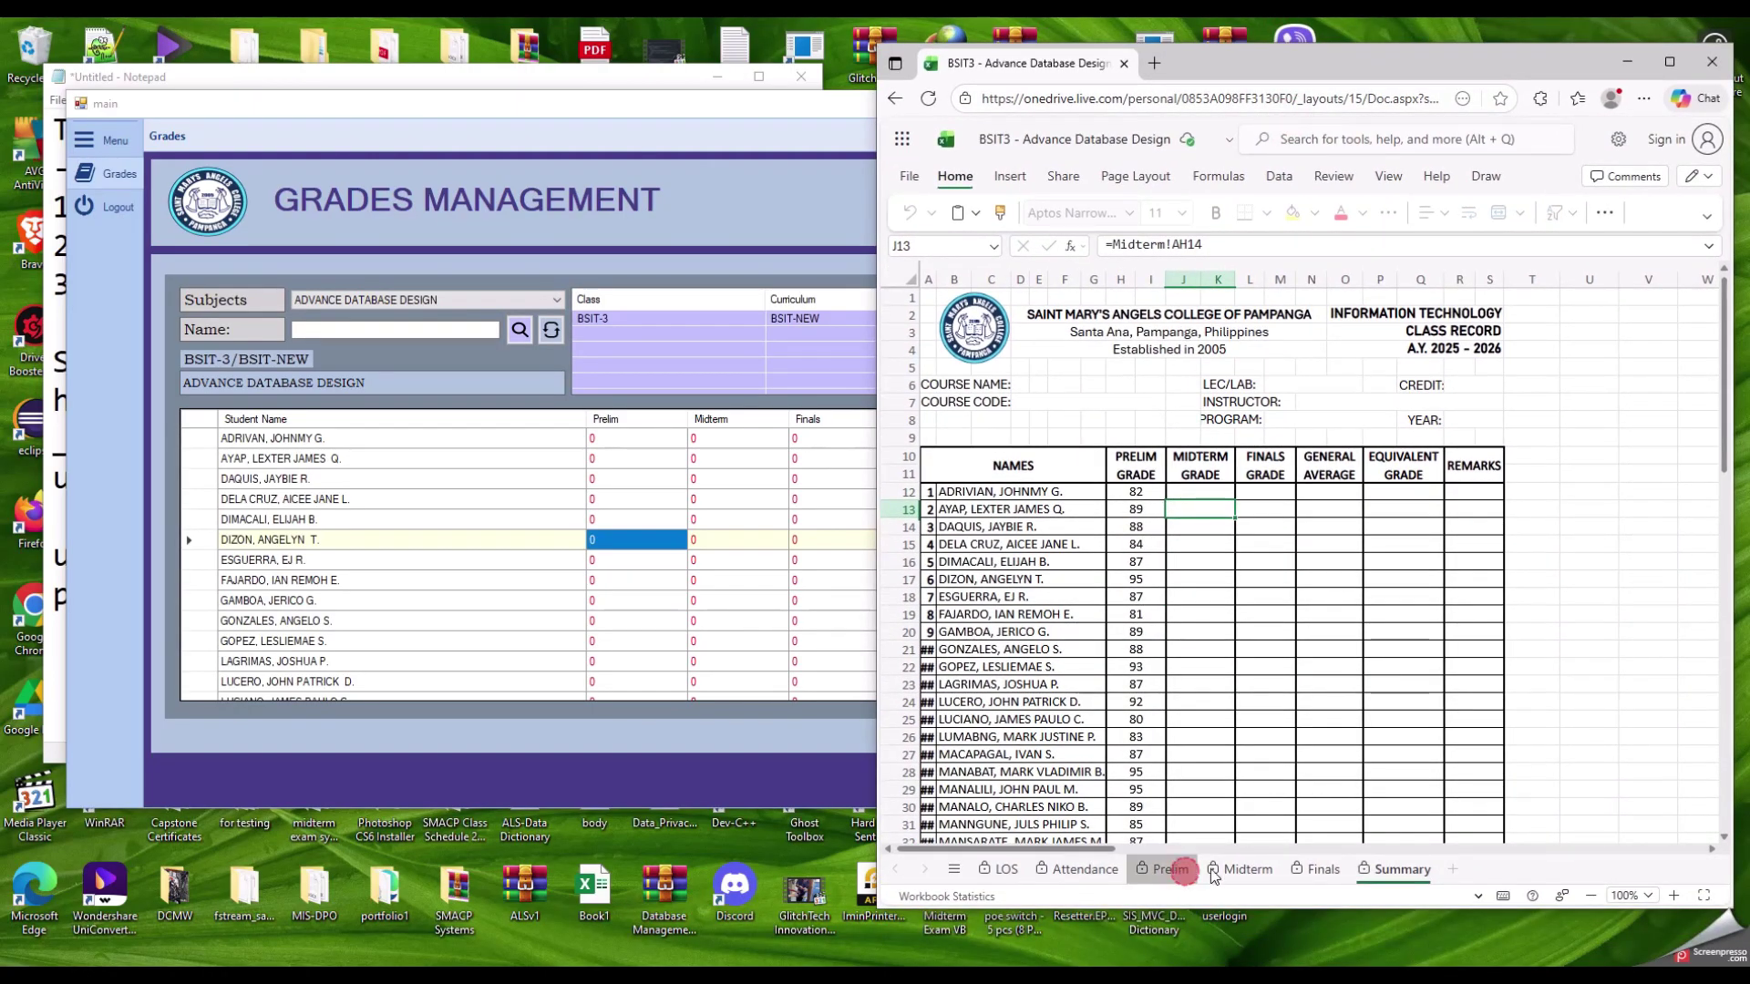
Step: Browse the Midterm, Finals and Summary sheets and select the Prelim grades H12:H22
{"action": "left_click", "coordinate": [1241, 871]}
{"action": "left_click", "coordinate": [1312, 870]}
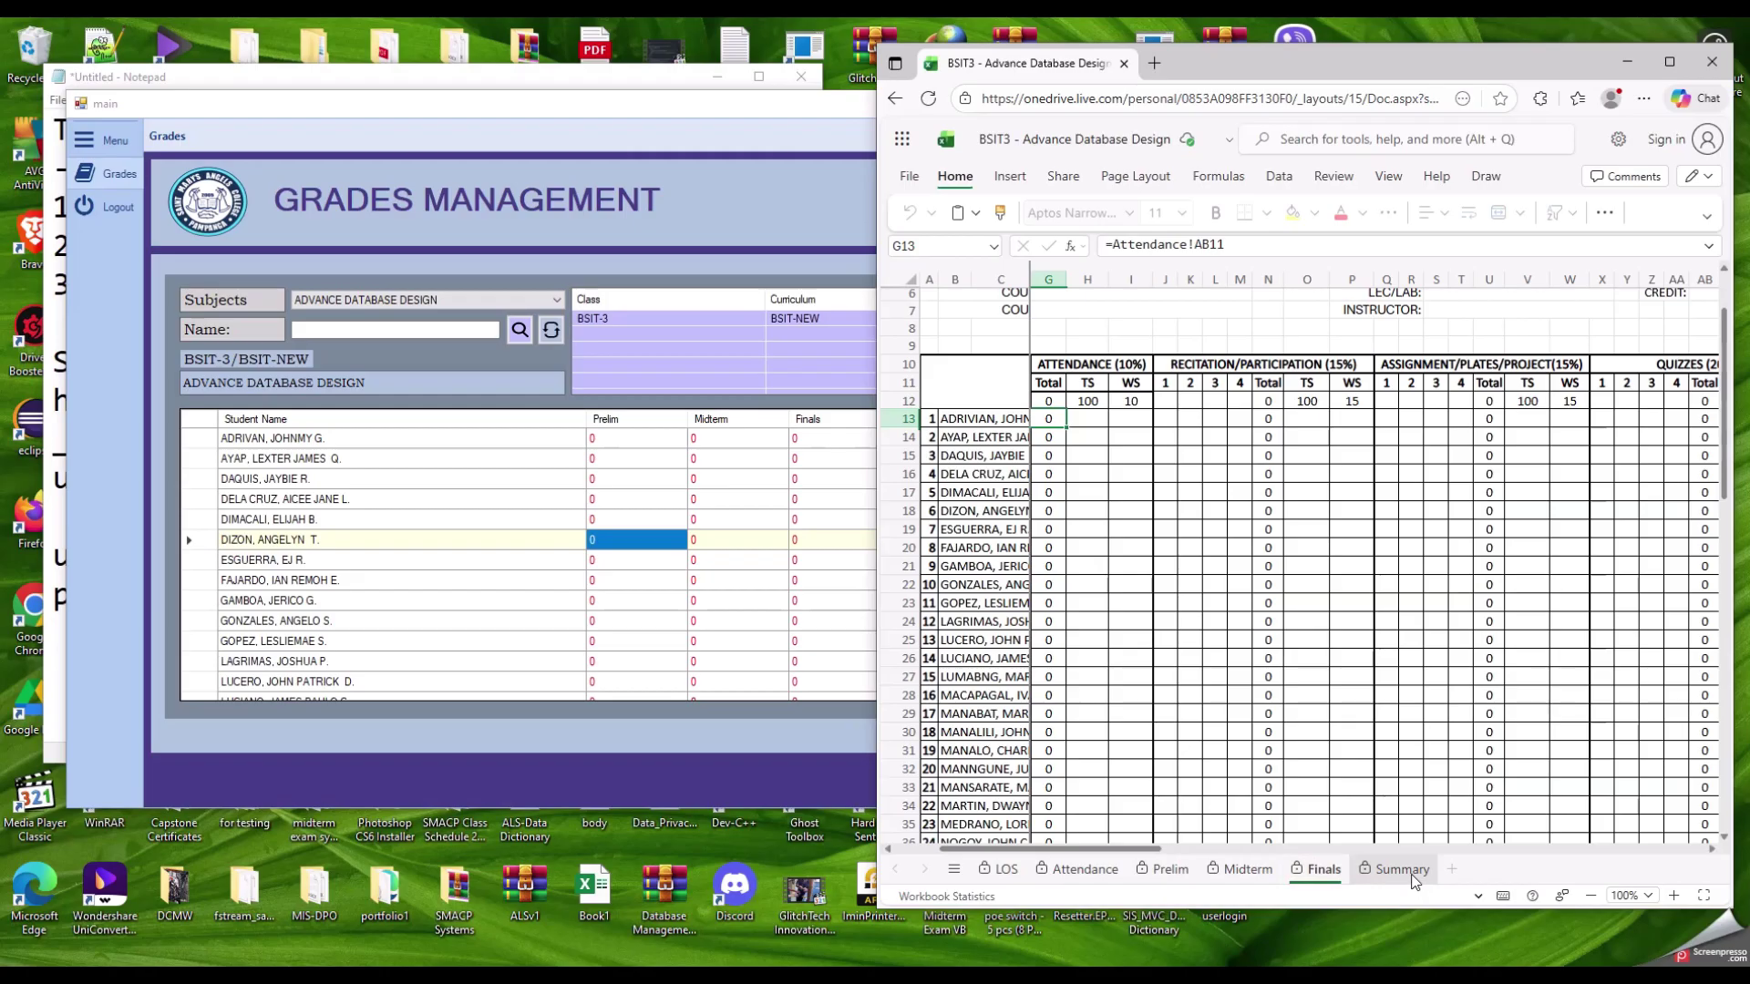
{"action": "left_click", "coordinate": [1402, 870]}
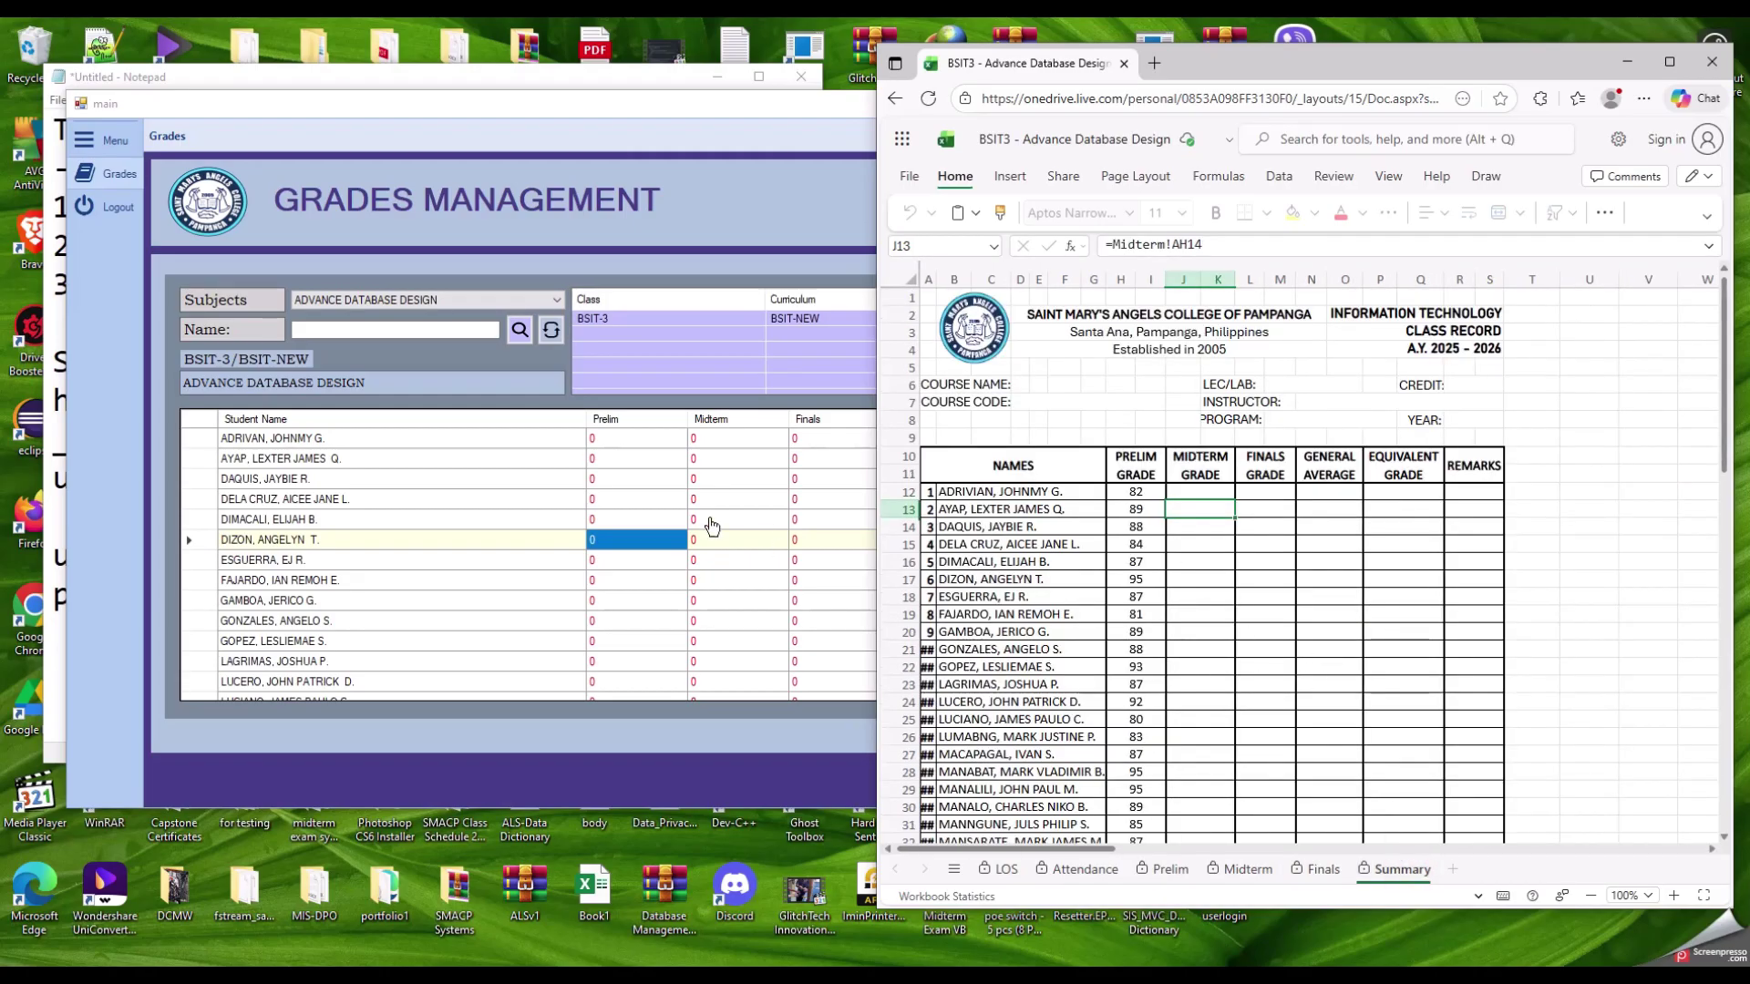
{"action": "left_click_drag", "start_coordinate": [1136, 492], "coordinate": [1136, 668]}
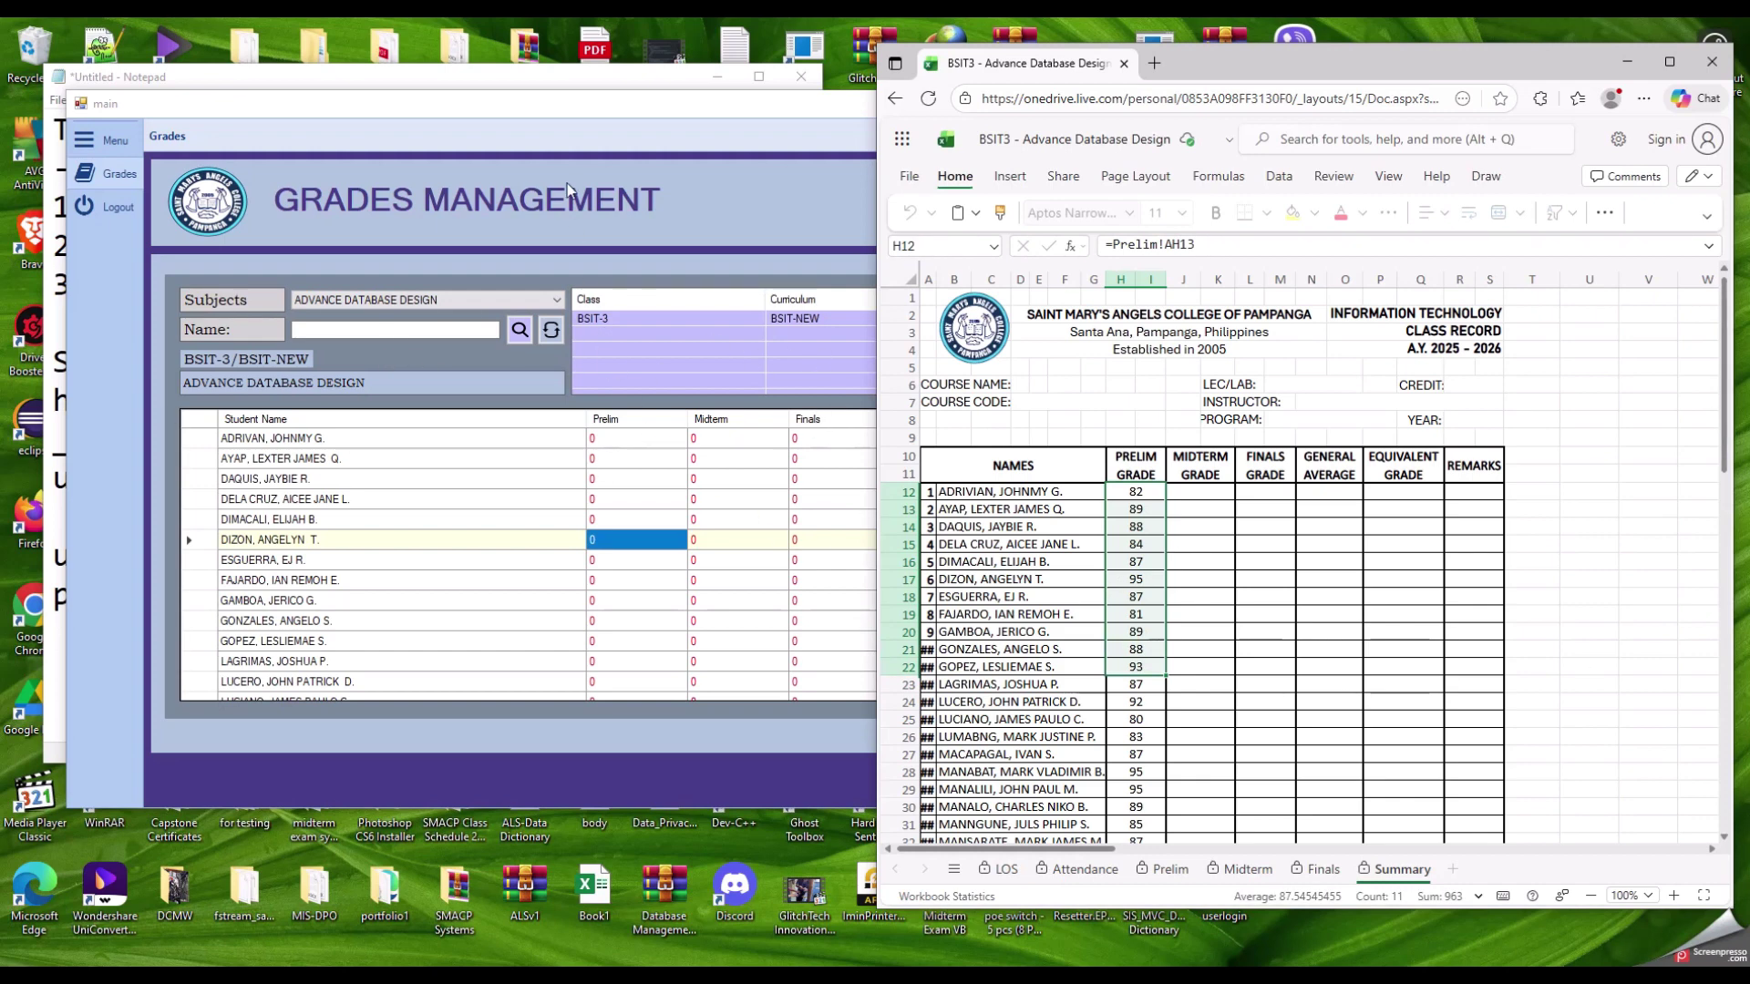
{"action": "left_click", "coordinate": [1165, 555]}
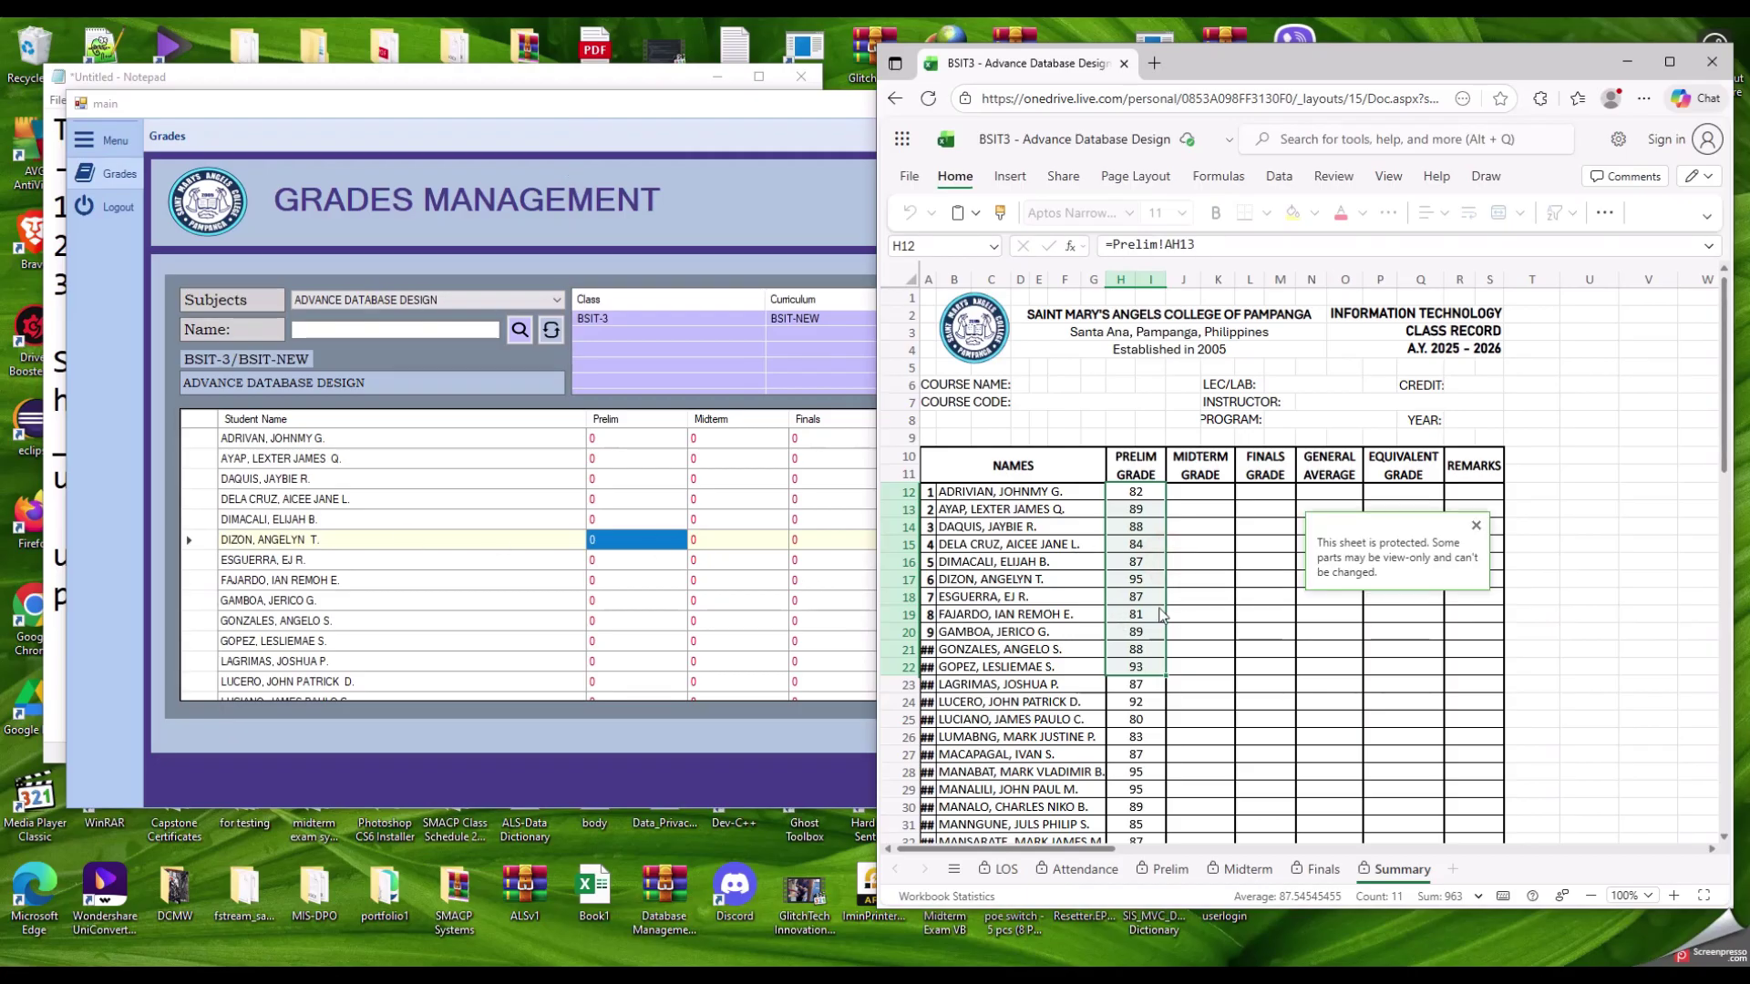
{"action": "left_click", "coordinate": [1474, 526]}
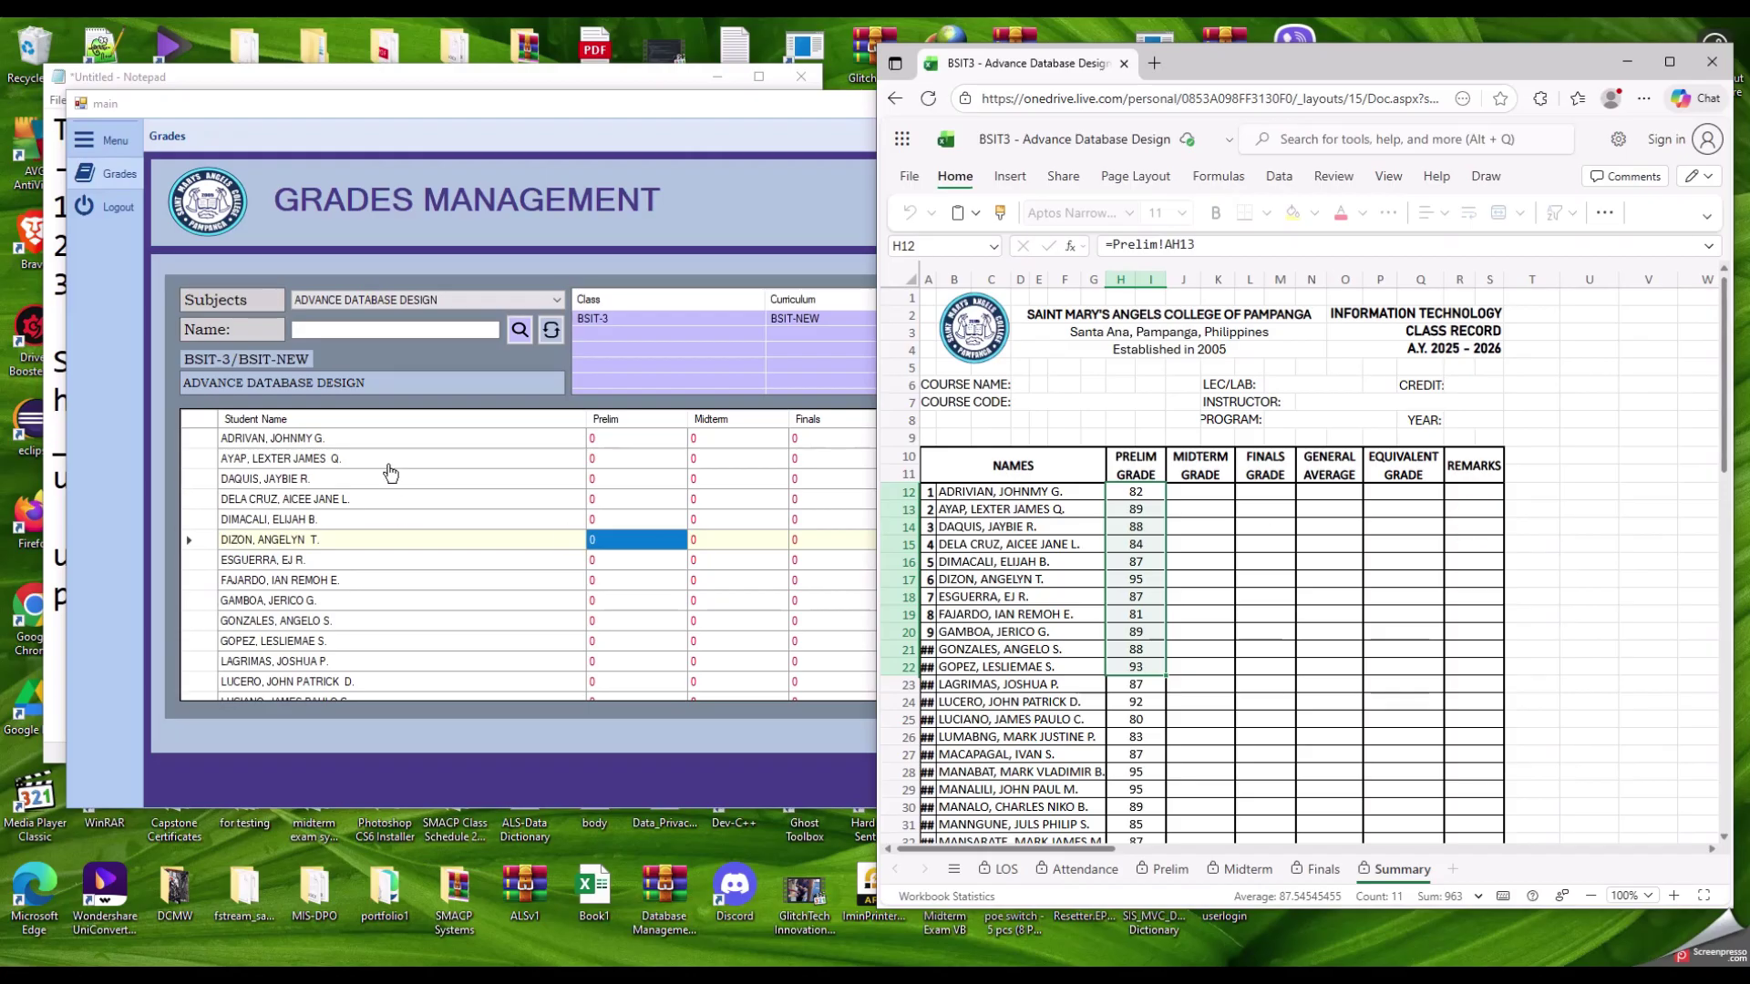
{"action": "left_click", "coordinate": [386, 455]}
{"action": "left_click", "coordinate": [417, 438]}
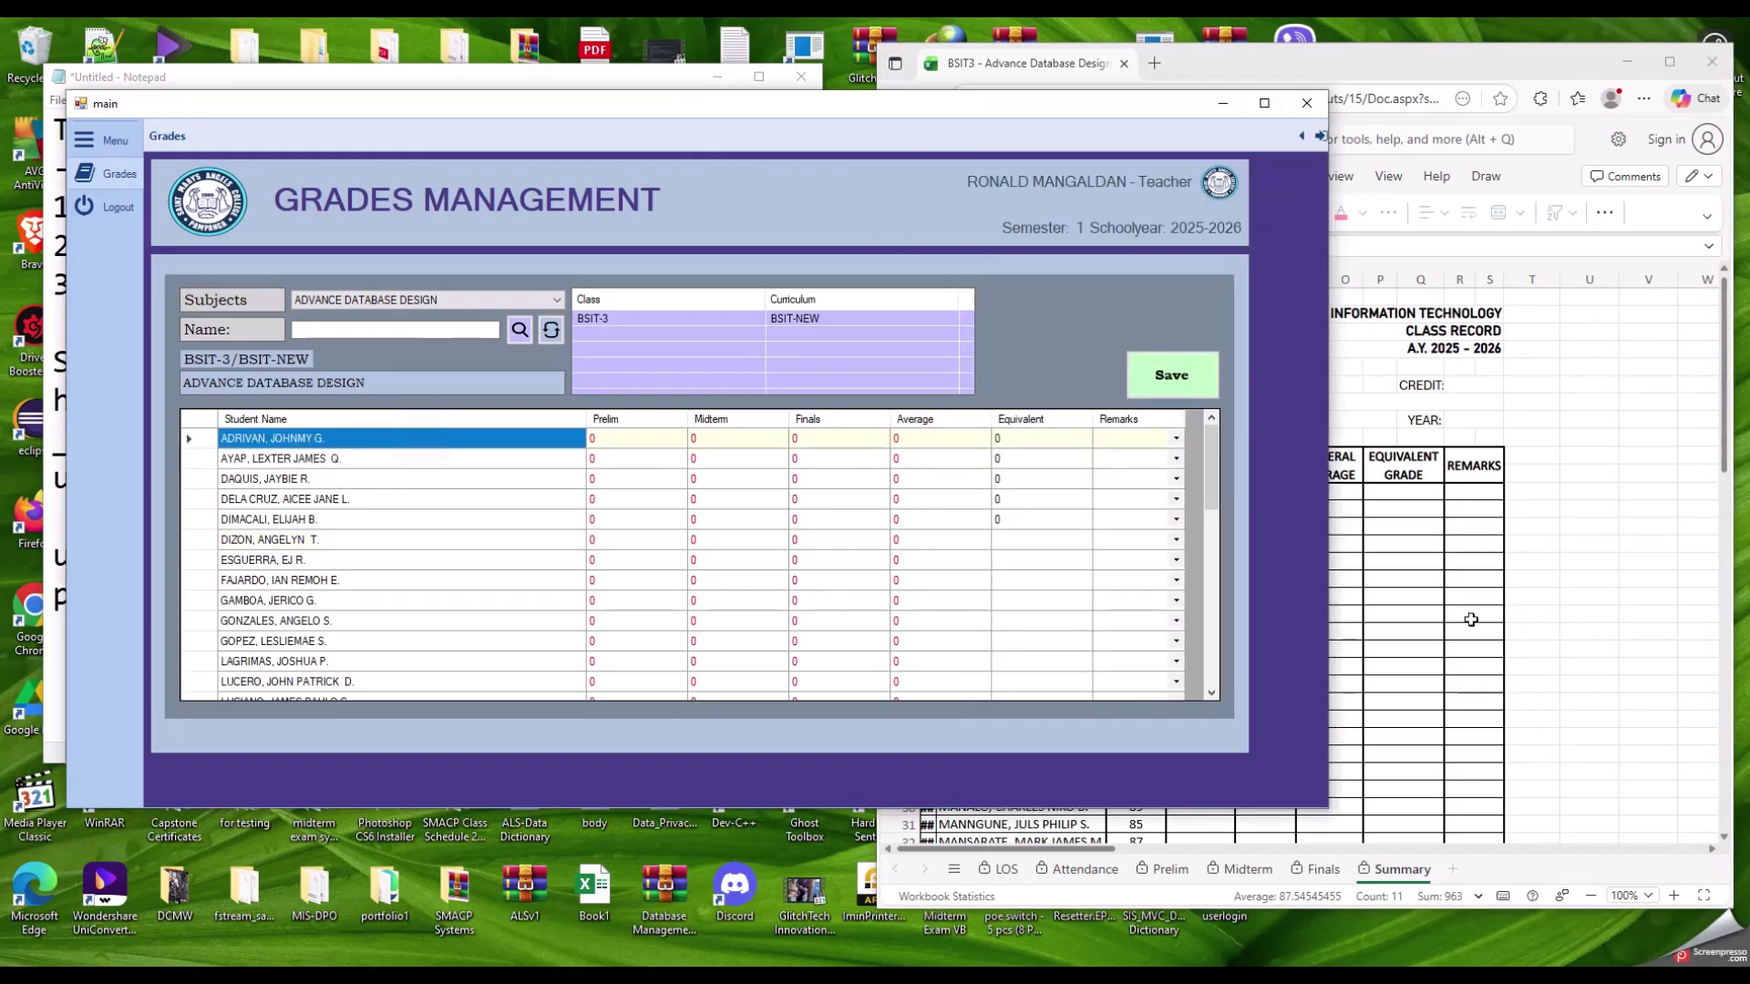
{"action": "left_click", "coordinate": [1464, 612]}
{"action": "left_click", "coordinate": [966, 492]}
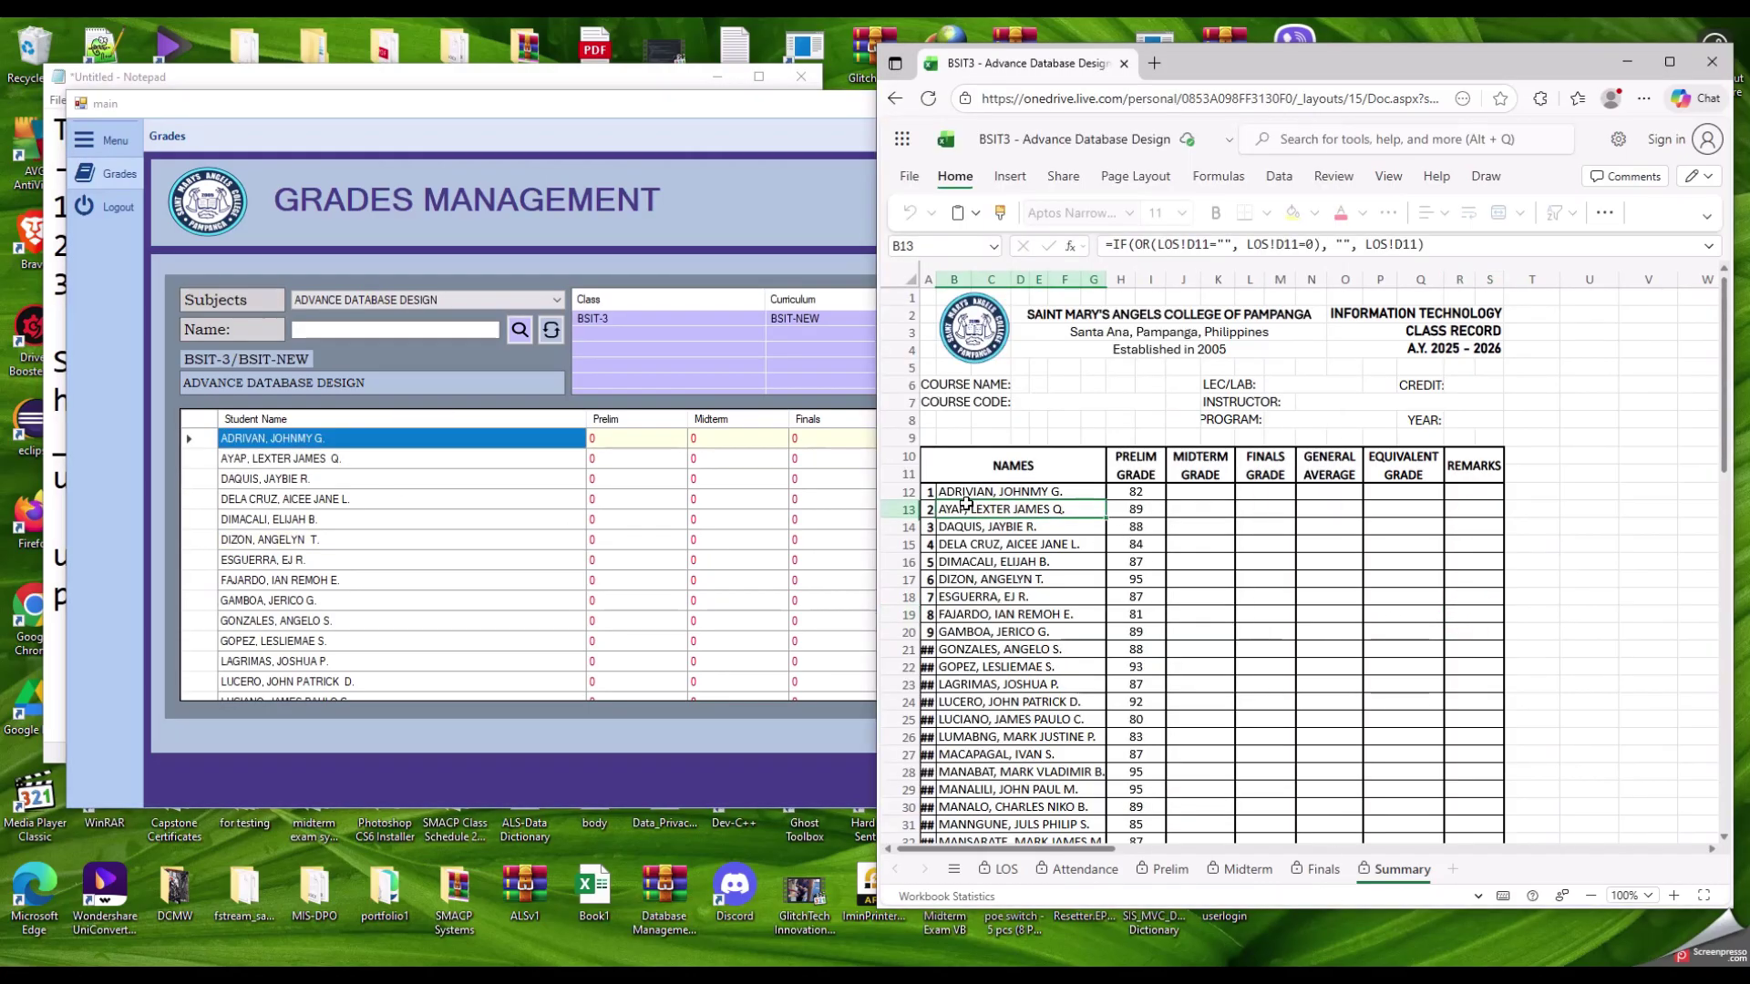
{"action": "left_click", "coordinate": [967, 526]}
{"action": "left_click", "coordinate": [983, 597]}
{"action": "left_click", "coordinate": [993, 649]}
{"action": "left_click", "coordinate": [1012, 580]}
{"action": "left_click", "coordinate": [1010, 526]}
{"action": "left_click", "coordinate": [1007, 509]}
{"action": "left_click_drag", "start_coordinate": [974, 496], "coordinate": [972, 566]}
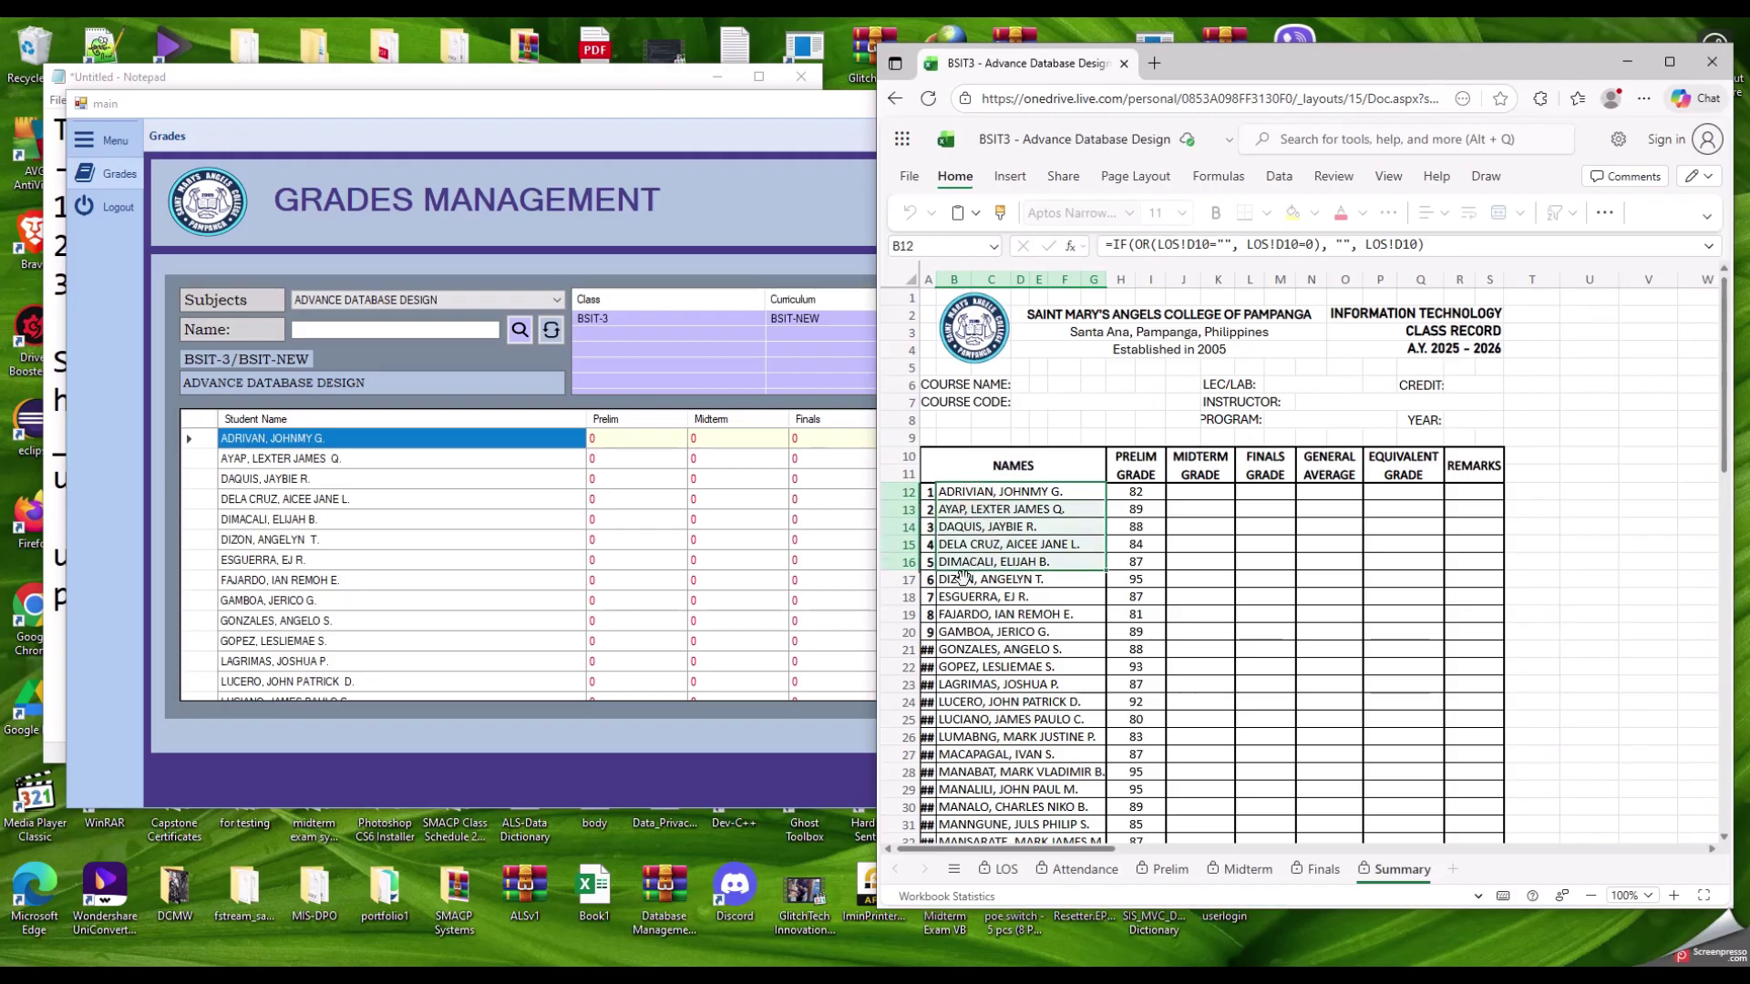
{"action": "left_click", "coordinate": [1009, 628]}
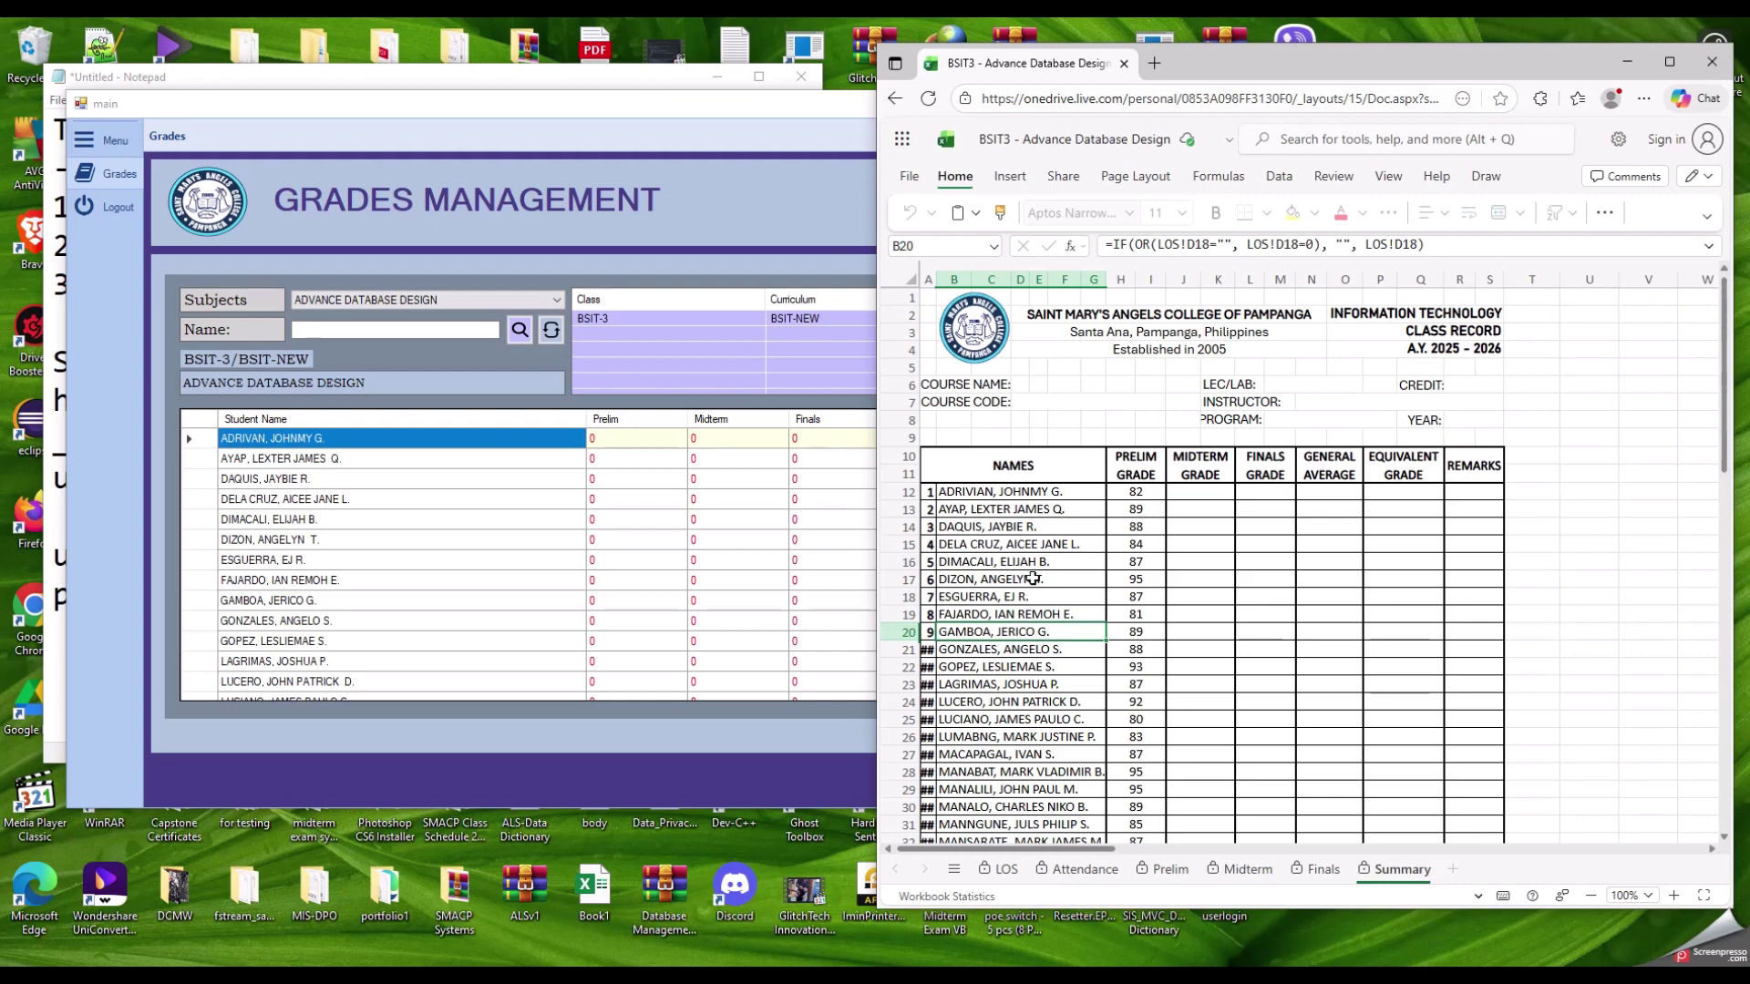
{"action": "scroll", "coordinate": [1021, 635], "scroll_direction": "down", "scroll_amount": 5}
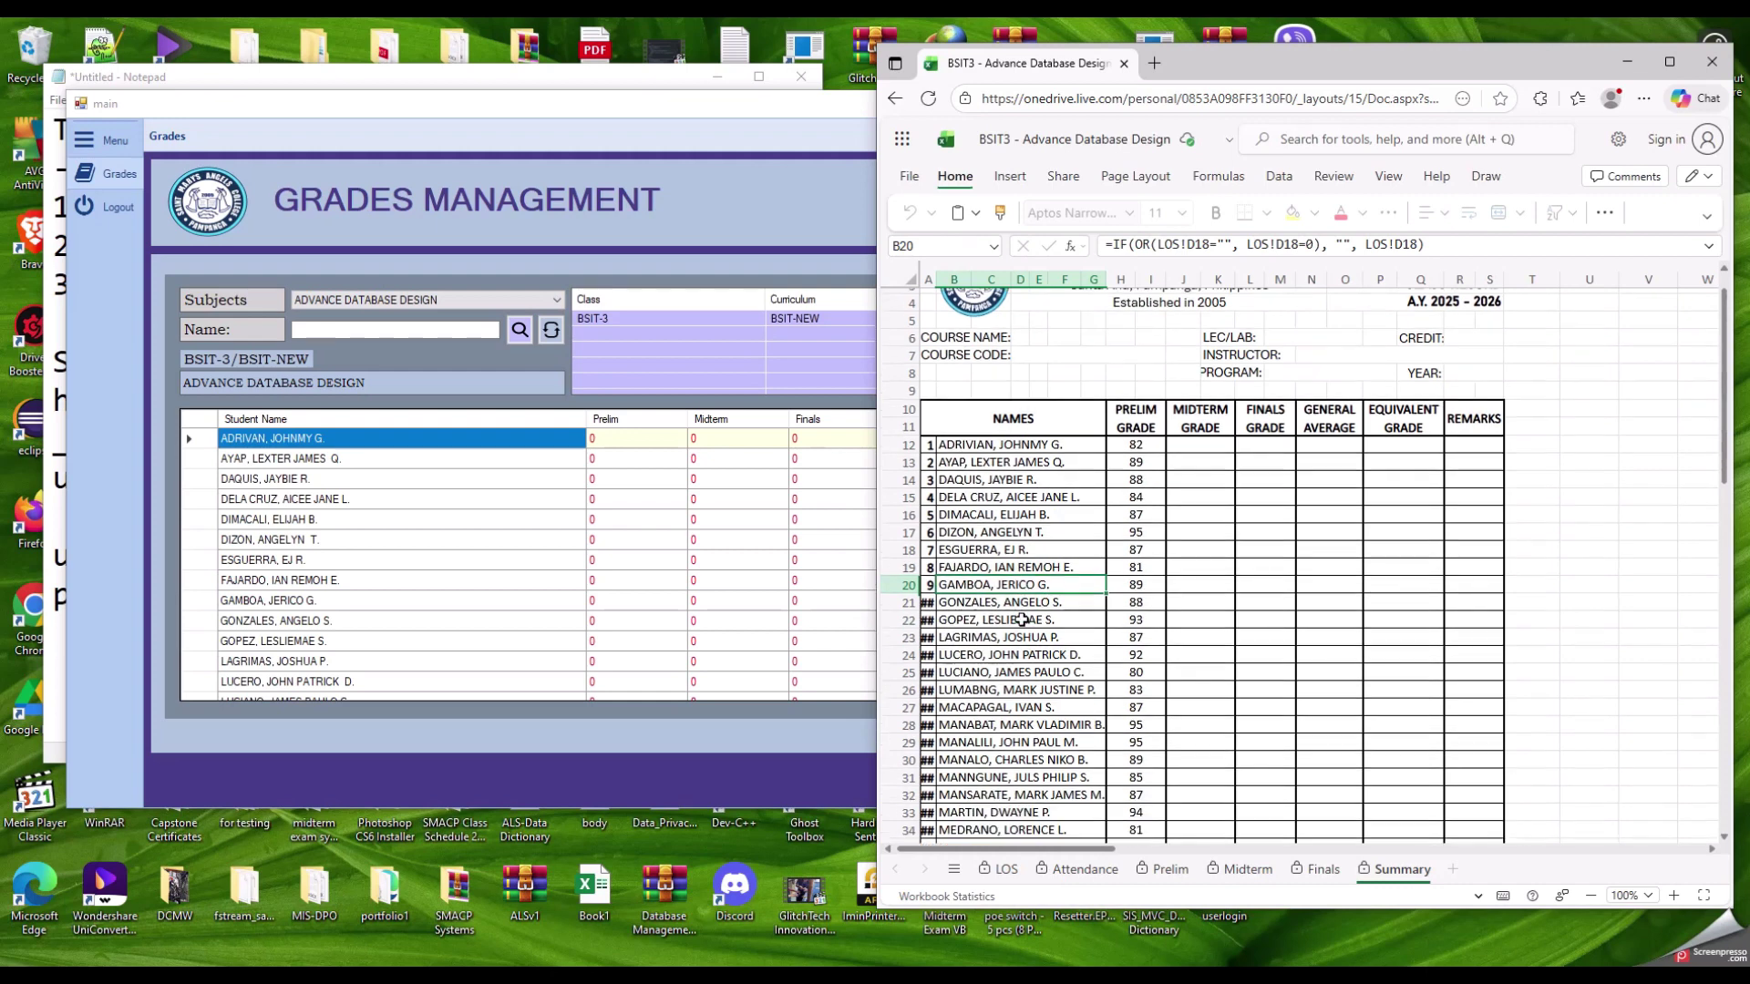
{"action": "scroll", "coordinate": [1021, 618], "scroll_direction": "down", "scroll_amount": 4}
{"action": "scroll", "coordinate": [1048, 531], "scroll_direction": "up", "scroll_amount": 1}
{"action": "left_click", "coordinate": [975, 643]}
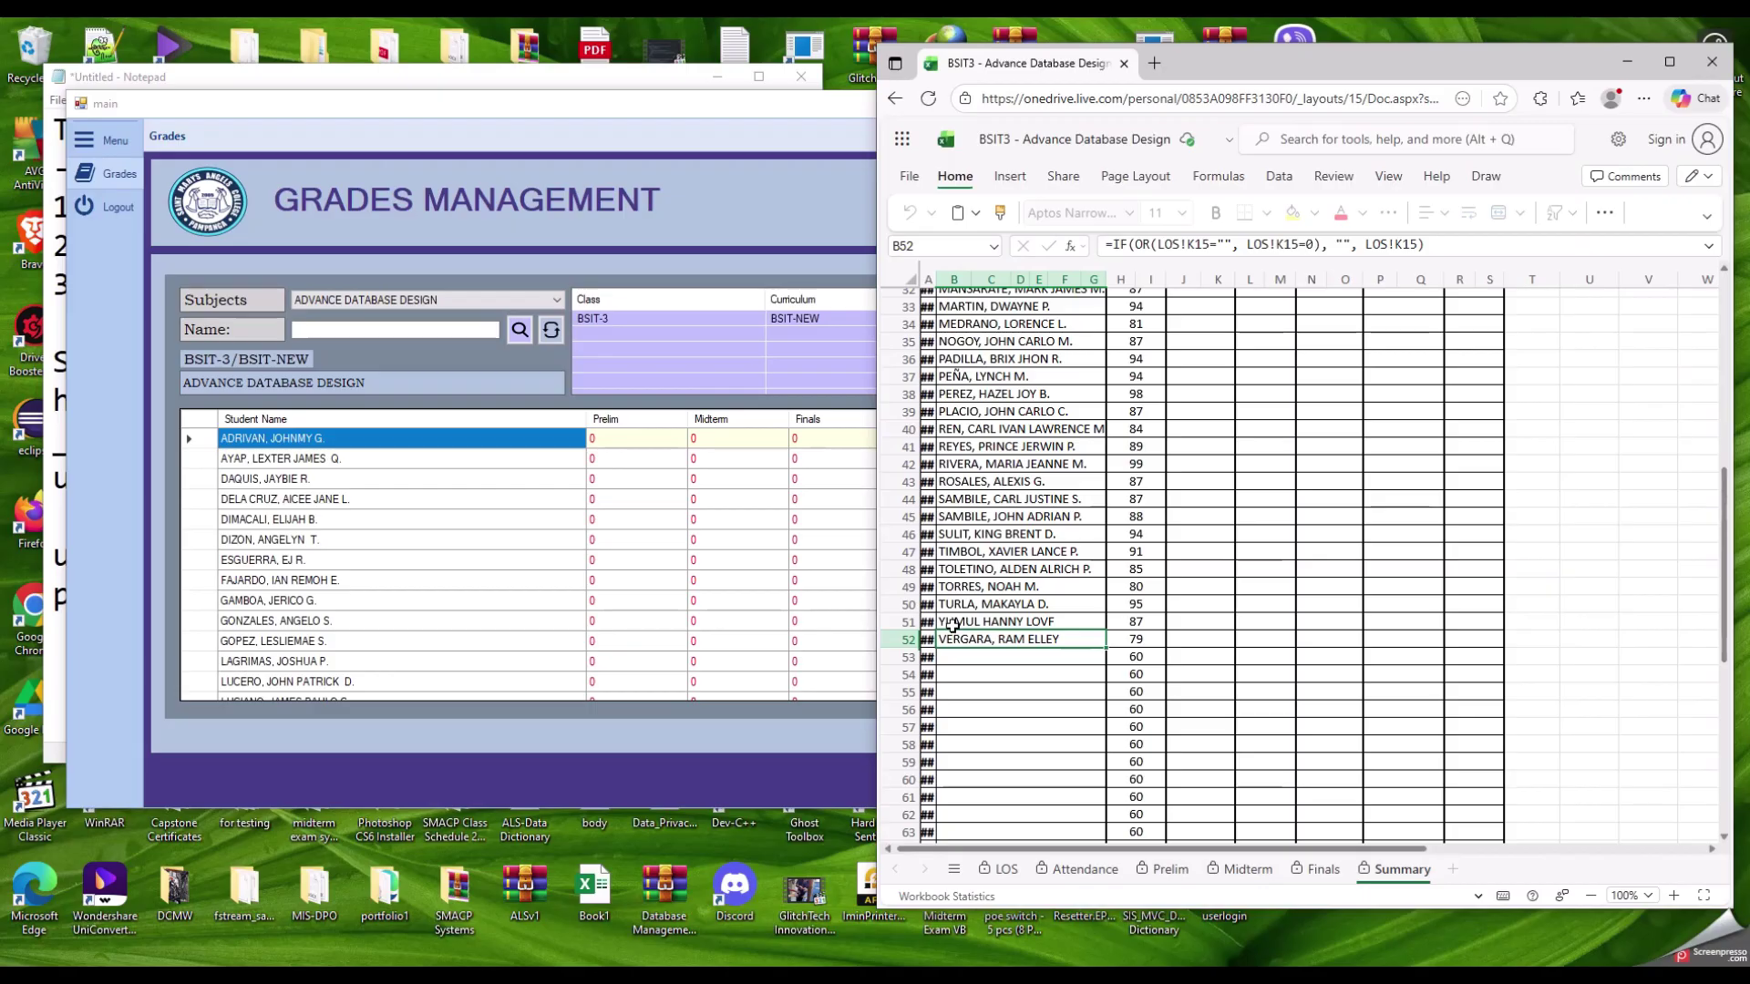
{"action": "left_click", "coordinate": [952, 623]}
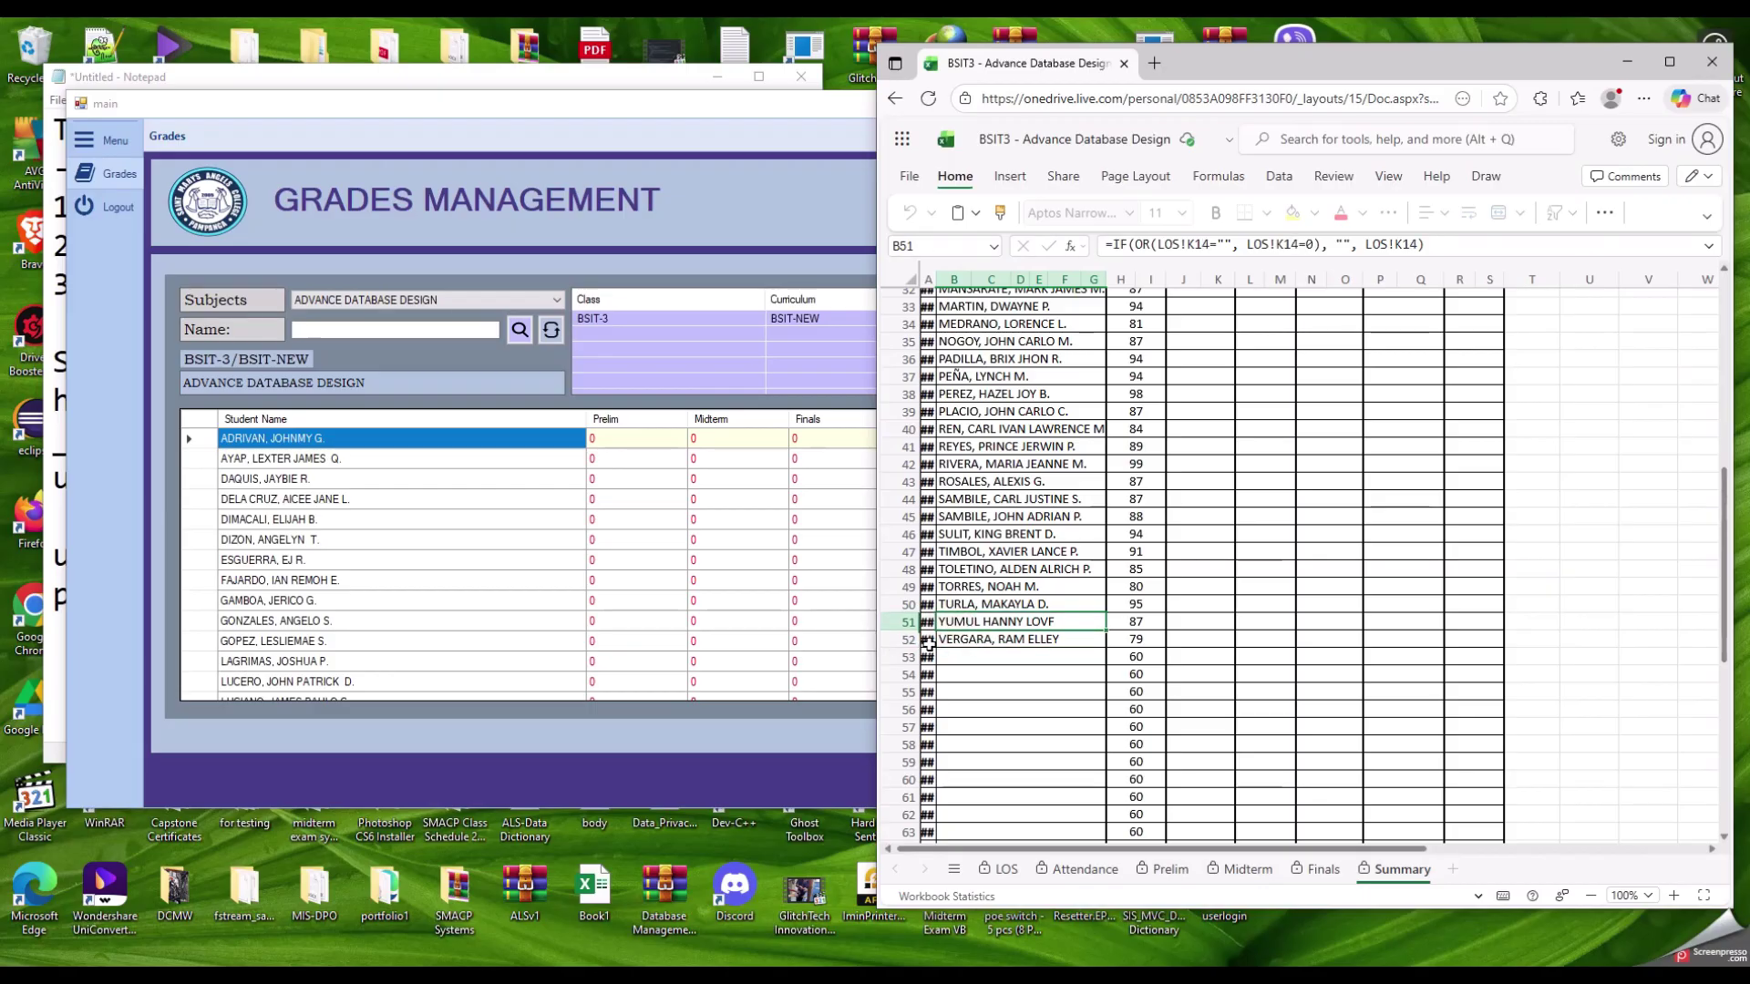
{"action": "key", "text": "Down"}
{"action": "key", "text": "Down"}
{"action": "left_click", "coordinate": [950, 641]}
{"action": "scroll", "coordinate": [556, 621], "scroll_direction": "down", "scroll_amount": 10}
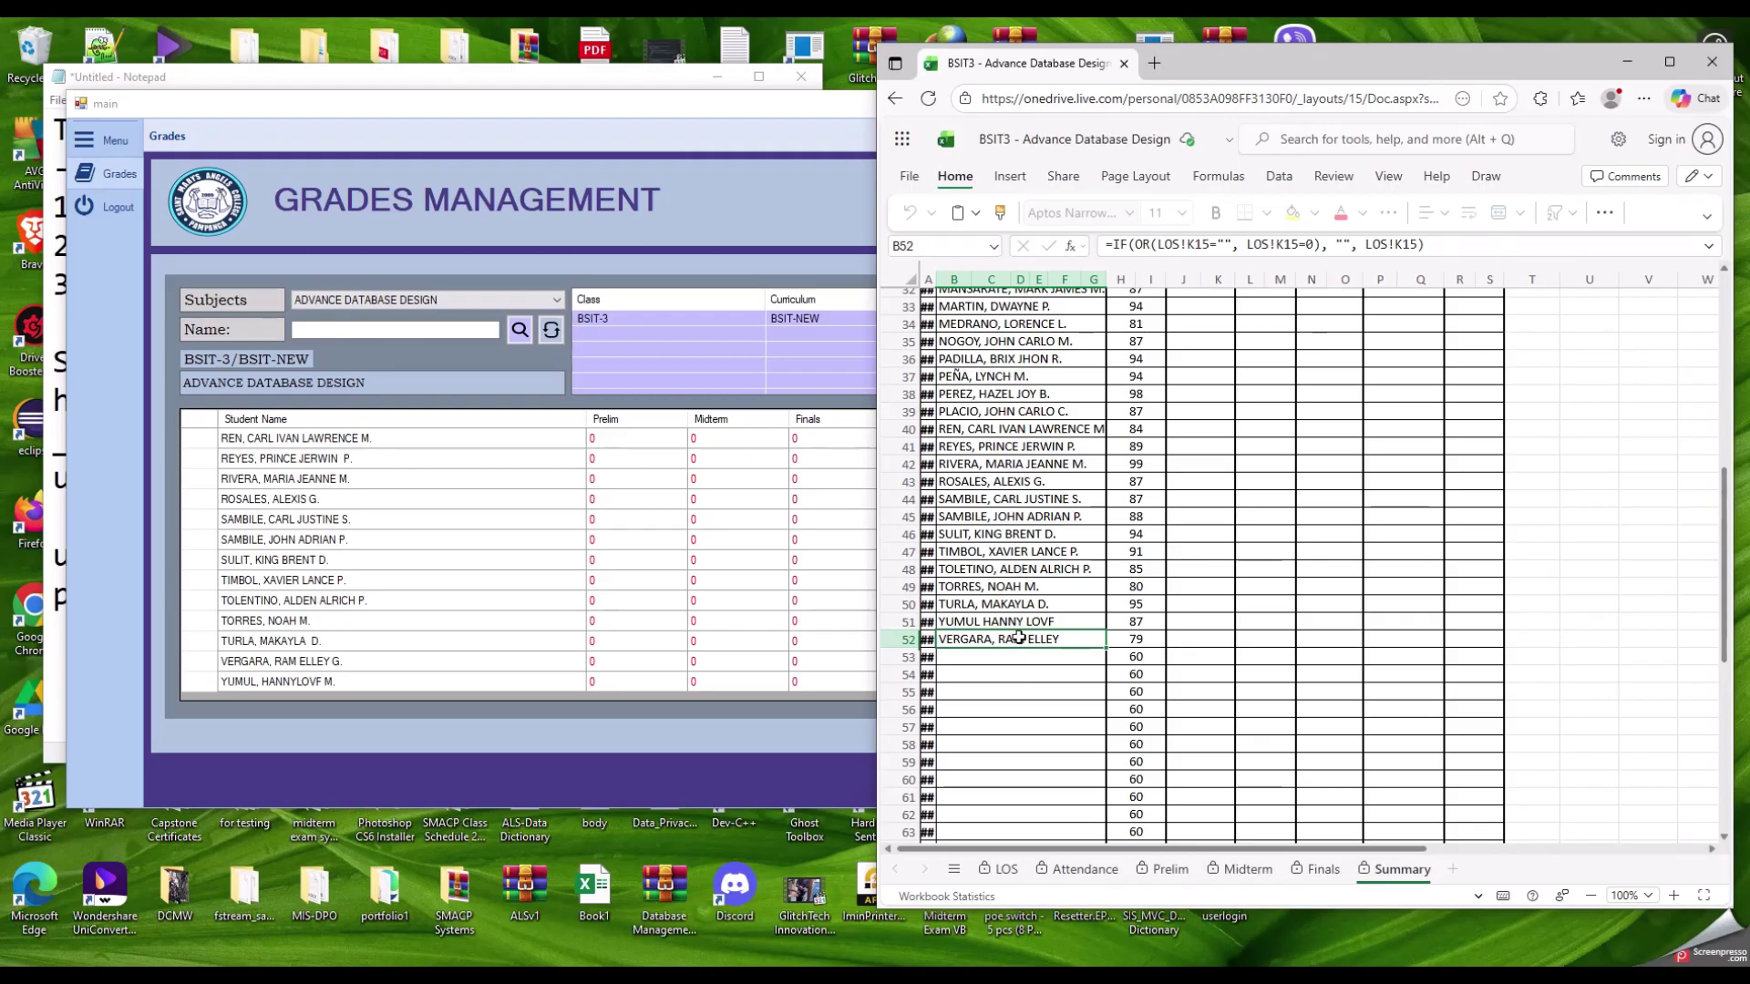
{"action": "scroll", "coordinate": [319, 597], "scroll_direction": "up", "scroll_amount": 2}
{"action": "scroll", "coordinate": [319, 597], "scroll_direction": "down", "scroll_amount": 2}
{"action": "scroll", "coordinate": [1078, 582], "scroll_direction": "up", "scroll_amount": 10}
{"action": "scroll", "coordinate": [1079, 581], "scroll_direction": "down", "scroll_amount": 8}
{"action": "left_click", "coordinate": [993, 368]}
{"action": "left_click", "coordinate": [995, 544]}
{"action": "scroll", "coordinate": [992, 628], "scroll_direction": "up", "scroll_amount": 7}
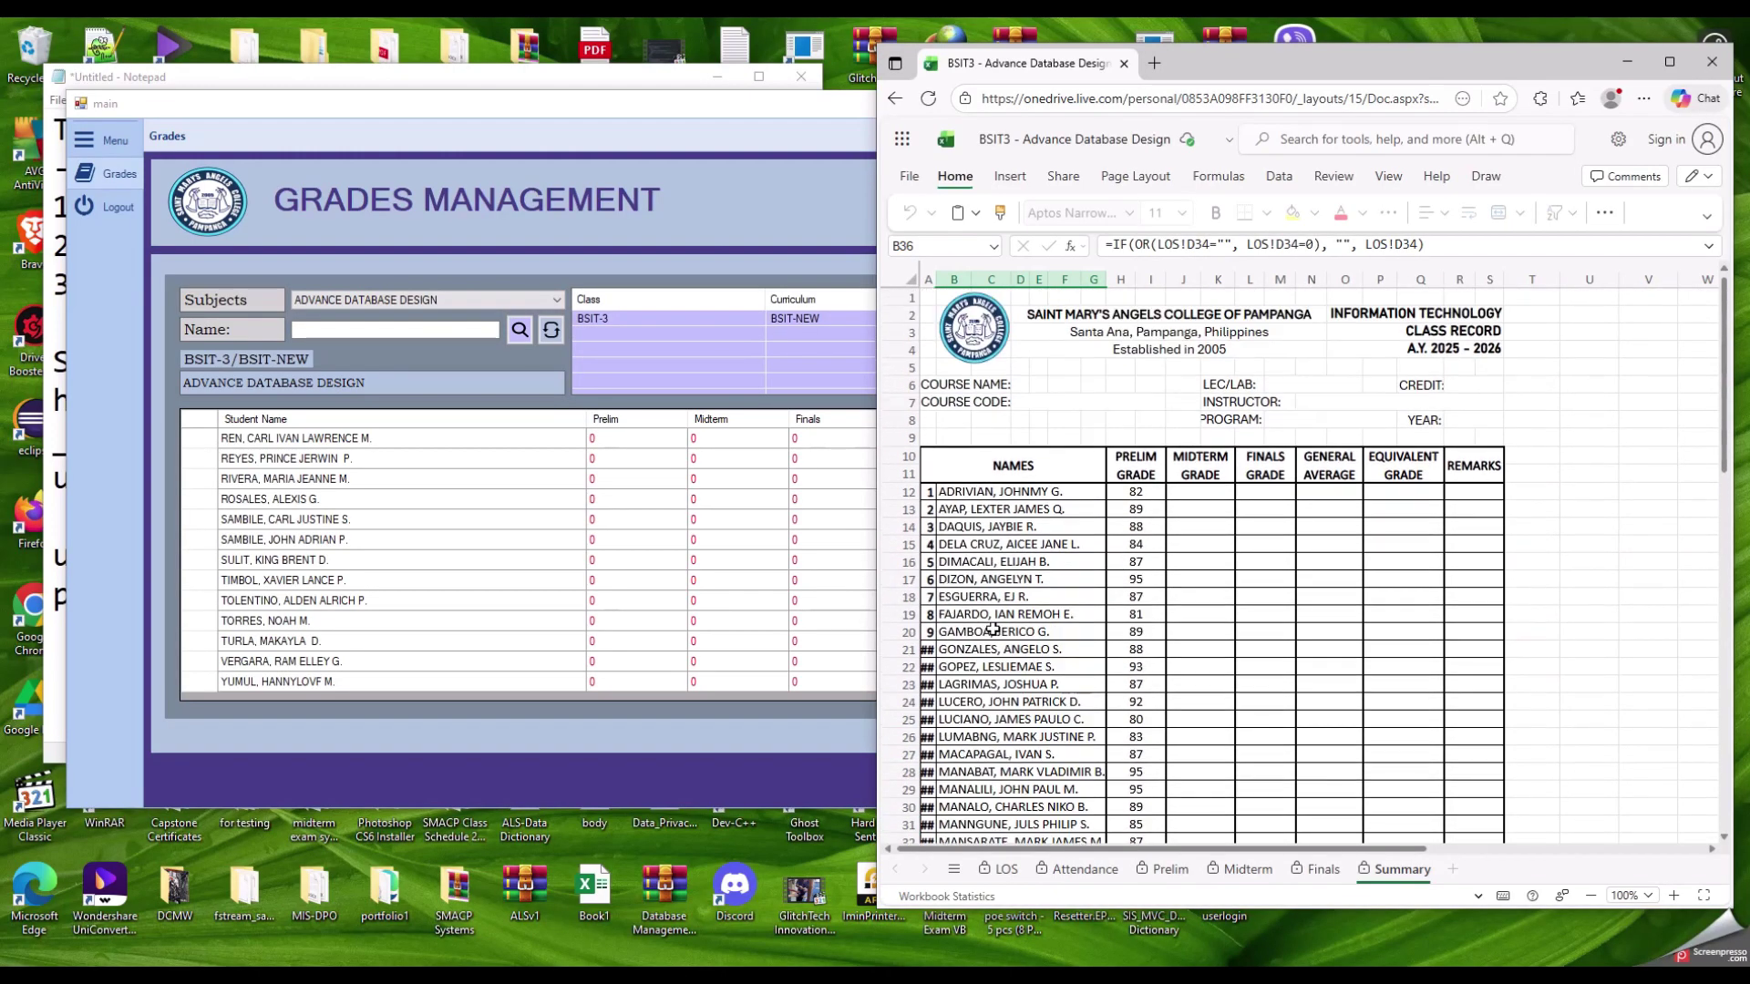
Step: Copy the Summary sheet's Prelim grades H12:H30 and select the grades app's first Prelim cell
{"action": "left_click_drag", "start_coordinate": [537, 106], "coordinate": [527, 102]}
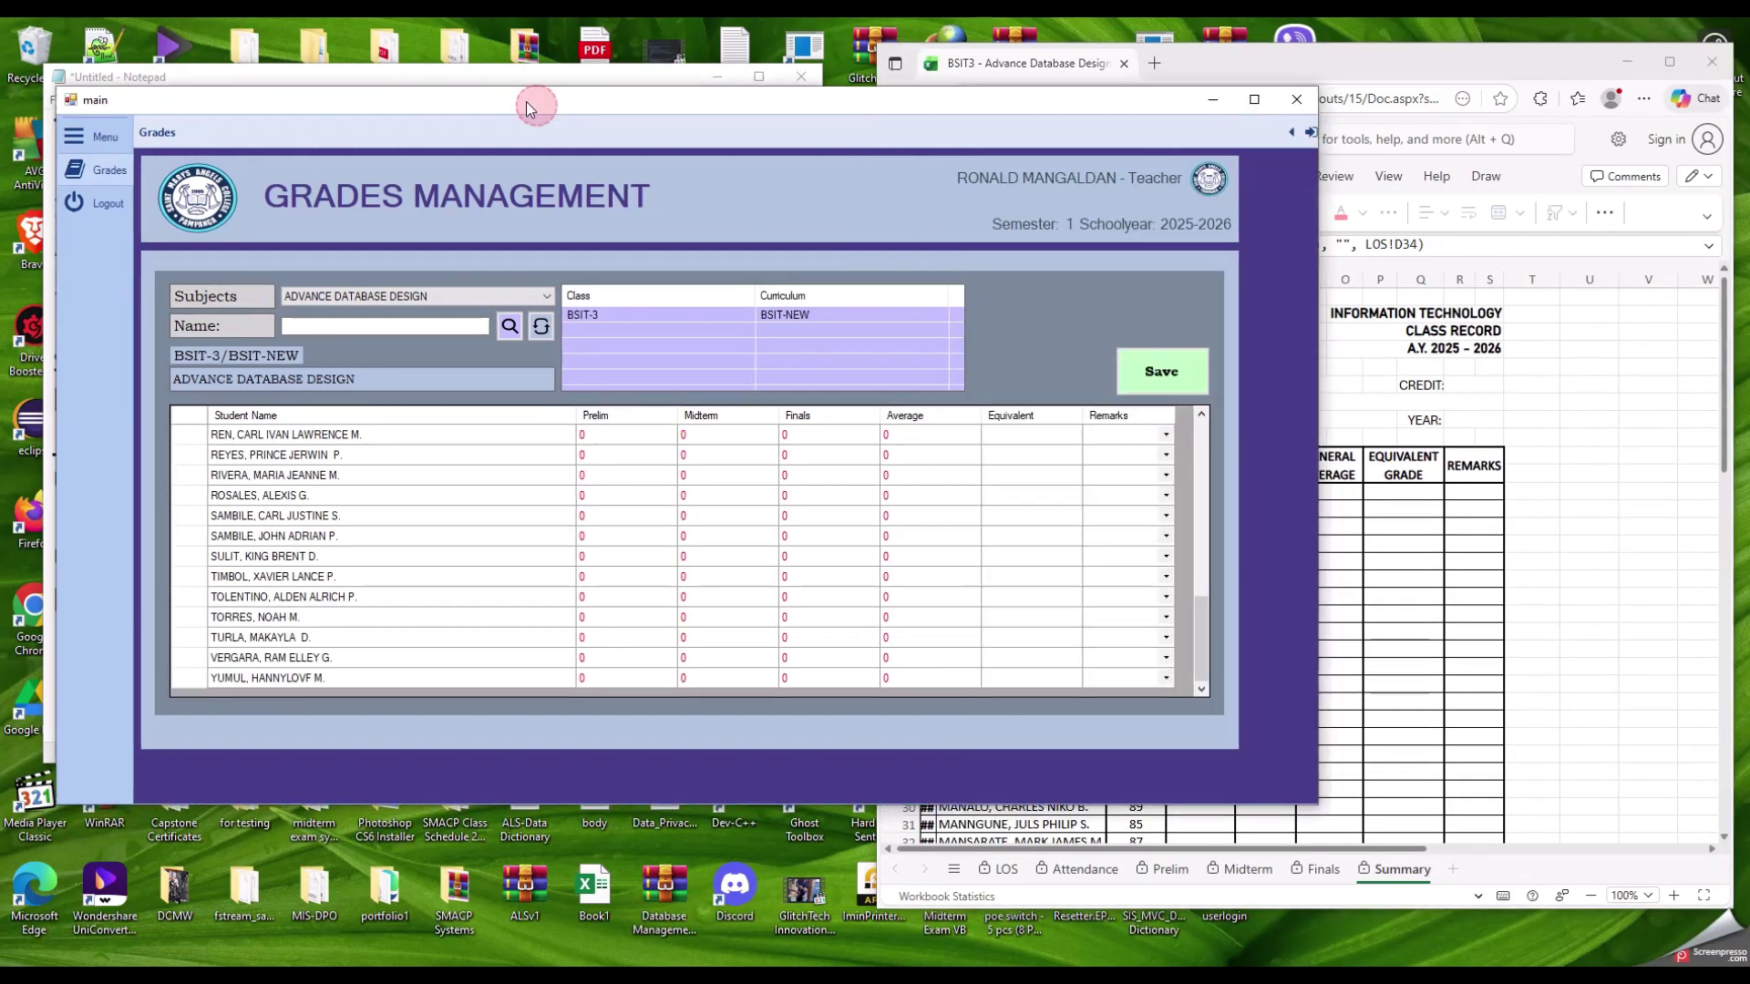
{"action": "left_click", "coordinate": [1451, 59]}
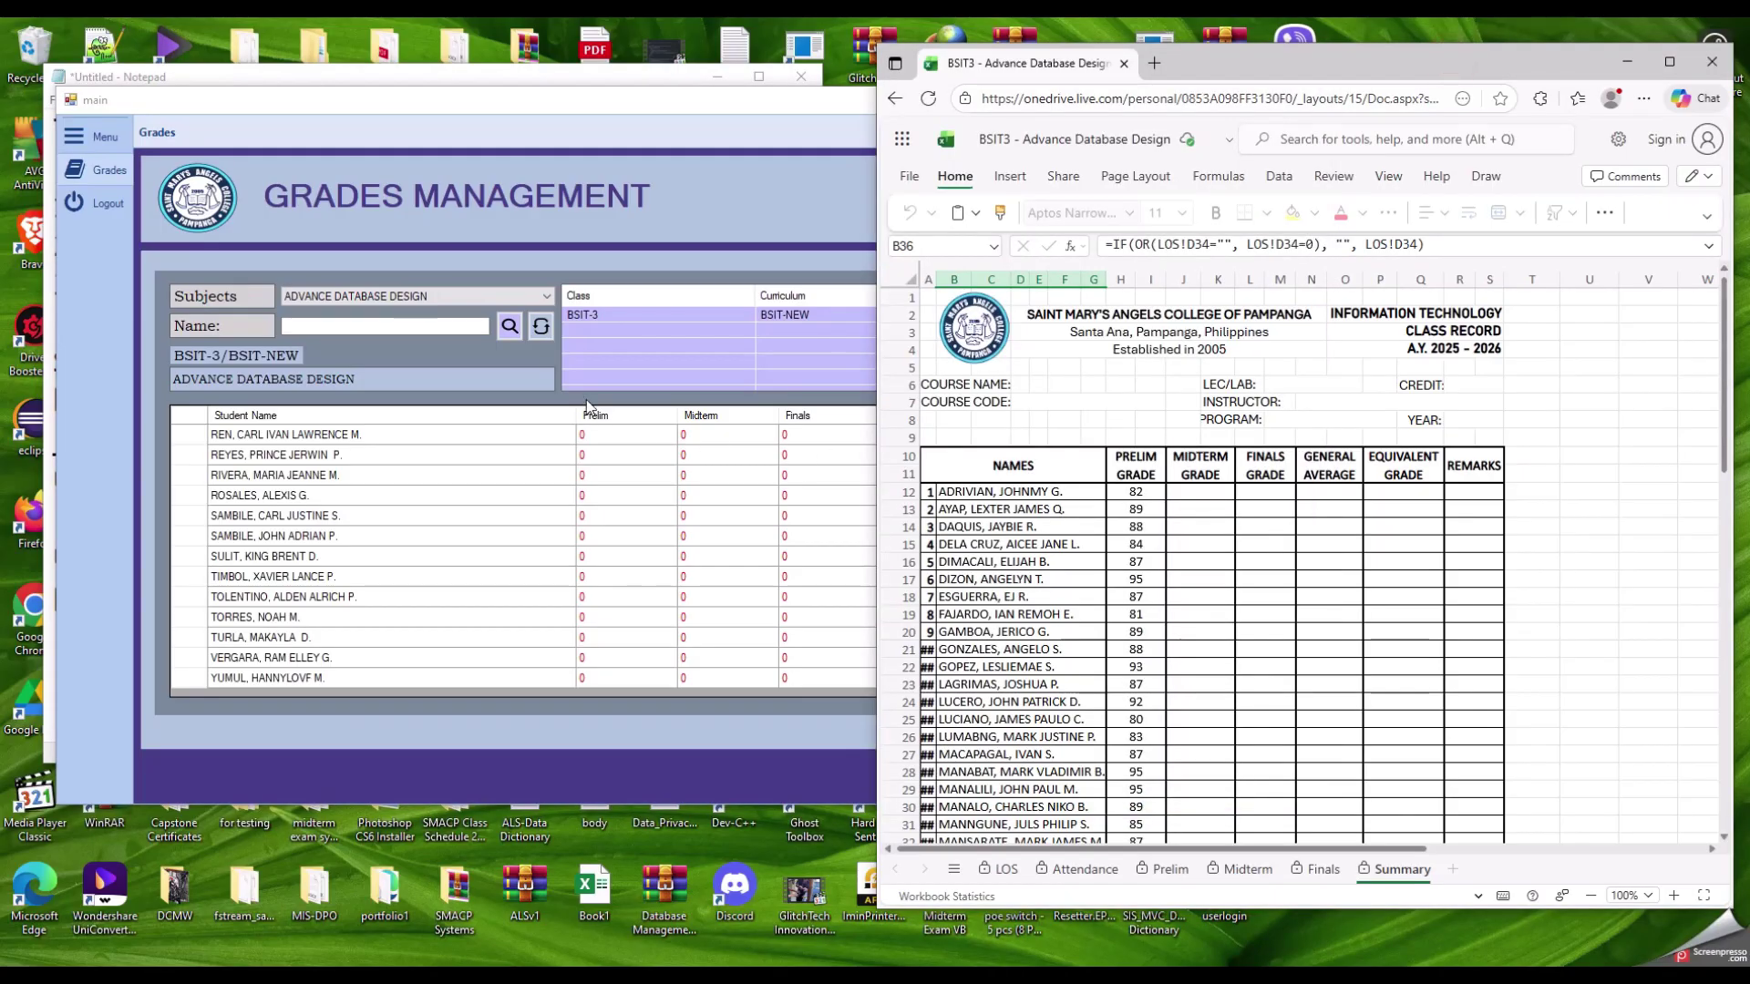
{"action": "scroll", "coordinate": [599, 483], "scroll_direction": "up", "scroll_amount": 5}
{"action": "scroll", "coordinate": [656, 585], "scroll_direction": "up", "scroll_amount": 4}
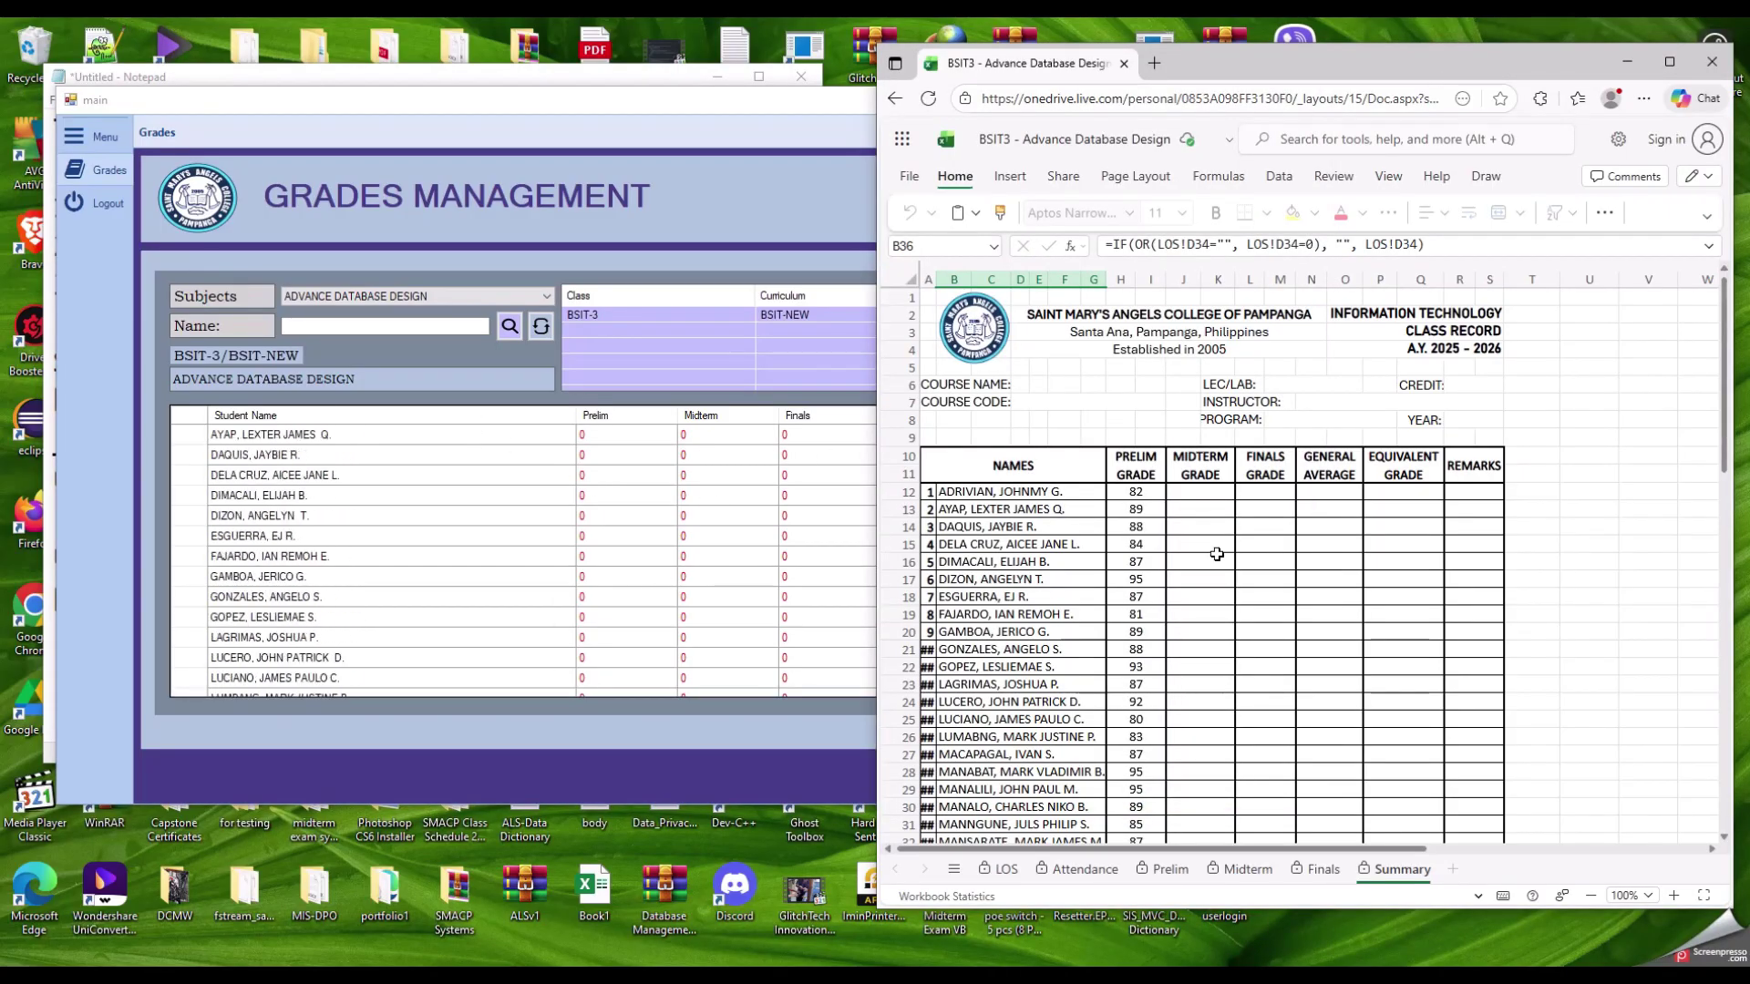
{"action": "scroll", "coordinate": [746, 527], "scroll_direction": "up", "scroll_amount": 1}
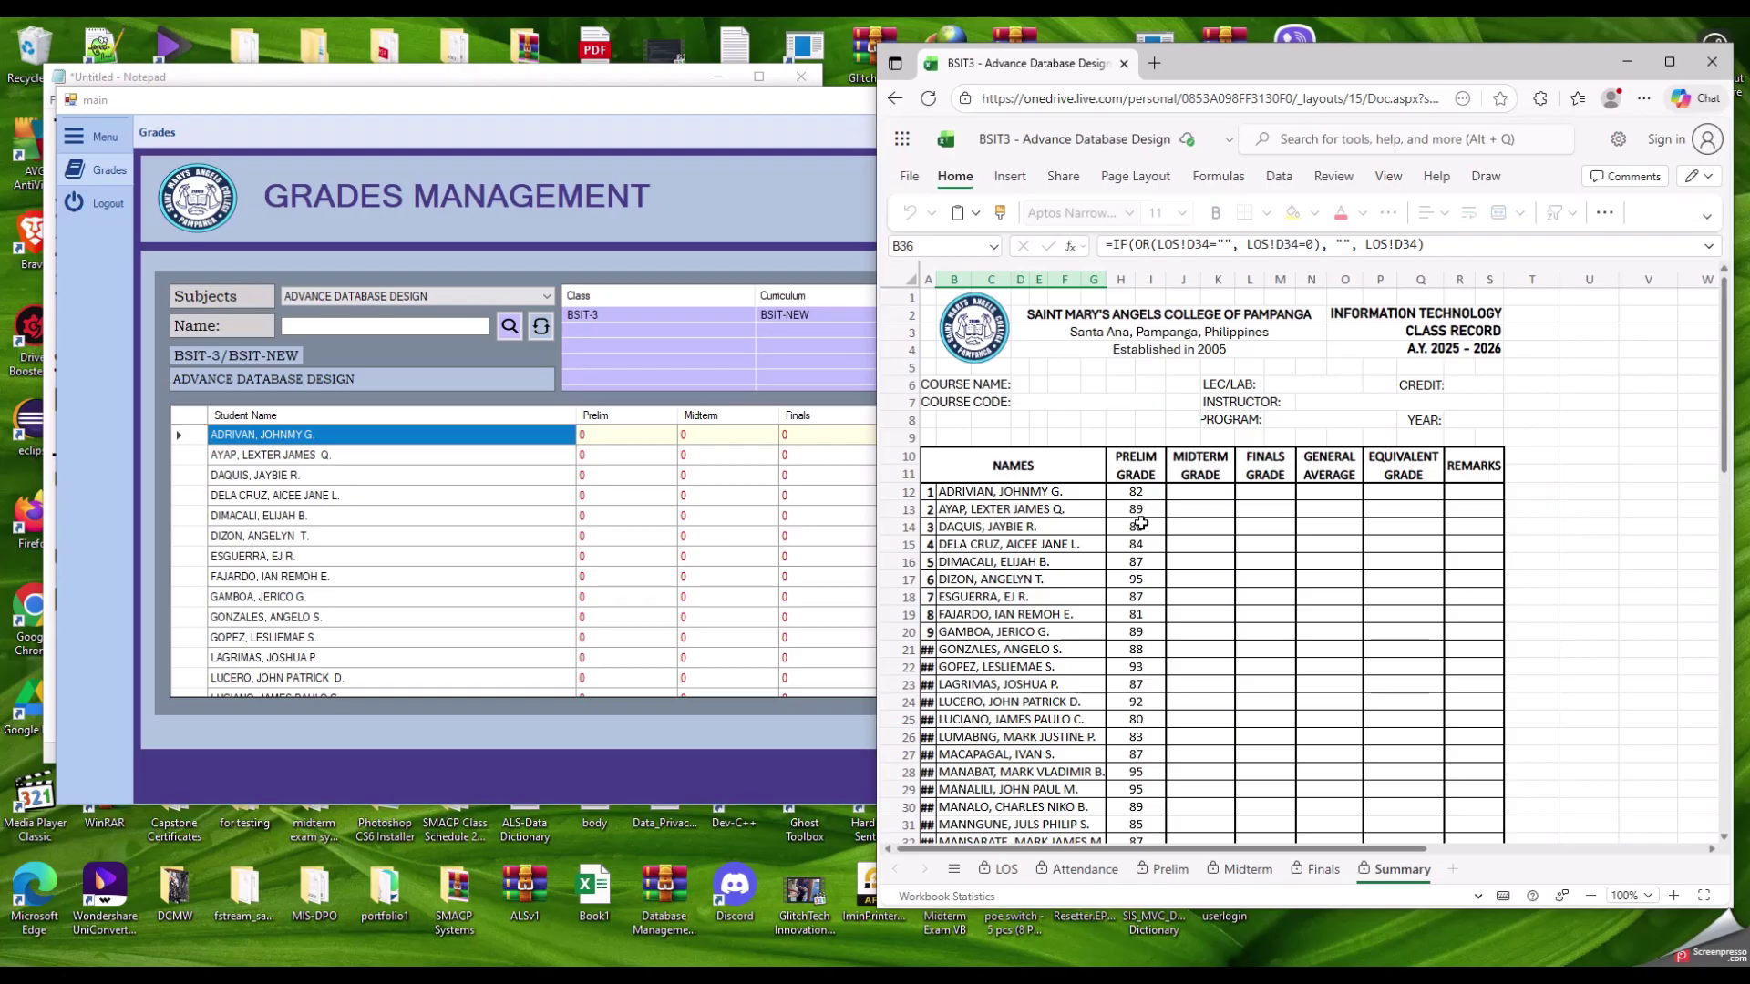
{"action": "left_click_drag", "start_coordinate": [1132, 494], "coordinate": [1135, 807]}
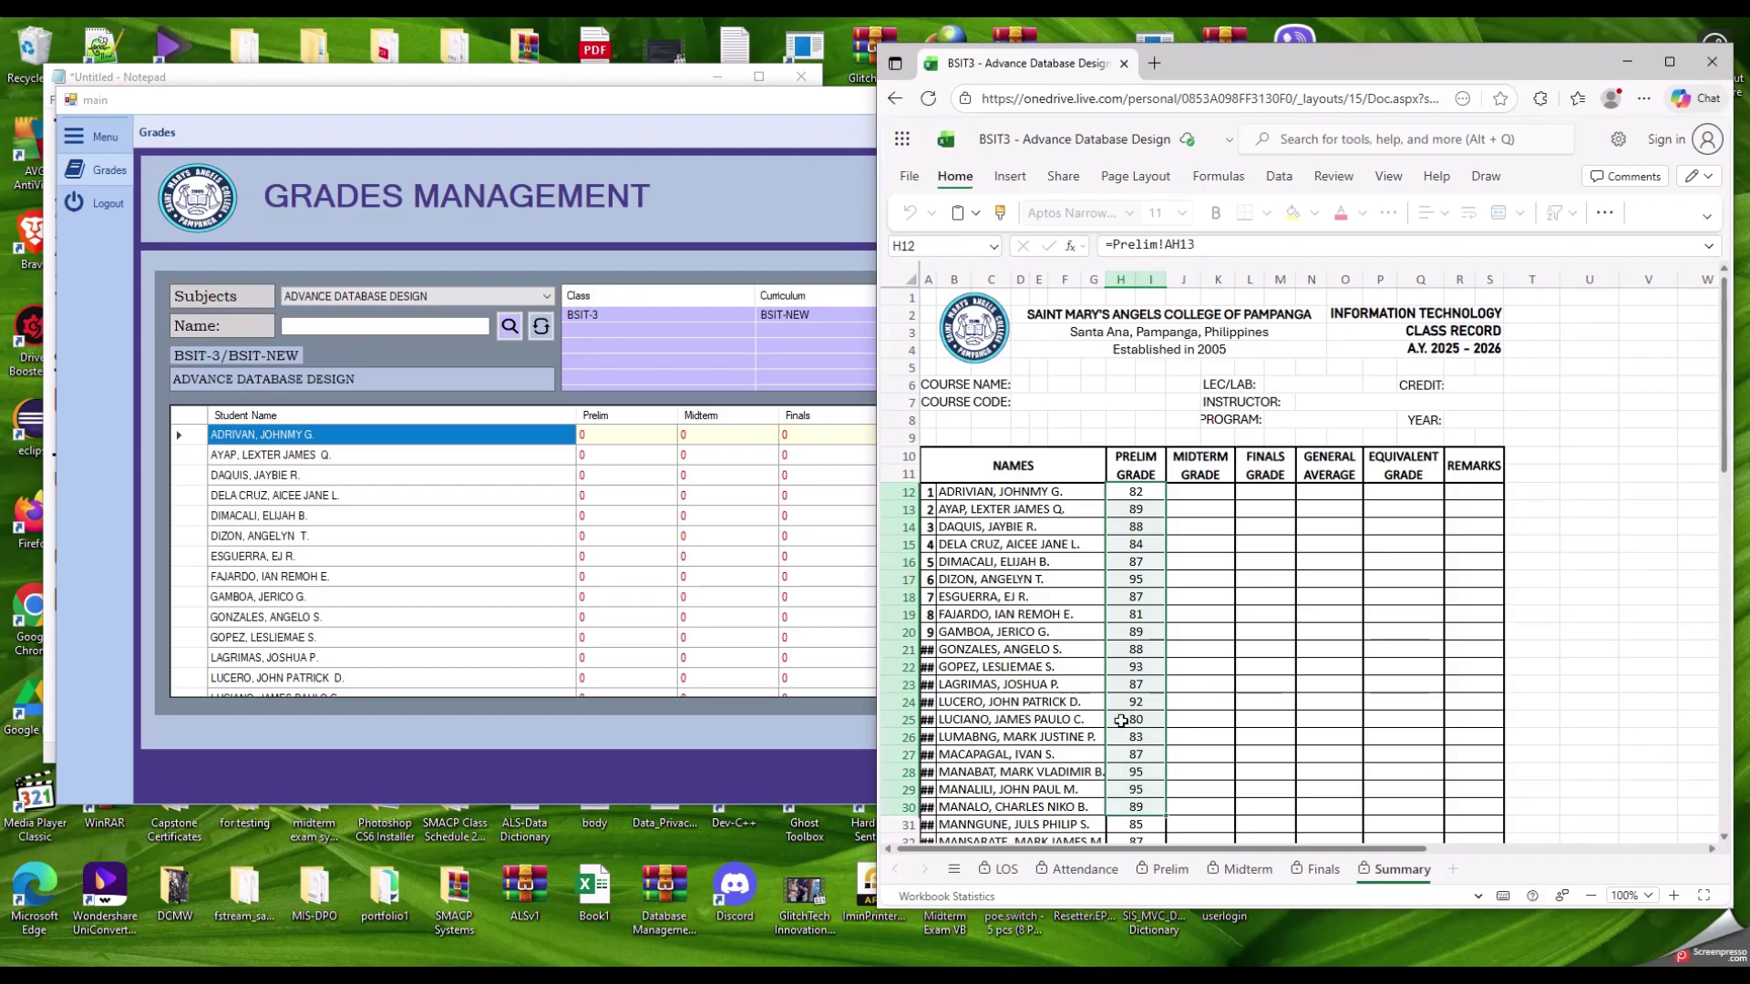
{"action": "right_click", "coordinate": [1139, 529]}
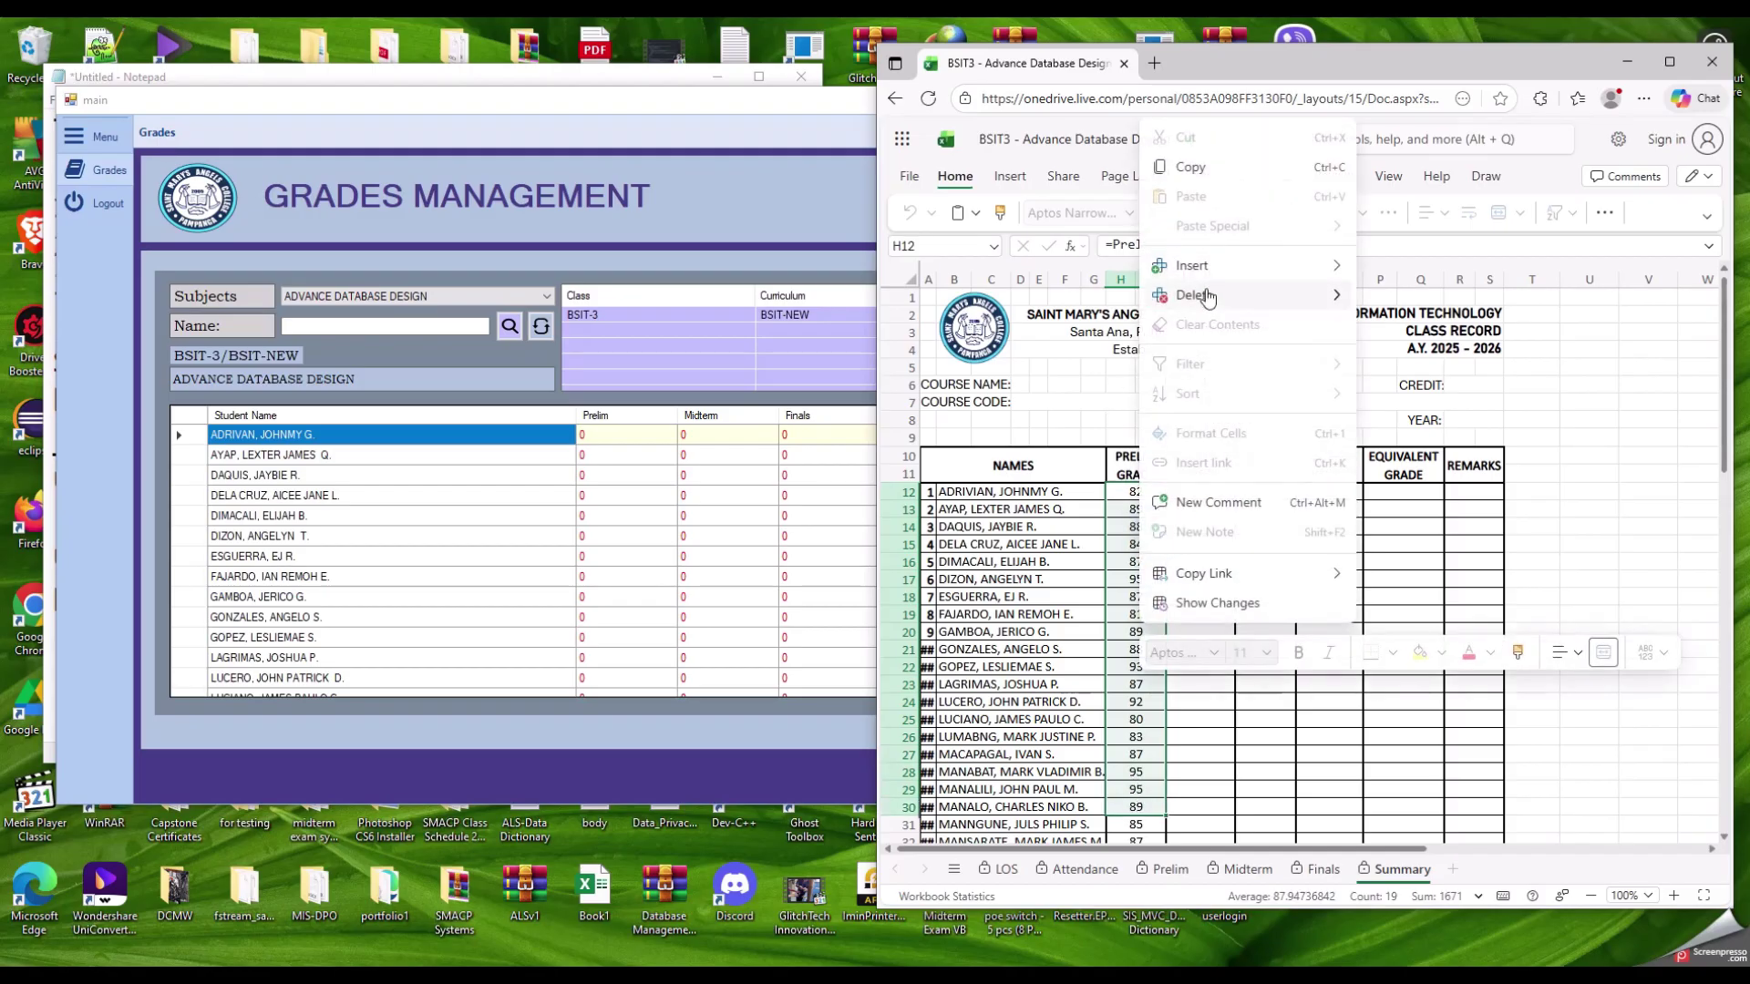
{"action": "left_click", "coordinate": [1191, 168]}
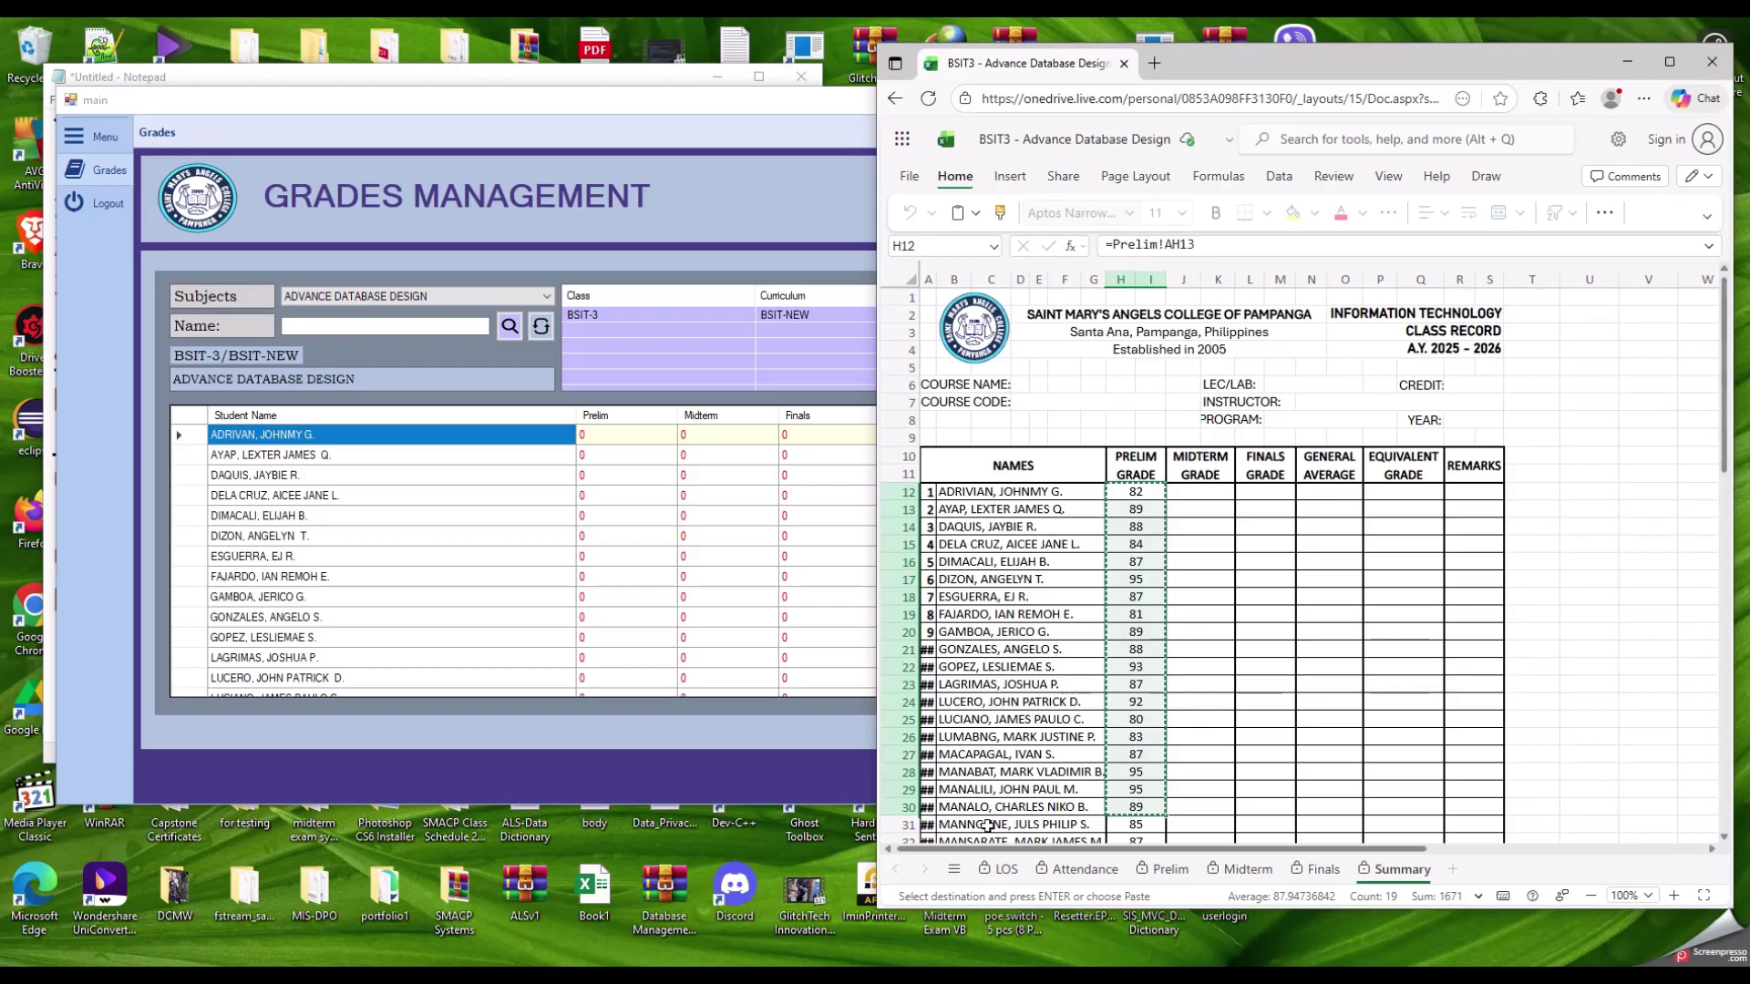
{"action": "left_click", "coordinate": [613, 435]}
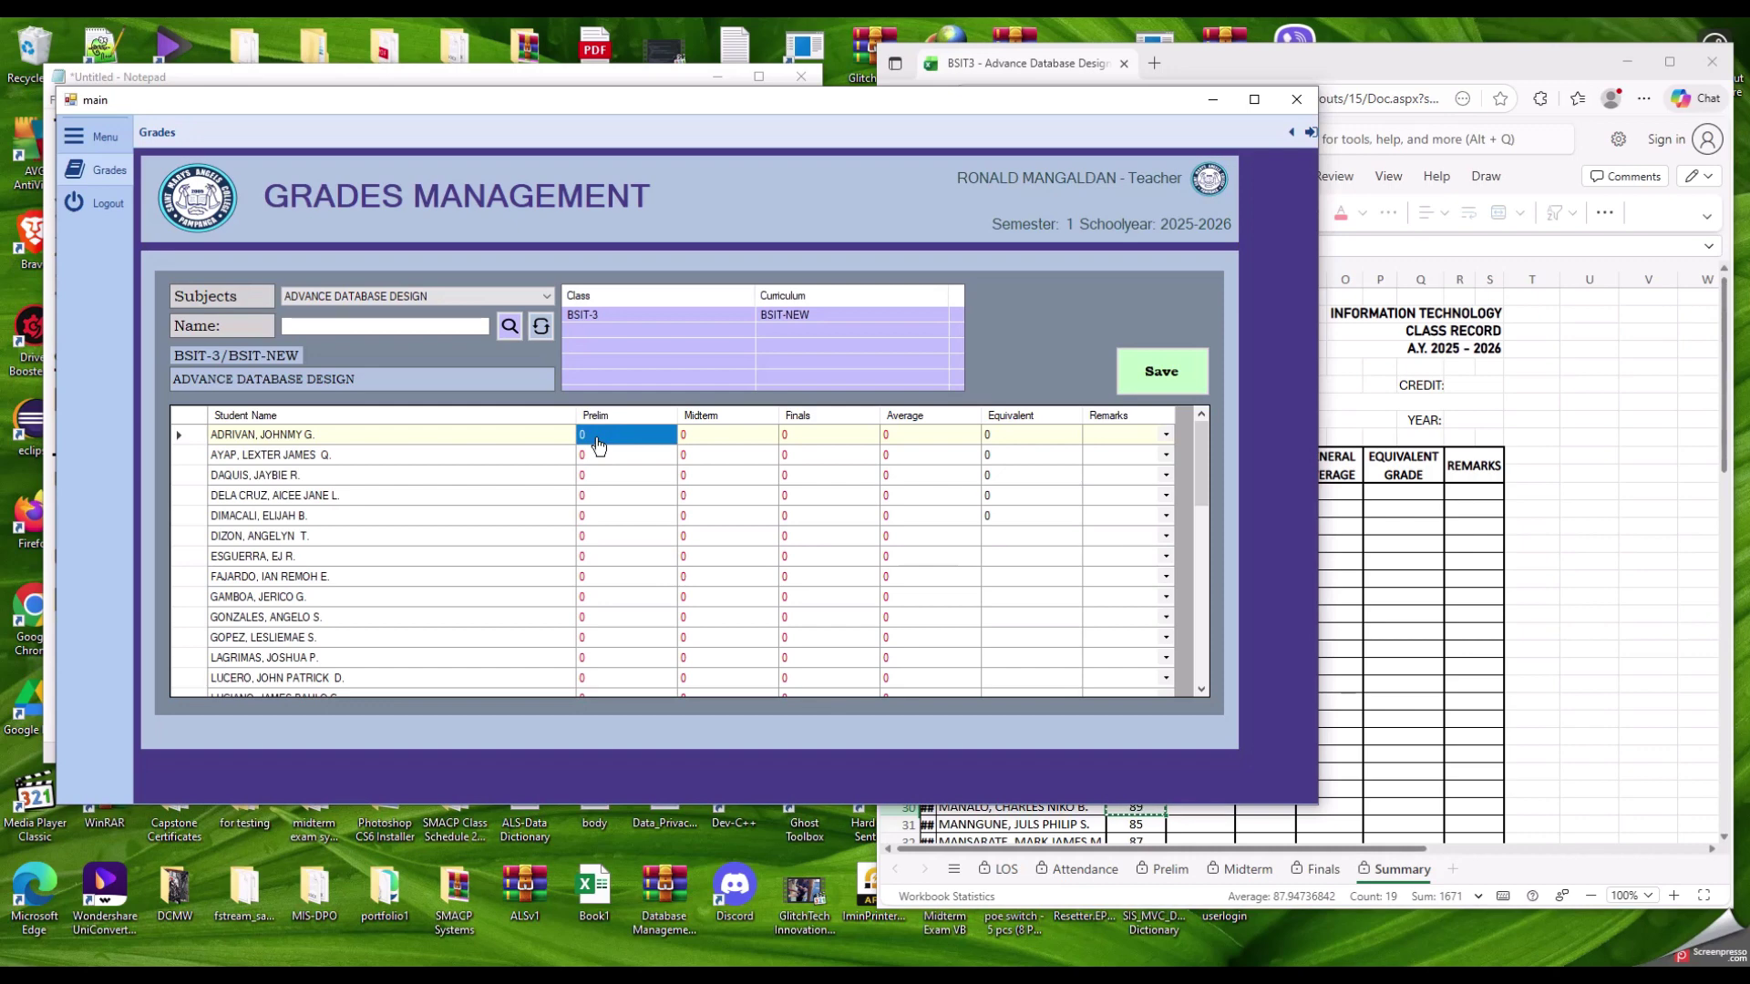
Step: Paste the copied grades into the Prelim column and check pasted values such as 89
{"action": "key", "text": "ctrl+v"}
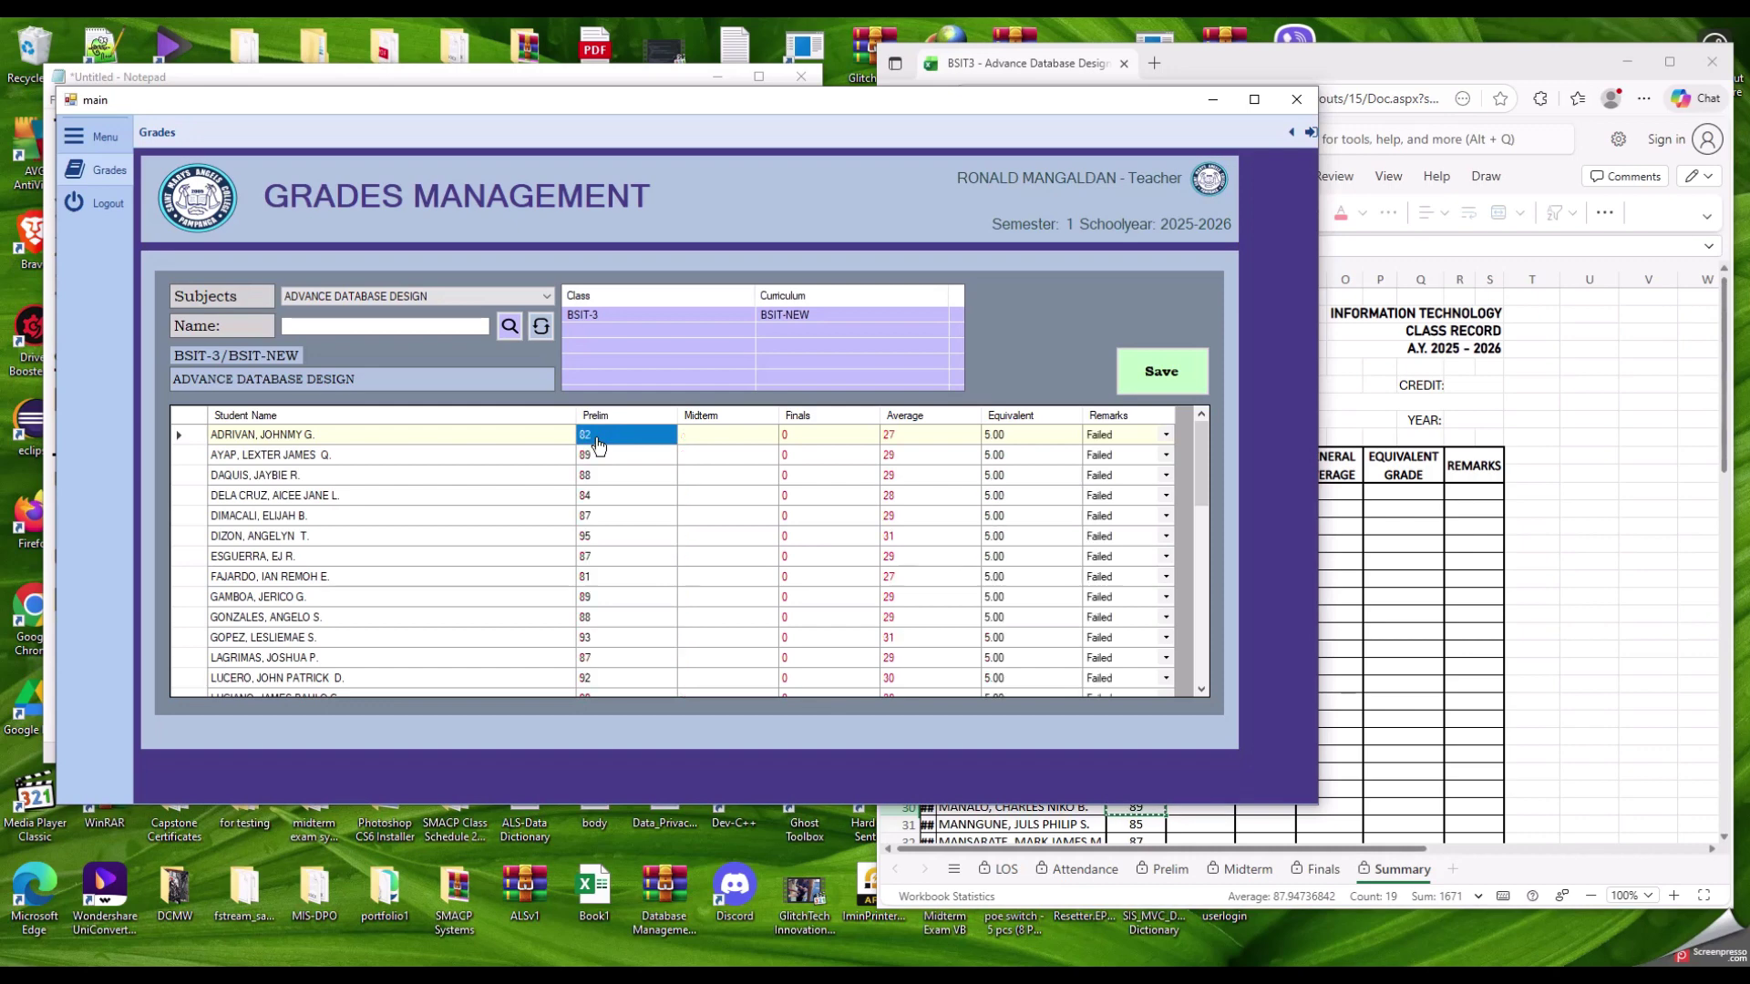
{"action": "scroll", "coordinate": [651, 565], "scroll_direction": "down", "scroll_amount": 3}
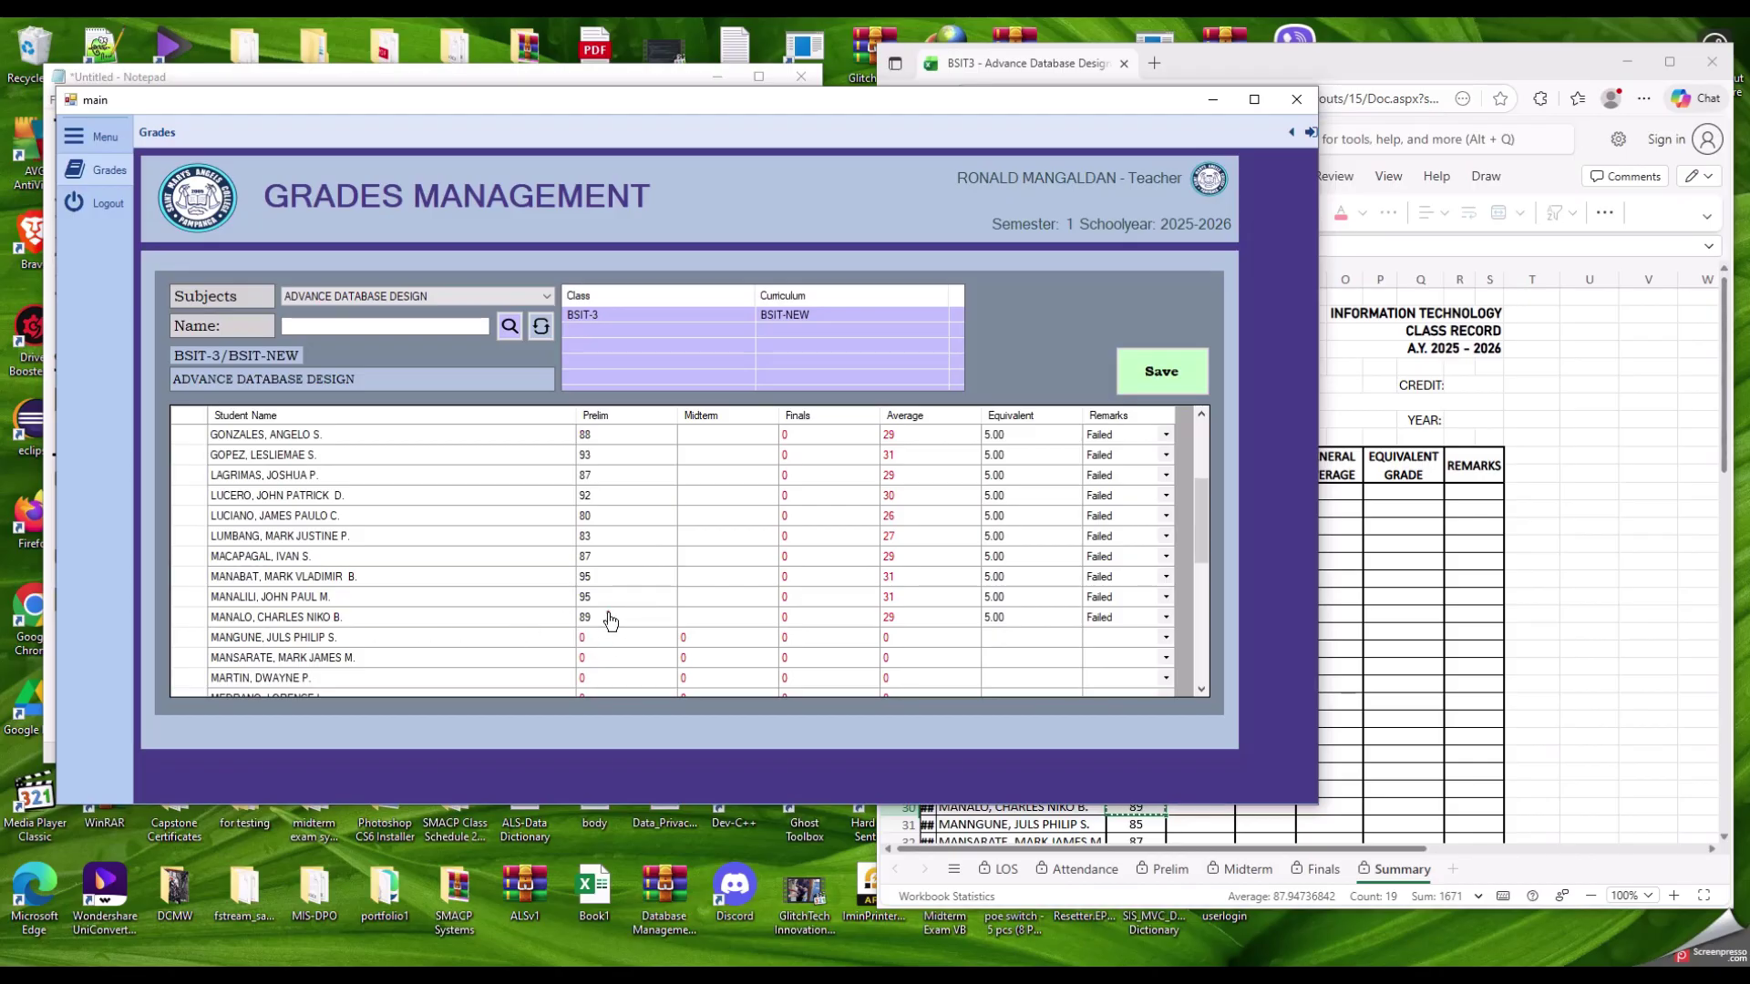
{"action": "left_click", "coordinate": [611, 619]}
{"action": "left_click", "coordinate": [1547, 517]}
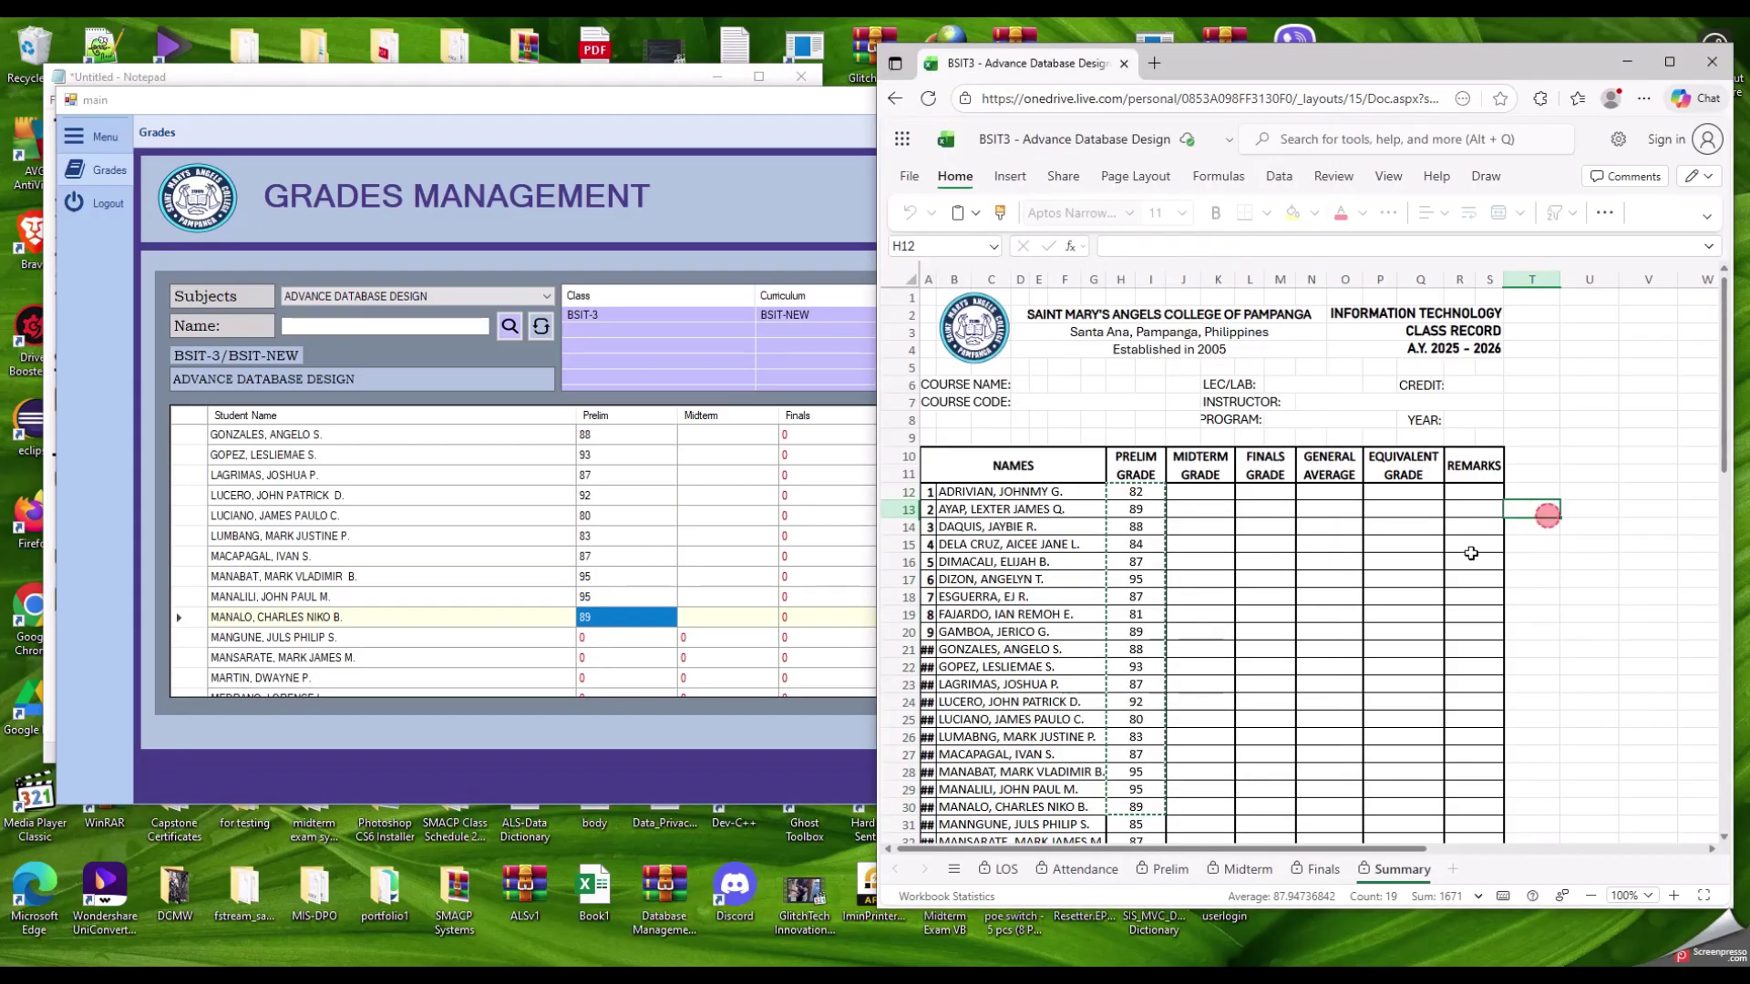
{"action": "scroll", "coordinate": [1153, 628], "scroll_direction": "down", "scroll_amount": 5}
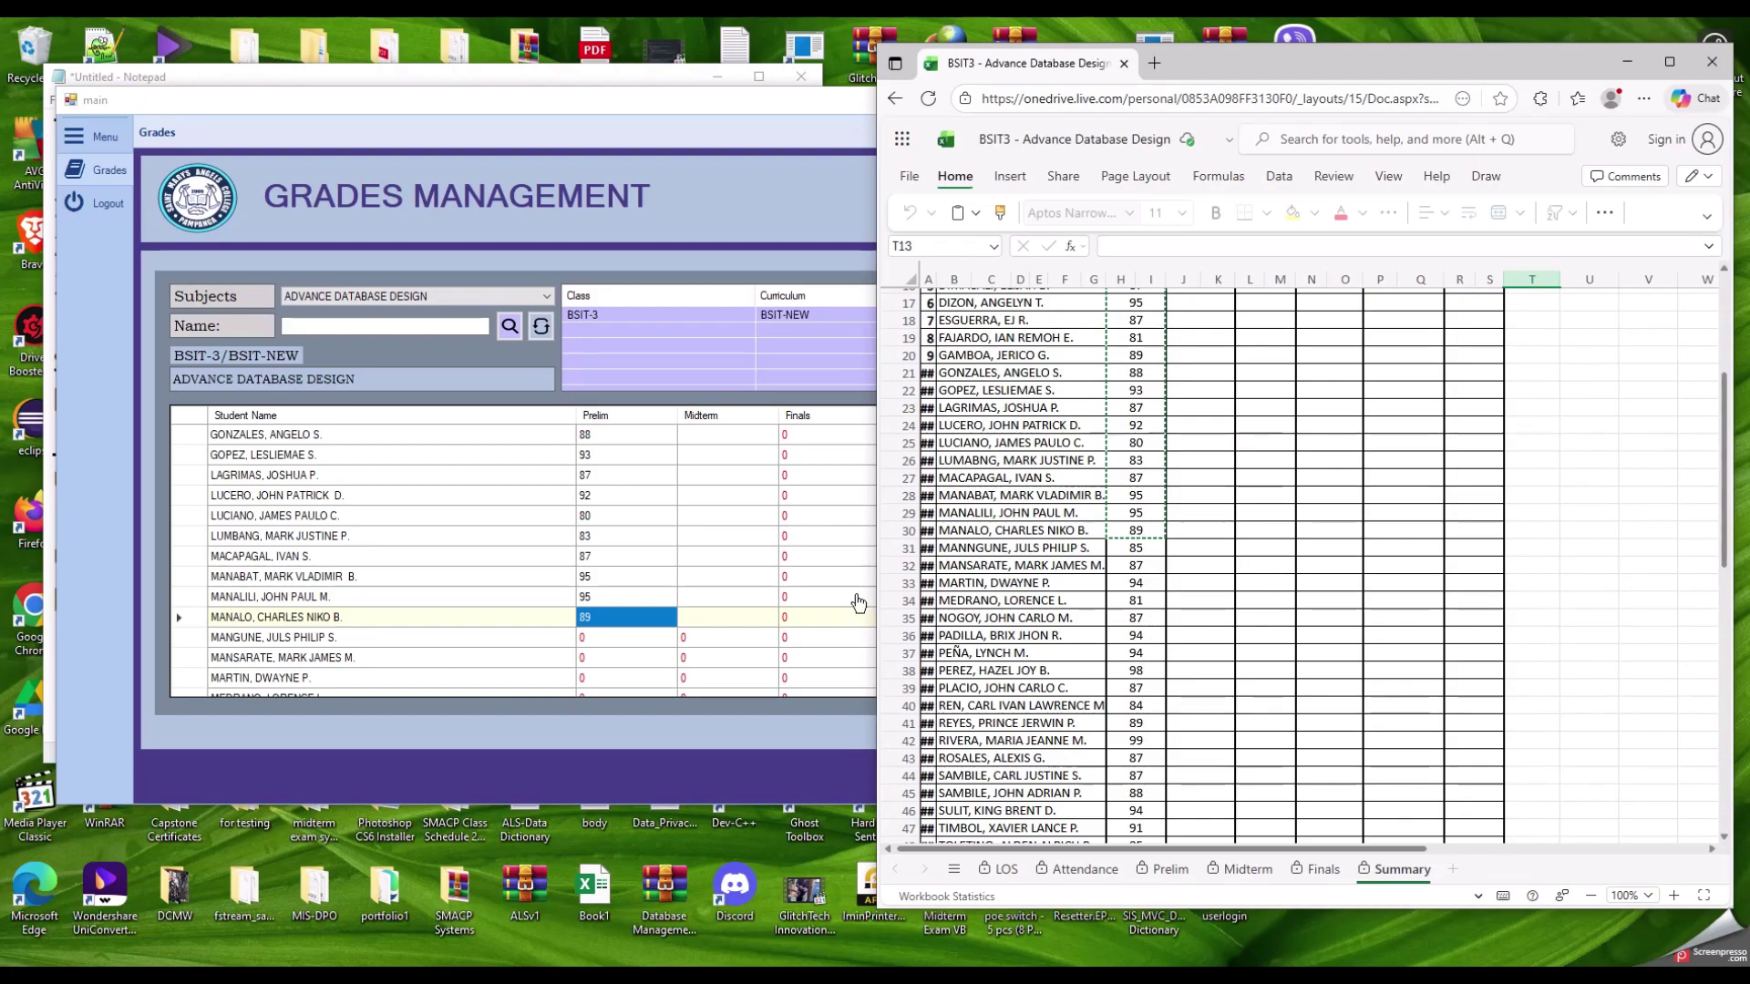
{"action": "scroll", "coordinate": [734, 596], "scroll_direction": "up", "scroll_amount": 3}
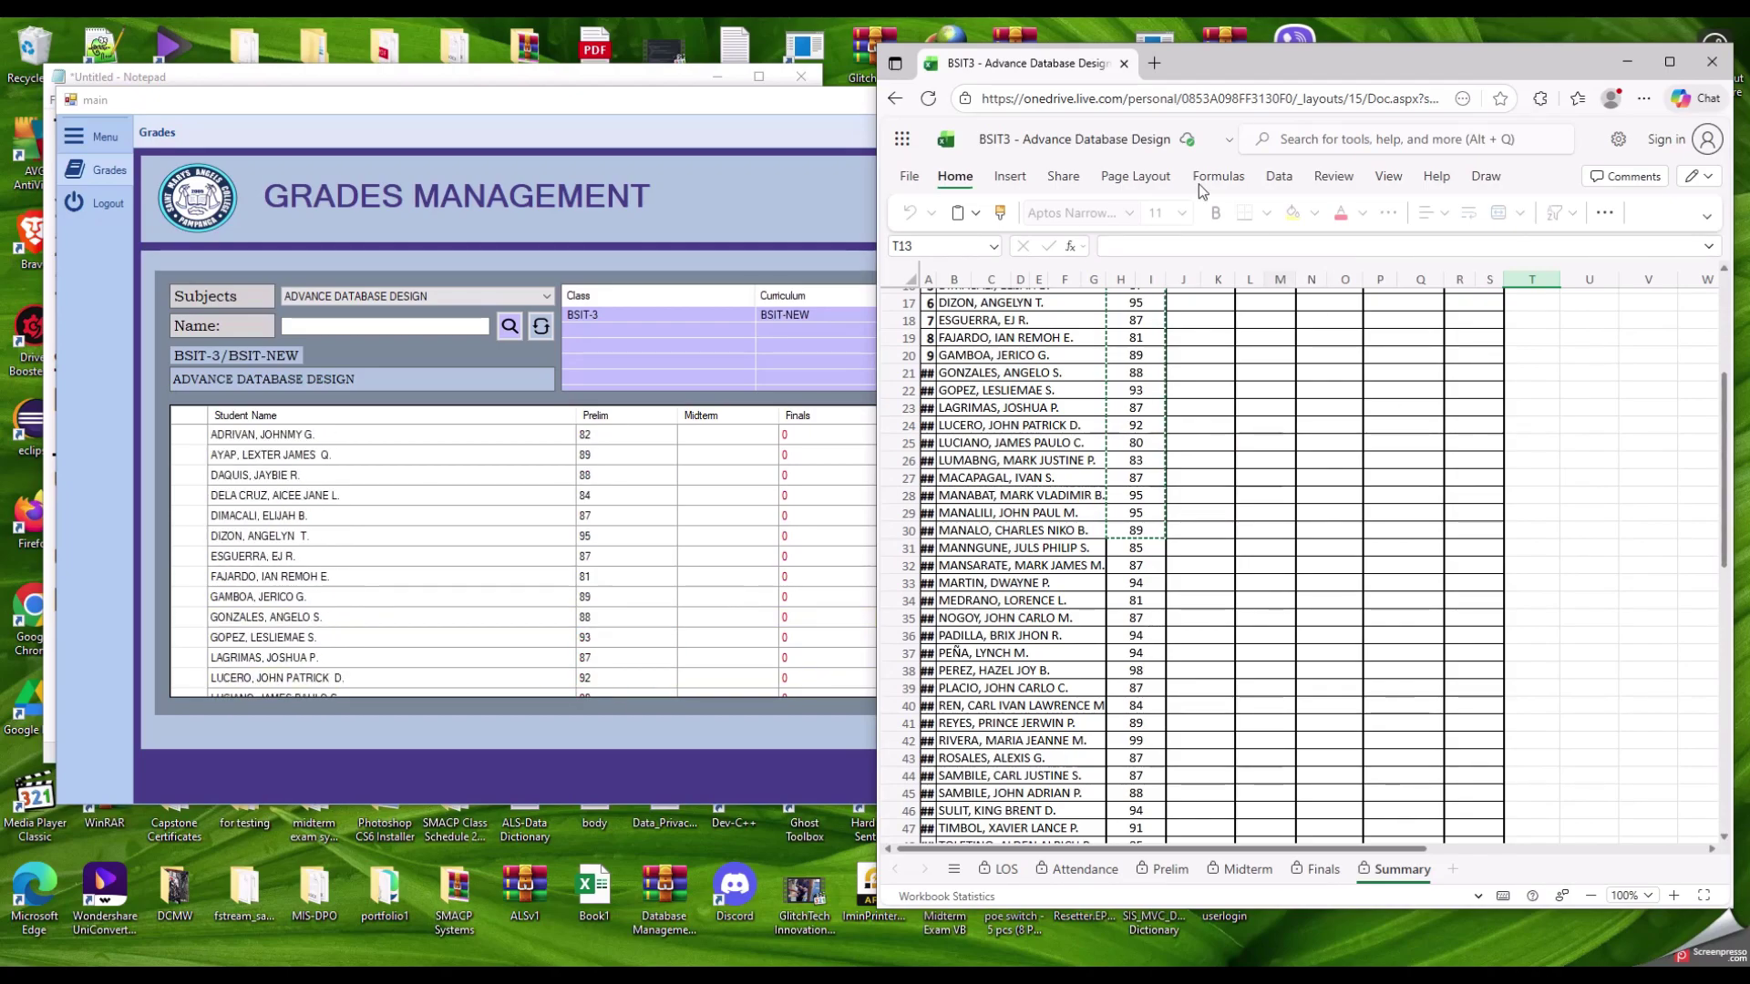
{"action": "mouse_move", "coordinate": [1307, 56]}
{"action": "left_mouse_down"}
{"action": "mouse_move", "coordinate": [1310, 82]}
{"action": "mouse_move", "coordinate": [1288, 86]}
{"action": "left_mouse_up"}
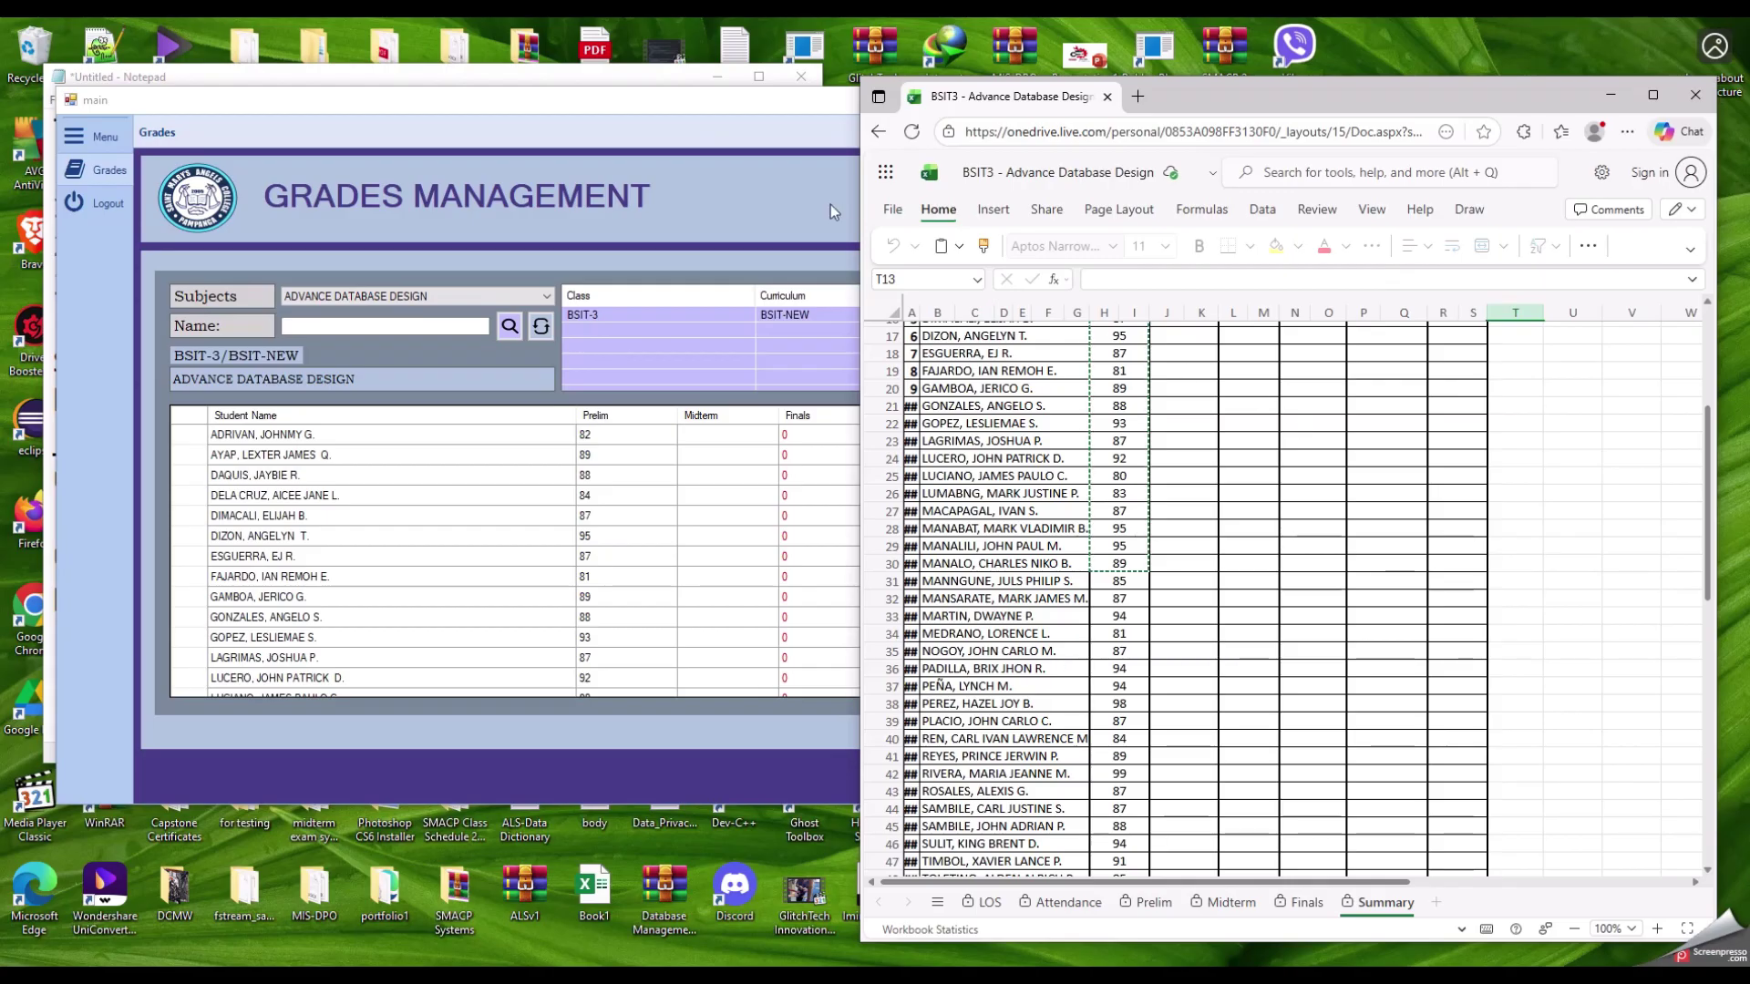
{"action": "left_click", "coordinate": [697, 99]}
{"action": "scroll", "coordinate": [556, 545], "scroll_direction": "down", "scroll_amount": 4}
{"action": "left_click", "coordinate": [580, 554]}
{"action": "scroll", "coordinate": [575, 548], "scroll_direction": "up", "scroll_amount": 4}
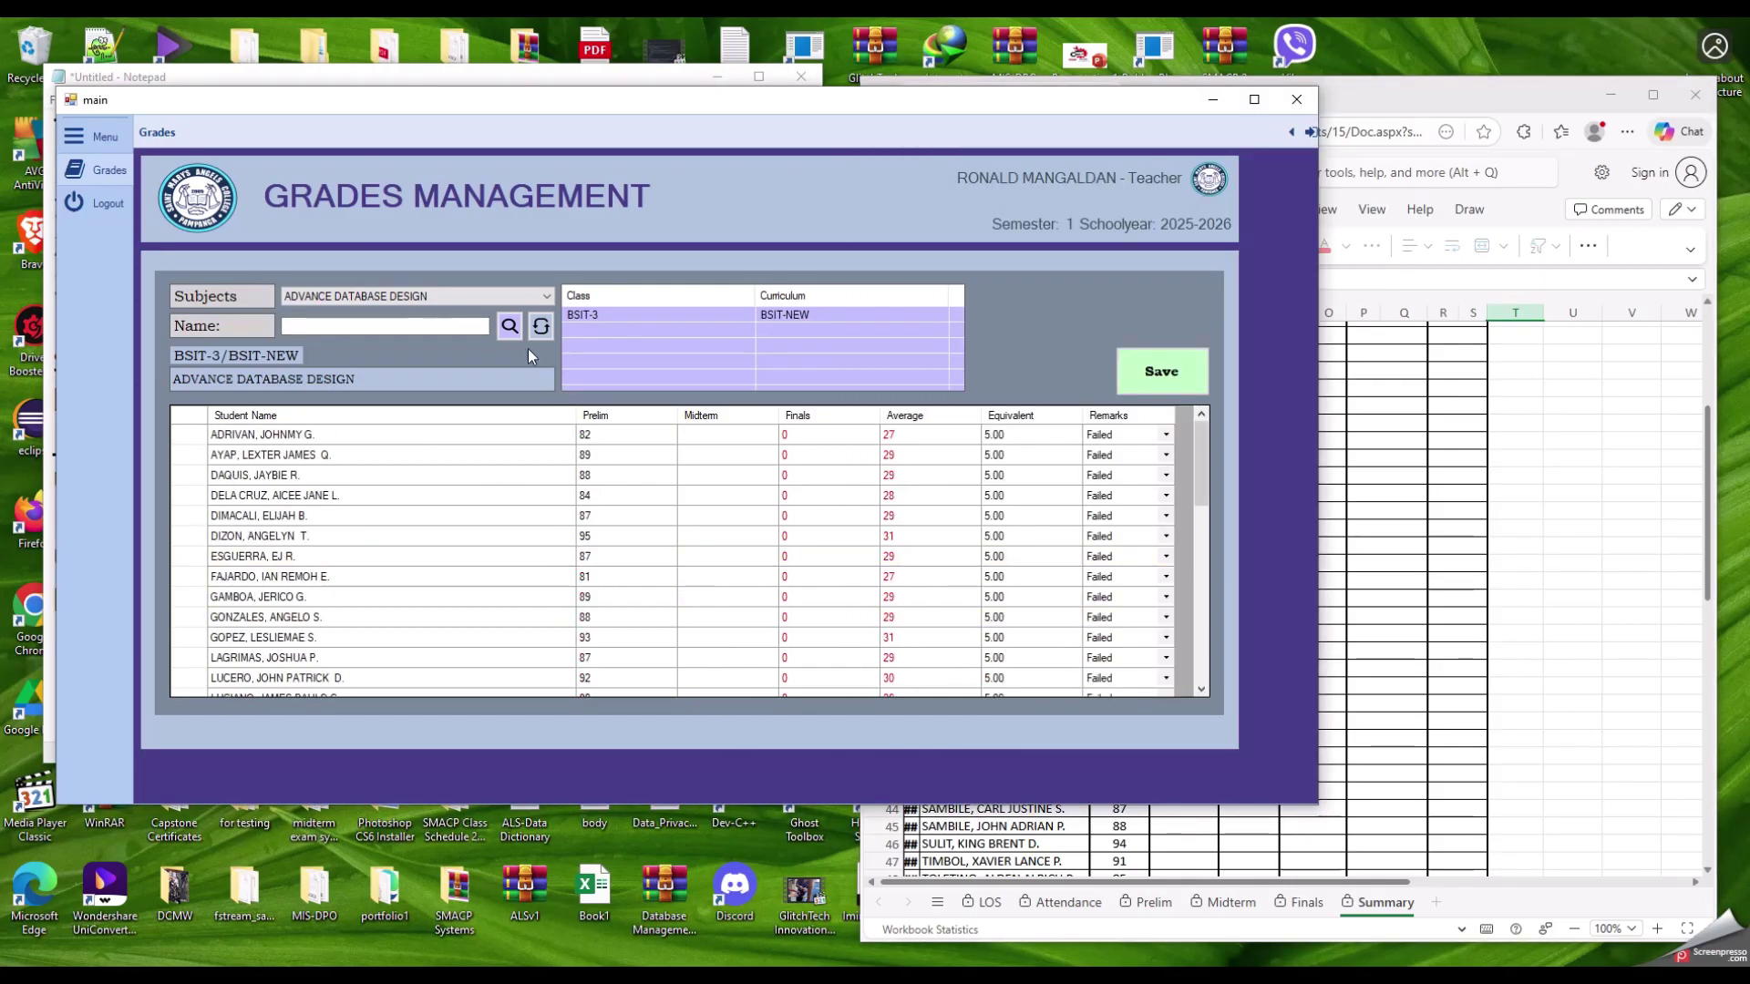
{"action": "scroll", "coordinate": [862, 524], "scroll_direction": "down", "scroll_amount": 1}
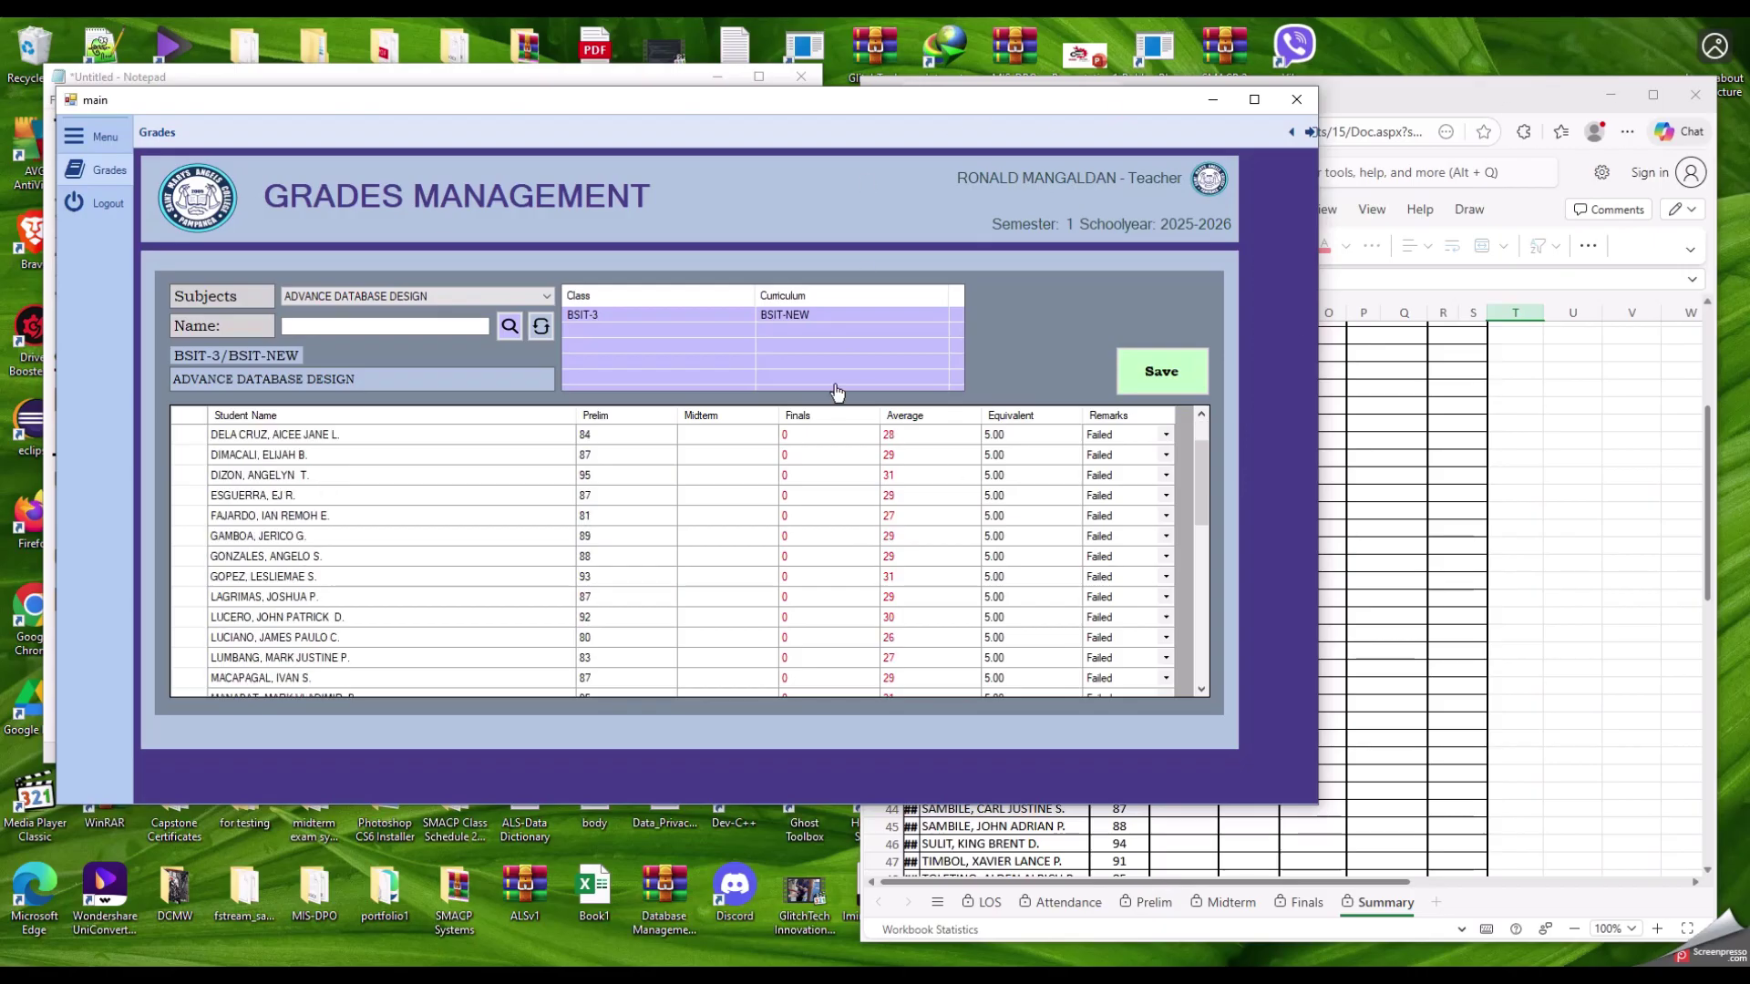
{"action": "scroll", "coordinate": [792, 483], "scroll_direction": "up", "scroll_amount": 1}
Step: Re-copy the Prelim grades from column H of the Excel Summary sheet
{"action": "left_click", "coordinate": [1441, 93]}
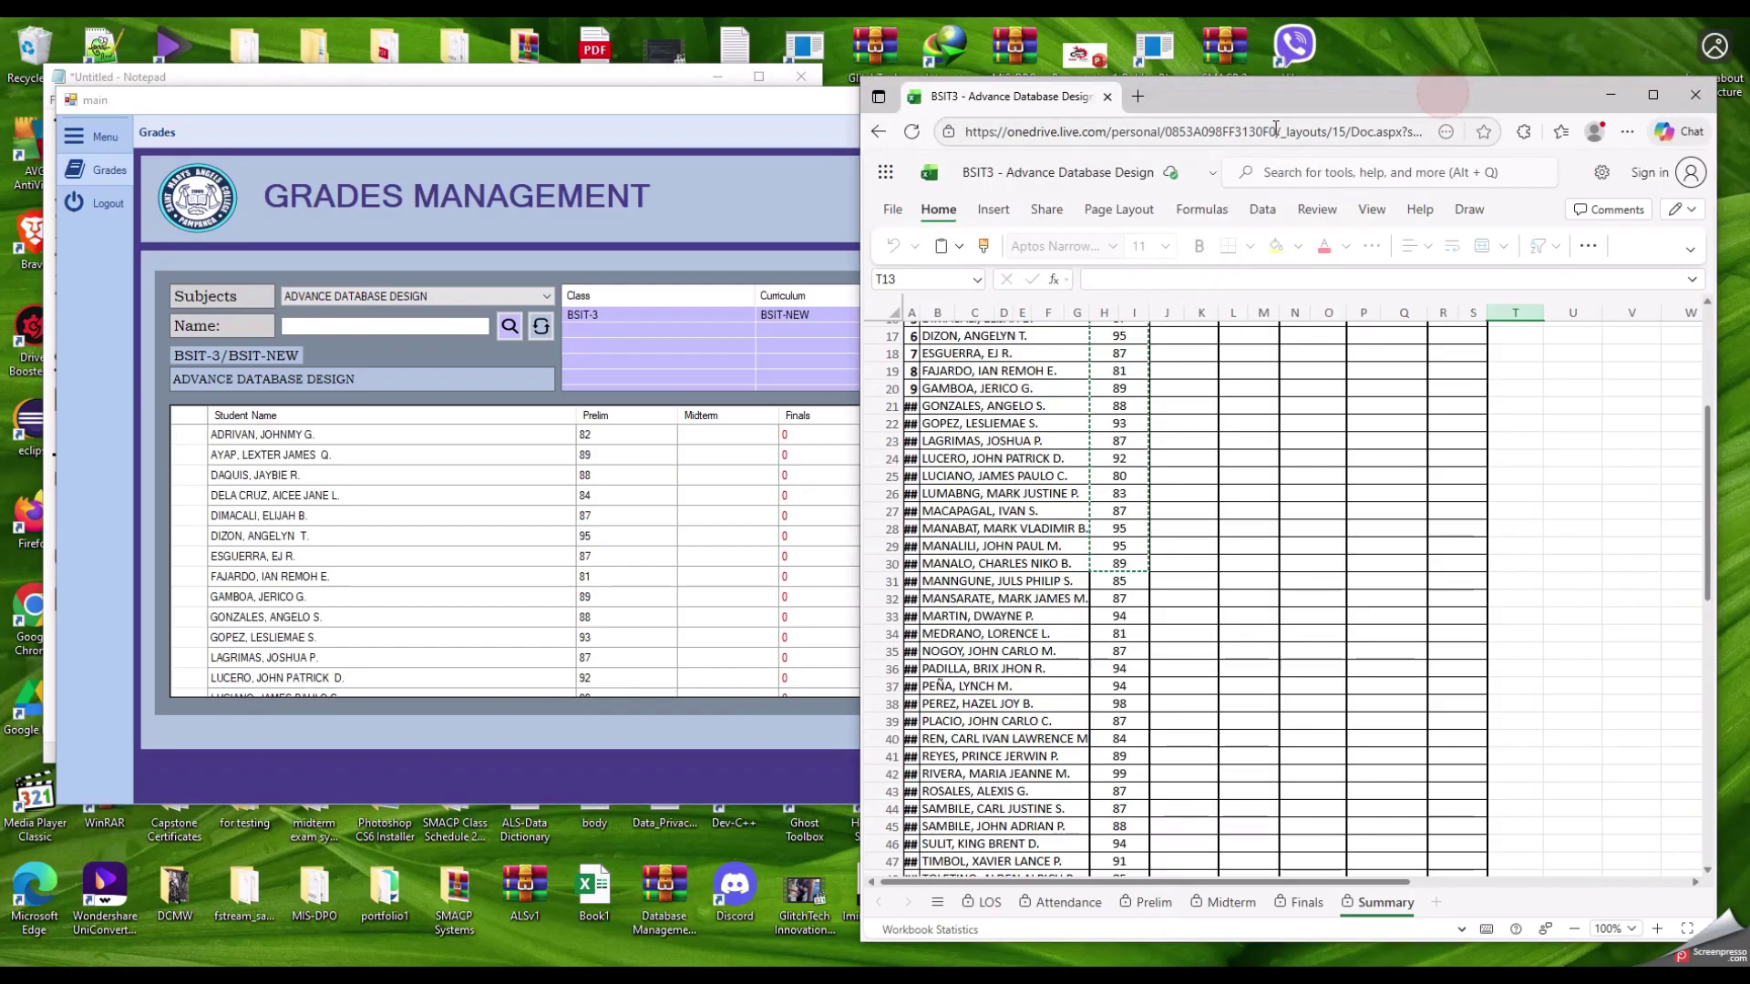
{"action": "left_click", "coordinate": [1119, 423]}
{"action": "scroll", "coordinate": [1099, 445], "scroll_direction": "down", "scroll_amount": 6}
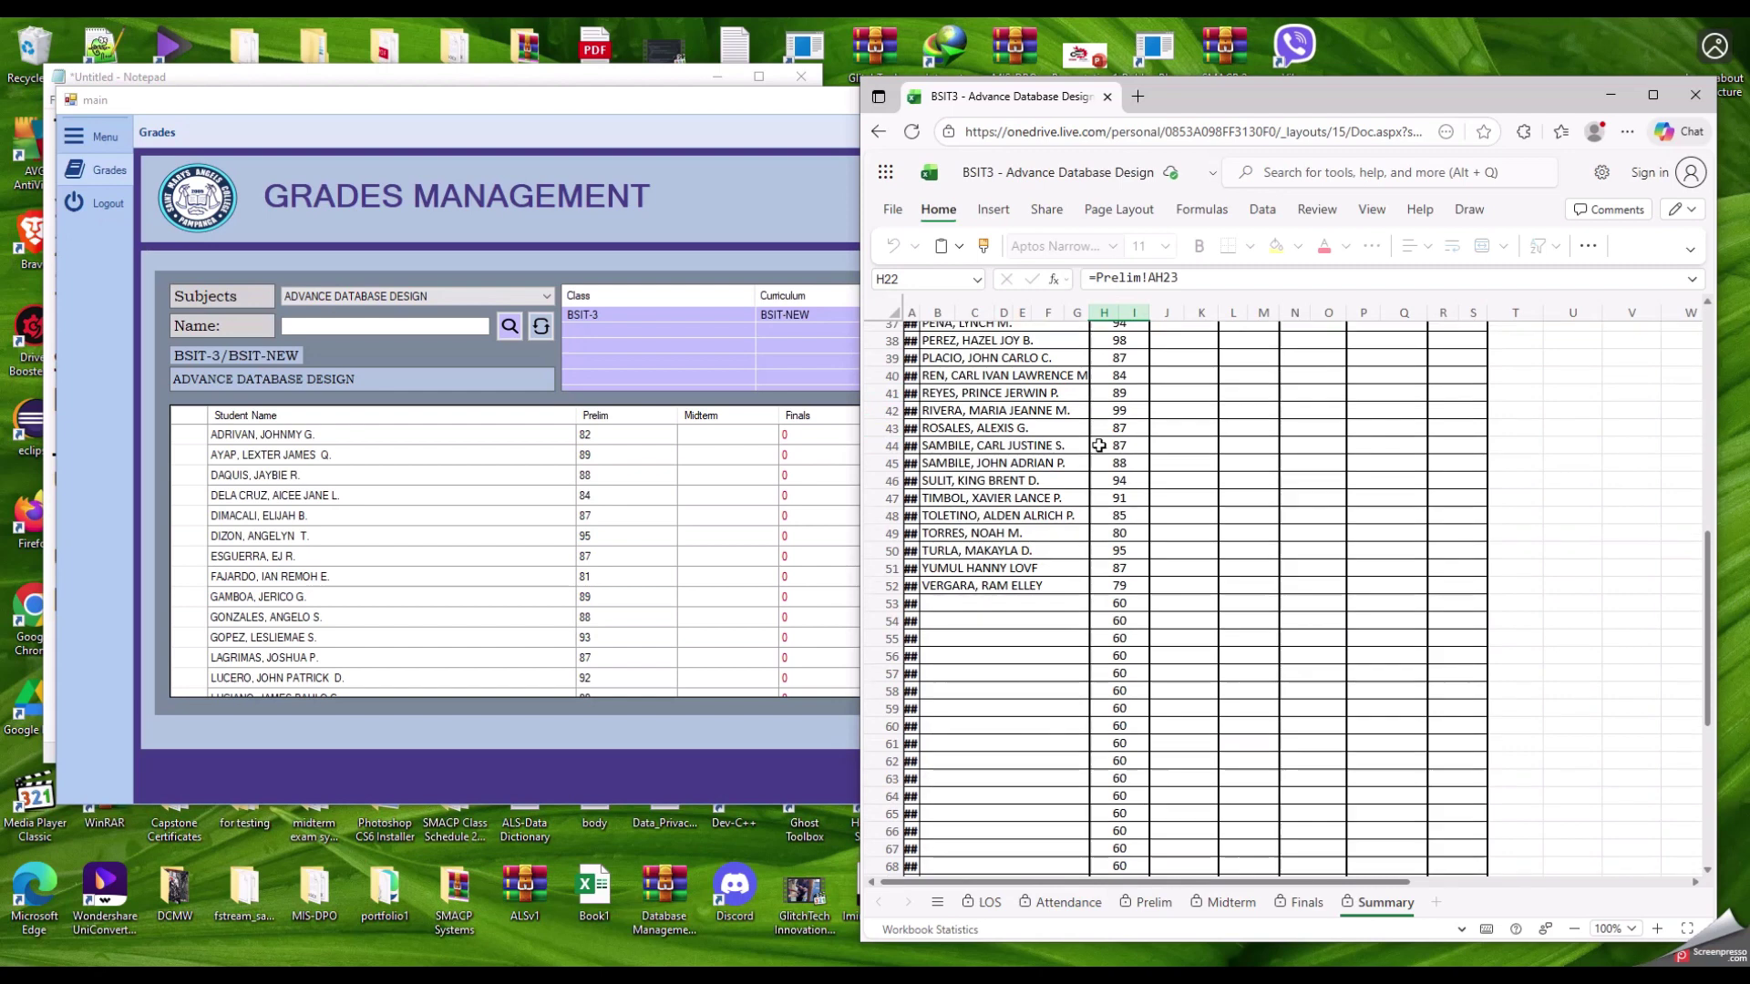
{"action": "scroll", "coordinate": [1099, 445], "scroll_direction": "up", "scroll_amount": 12}
{"action": "left_click_drag", "start_coordinate": [1119, 524], "coordinate": [1119, 856]}
{"action": "key", "text": "ctrl+c"}
{"action": "left_click", "coordinate": [1119, 542]}
{"action": "scroll", "coordinate": [1090, 594], "scroll_direction": "down", "scroll_amount": 5}
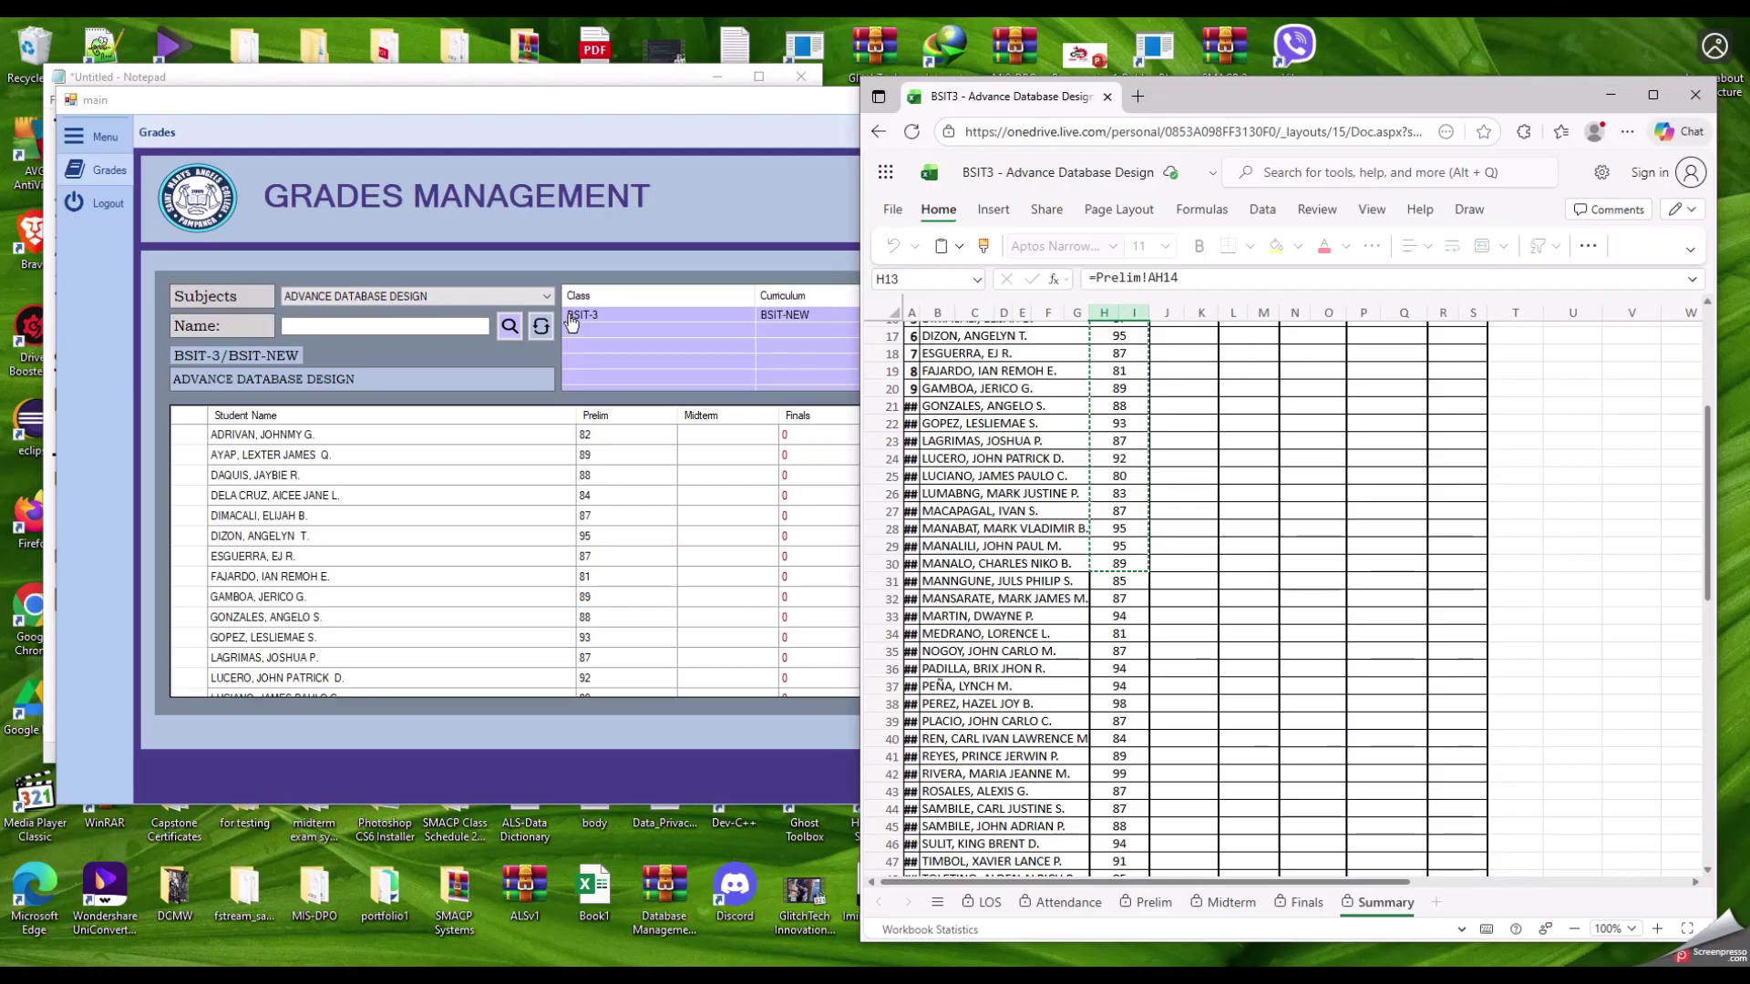
Step: Scroll through the grades grid to compare the pasted Prelim values with the spreadsheet
{"action": "left_click", "coordinate": [446, 122]}
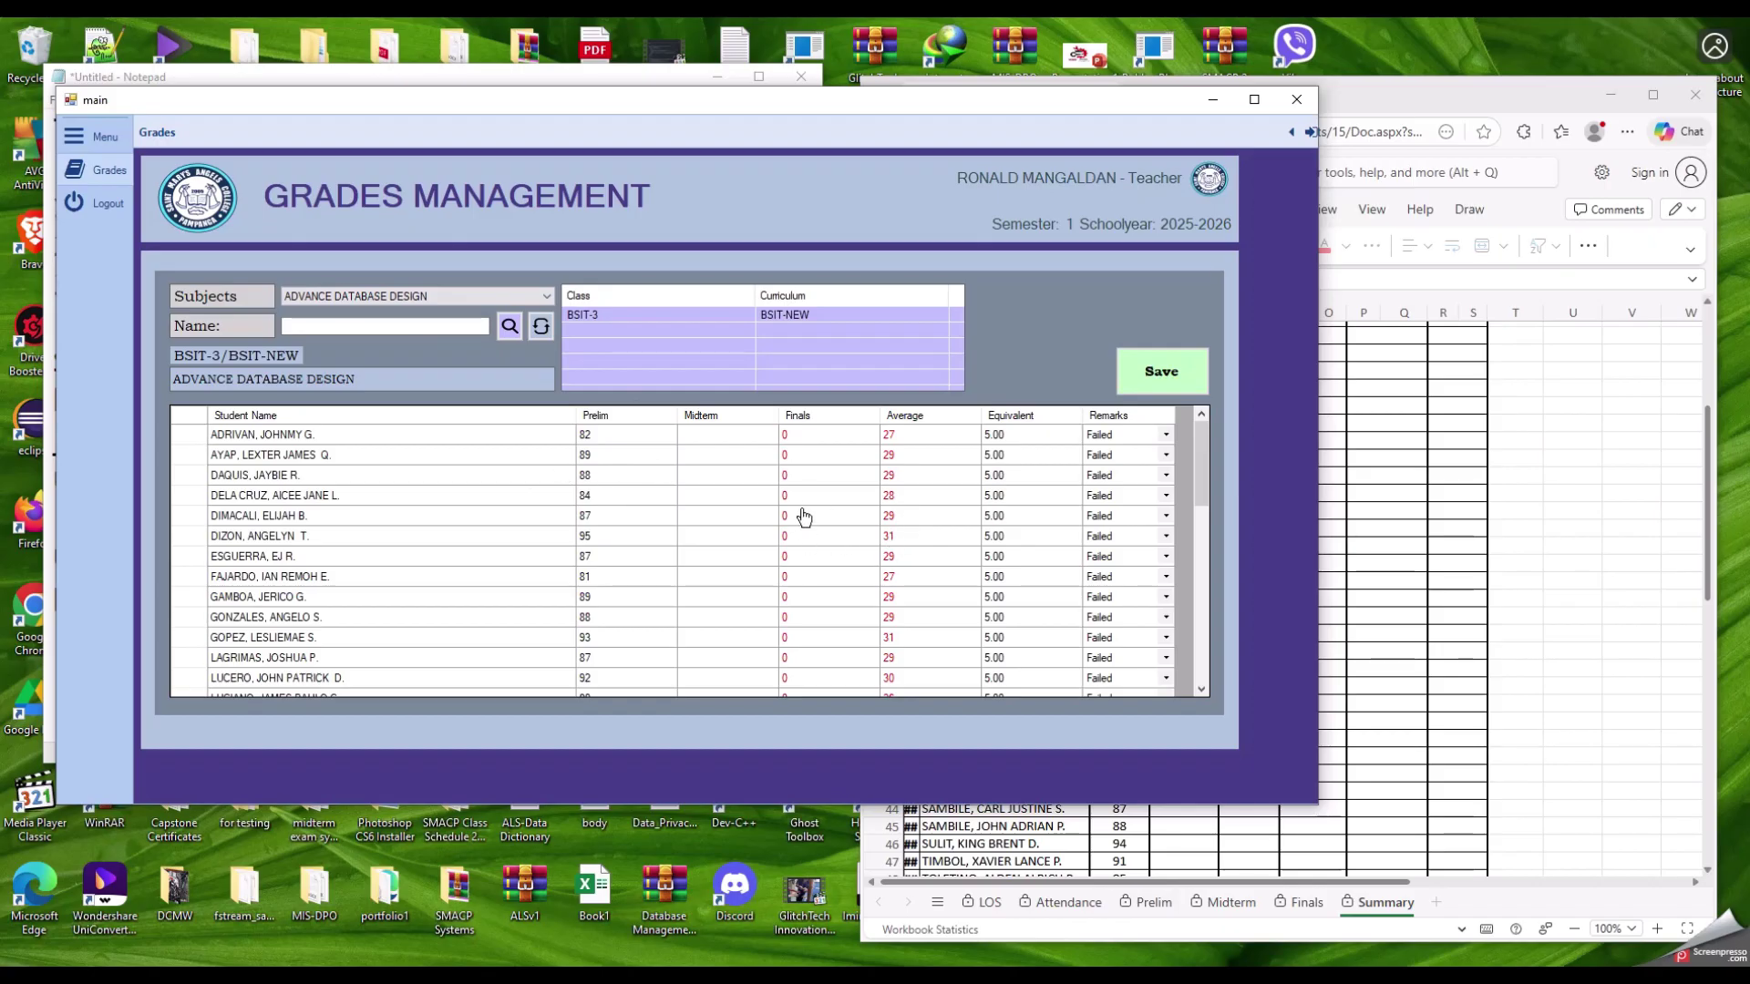
{"action": "scroll", "coordinate": [620, 556], "scroll_direction": "down", "scroll_amount": 2}
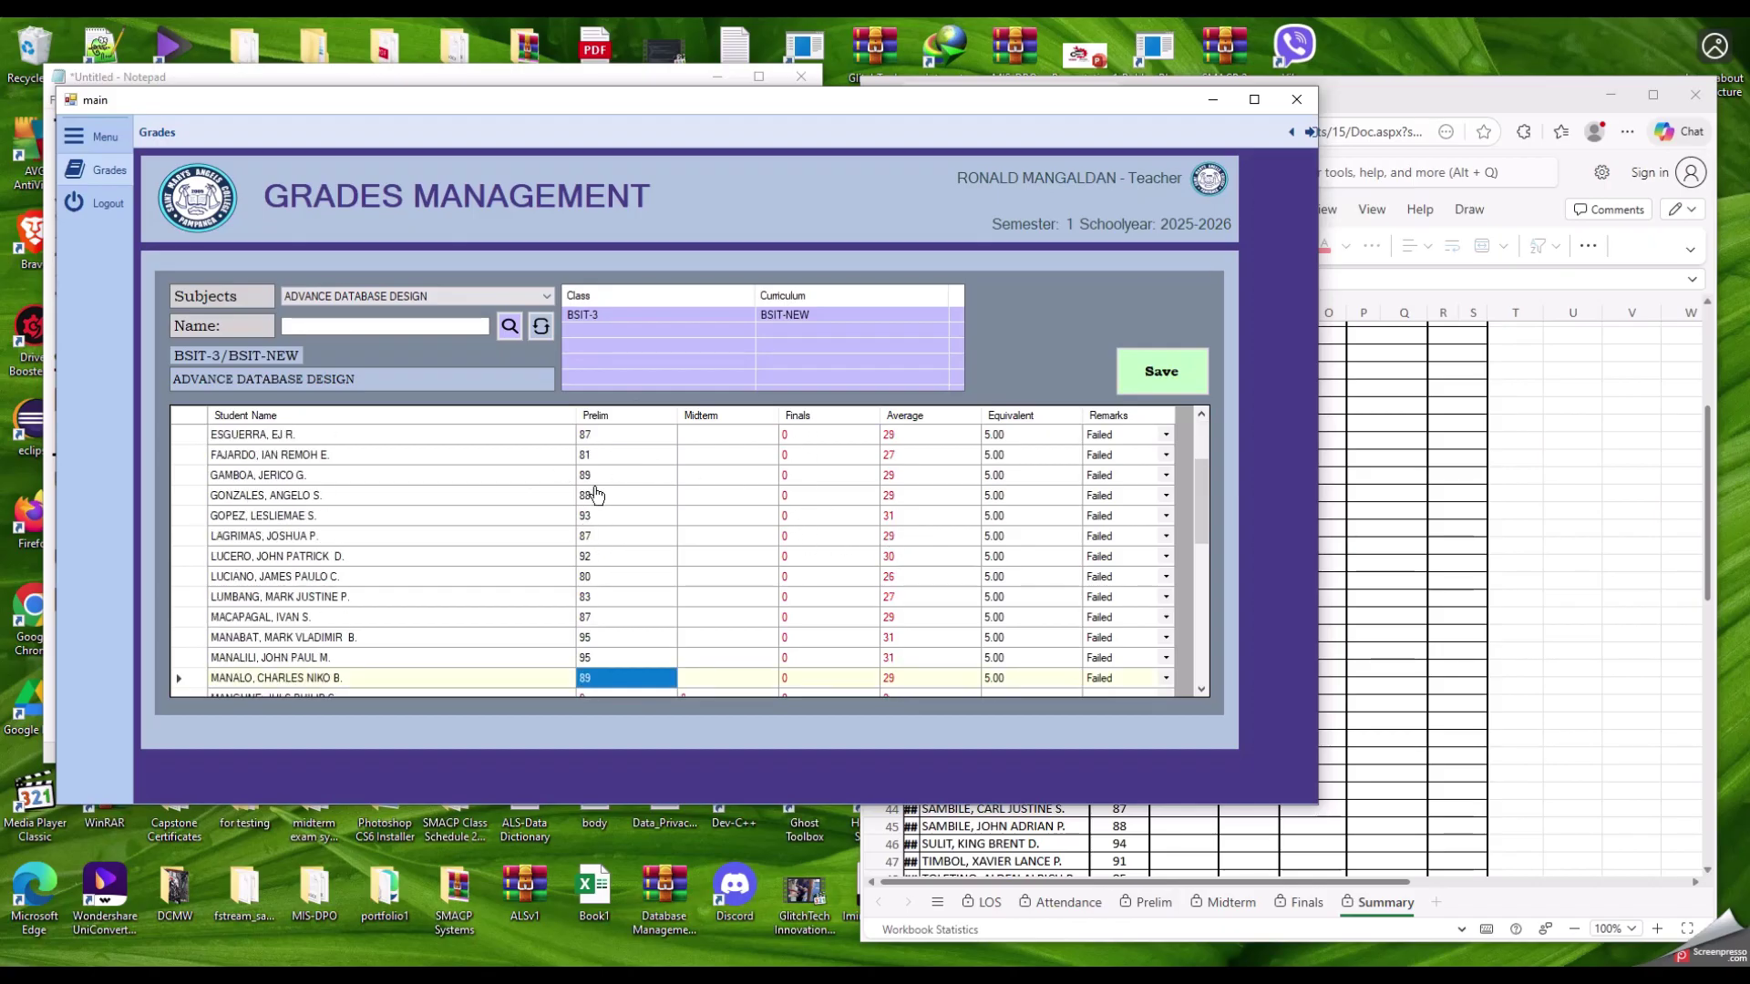
{"action": "scroll", "coordinate": [619, 547], "scroll_direction": "up", "scroll_amount": 2}
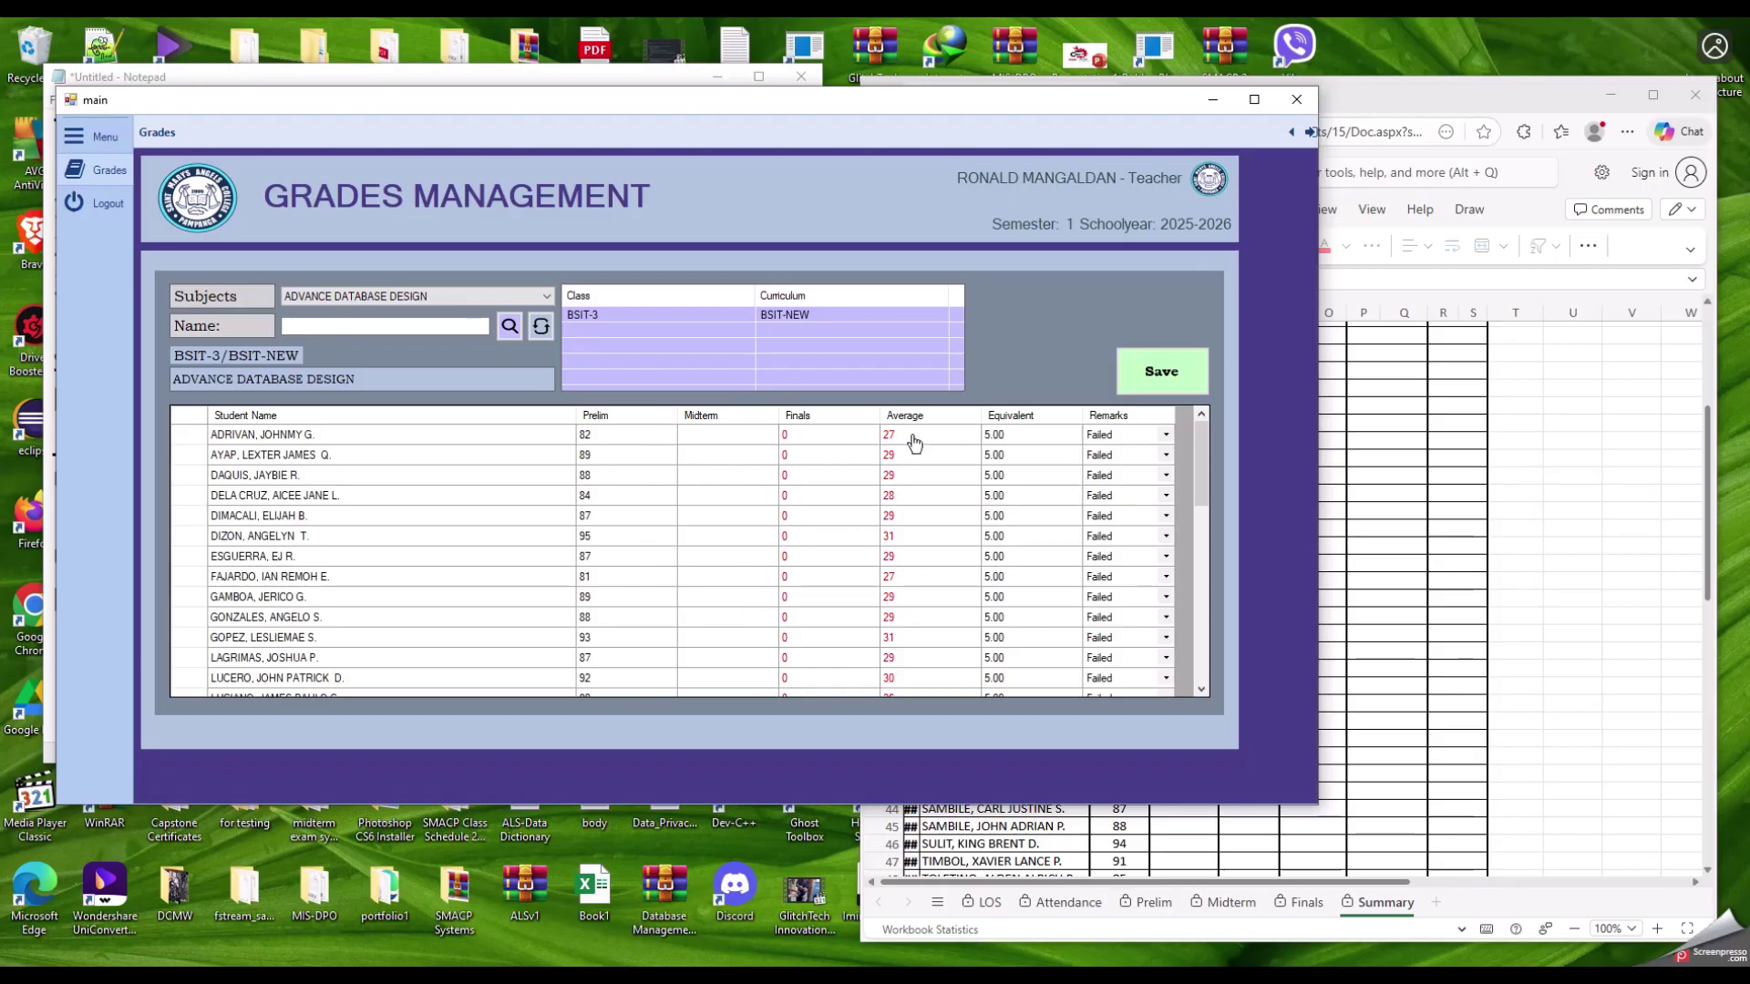
{"action": "scroll", "coordinate": [897, 492], "scroll_direction": "down", "scroll_amount": 1}
{"action": "scroll", "coordinate": [903, 493], "scroll_direction": "up", "scroll_amount": 1}
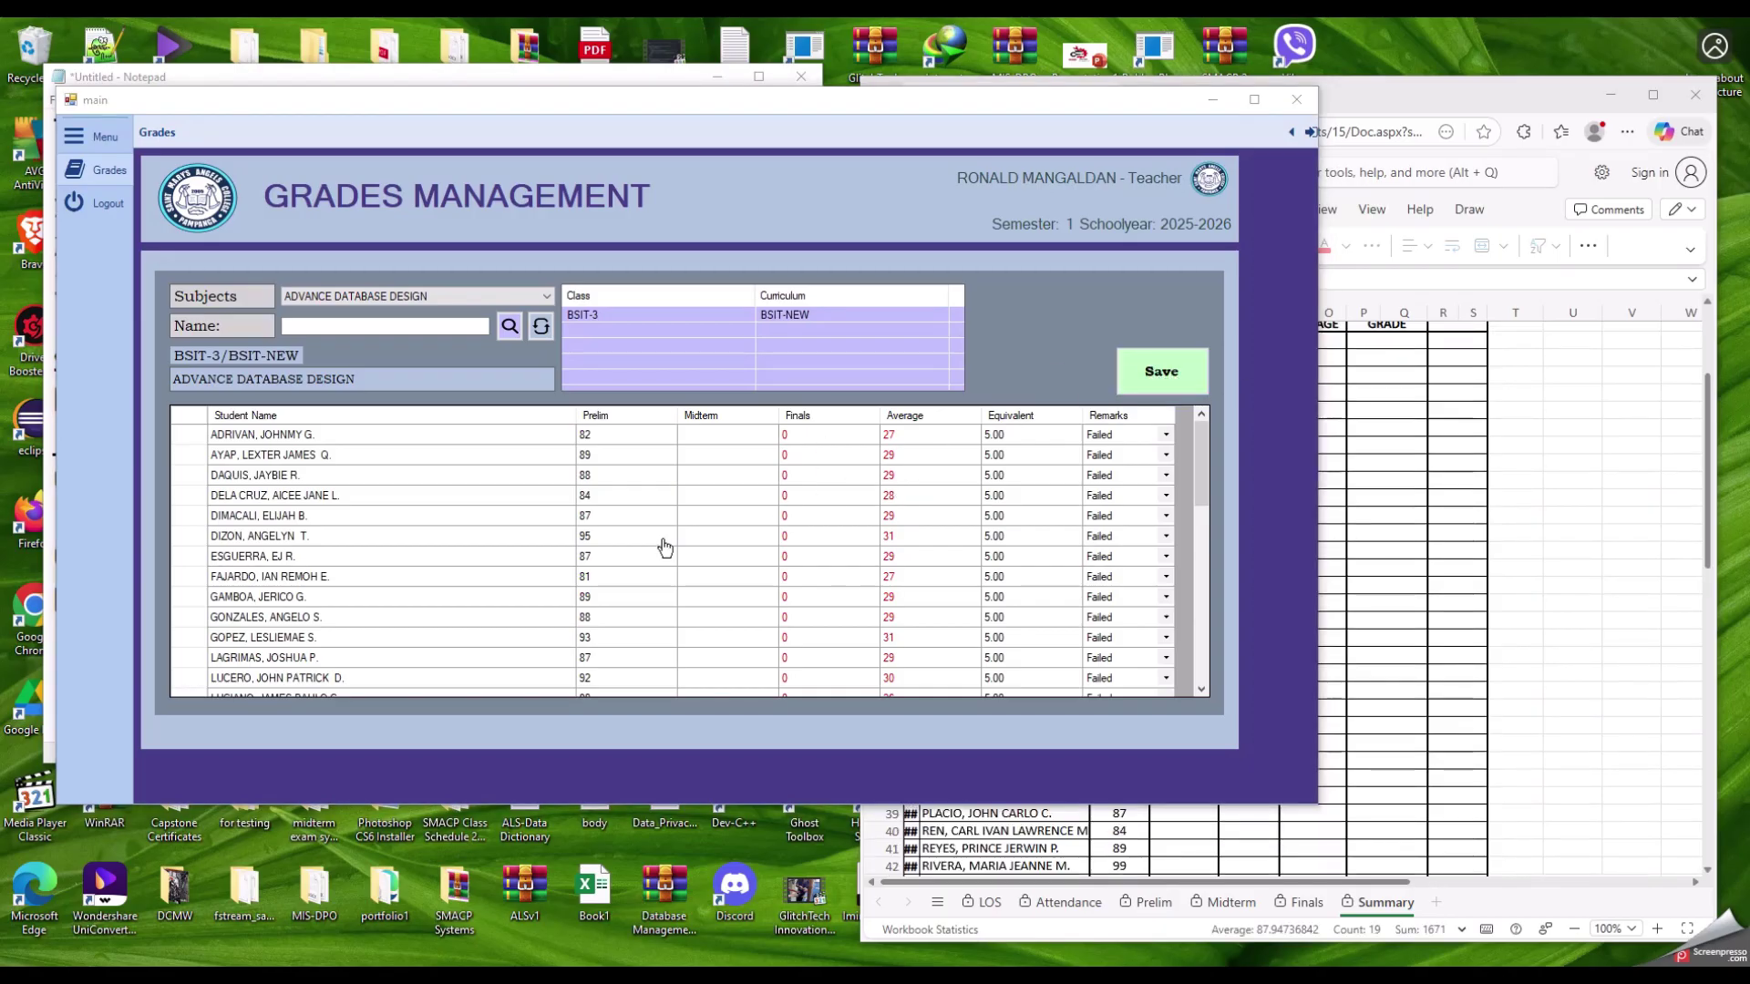
{"action": "scroll", "coordinate": [665, 547], "scroll_direction": "down", "scroll_amount": 4}
{"action": "scroll", "coordinate": [632, 583], "scroll_direction": "up", "scroll_amount": 4}
Step: Save the pasted Prelim grades, dismissing the conversion error and the 'Grades updated successfully!' message
{"action": "left_click", "coordinate": [1171, 379]}
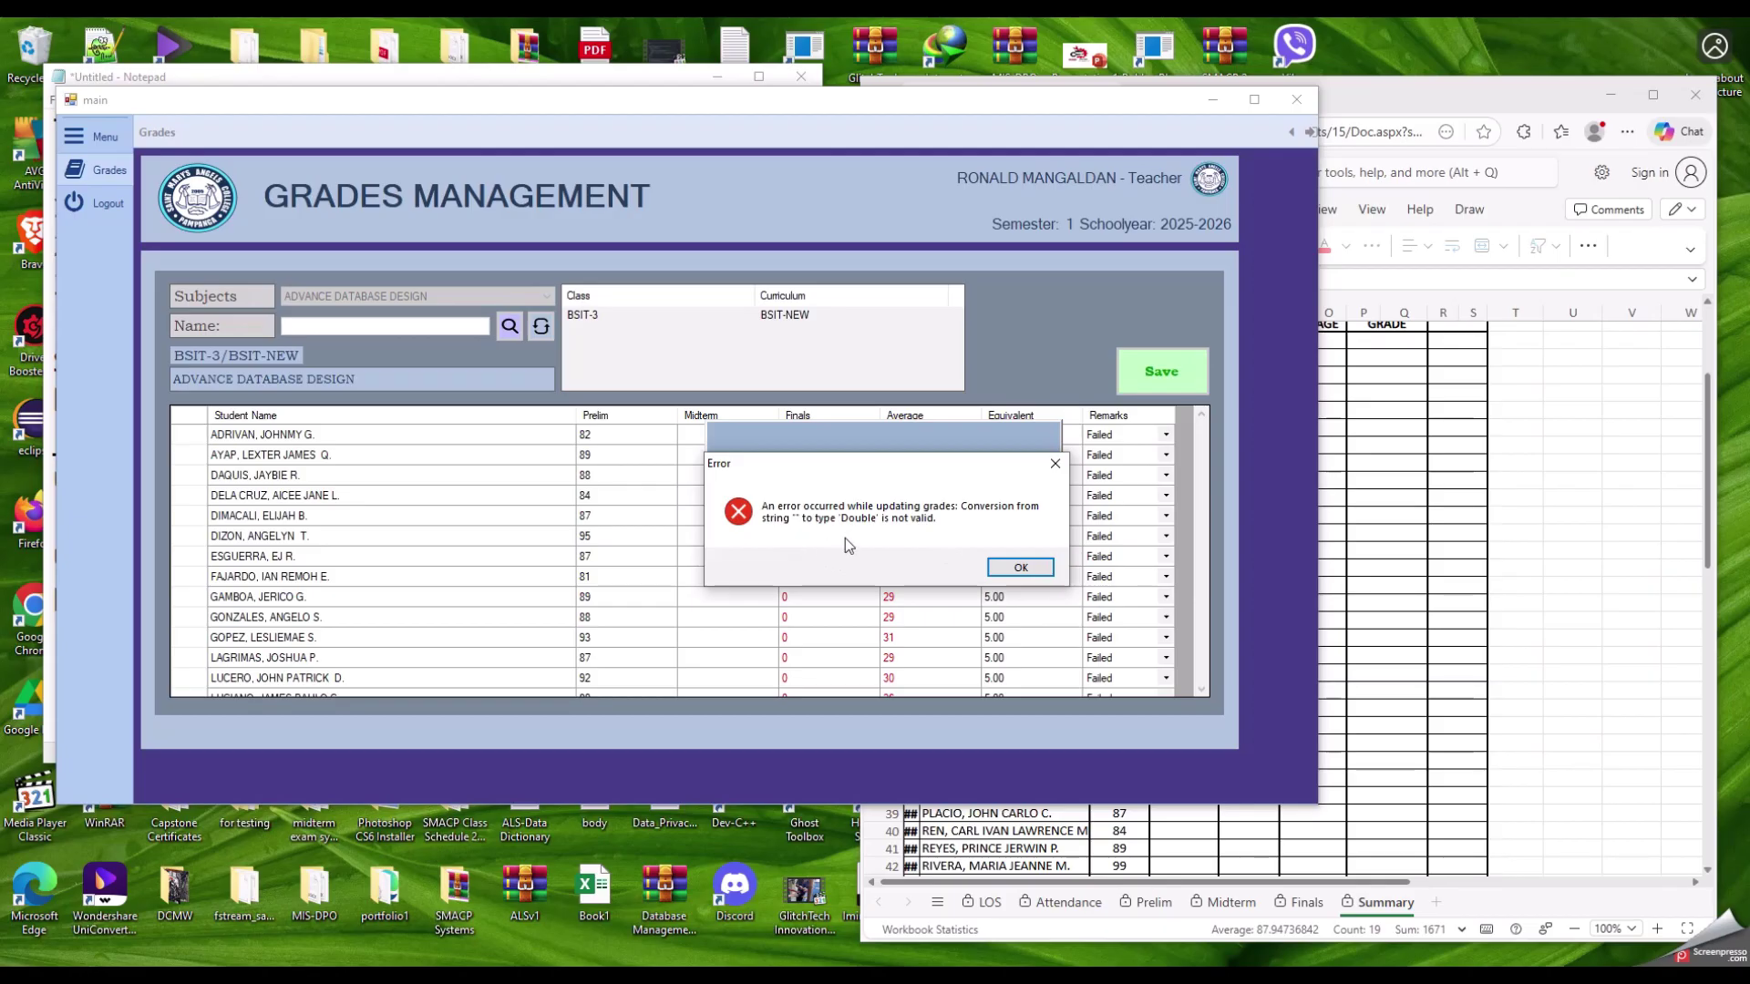
{"action": "left_click", "coordinate": [1019, 567]}
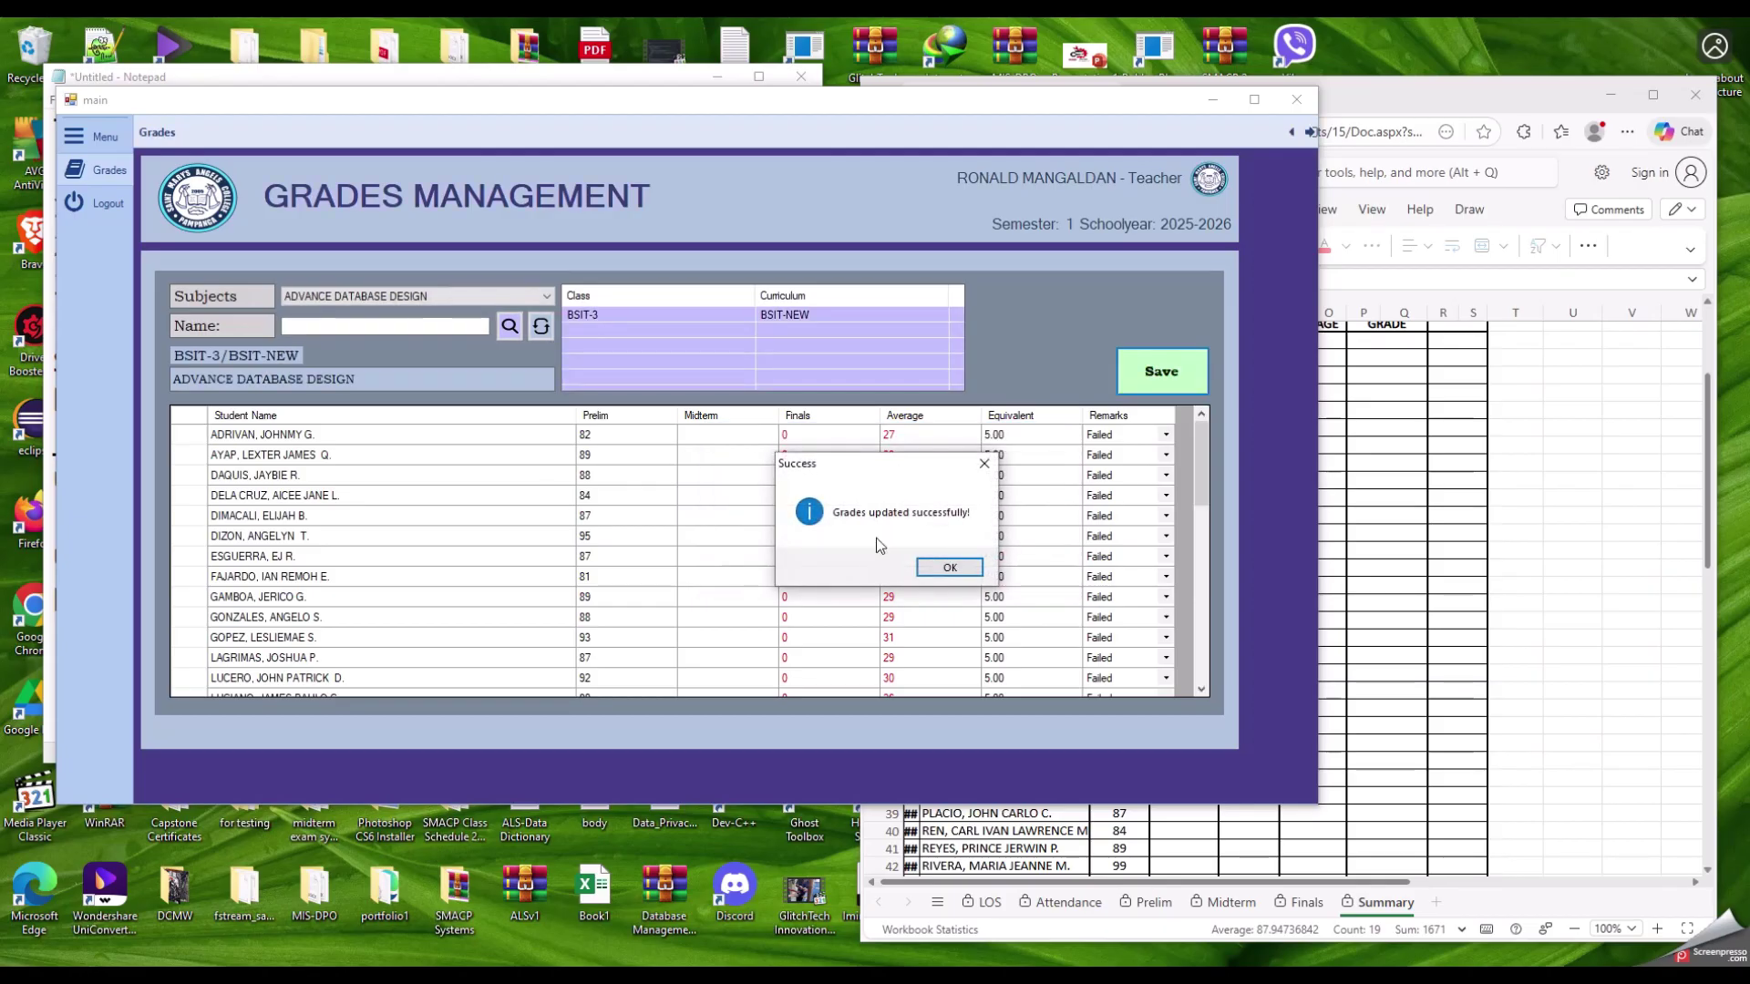
{"action": "left_click", "coordinate": [946, 566]}
{"action": "left_click", "coordinate": [699, 437]}
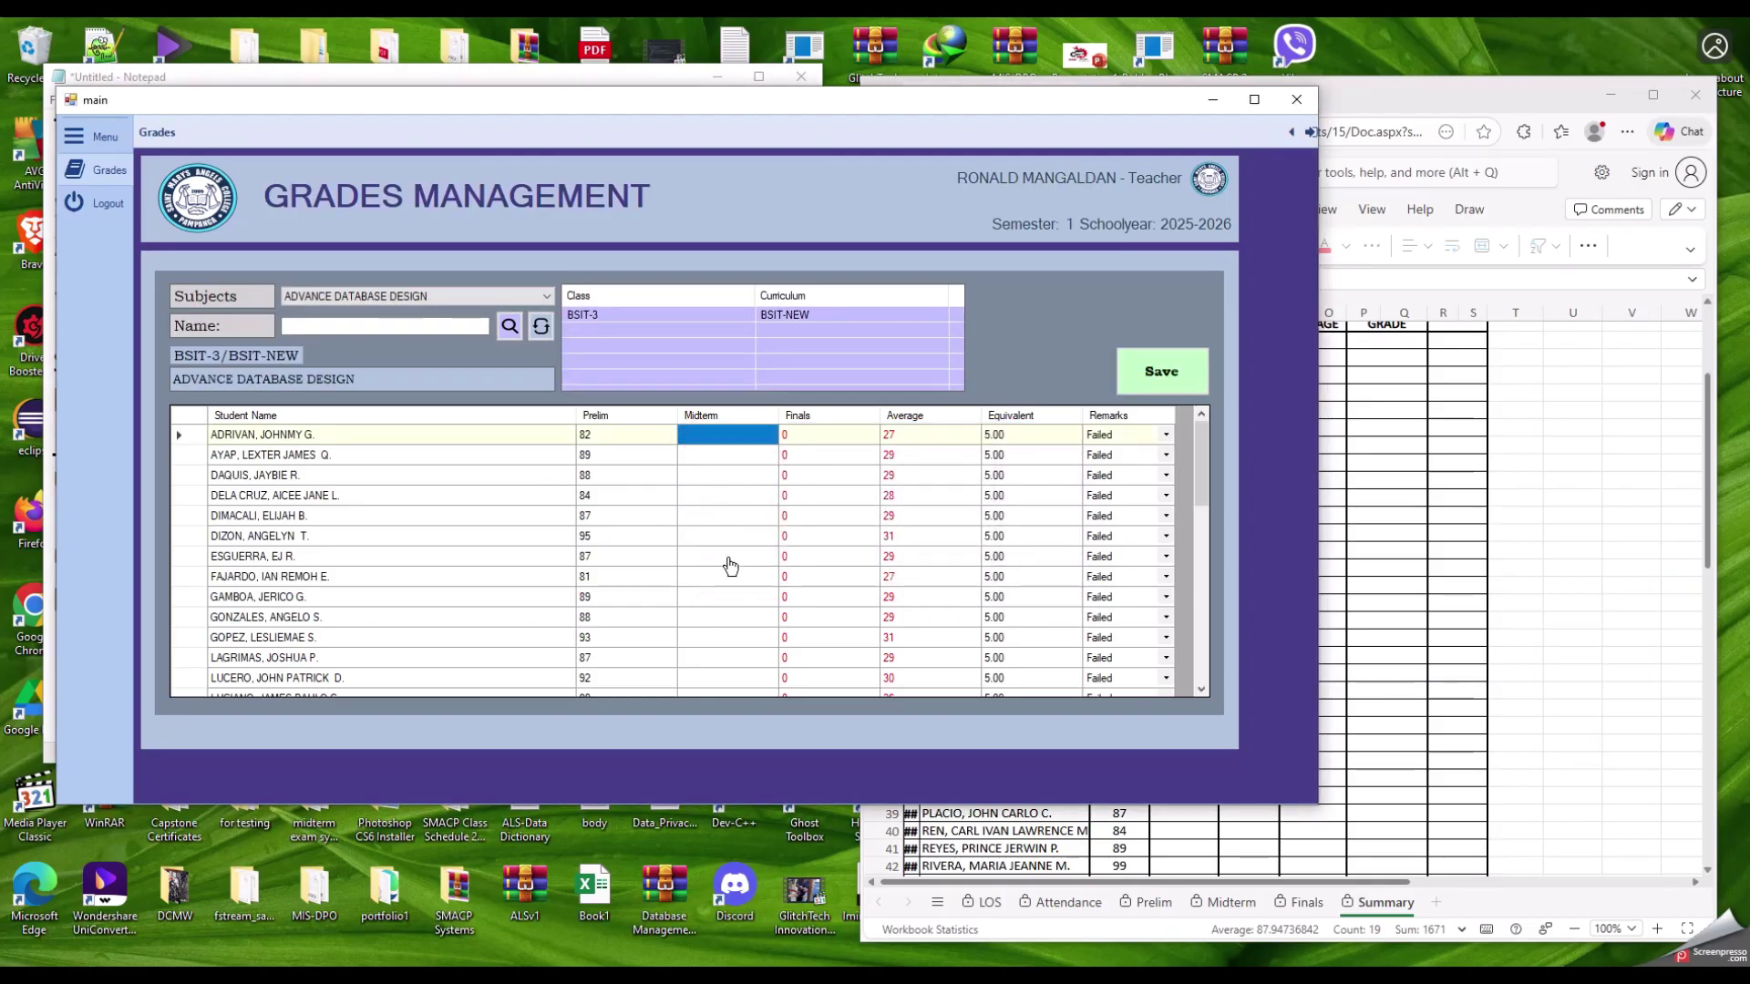
Step: Copy the spreadsheet's grades H12:H30 for the Midterm column
{"action": "left_click", "coordinate": [710, 460]}
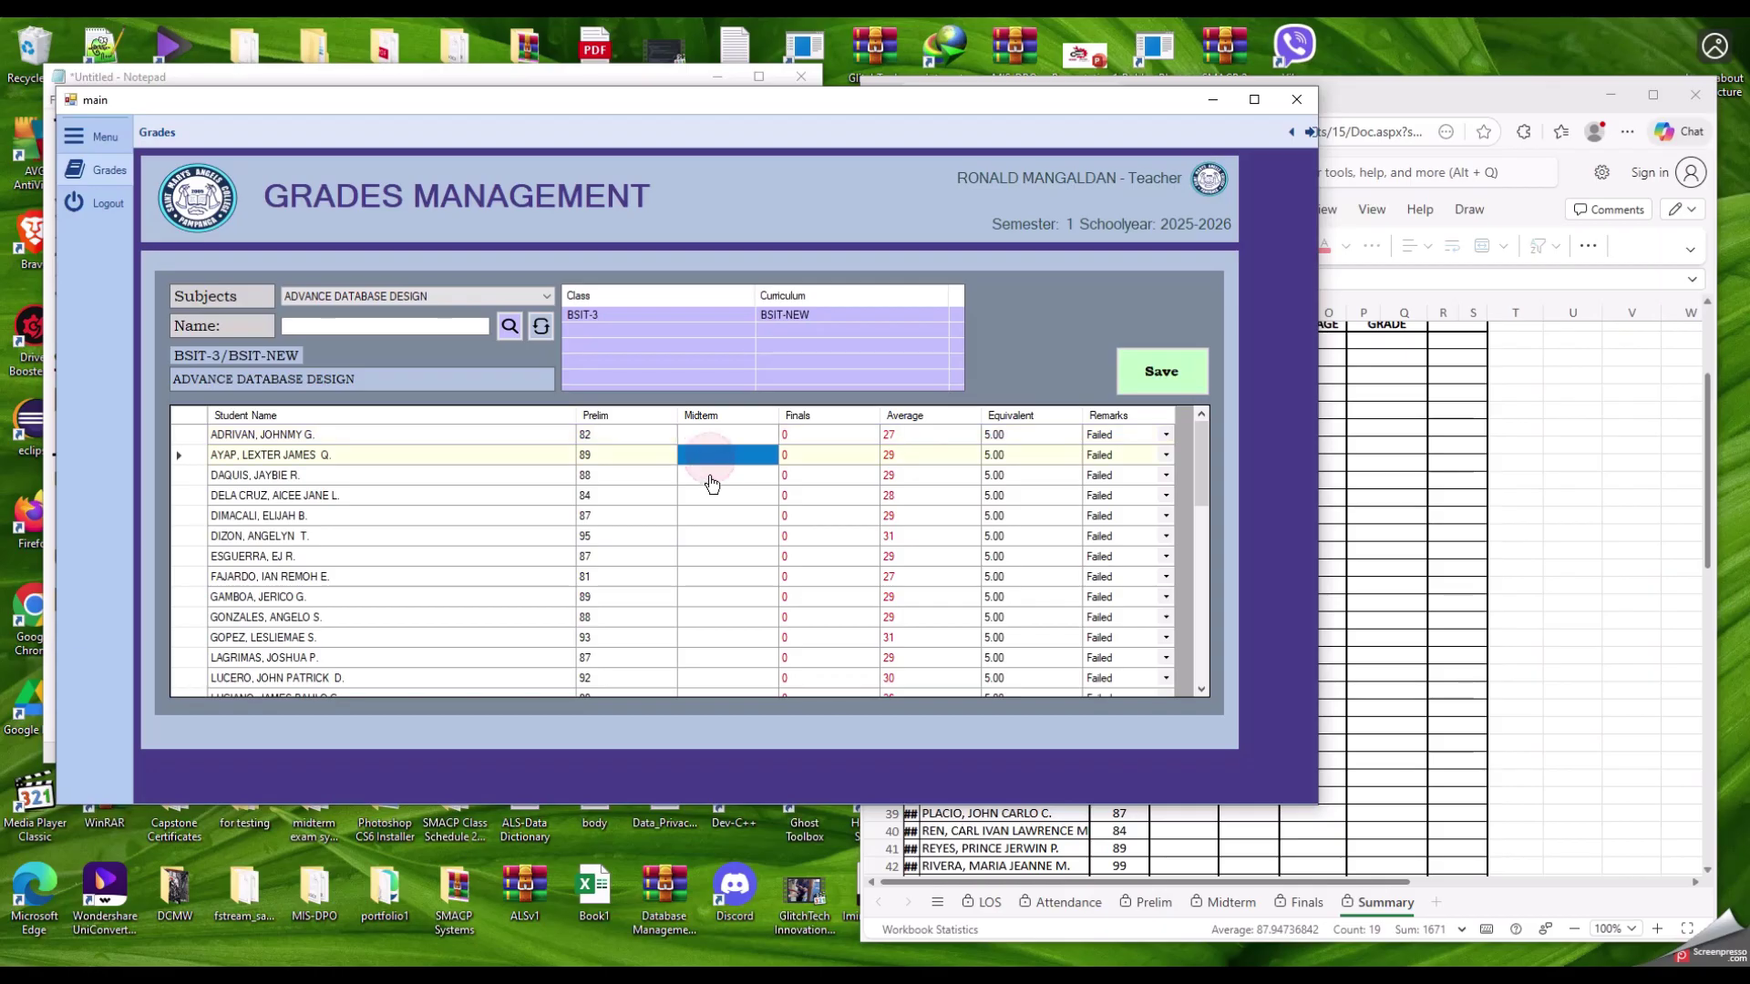
{"action": "left_click", "coordinate": [711, 477]}
{"action": "scroll", "coordinate": [712, 591], "scroll_direction": "down", "scroll_amount": 4}
{"action": "scroll", "coordinate": [710, 599], "scroll_direction": "up", "scroll_amount": 4}
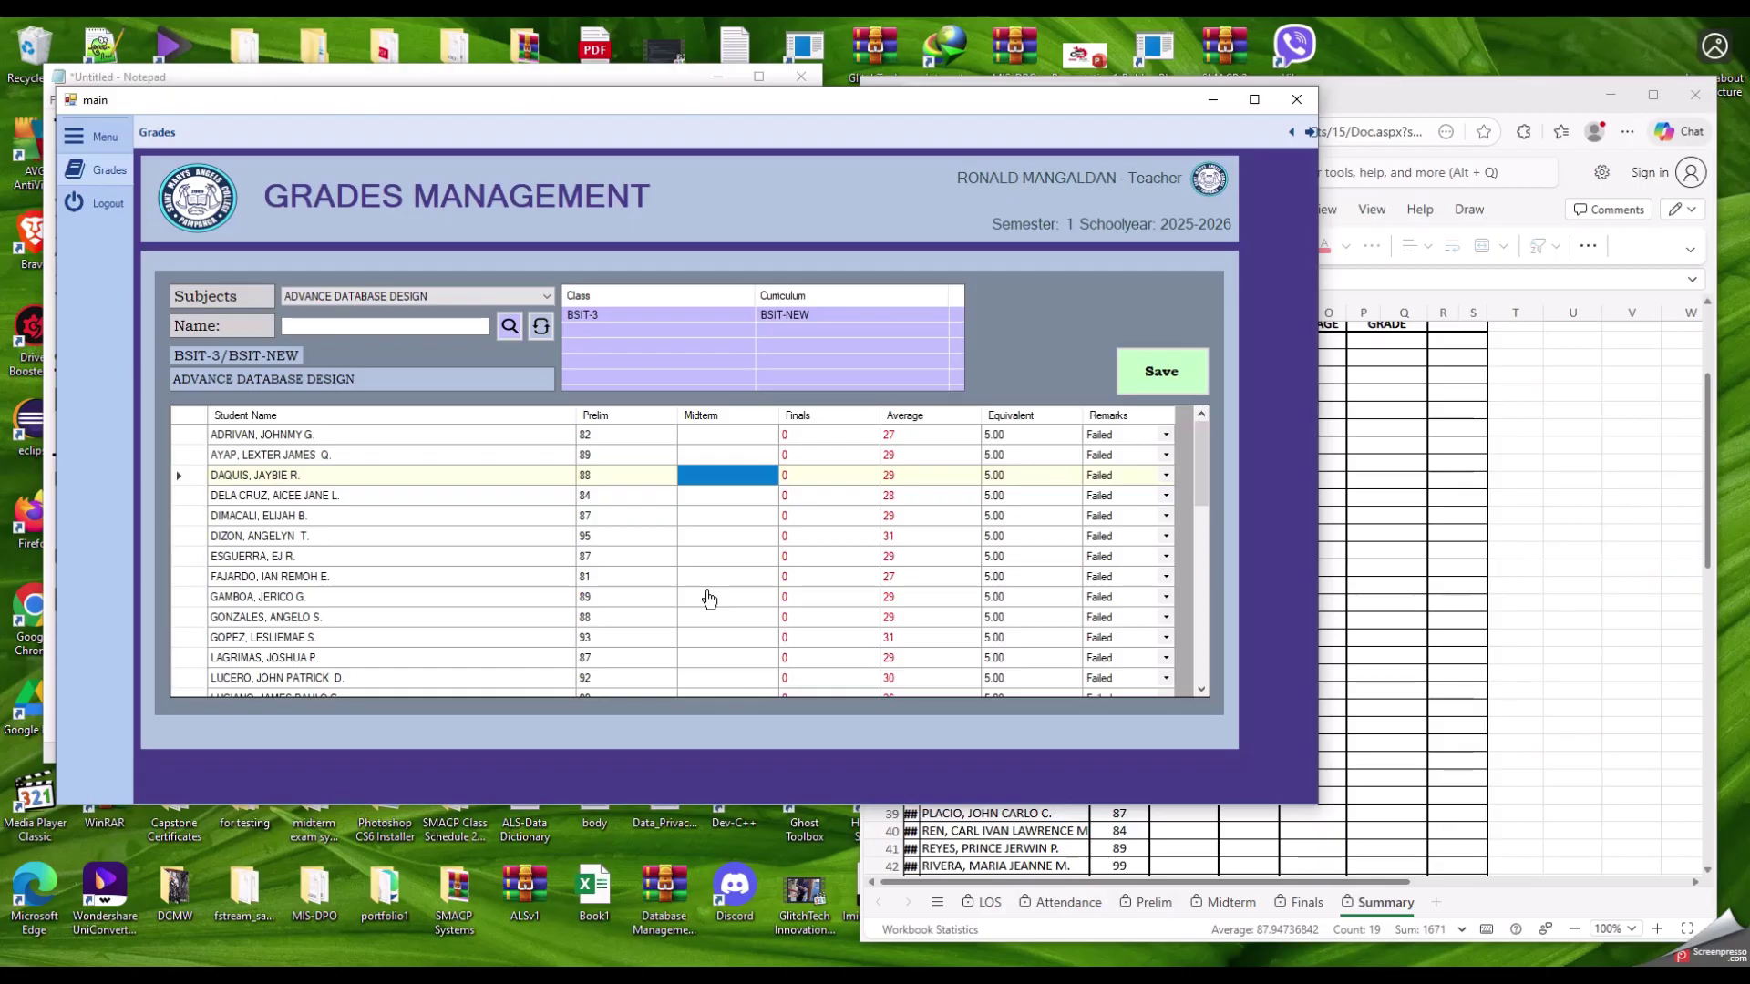
{"action": "left_click", "coordinate": [1426, 117]}
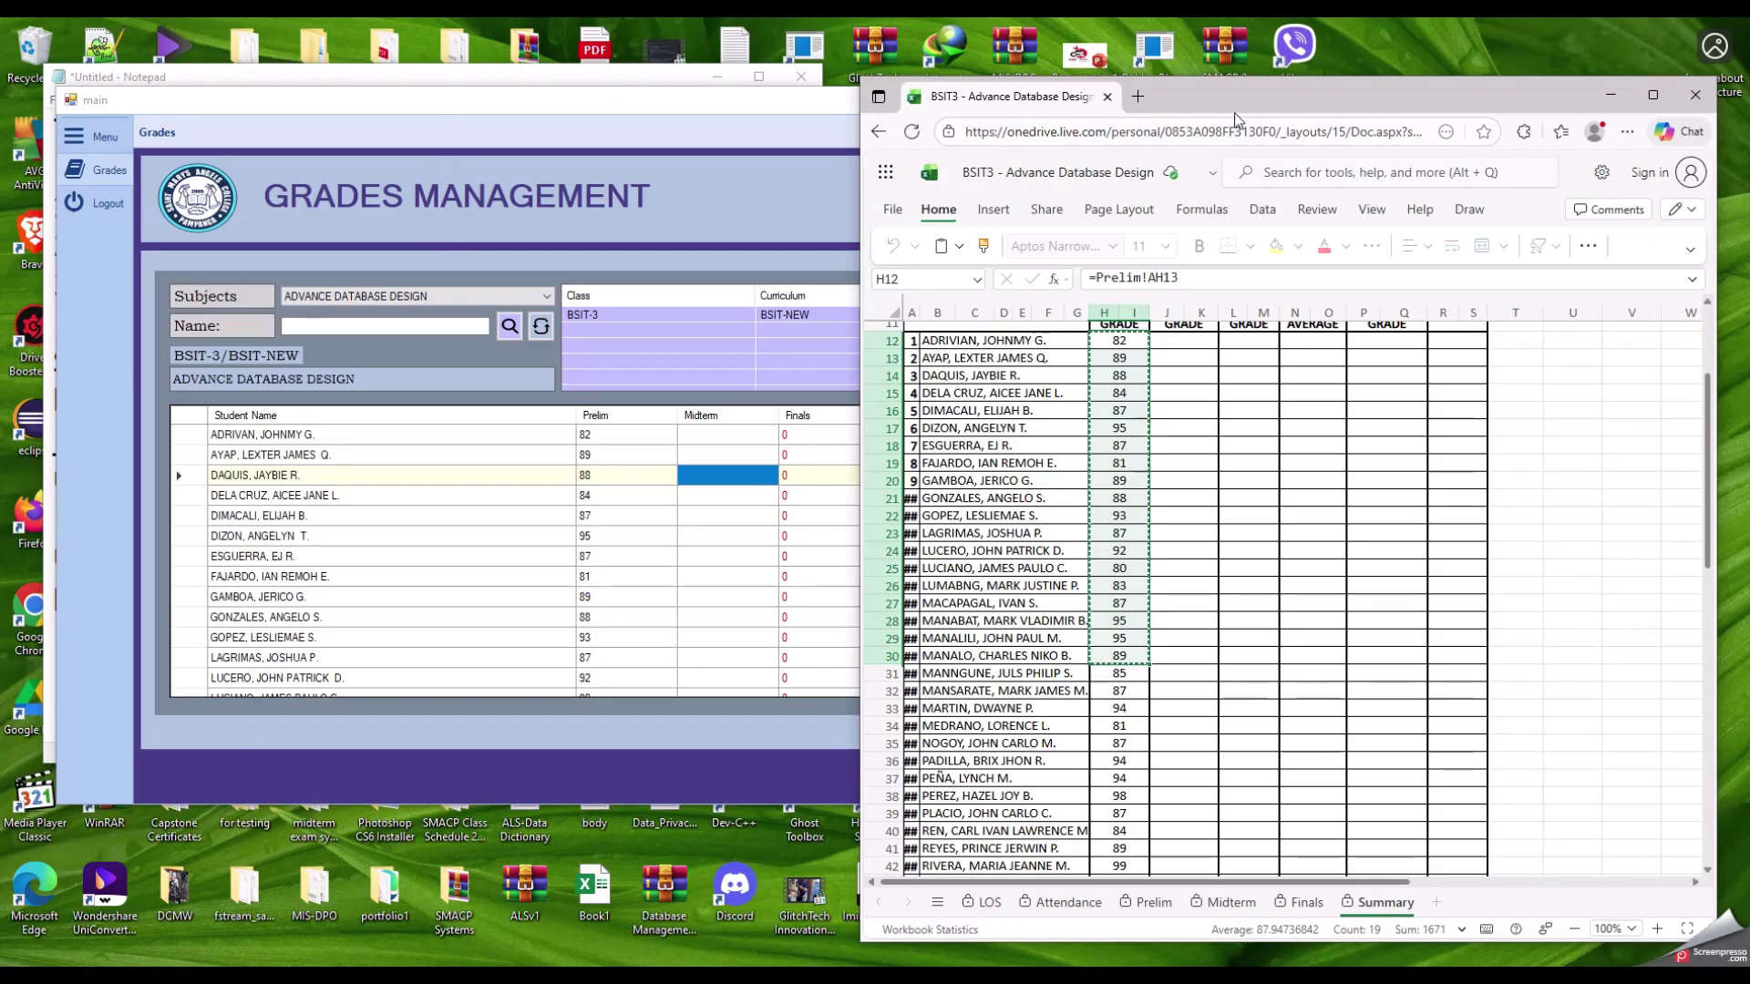
{"action": "left_click", "coordinate": [581, 107]}
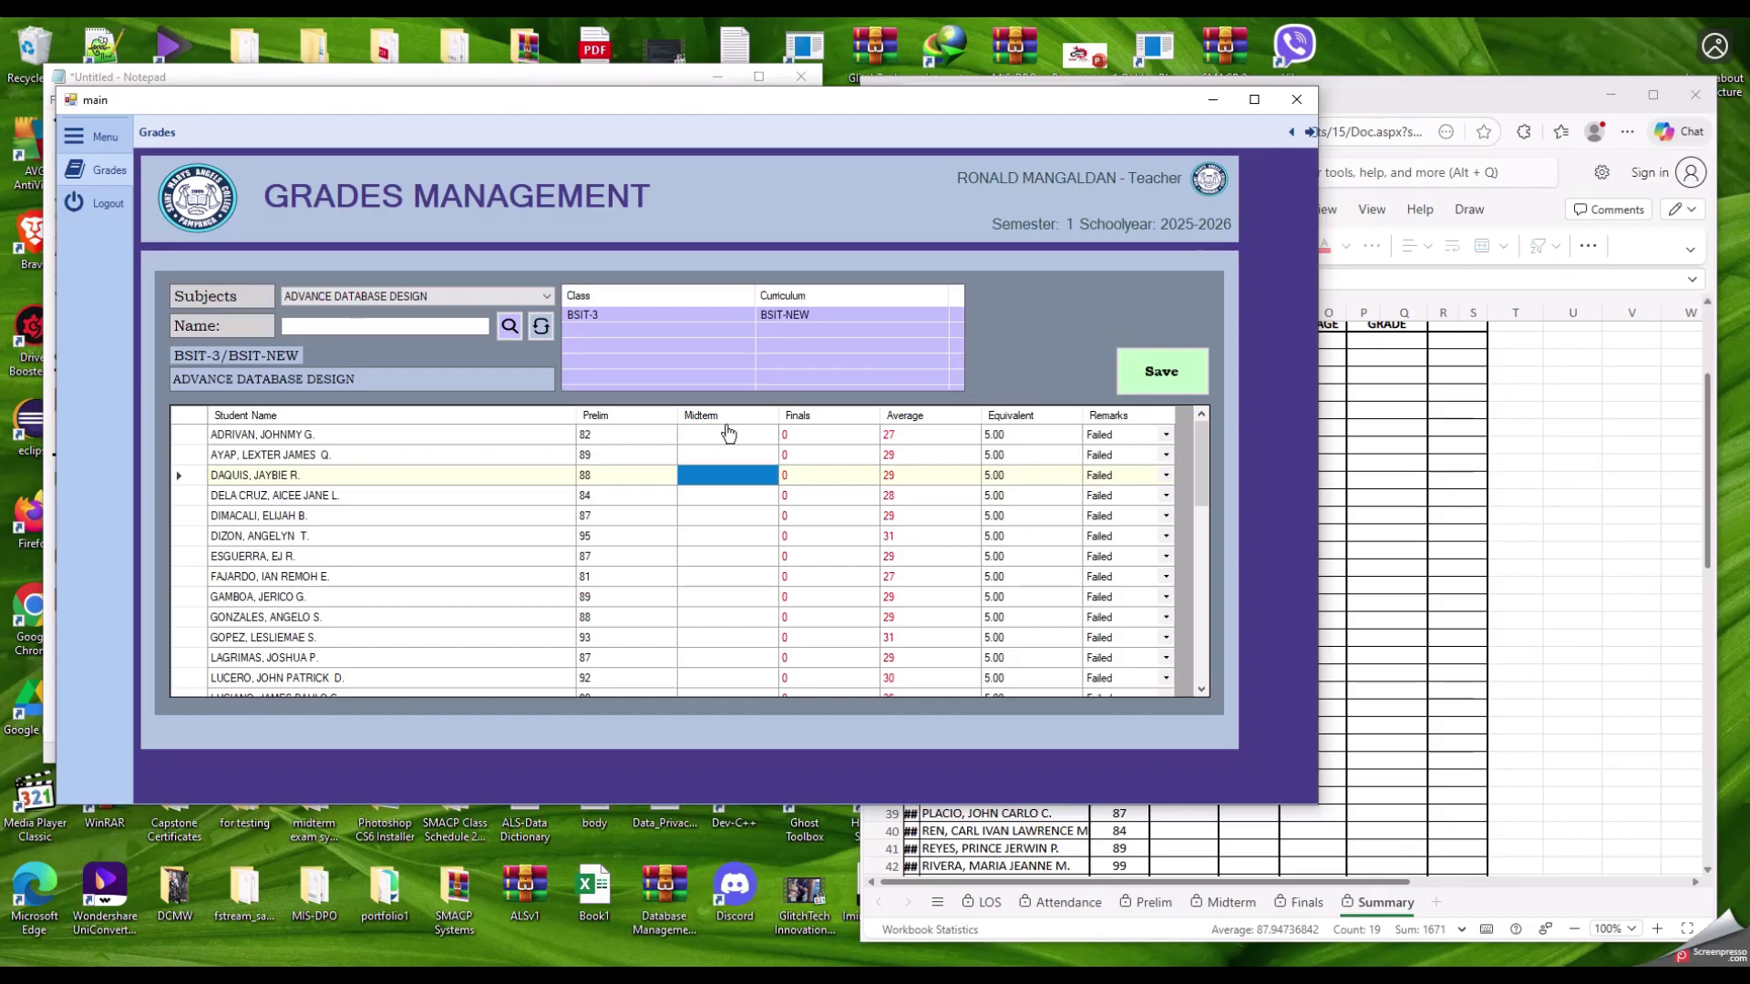
{"action": "left_click", "coordinate": [728, 435]}
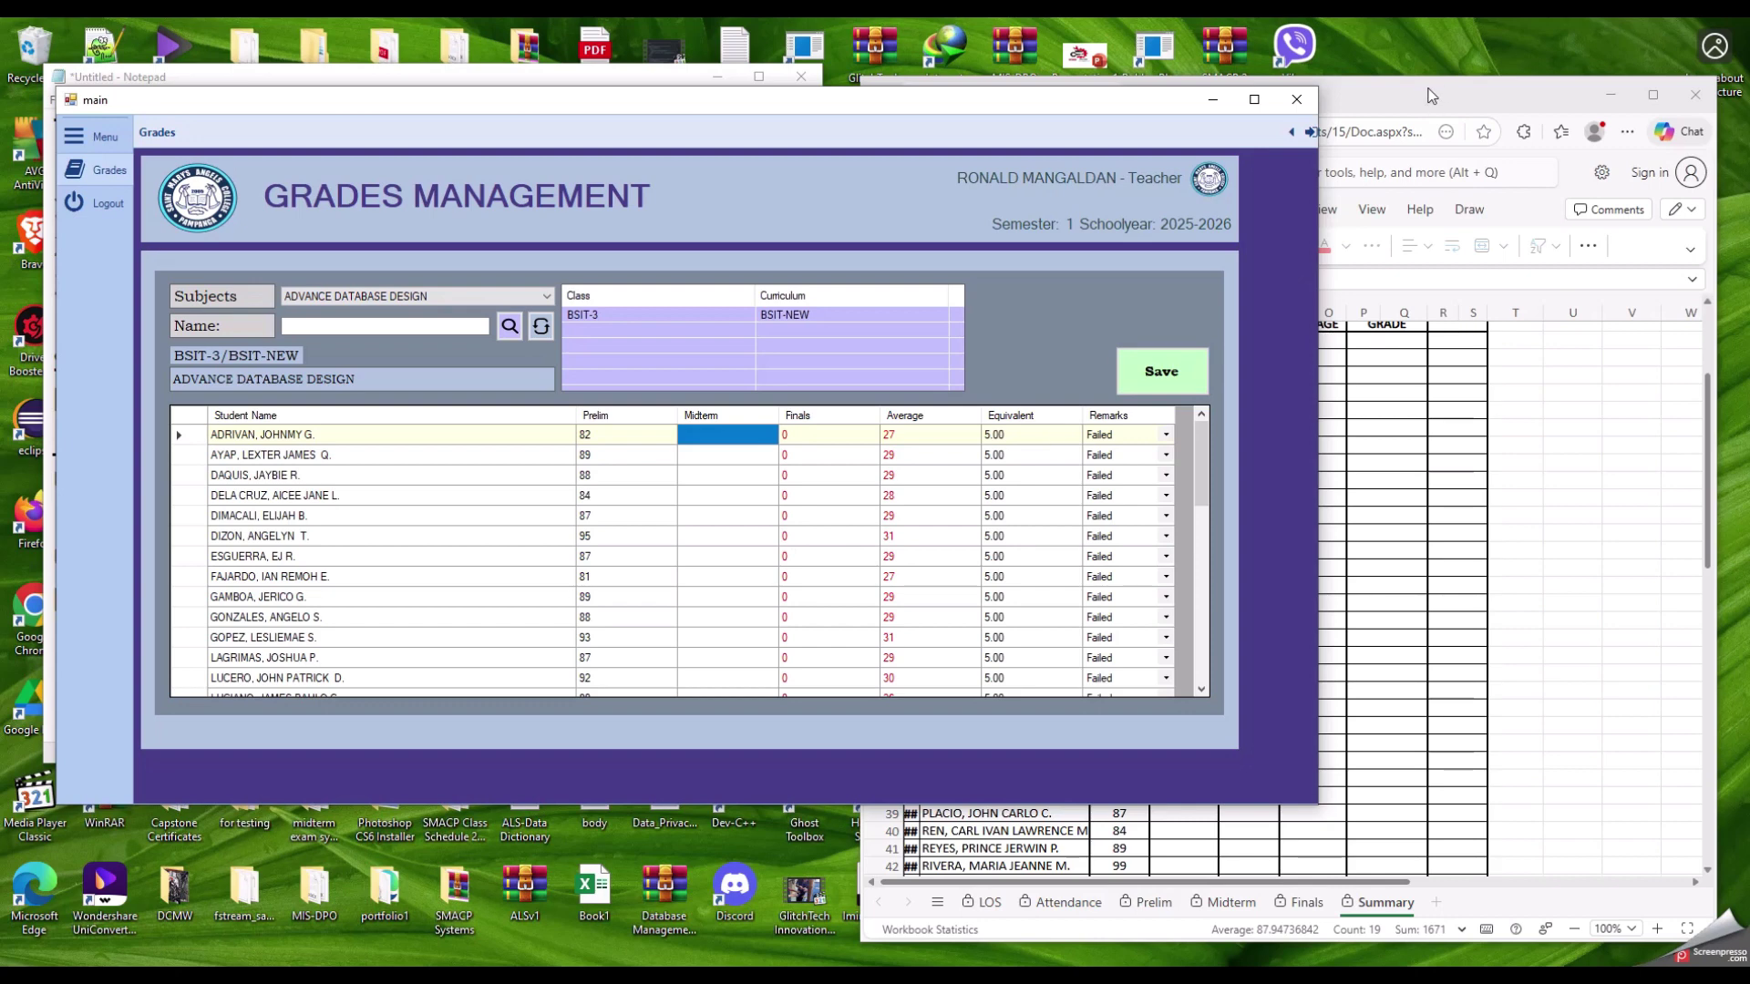
{"action": "left_click", "coordinate": [1431, 95]}
{"action": "left_click_drag", "start_coordinate": [1104, 340], "coordinate": [1104, 655]}
{"action": "key", "text": "ctrl+c"}
{"action": "right_click", "coordinate": [1110, 360]}
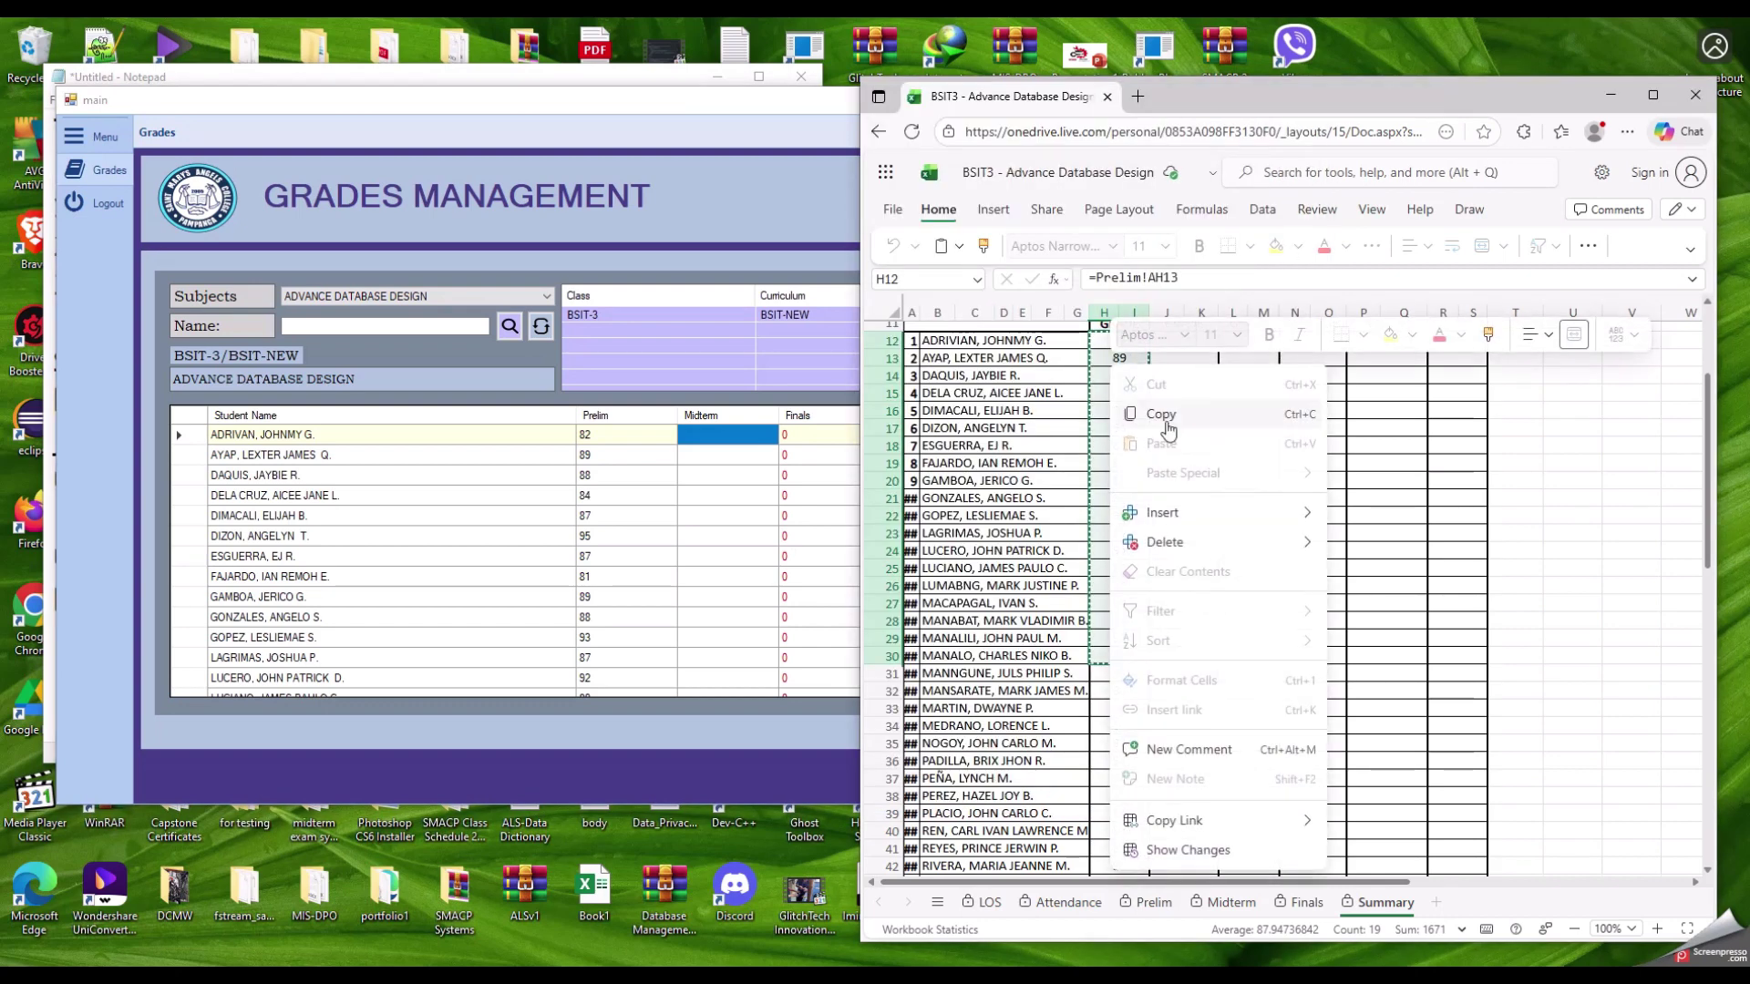
{"action": "left_click", "coordinate": [1168, 423]}
Step: Paste the grades (82, 89, 88…) into the Midterm column from the first student down
{"action": "left_click", "coordinate": [627, 100]}
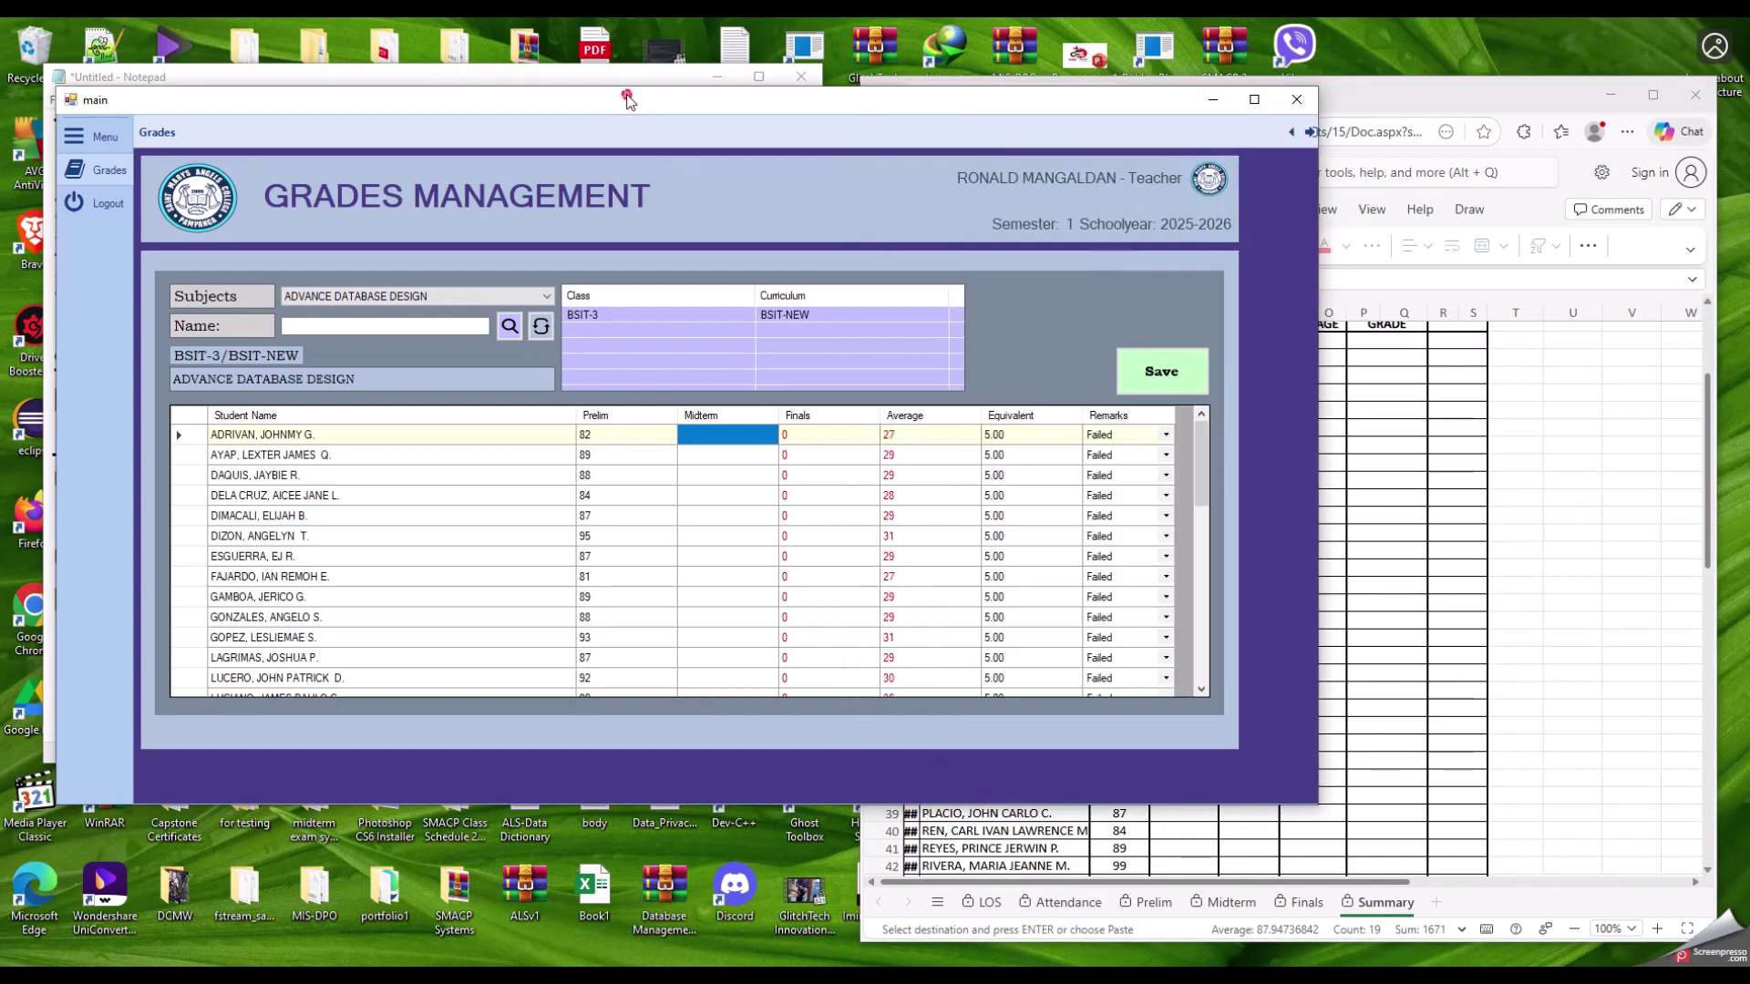
{"action": "left_click", "coordinate": [702, 442]}
{"action": "left_click", "coordinate": [715, 497]}
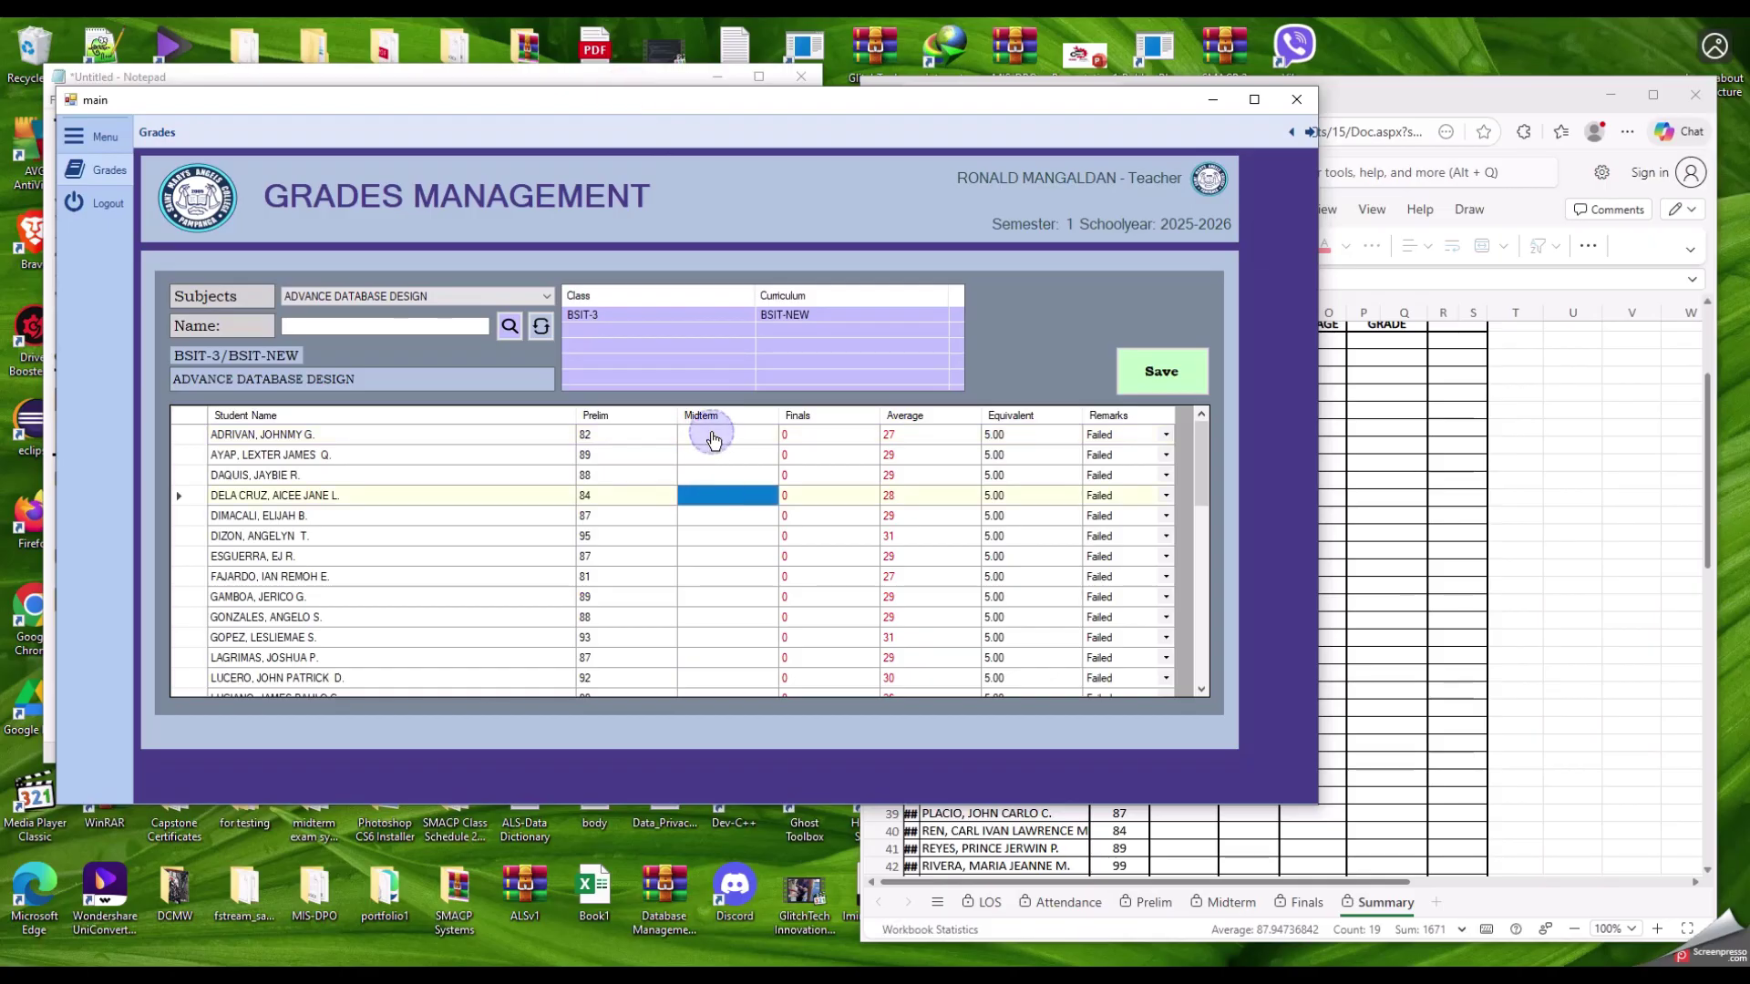
{"action": "left_click", "coordinate": [713, 438]}
{"action": "key", "text": "ctrl+v"}
{"action": "scroll", "coordinate": [903, 503], "scroll_direction": "down", "scroll_amount": 5}
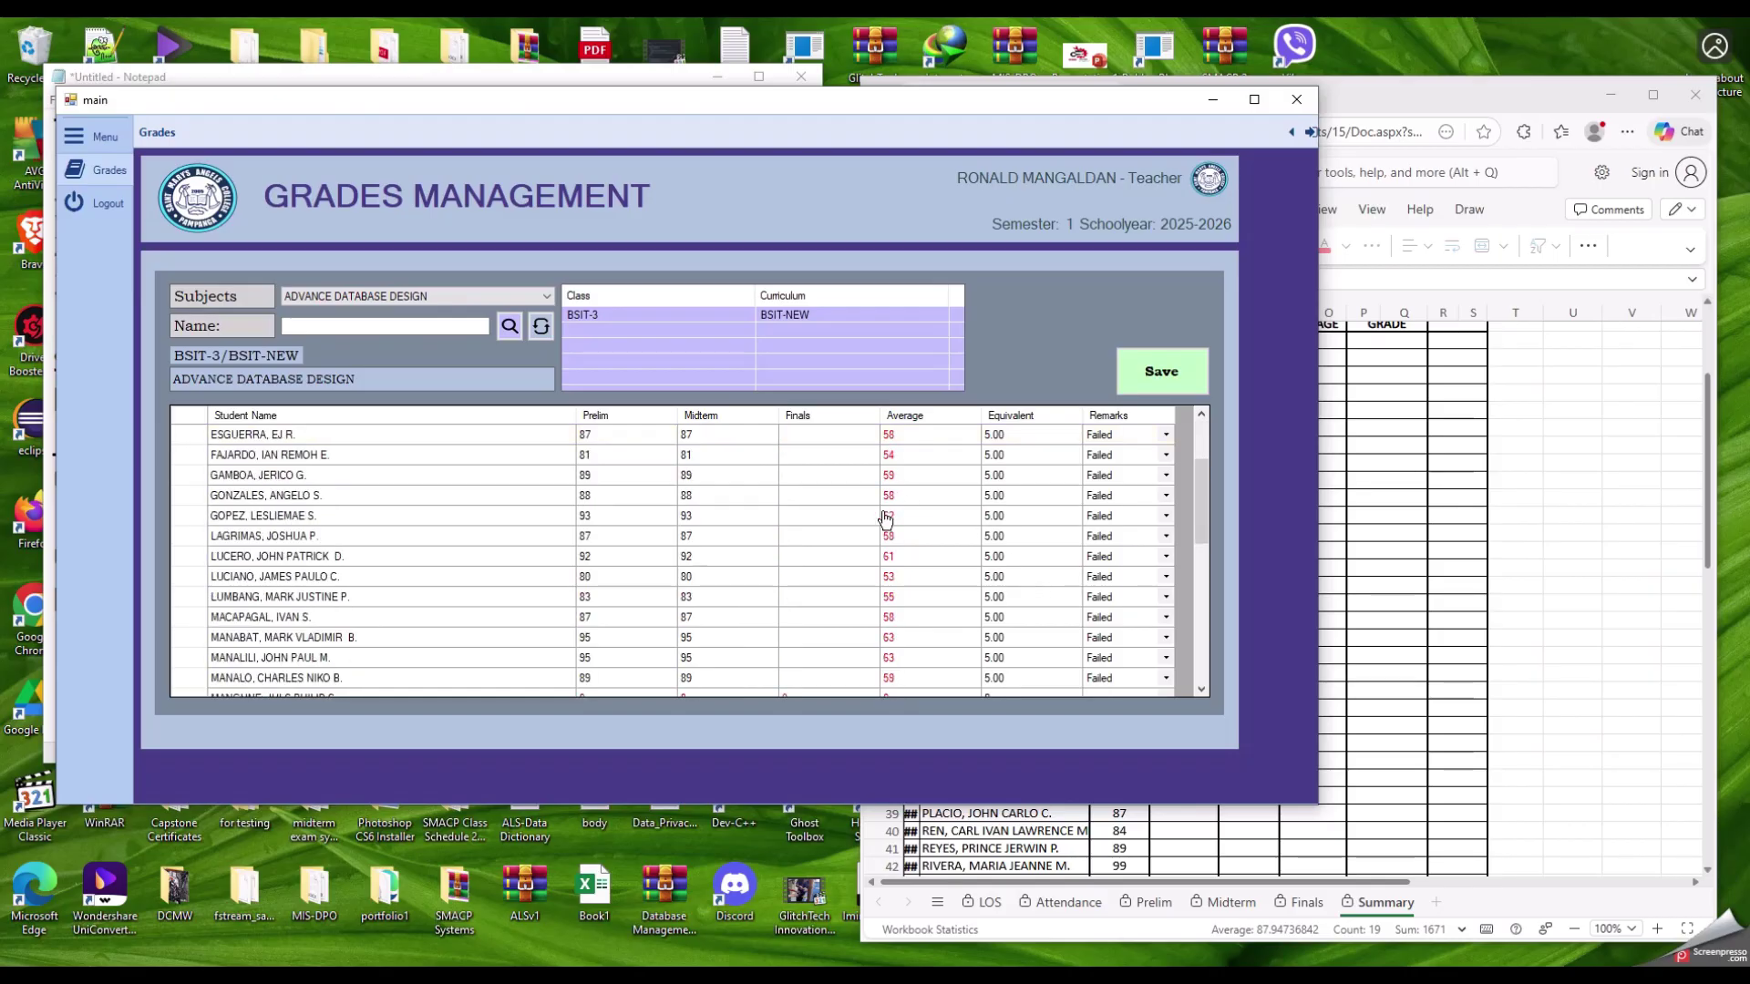
{"action": "scroll", "coordinate": [886, 521], "scroll_direction": "up", "scroll_amount": 5}
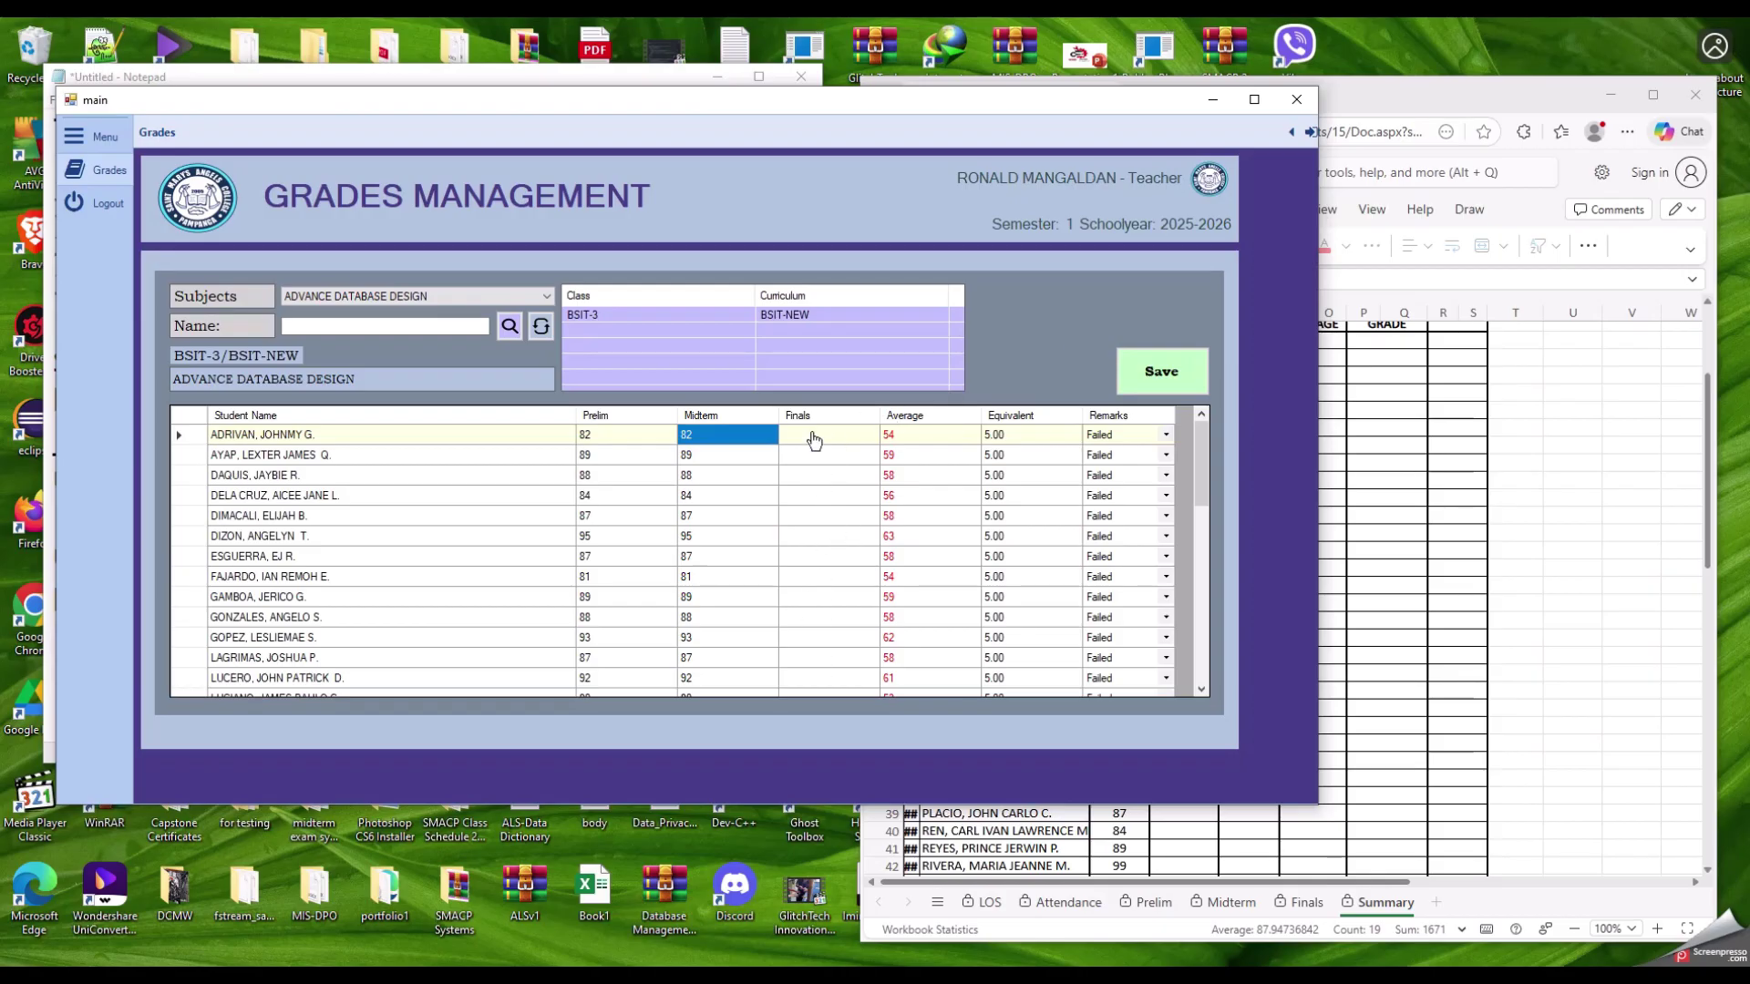
Step: Paste the spreadsheet grades (82, 89, 88…) into the Finals column from the first student down
{"action": "left_click", "coordinate": [814, 438]}
{"action": "left_click", "coordinate": [1460, 115]}
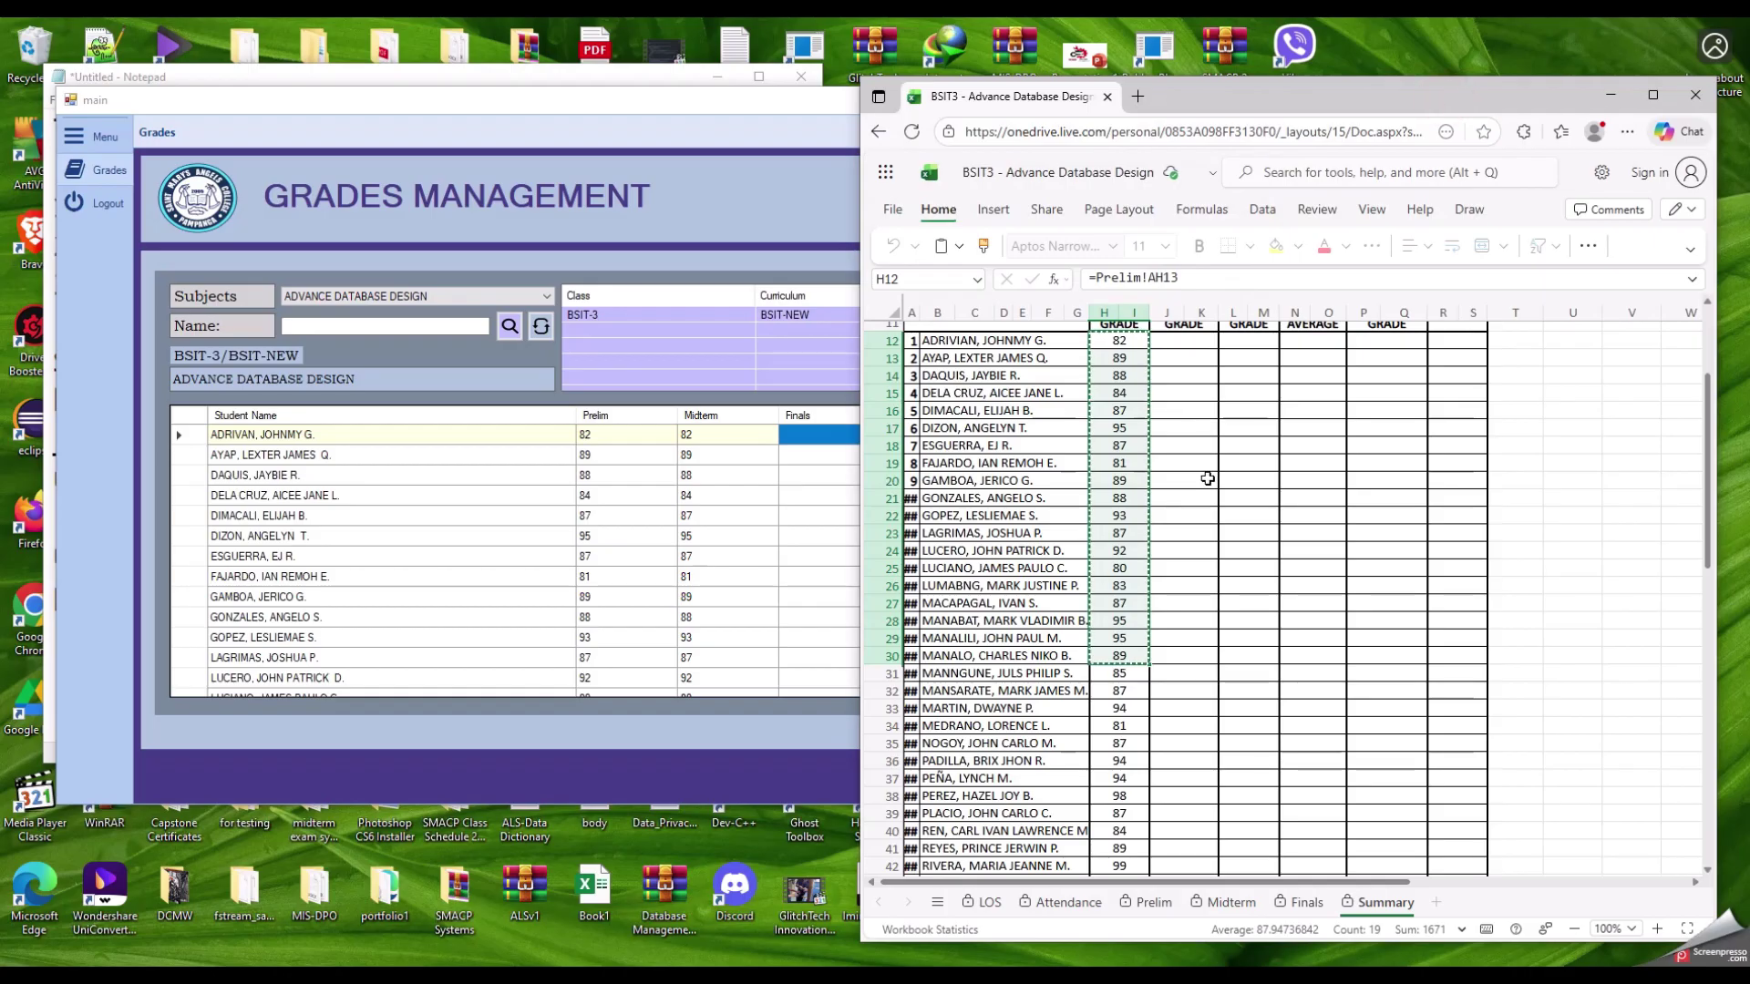
{"action": "scroll", "coordinate": [1184, 410], "scroll_direction": "up", "scroll_amount": 4}
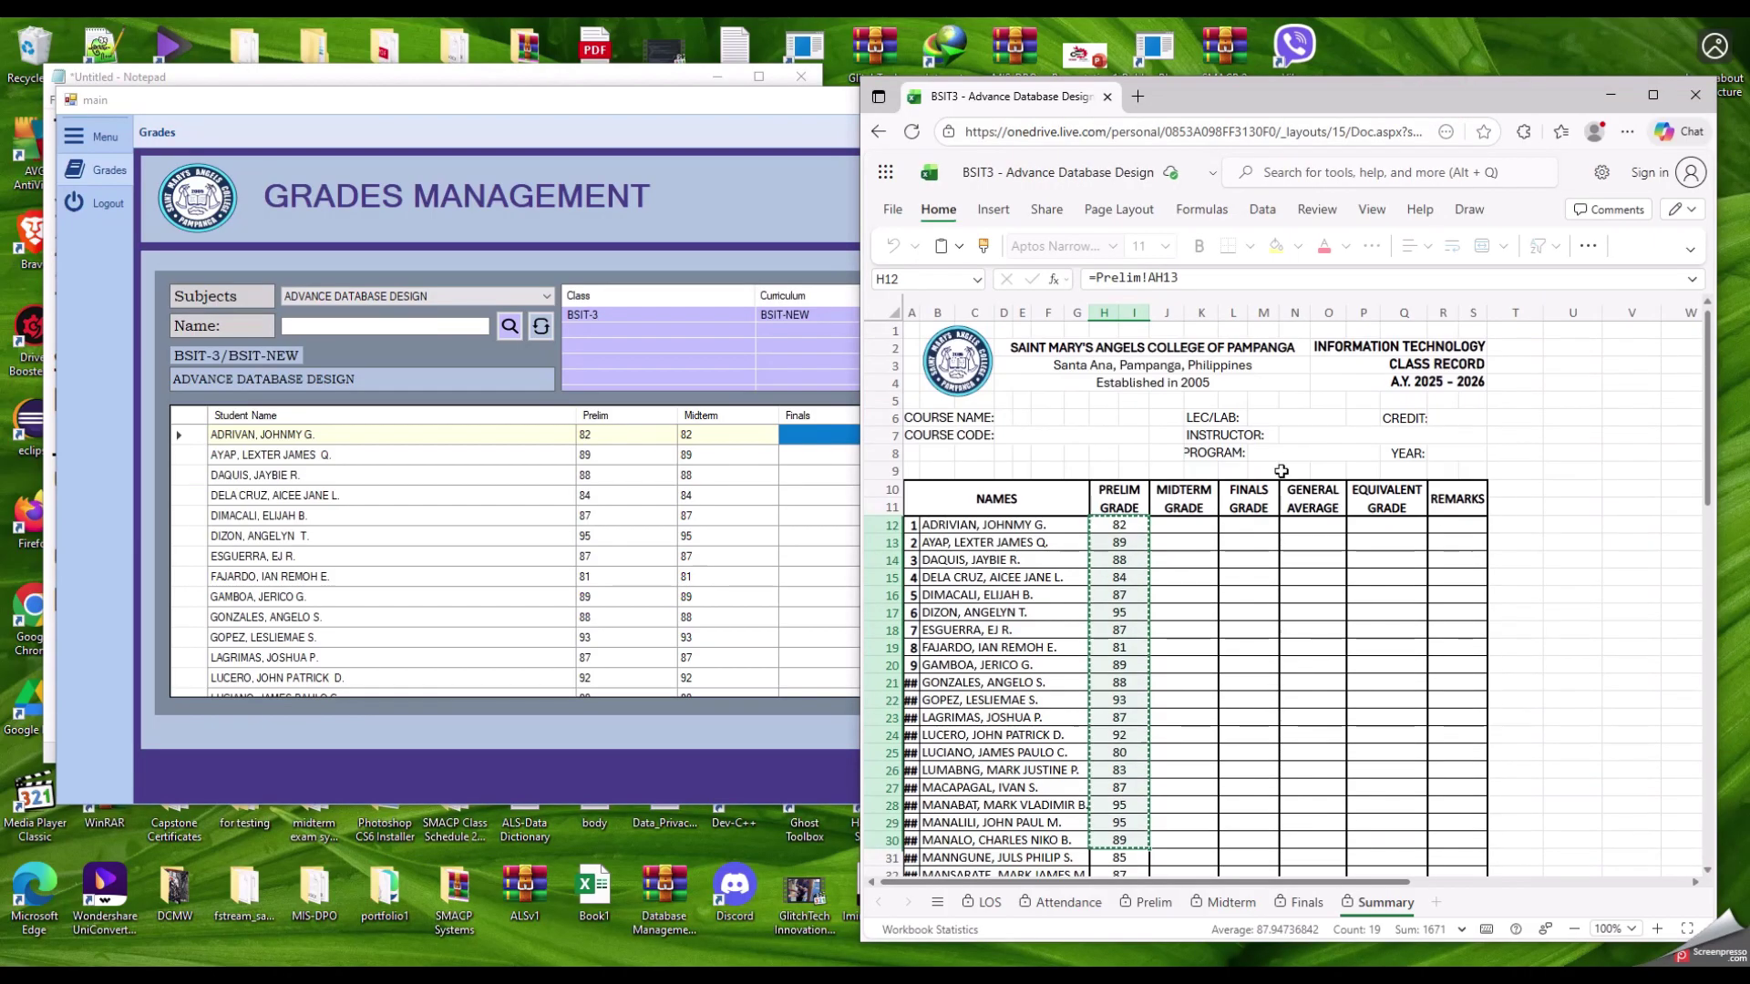
{"action": "left_click", "coordinate": [672, 122]}
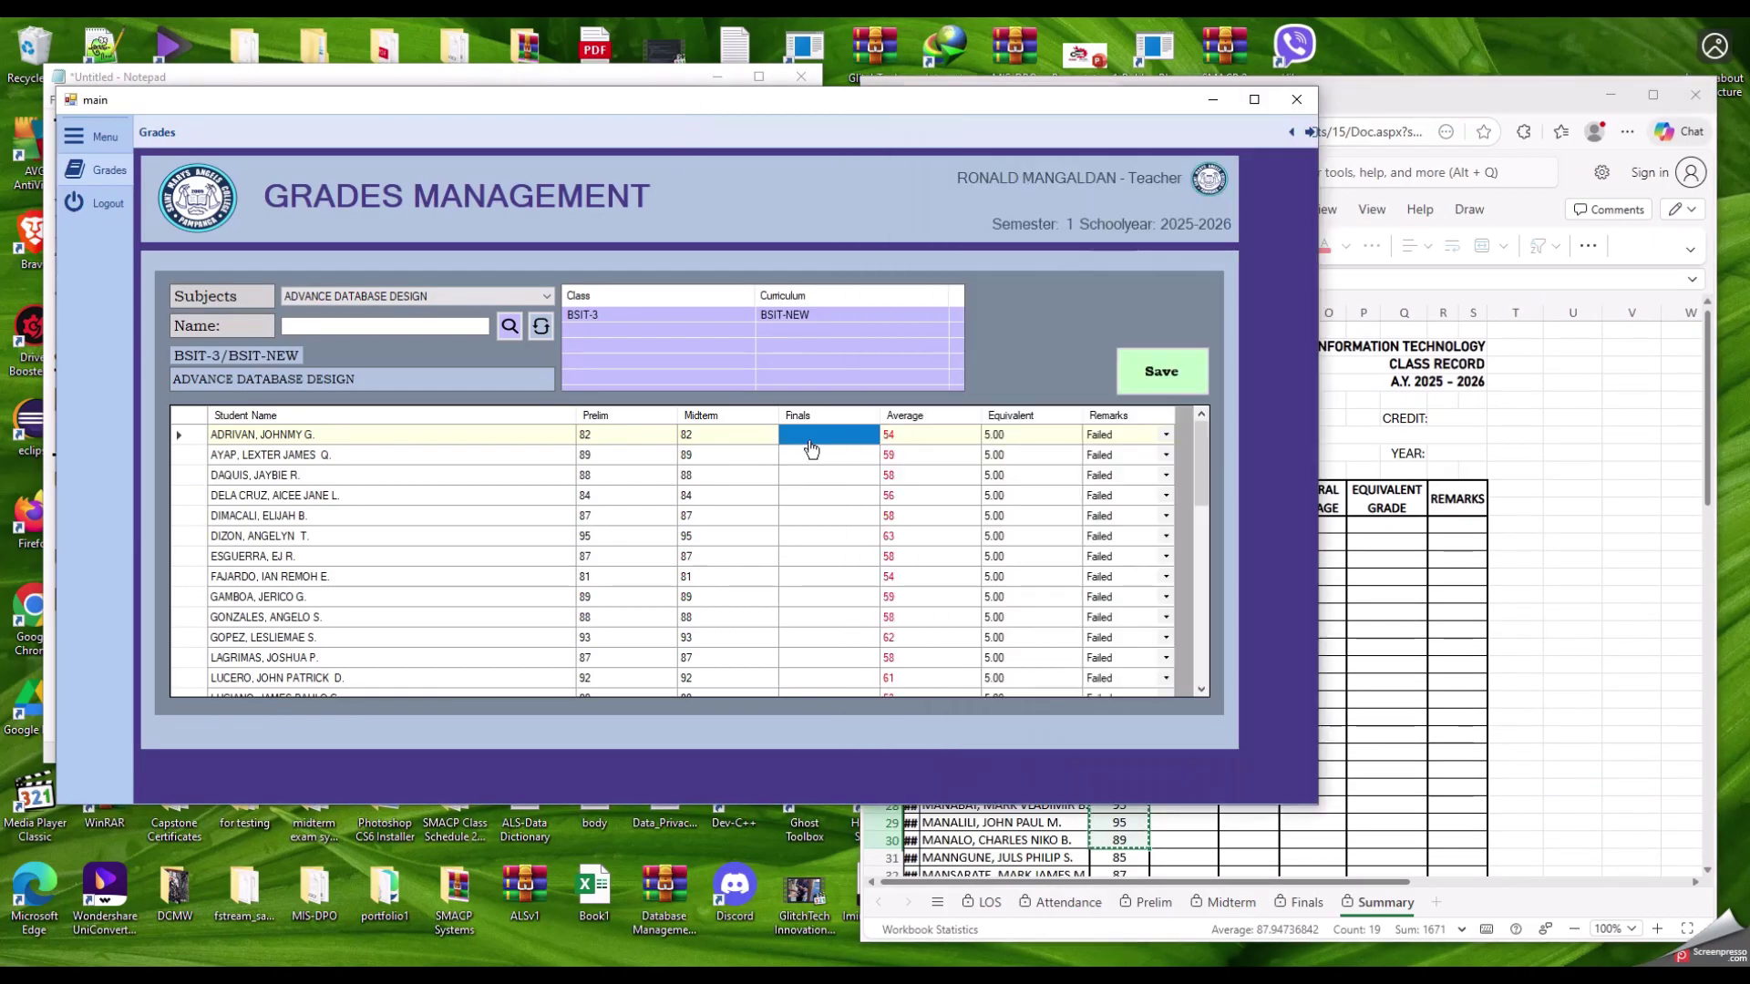
{"action": "key", "text": "ctrl+v"}
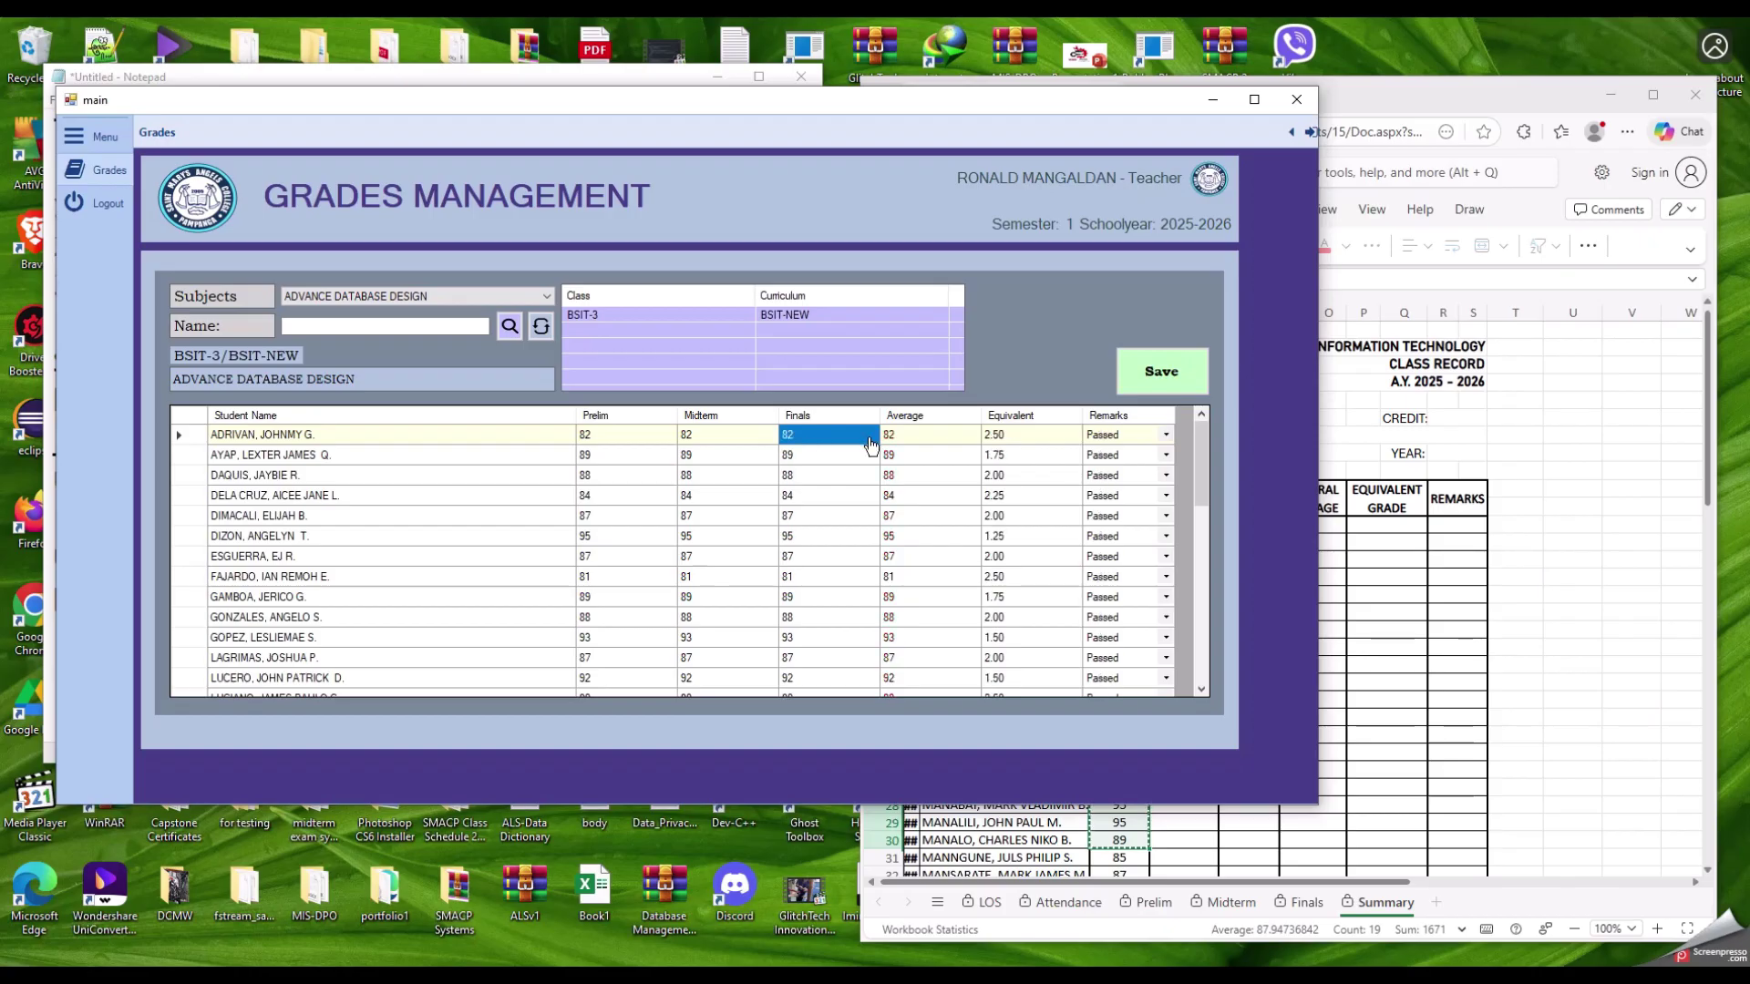
{"action": "scroll", "coordinate": [938, 492], "scroll_direction": "down", "scroll_amount": 4}
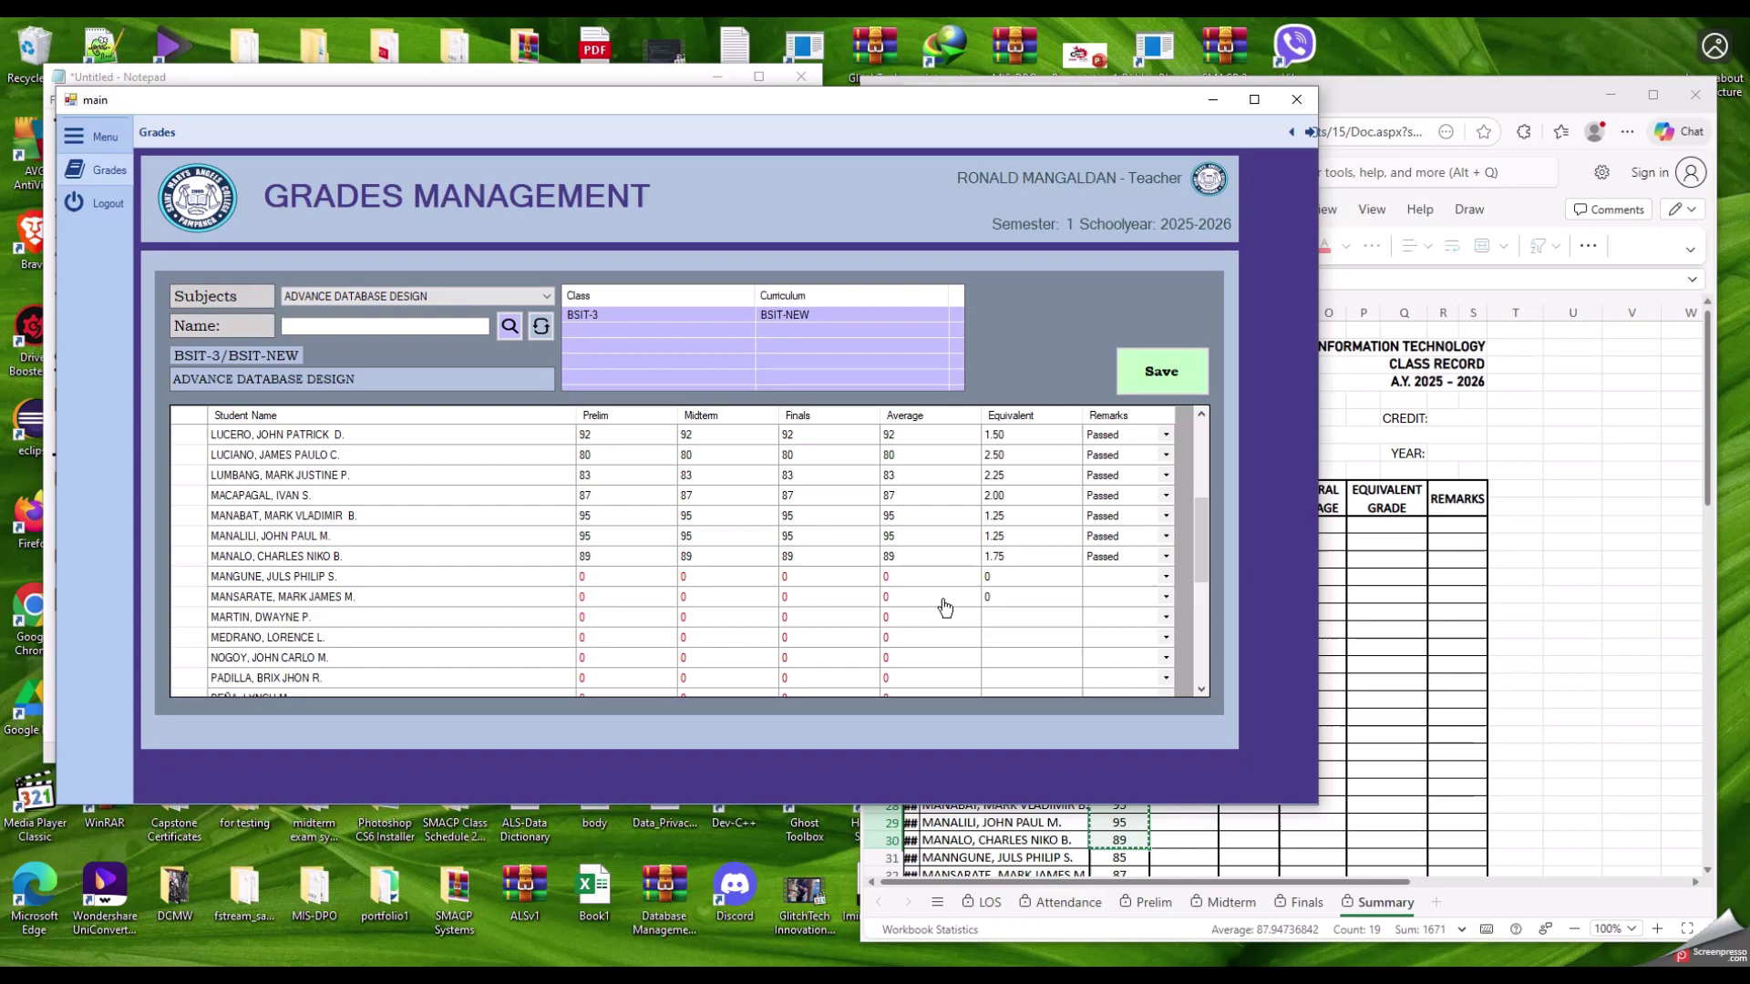
{"action": "scroll", "coordinate": [945, 608], "scroll_direction": "up", "scroll_amount": 4}
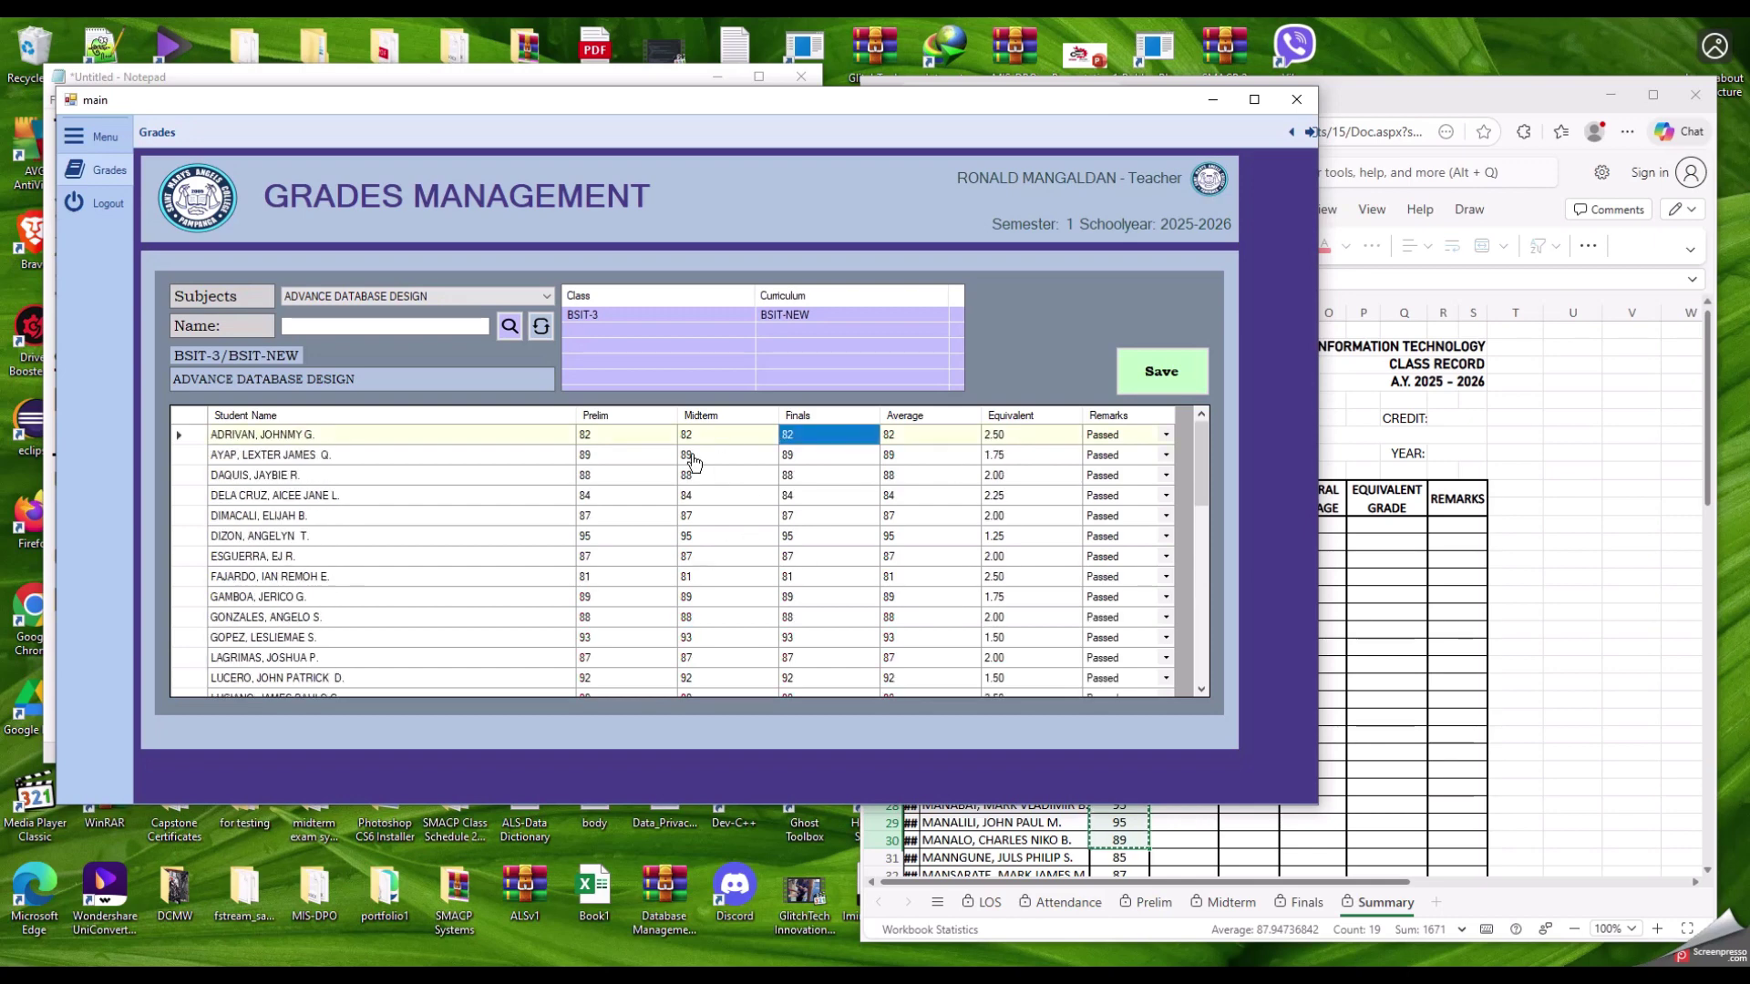
{"action": "scroll", "coordinate": [938, 524], "scroll_direction": "down", "scroll_amount": 10}
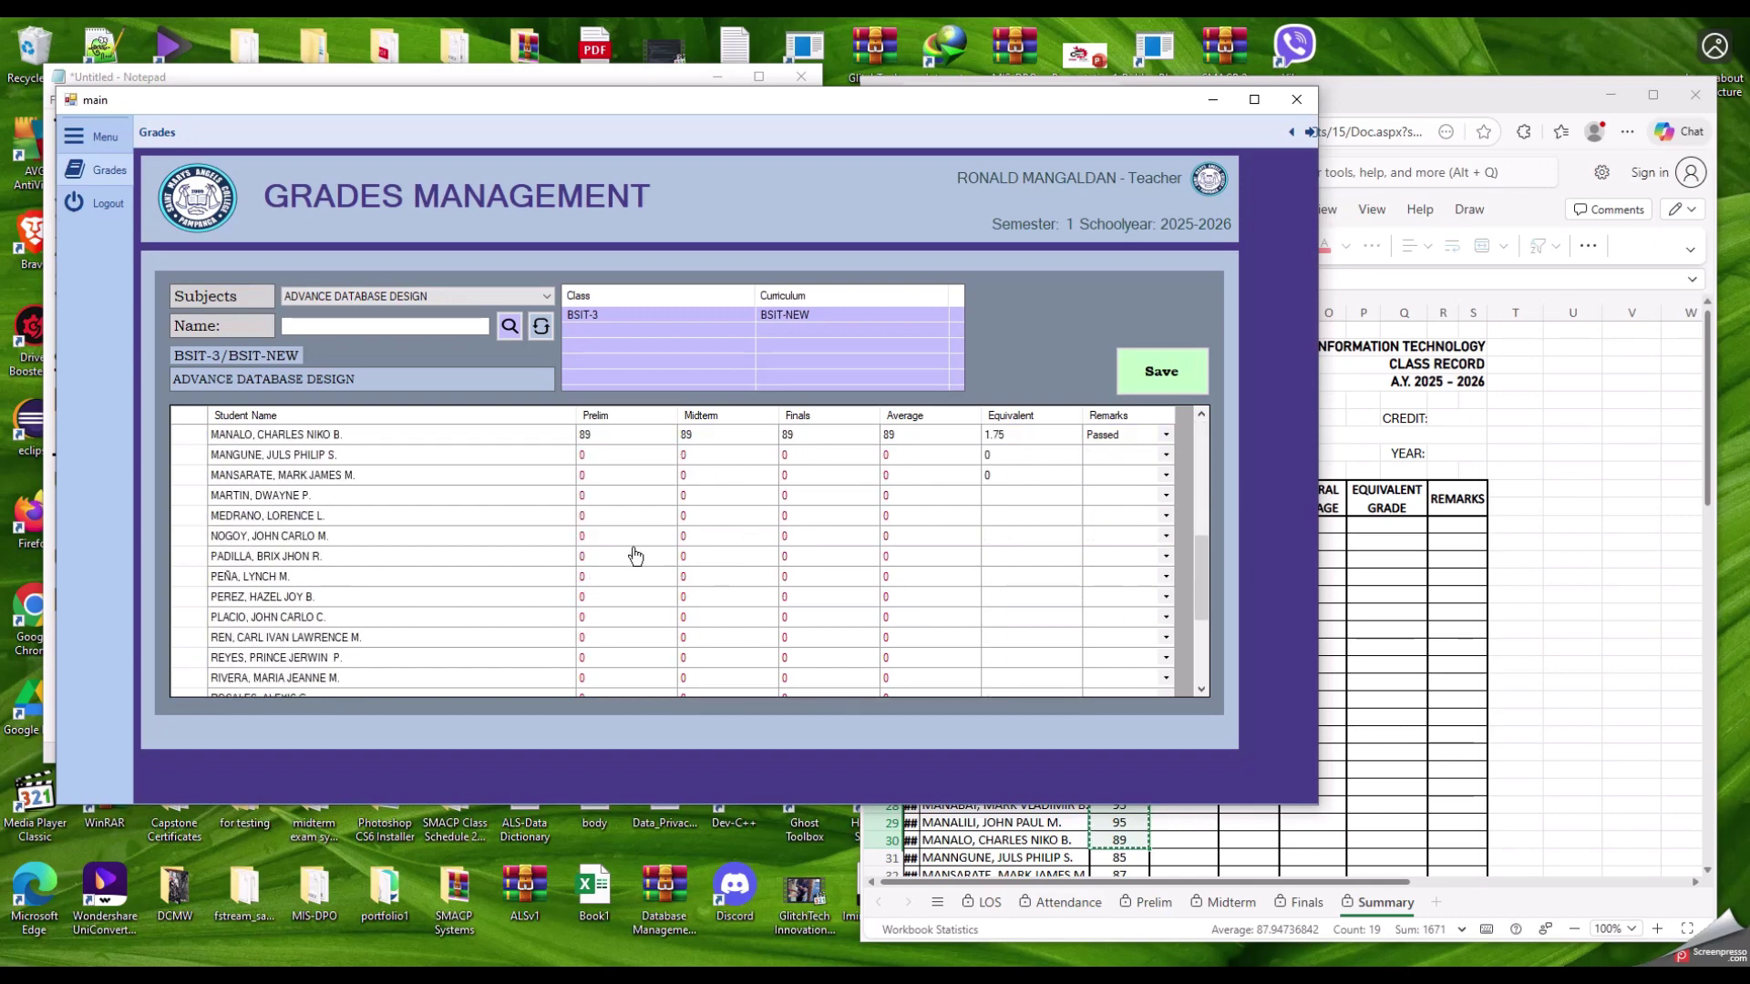
{"action": "scroll", "coordinate": [1093, 556], "scroll_direction": "up", "scroll_amount": 10}
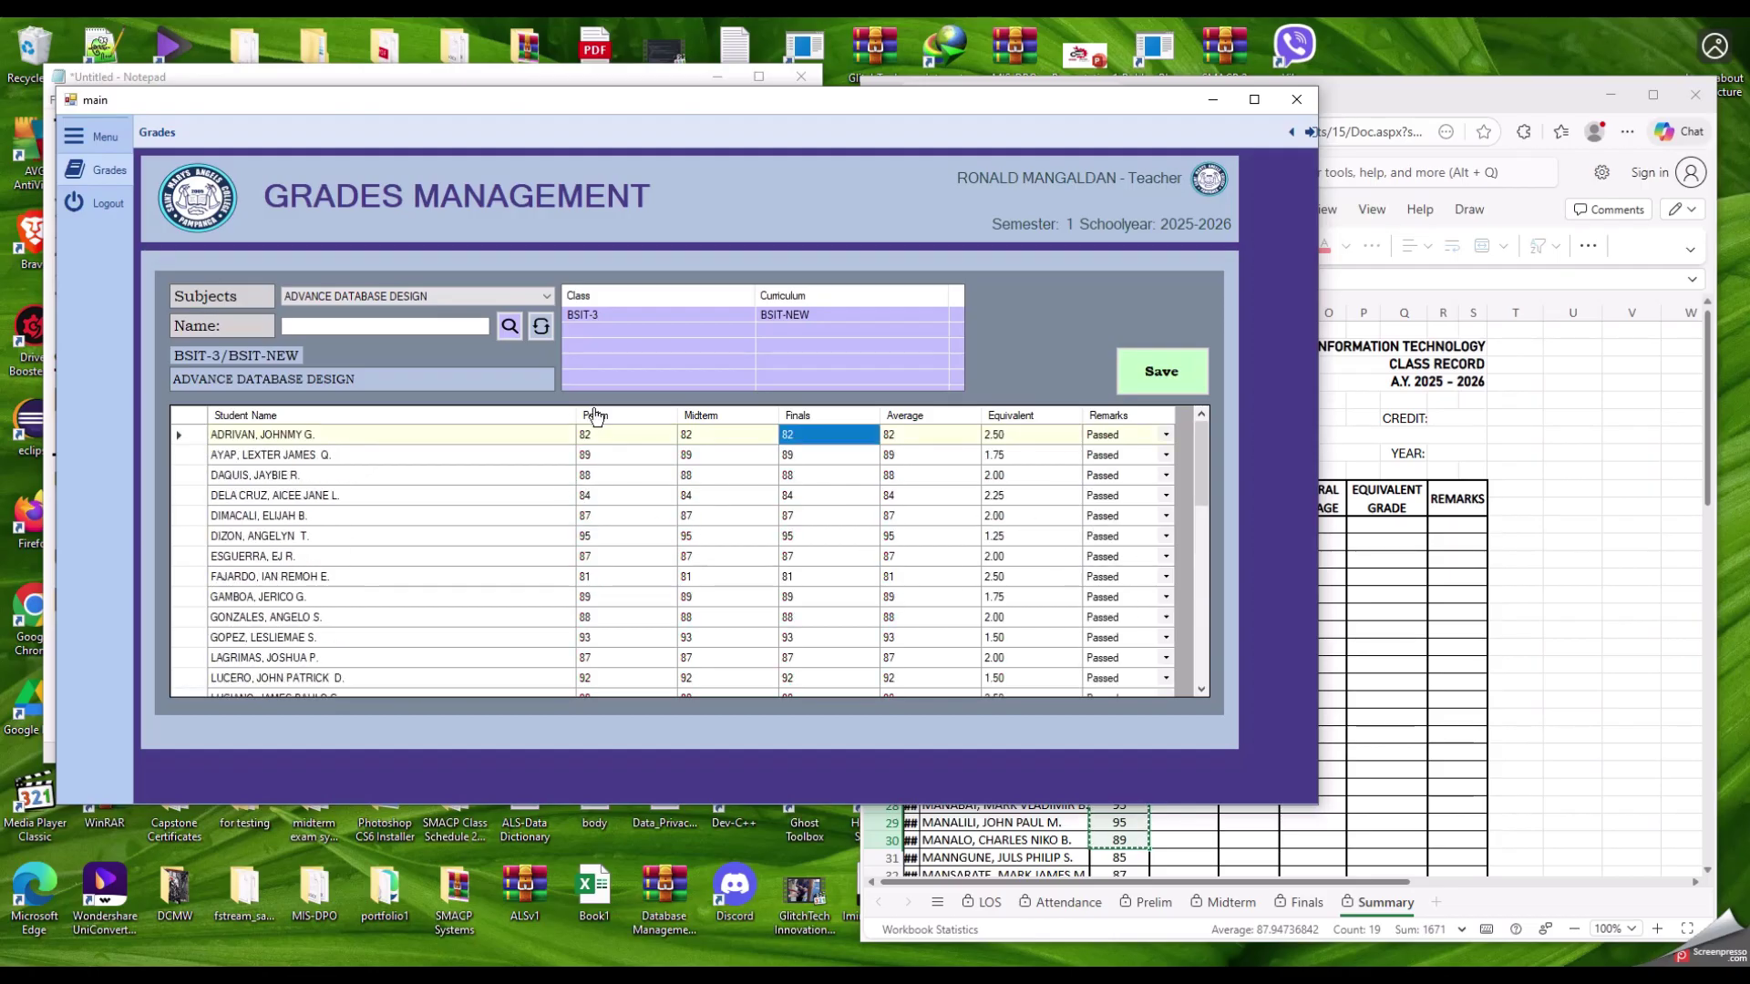
Step: Save the Finals grades and Passed remarks, then dismiss the 'Grades updated successfully!' message
{"action": "left_click", "coordinate": [1162, 390]}
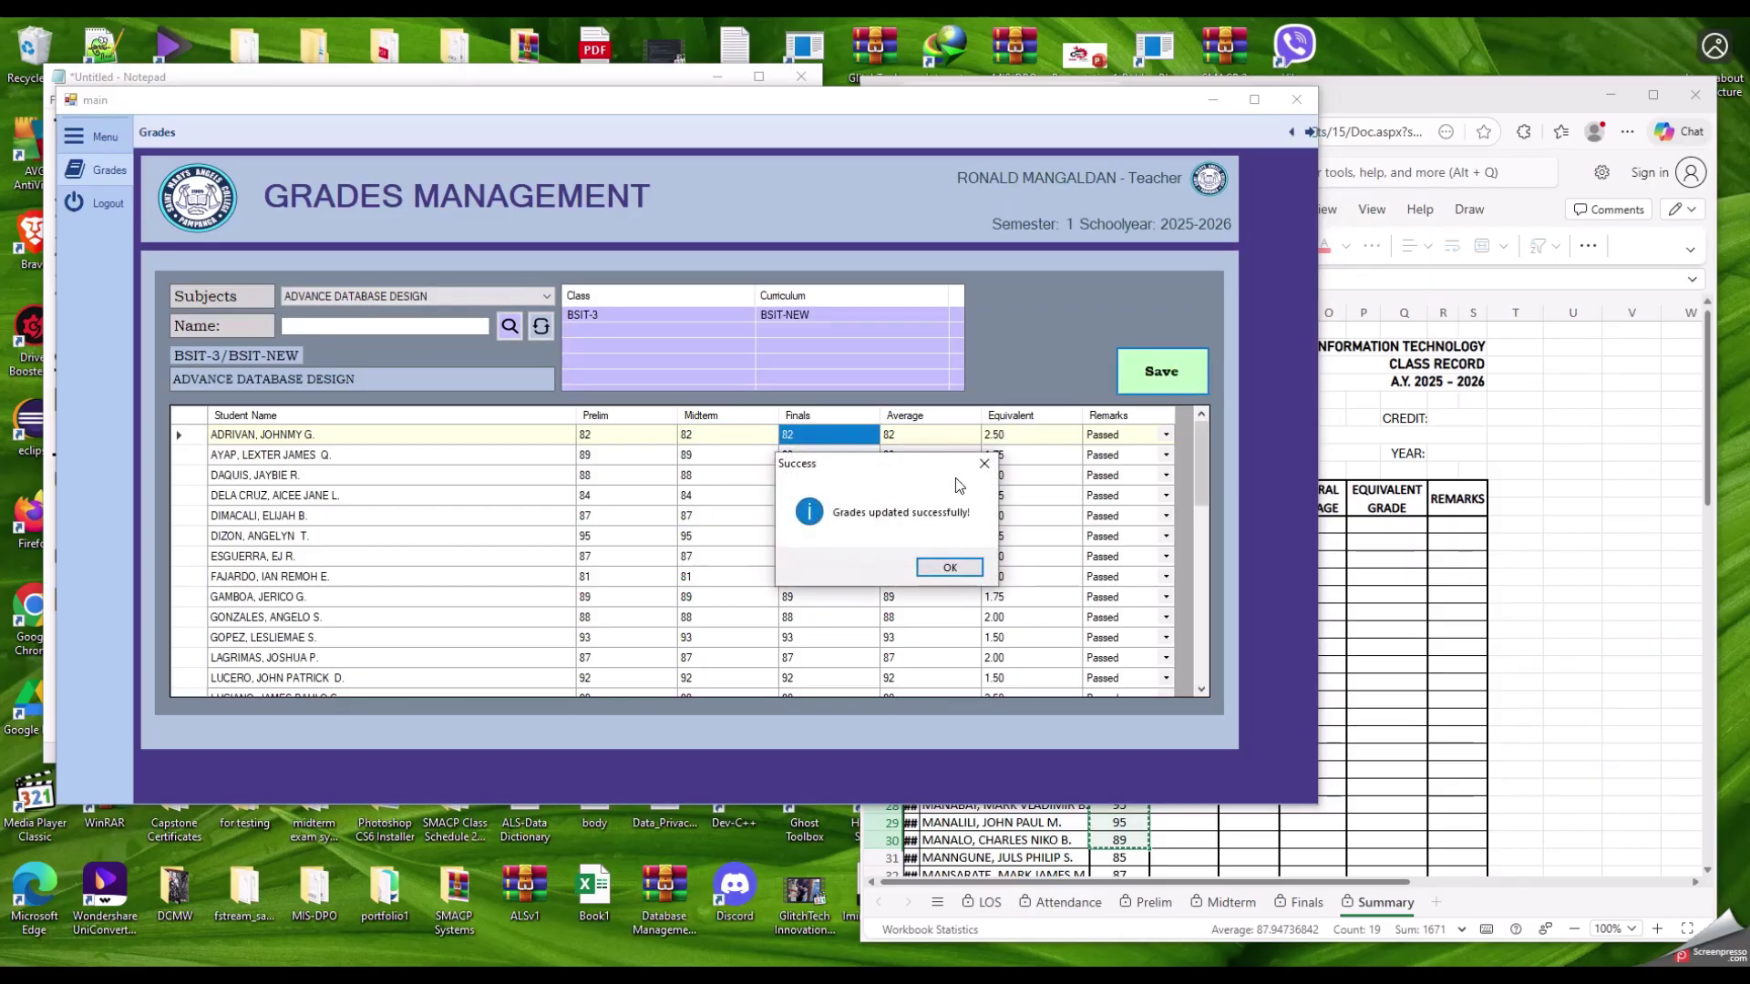
{"action": "left_click", "coordinate": [948, 568]}
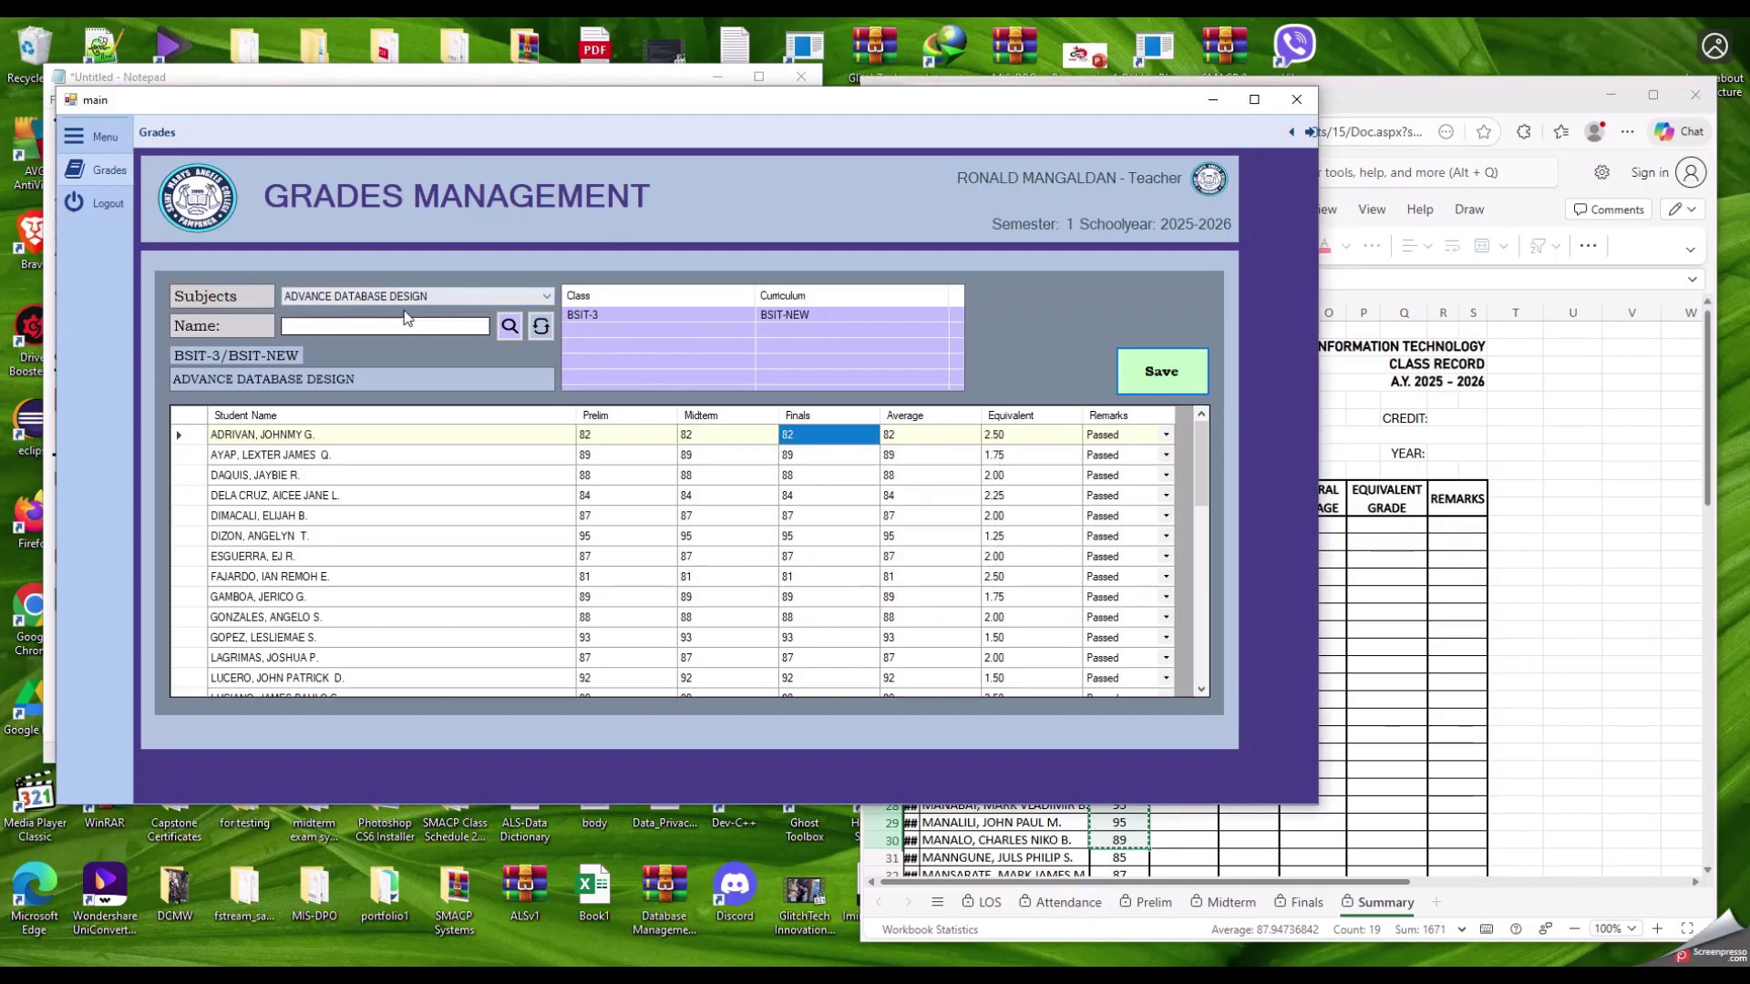
Step: Choose ADVANCED OBJECT ORIENTED PROGRAMMING under Subjects and load the BSIT-2 class roster
{"action": "left_click", "coordinate": [382, 296]}
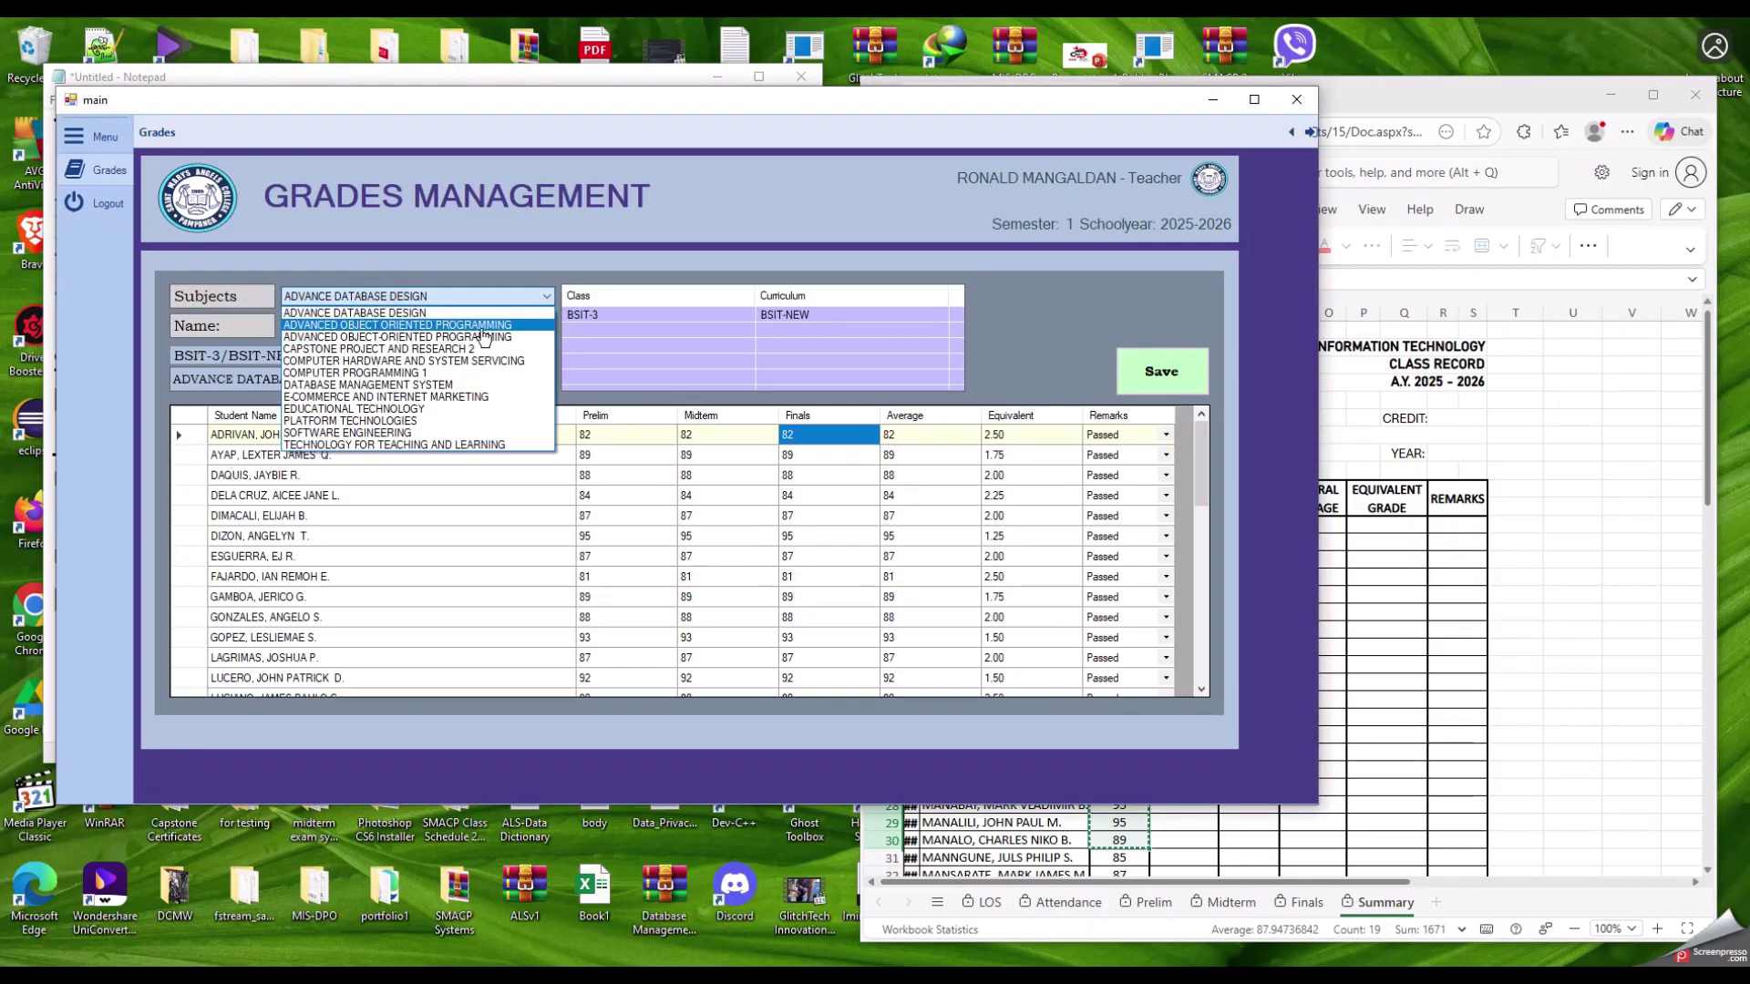
{"action": "left_click", "coordinate": [385, 326]}
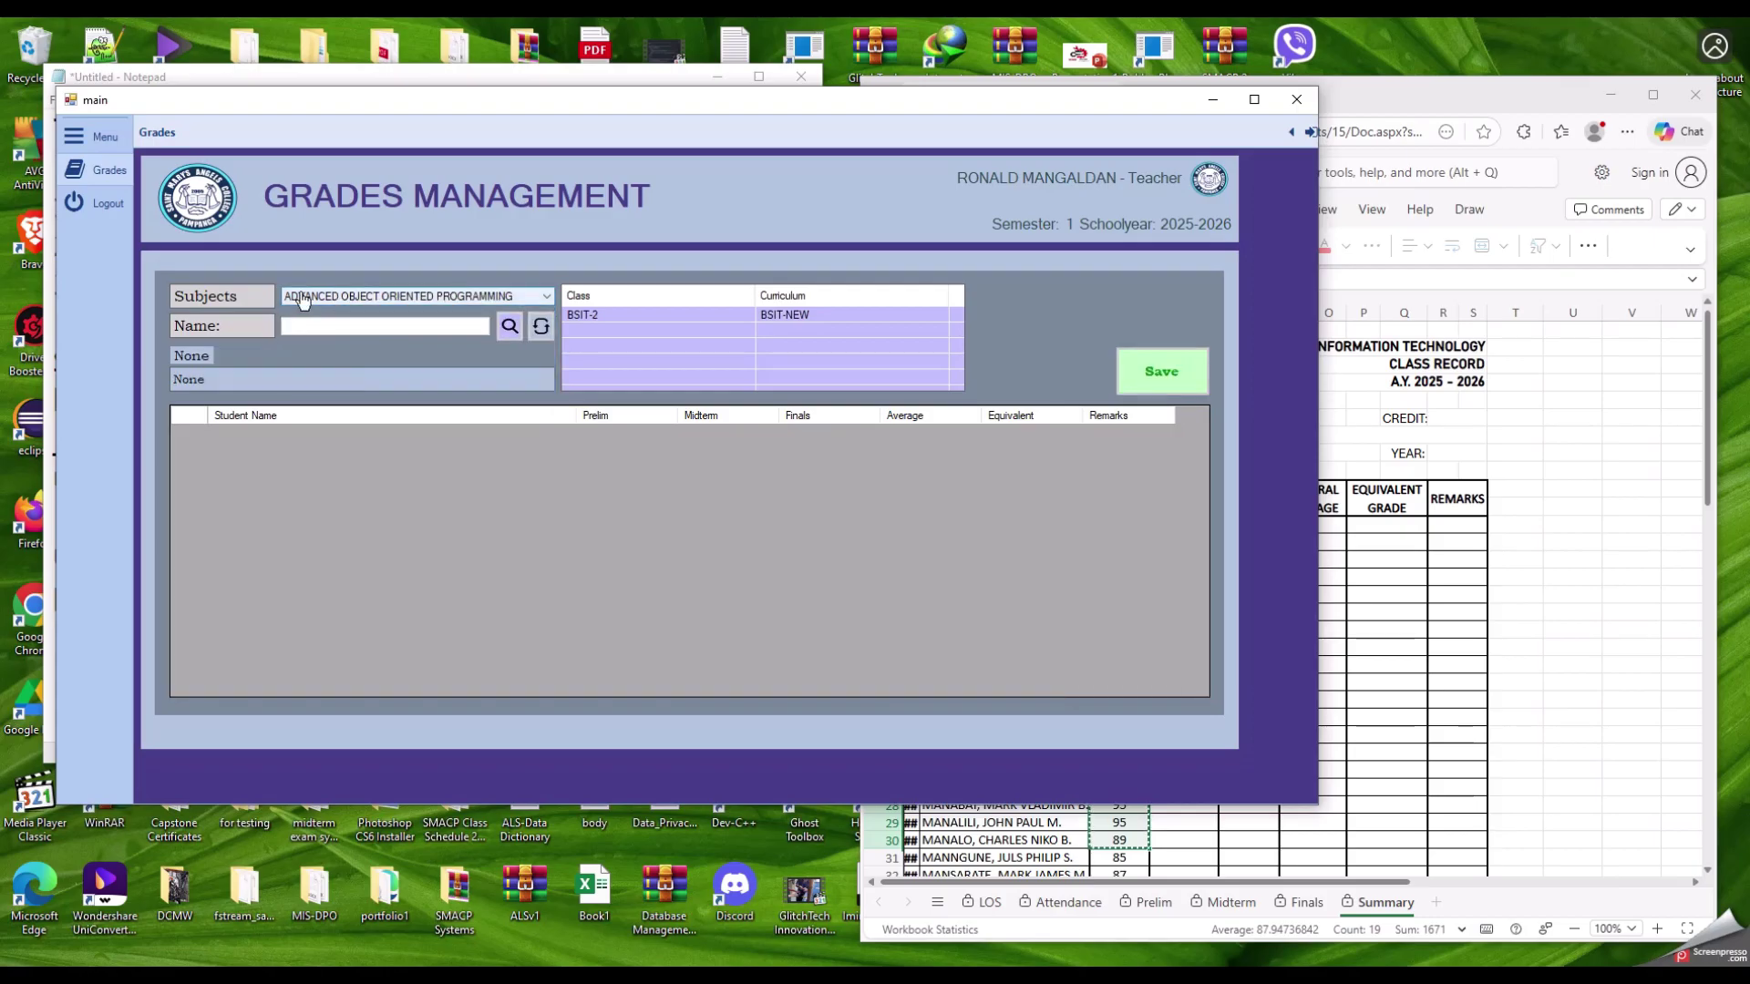
{"action": "left_click", "coordinate": [604, 326]}
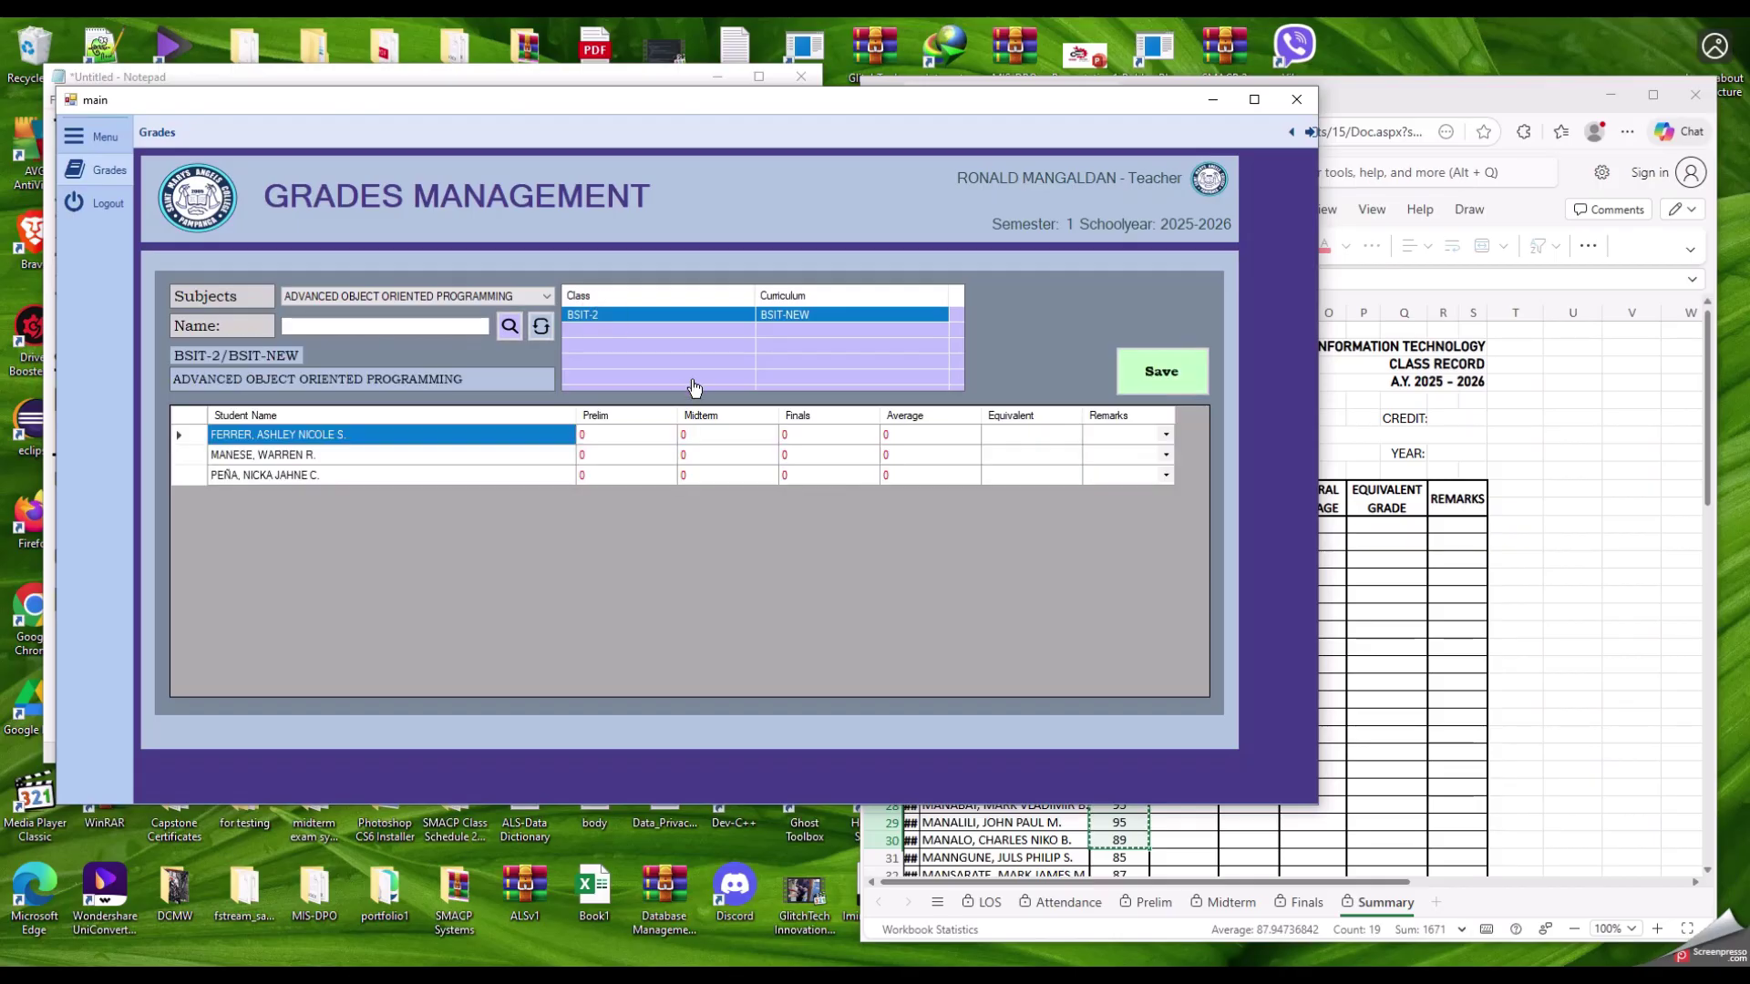
{"action": "left_click", "coordinate": [411, 306]}
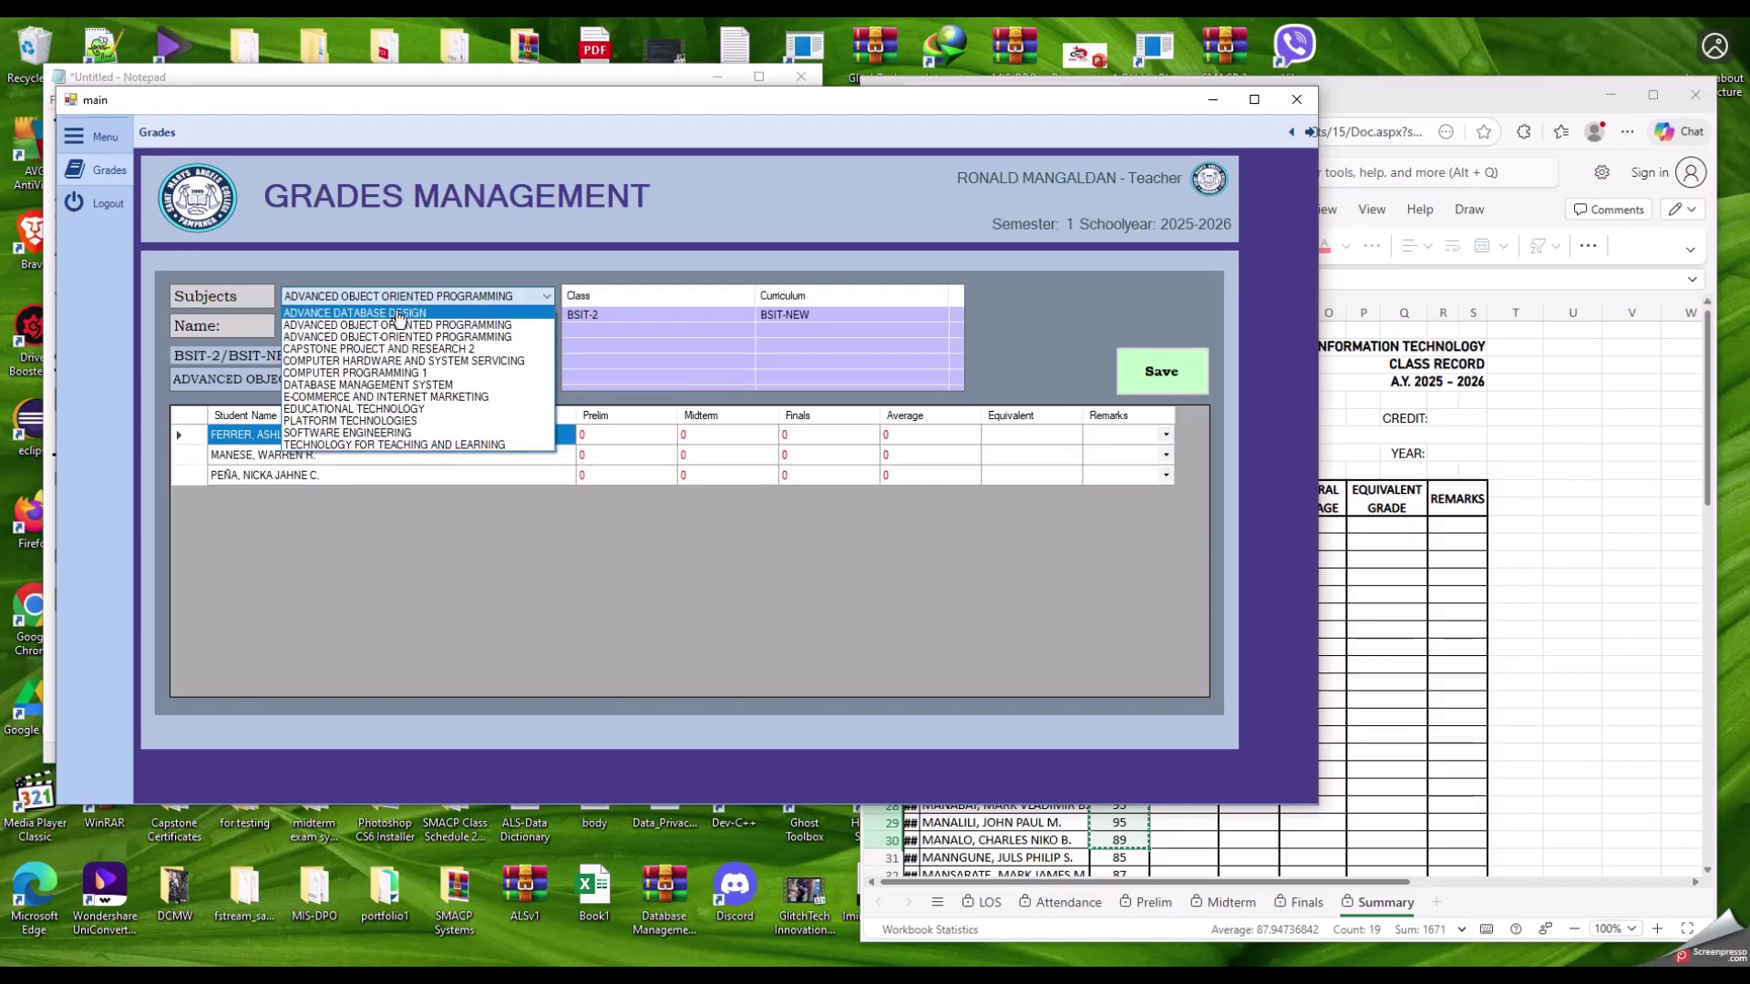
Step: Reload ADVANCE DATABASE DESIGN for BSIT-3 and scroll its saved grades (82, 89, 88…), all Passed
{"action": "left_click", "coordinate": [398, 312]}
{"action": "left_click", "coordinate": [593, 316]}
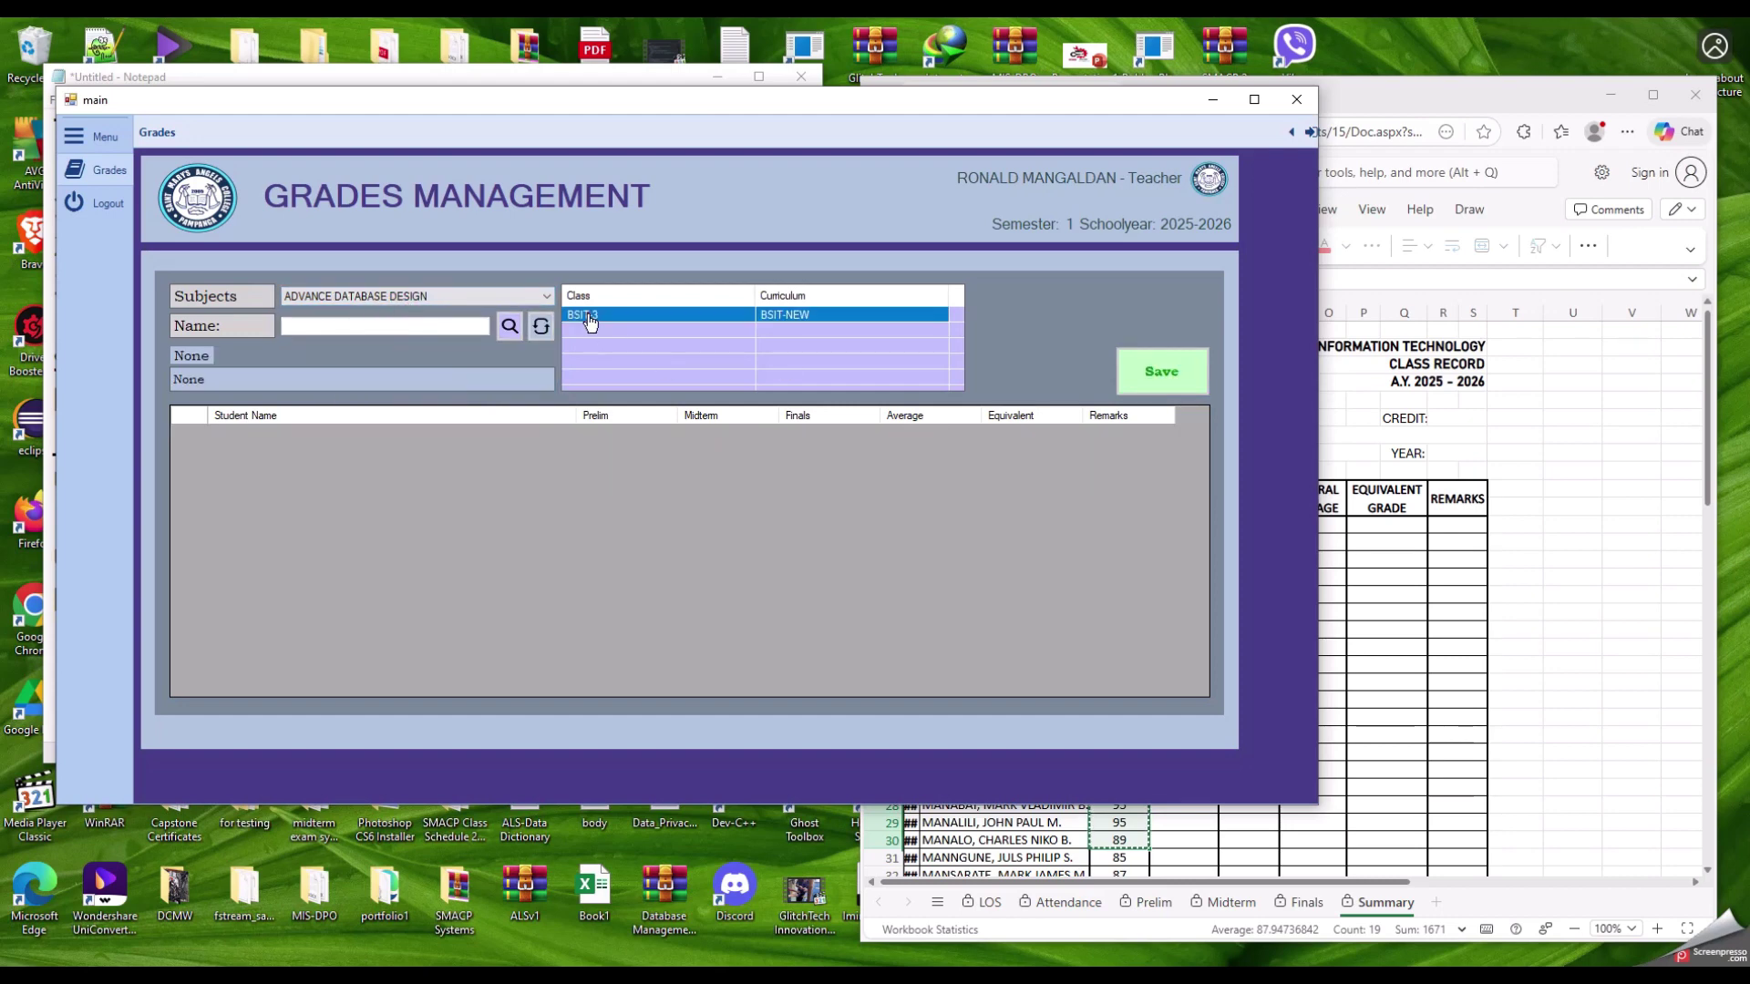
{"action": "mouse_move", "coordinate": [1203, 439]}
{"action": "left_mouse_down"}
{"action": "mouse_move", "coordinate": [1200, 583]}
{"action": "mouse_move", "coordinate": [1183, 428]}
{"action": "left_mouse_up"}
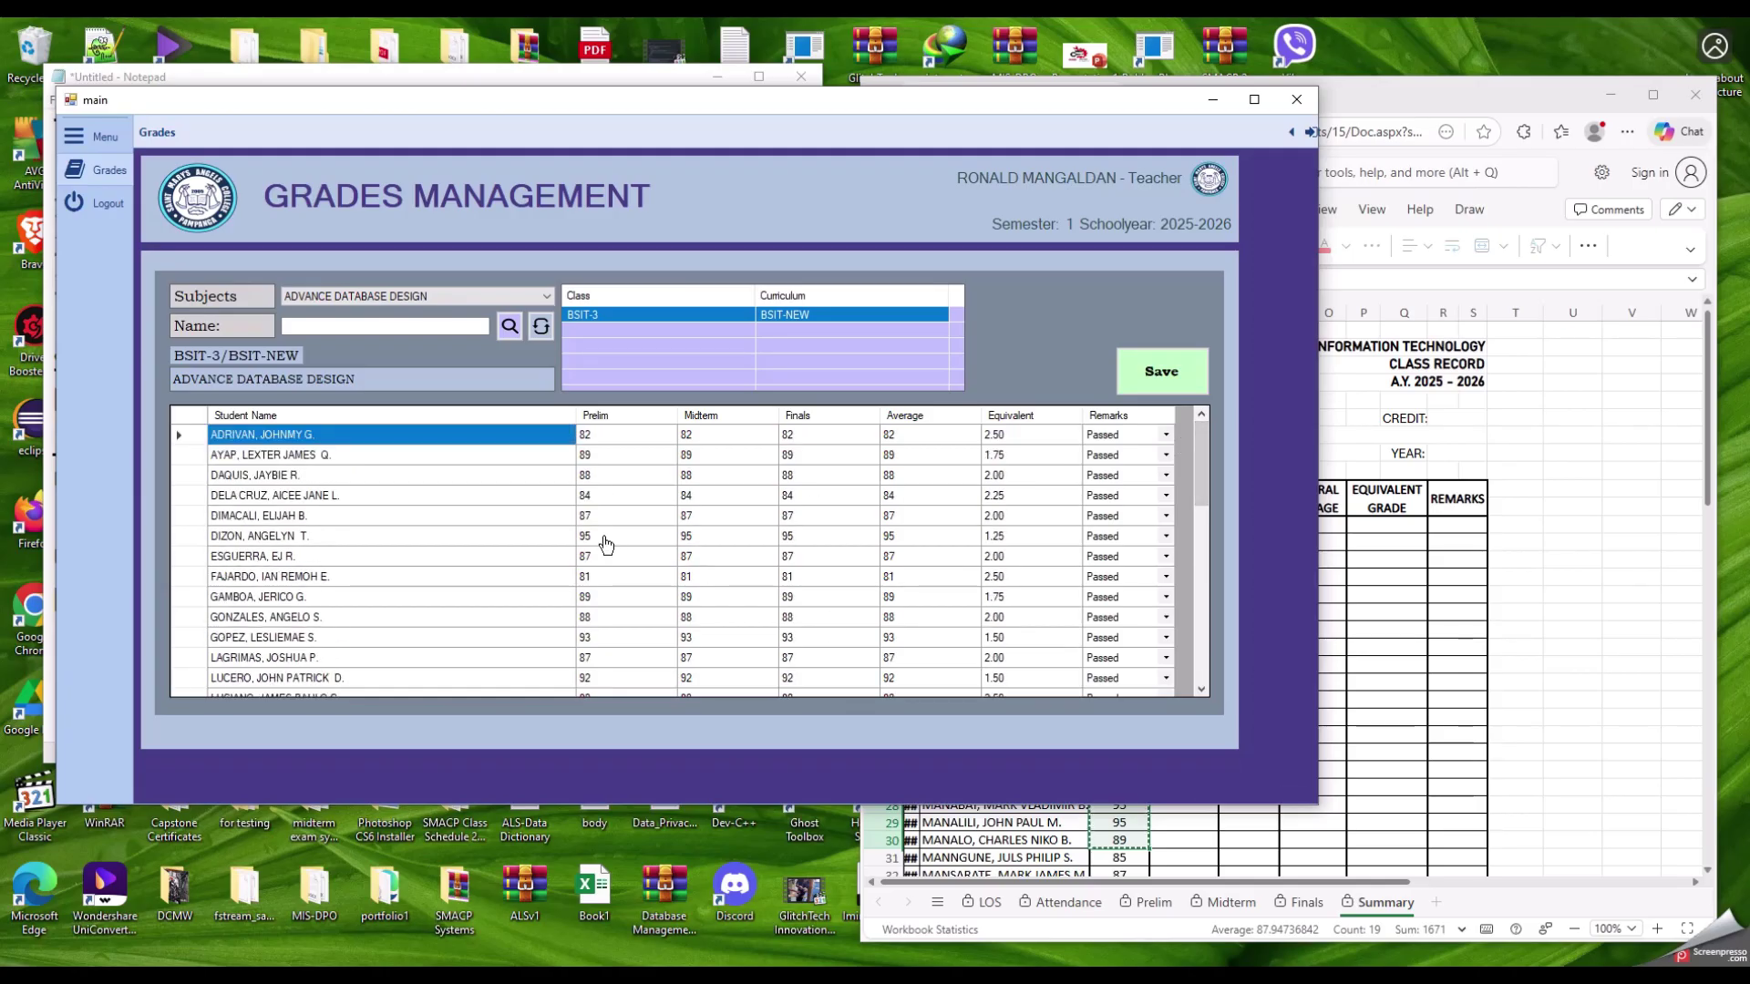
{"action": "left_click", "coordinate": [429, 295]}
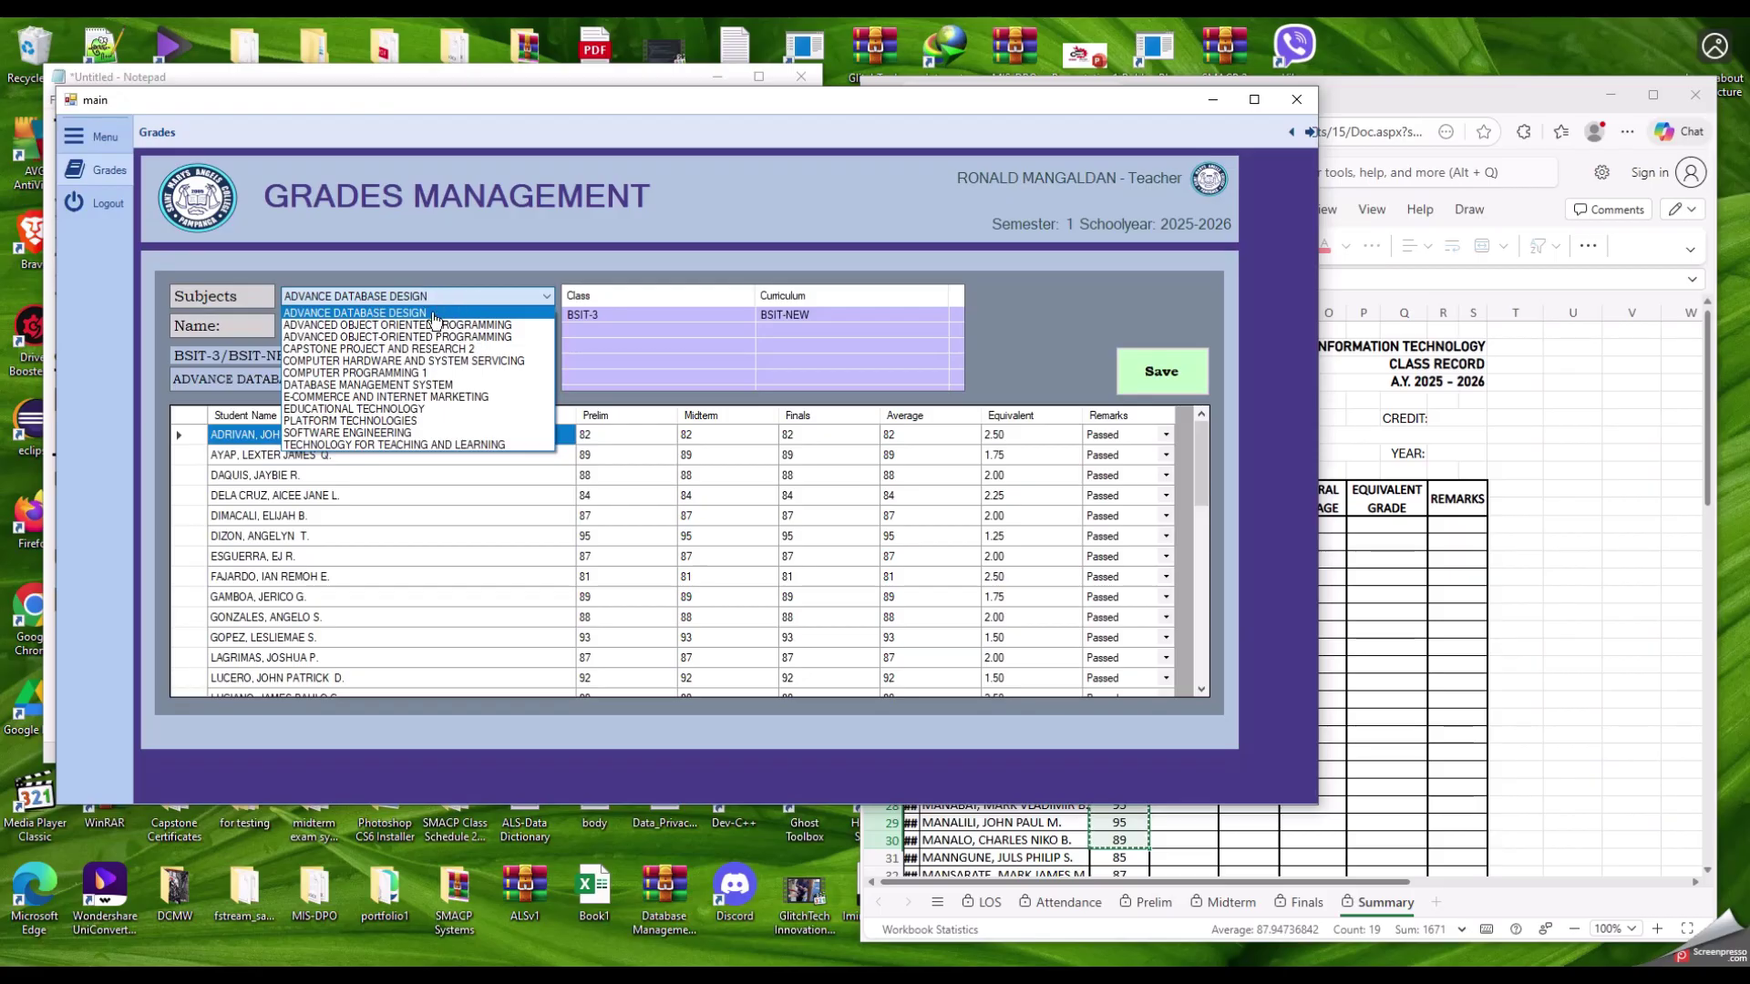
Step: Load ADVANCED OBJECT-ORIENTED PROGRAMMING for BSIT-2 and scroll its long roster, every grade at 0
{"action": "left_click", "coordinate": [348, 326]}
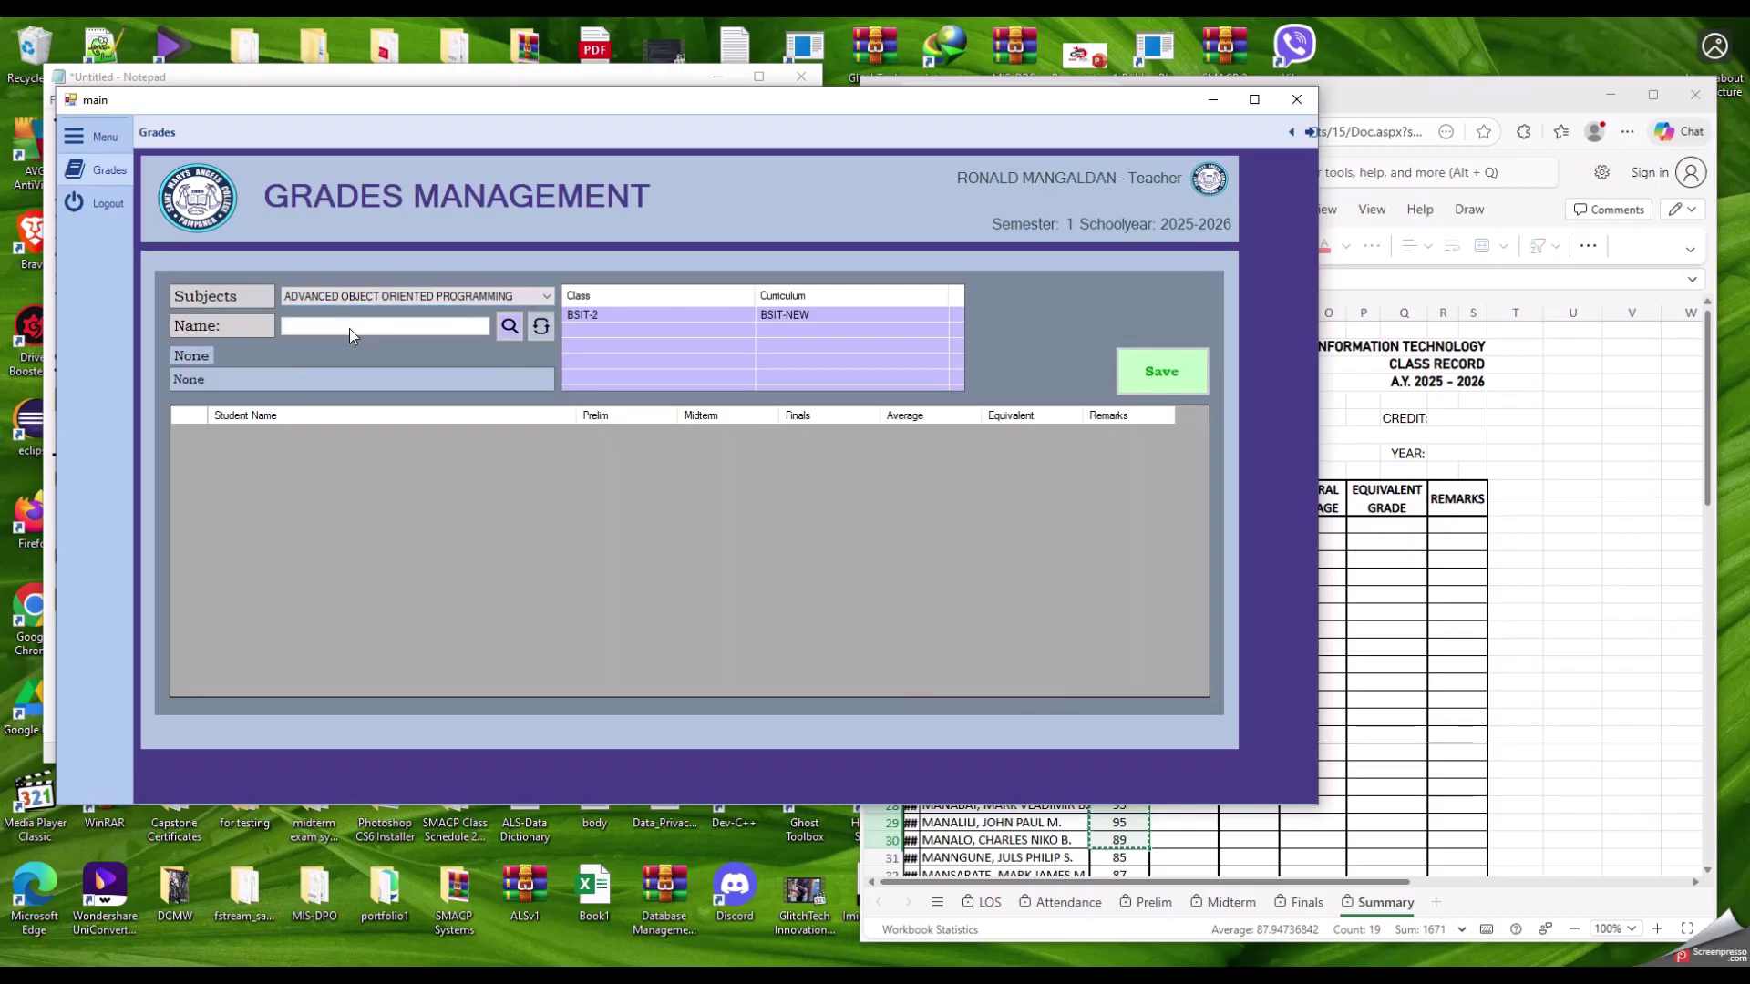
{"action": "left_click", "coordinate": [601, 316]}
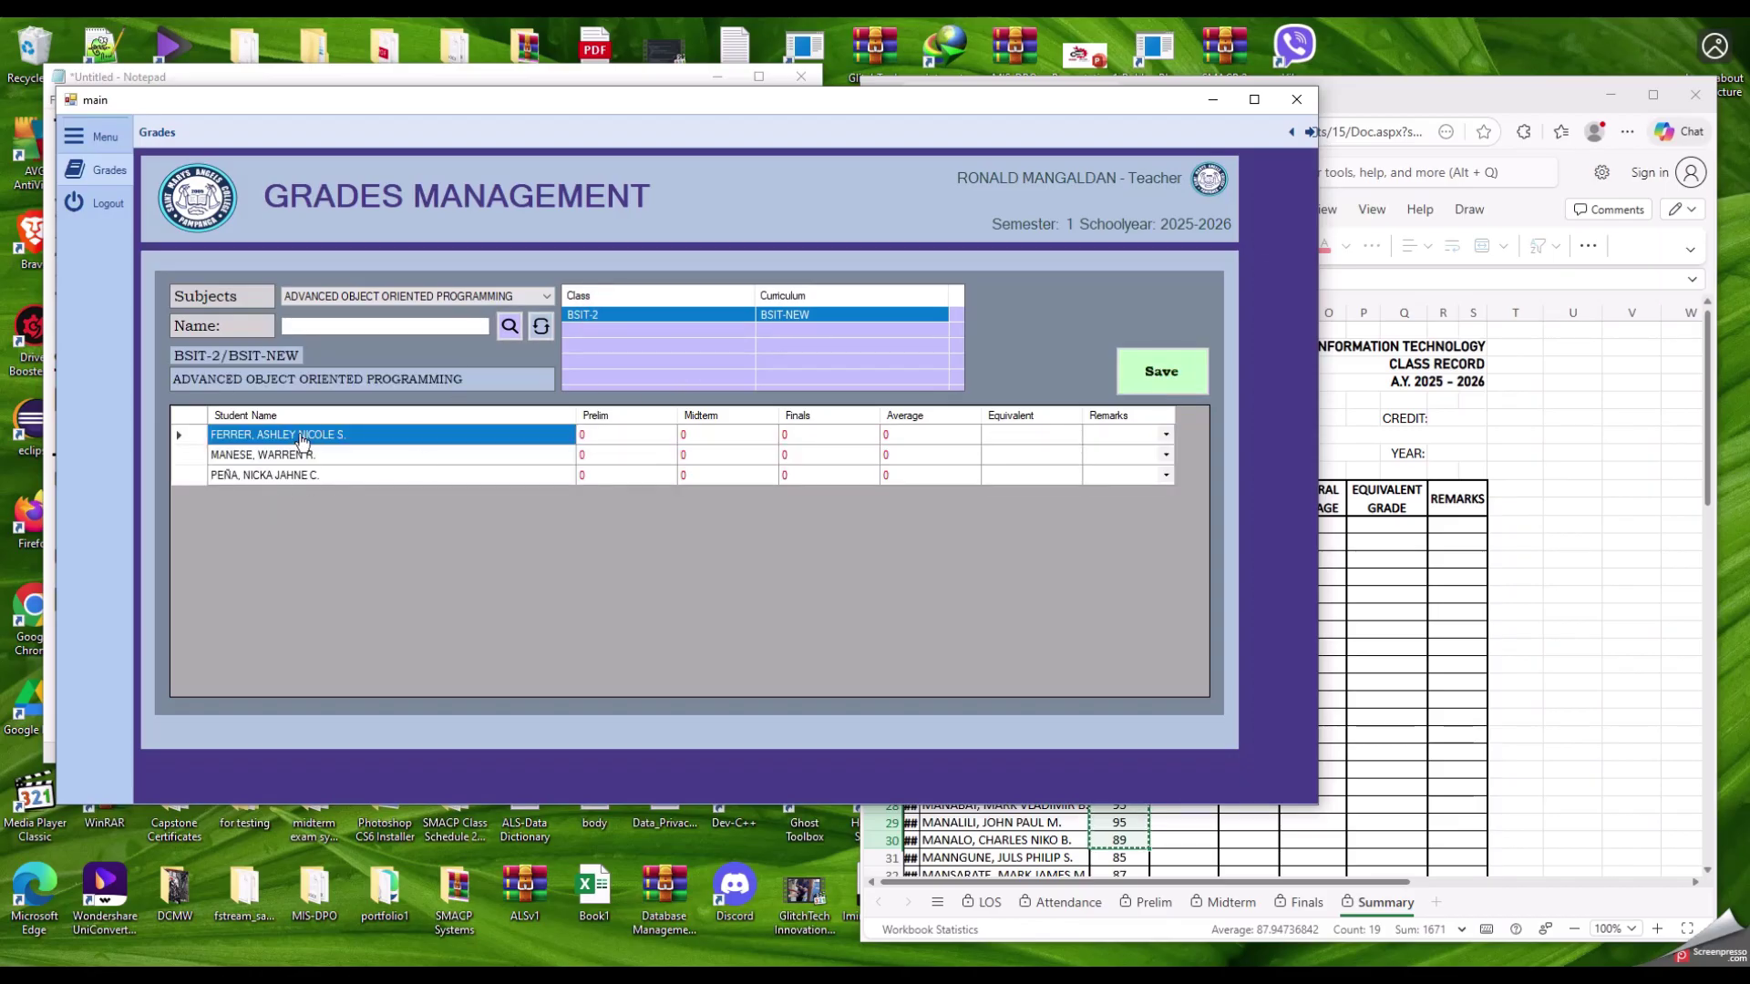
{"action": "left_click", "coordinate": [474, 297]}
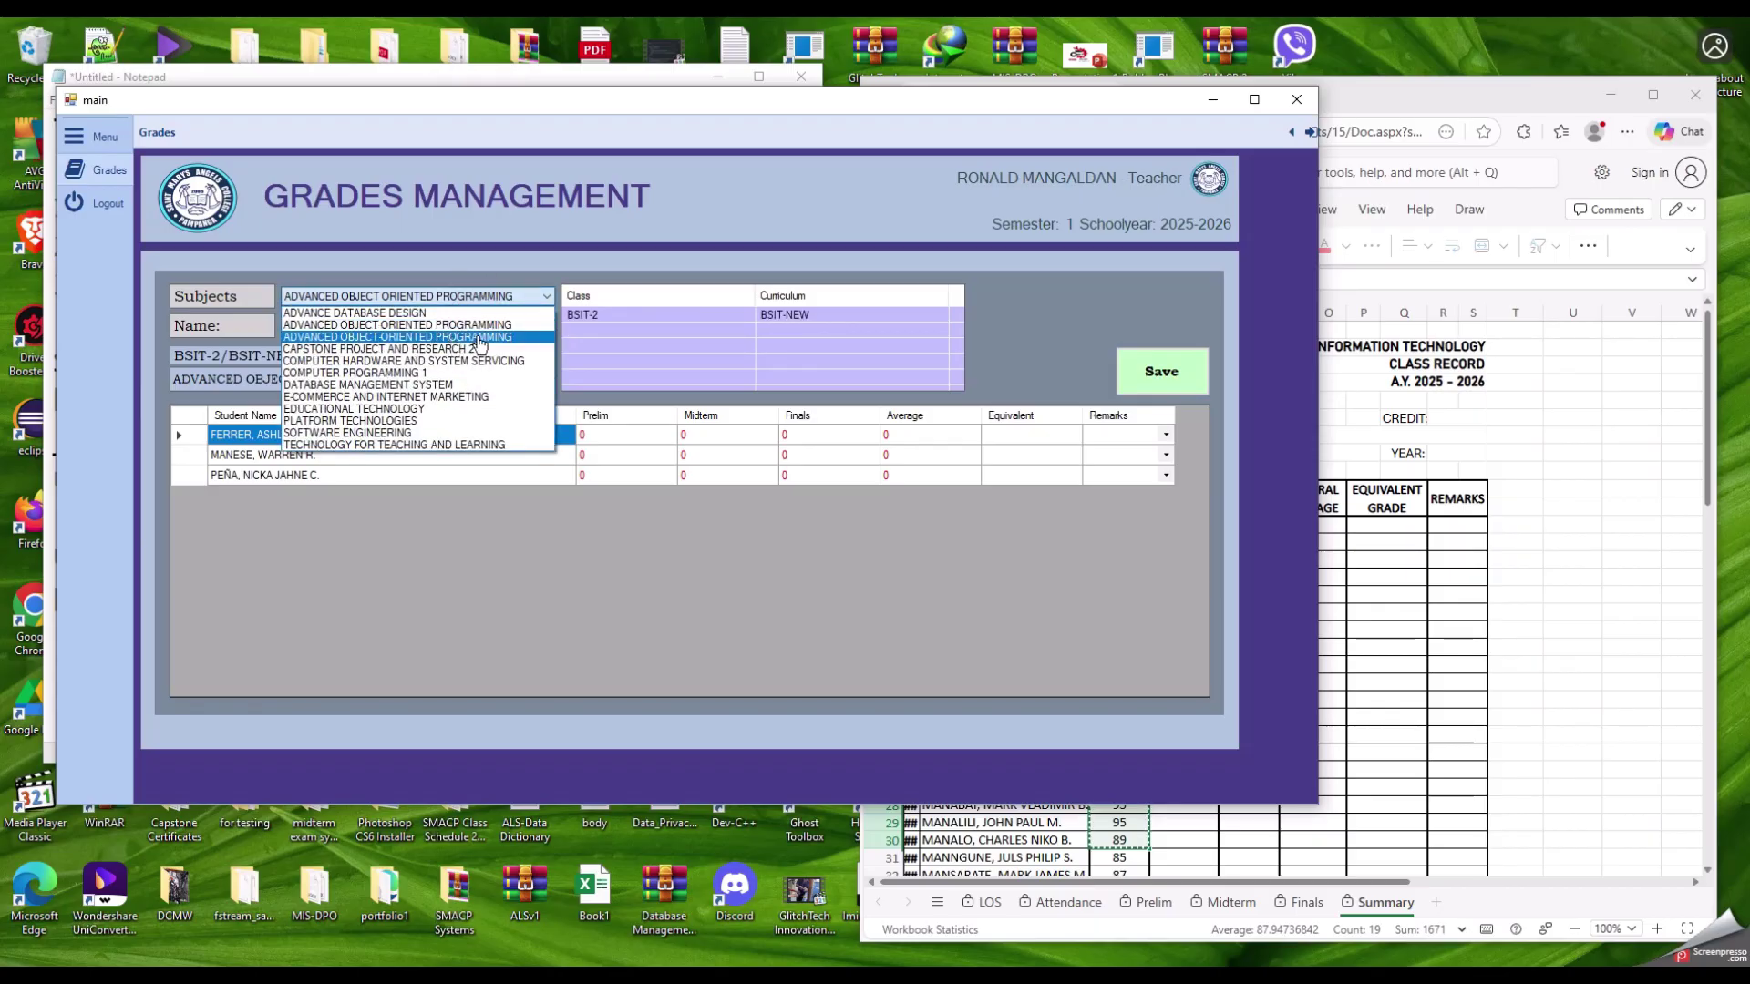
{"action": "left_click", "coordinate": [500, 337]}
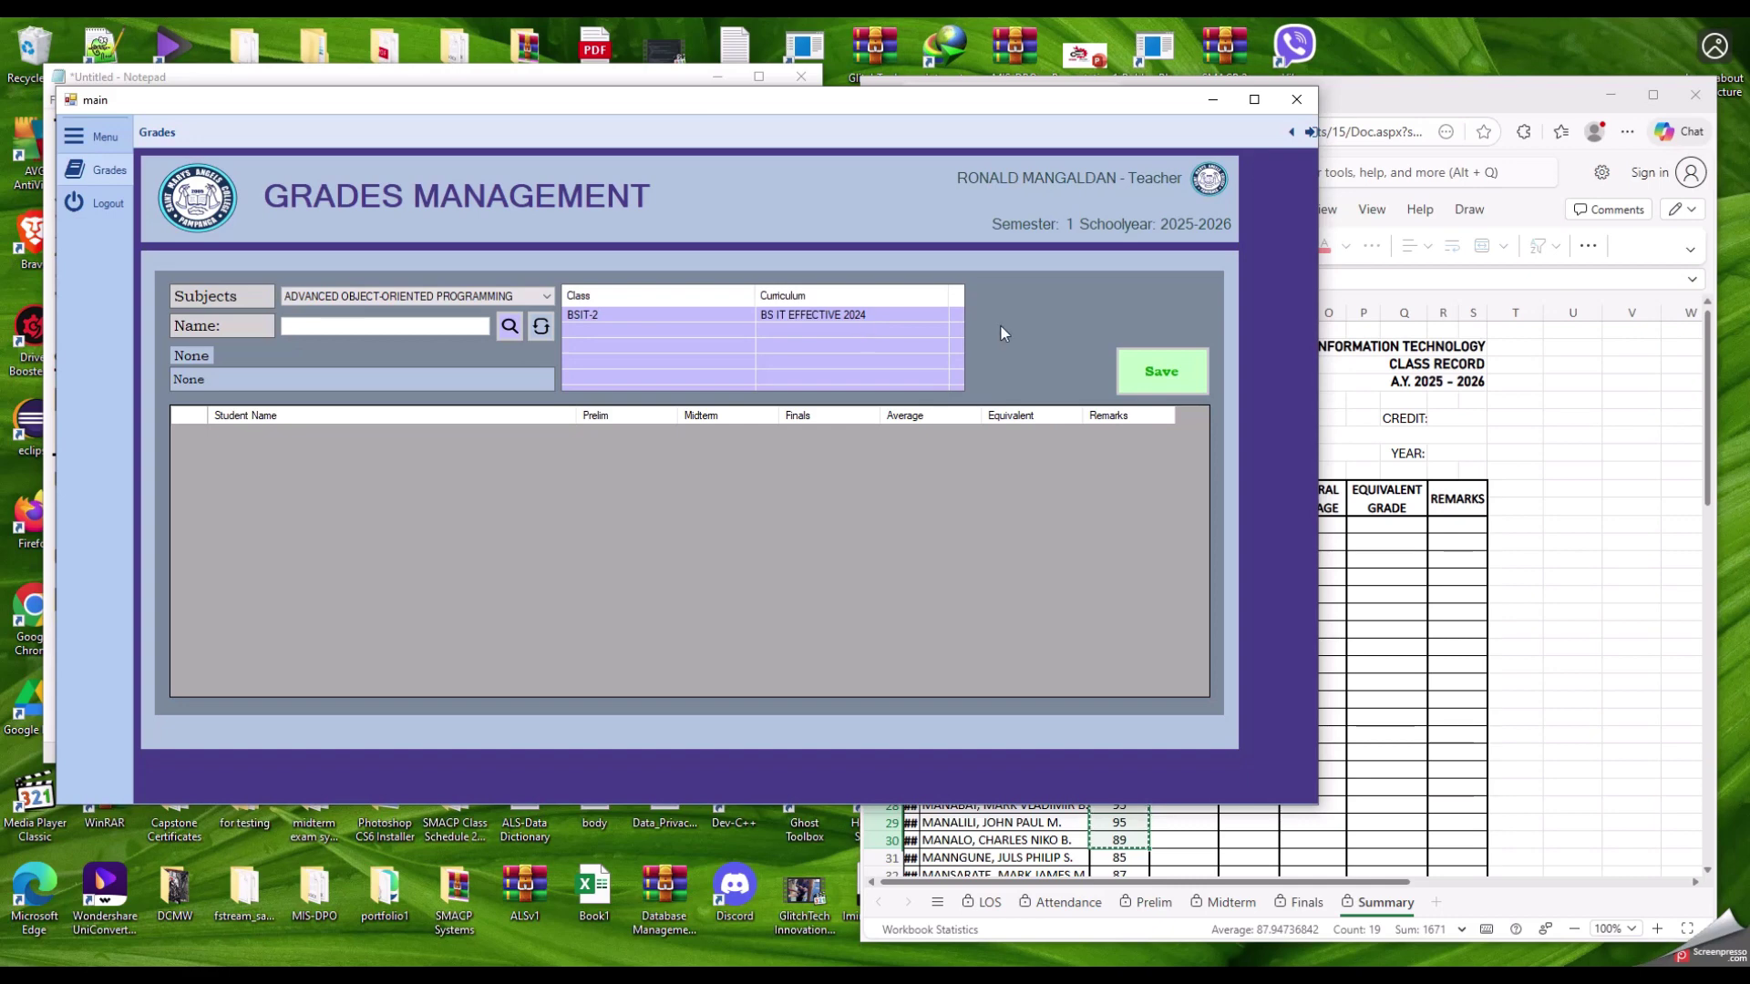
{"action": "left_click", "coordinate": [862, 319]}
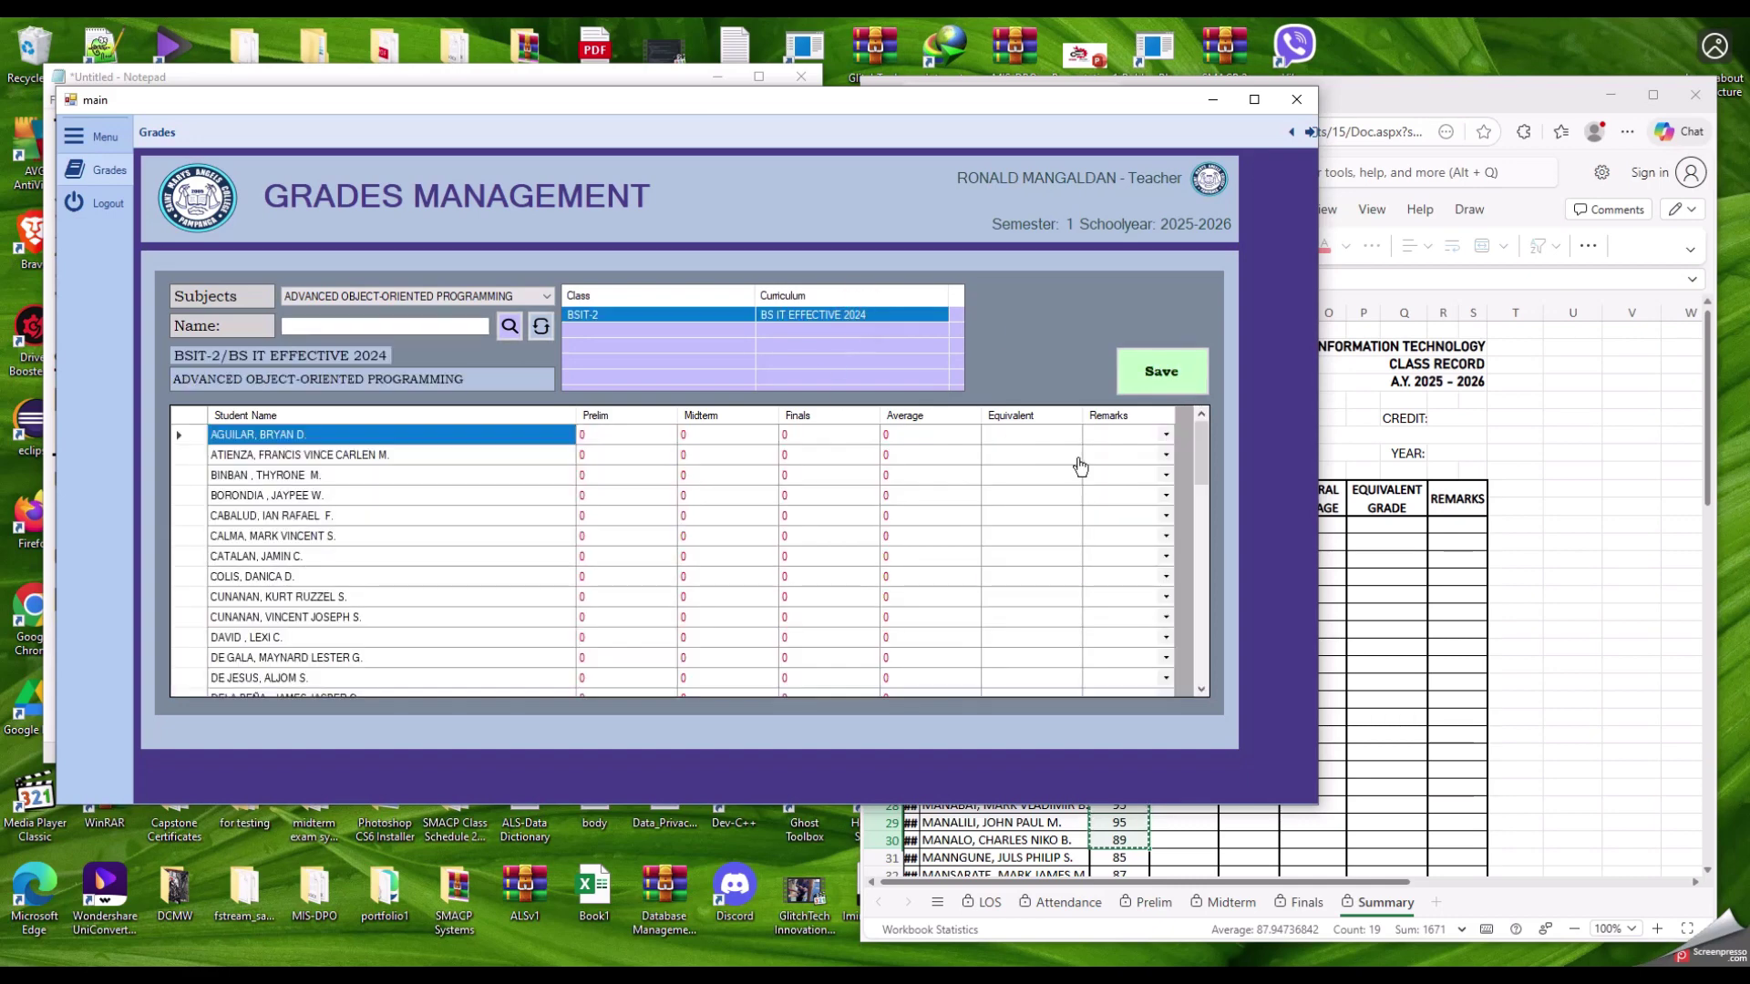
{"action": "left_click", "coordinate": [1202, 426]}
{"action": "mouse_move", "coordinate": [1203, 444]}
{"action": "left_mouse_down"}
{"action": "mouse_move", "coordinate": [1202, 638]}
{"action": "mouse_move", "coordinate": [1202, 436]}
{"action": "left_mouse_up"}
{"action": "left_click", "coordinate": [533, 297]}
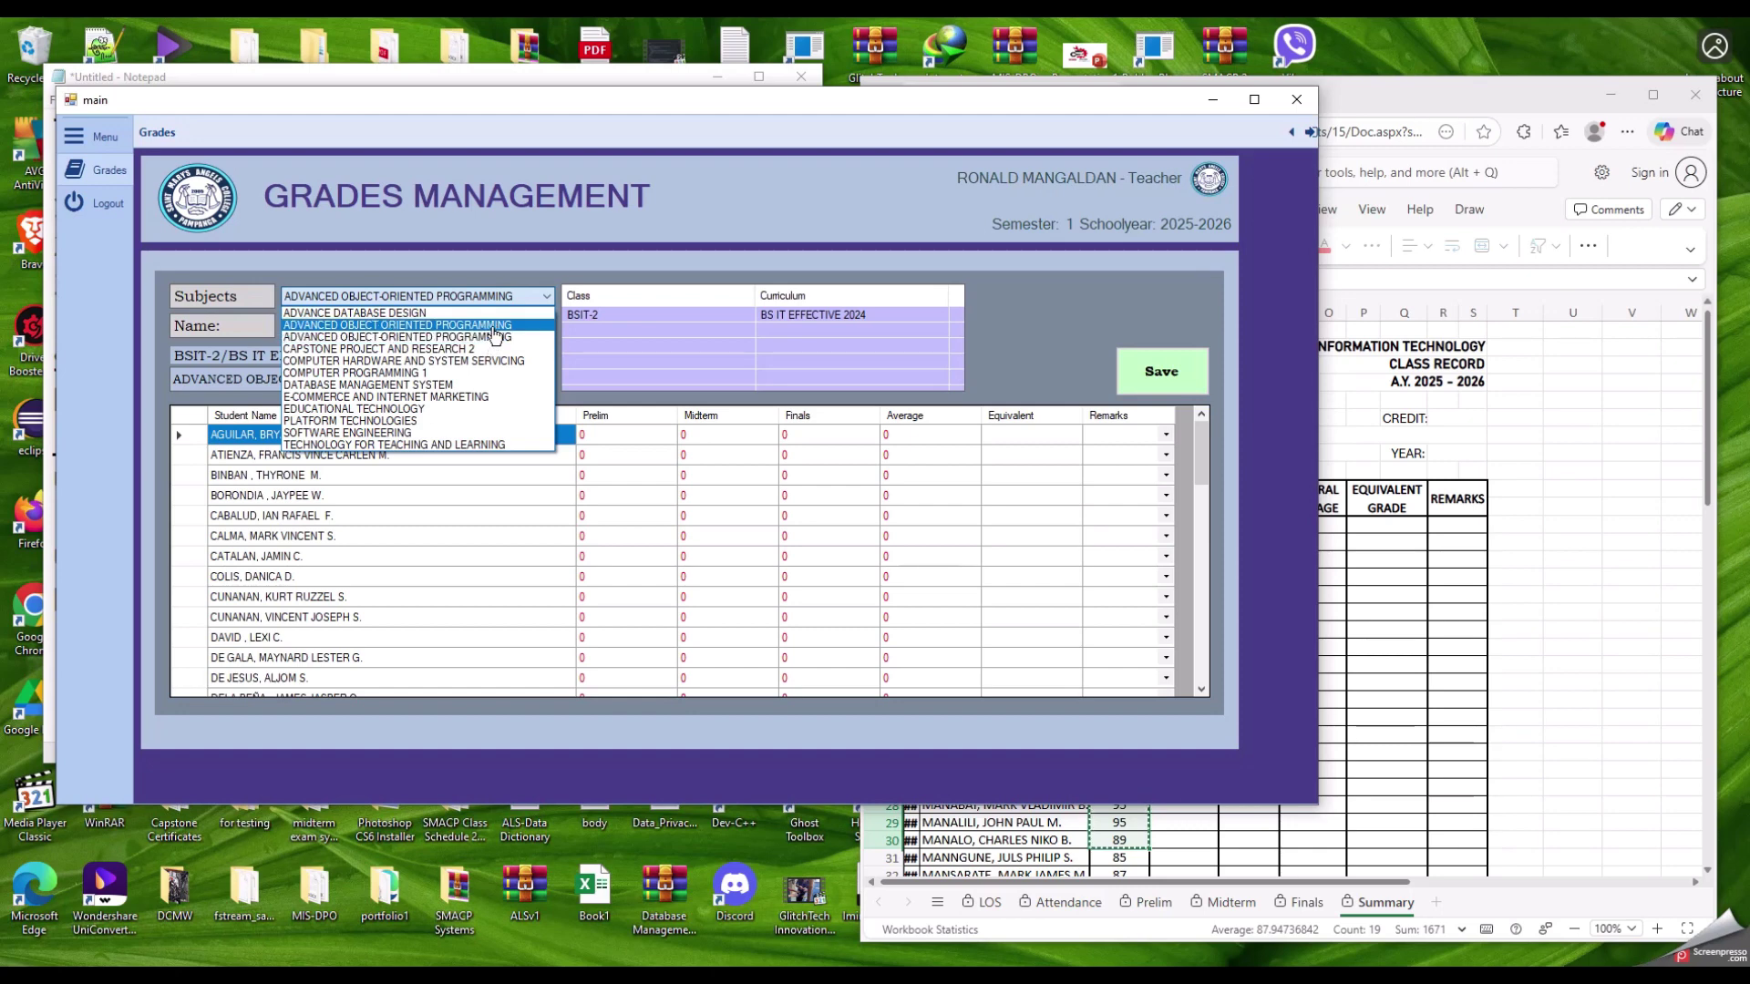
Step: Reselect ADVANCED OBJECT ORIENTED PROGRAMMING and reload the three-student BSIT-2/BSIT-NEW class, all grades 0
{"action": "left_click", "coordinate": [493, 326]}
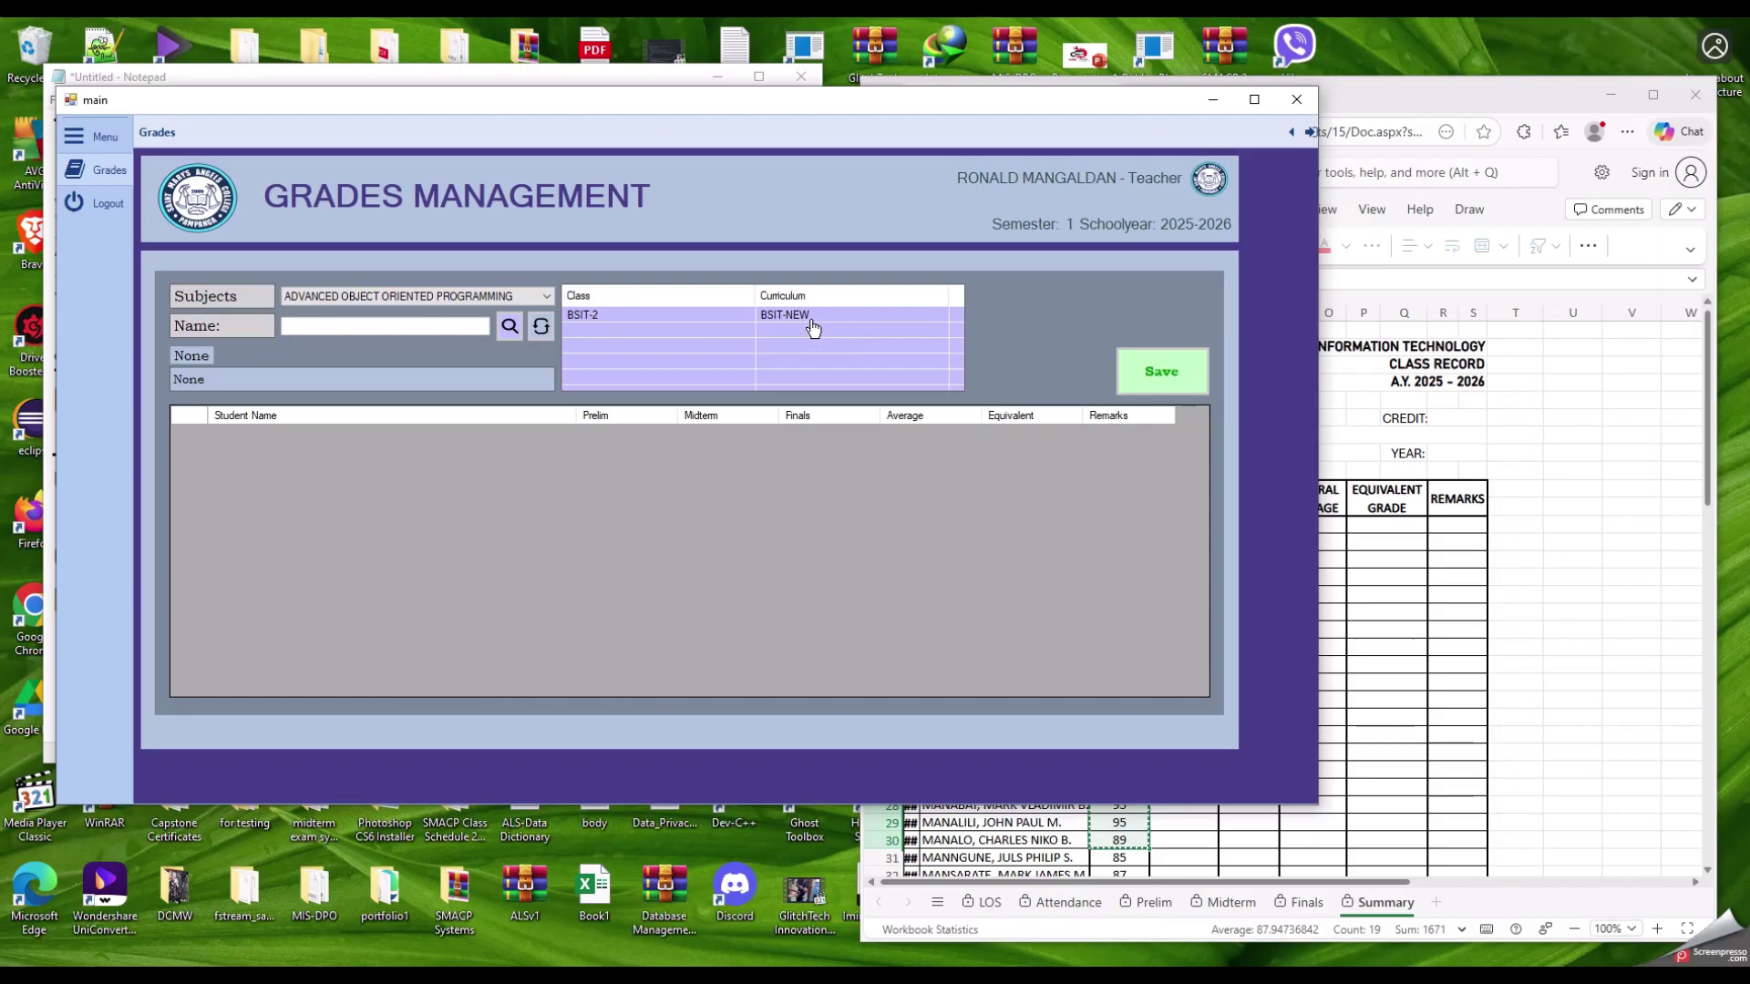
{"action": "left_click", "coordinate": [383, 311]}
{"action": "left_click", "coordinate": [512, 345]}
{"action": "left_click", "coordinate": [584, 317]}
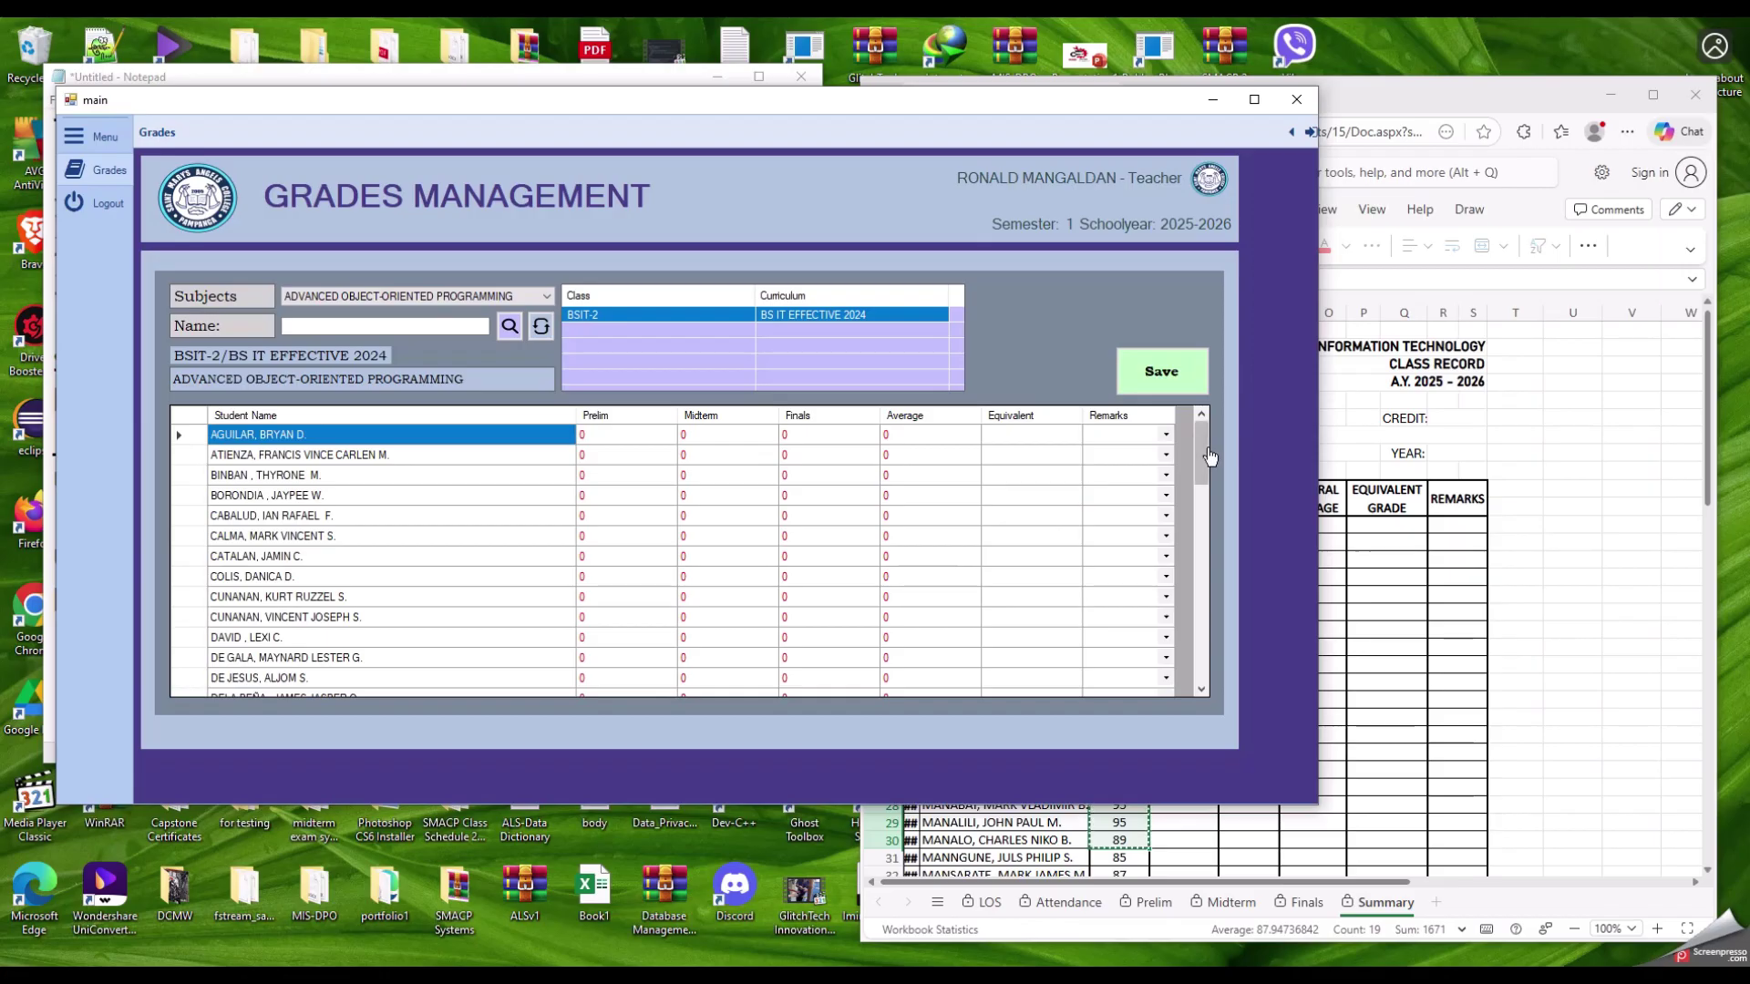
{"action": "left_click", "coordinate": [463, 299]}
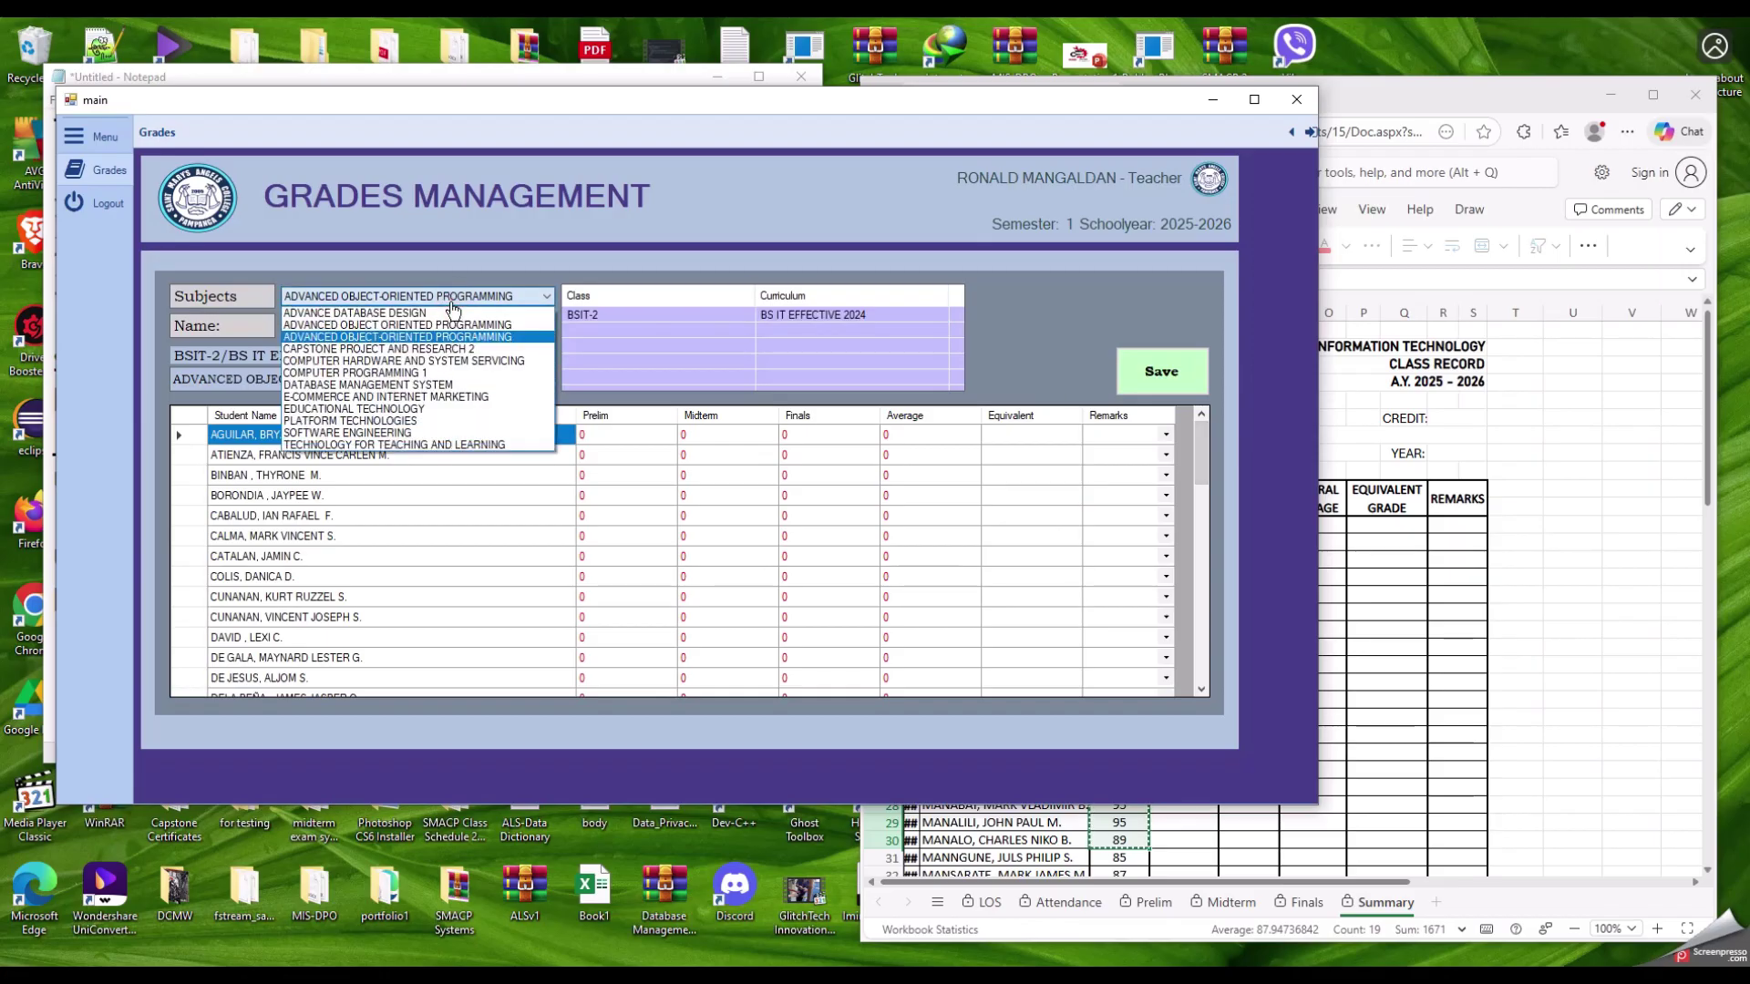
{"action": "left_click", "coordinate": [435, 326]}
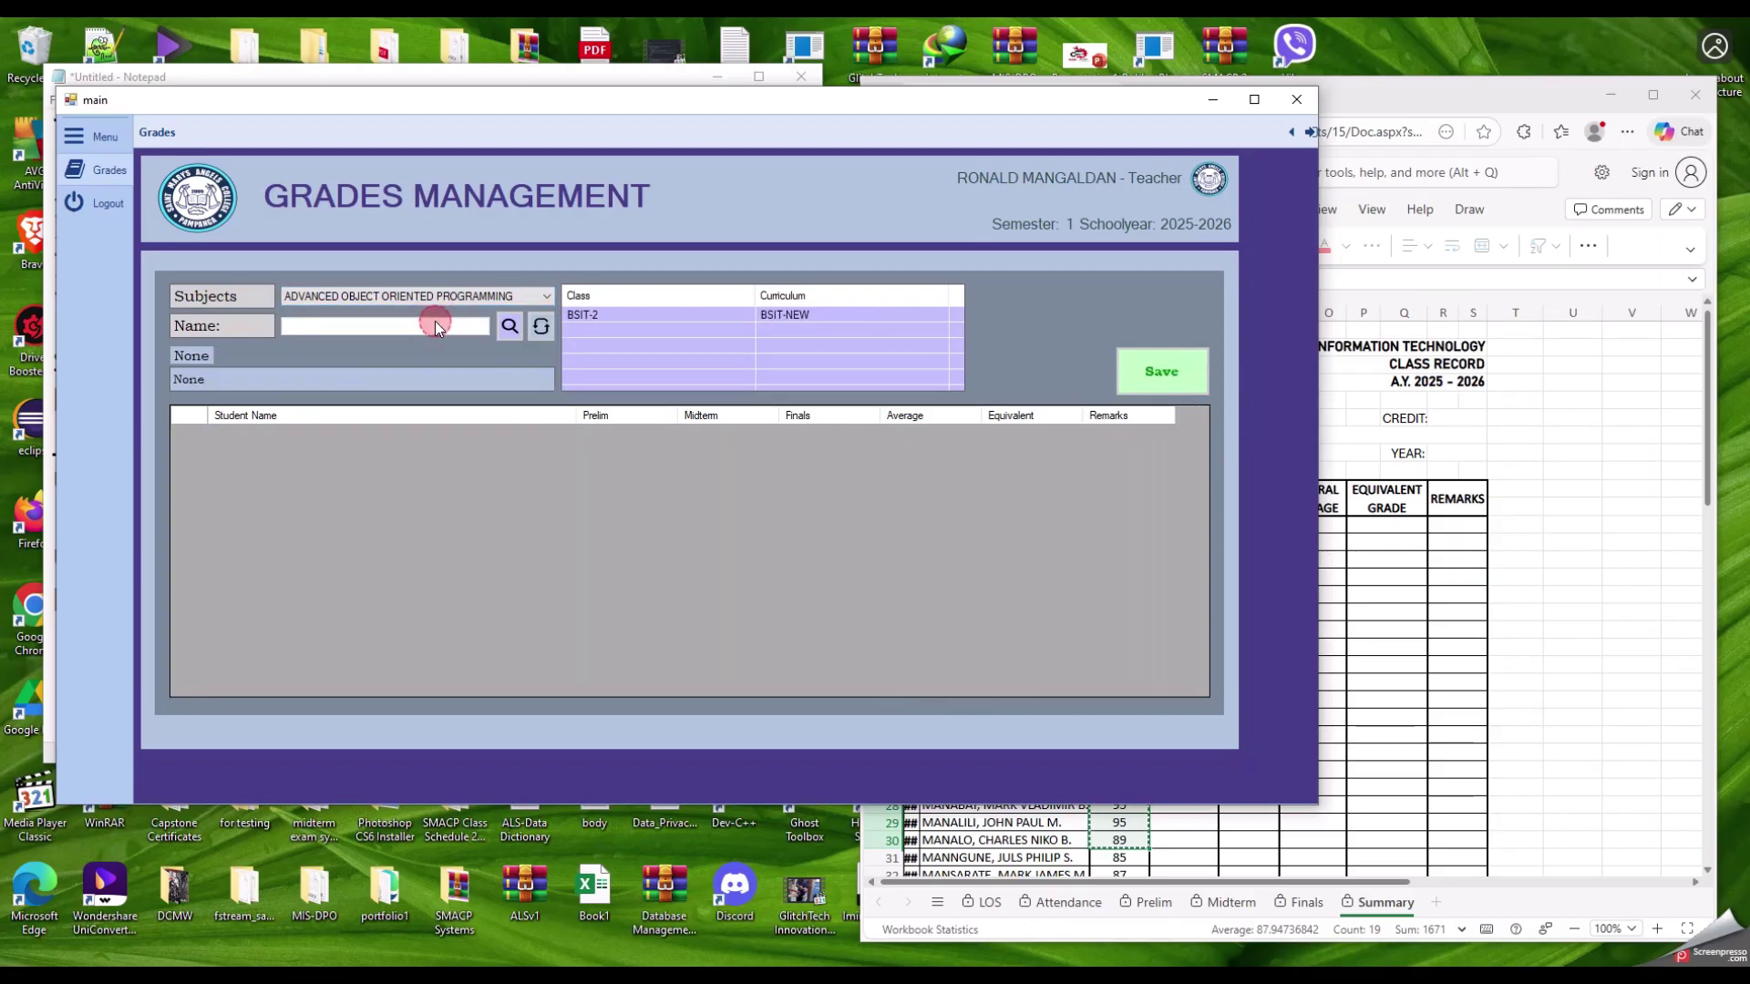
{"action": "left_click", "coordinate": [593, 316]}
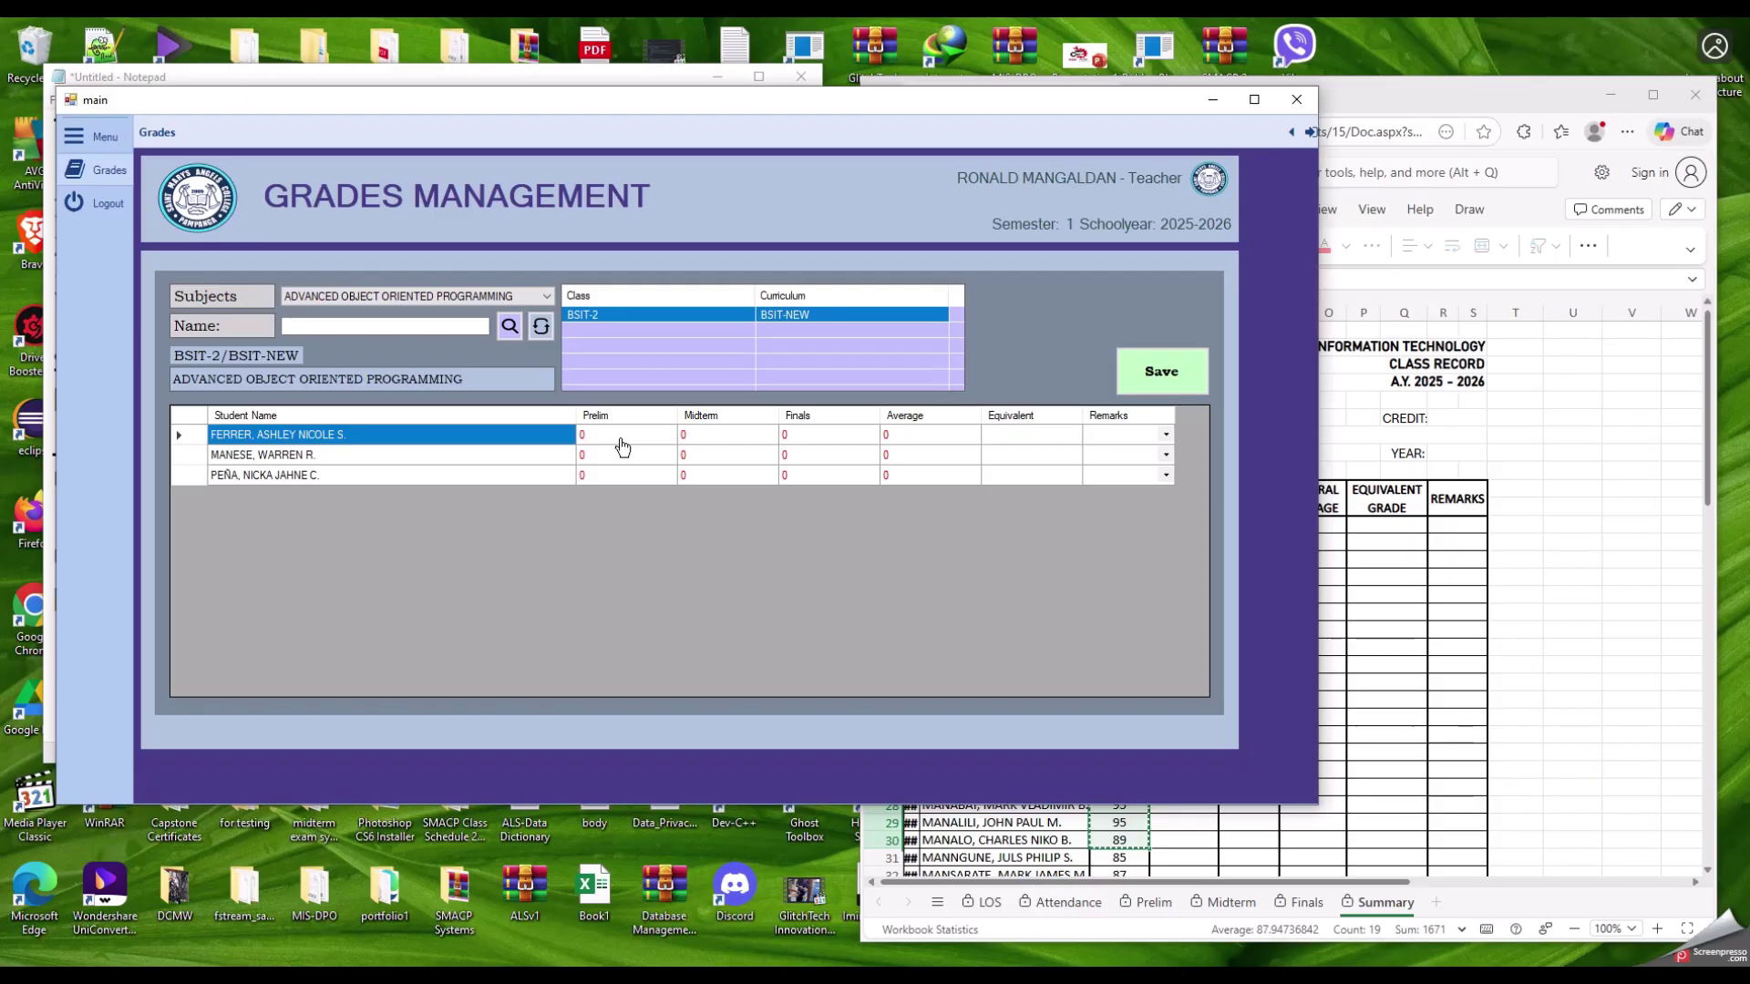
{"action": "left_click", "coordinate": [525, 297]}
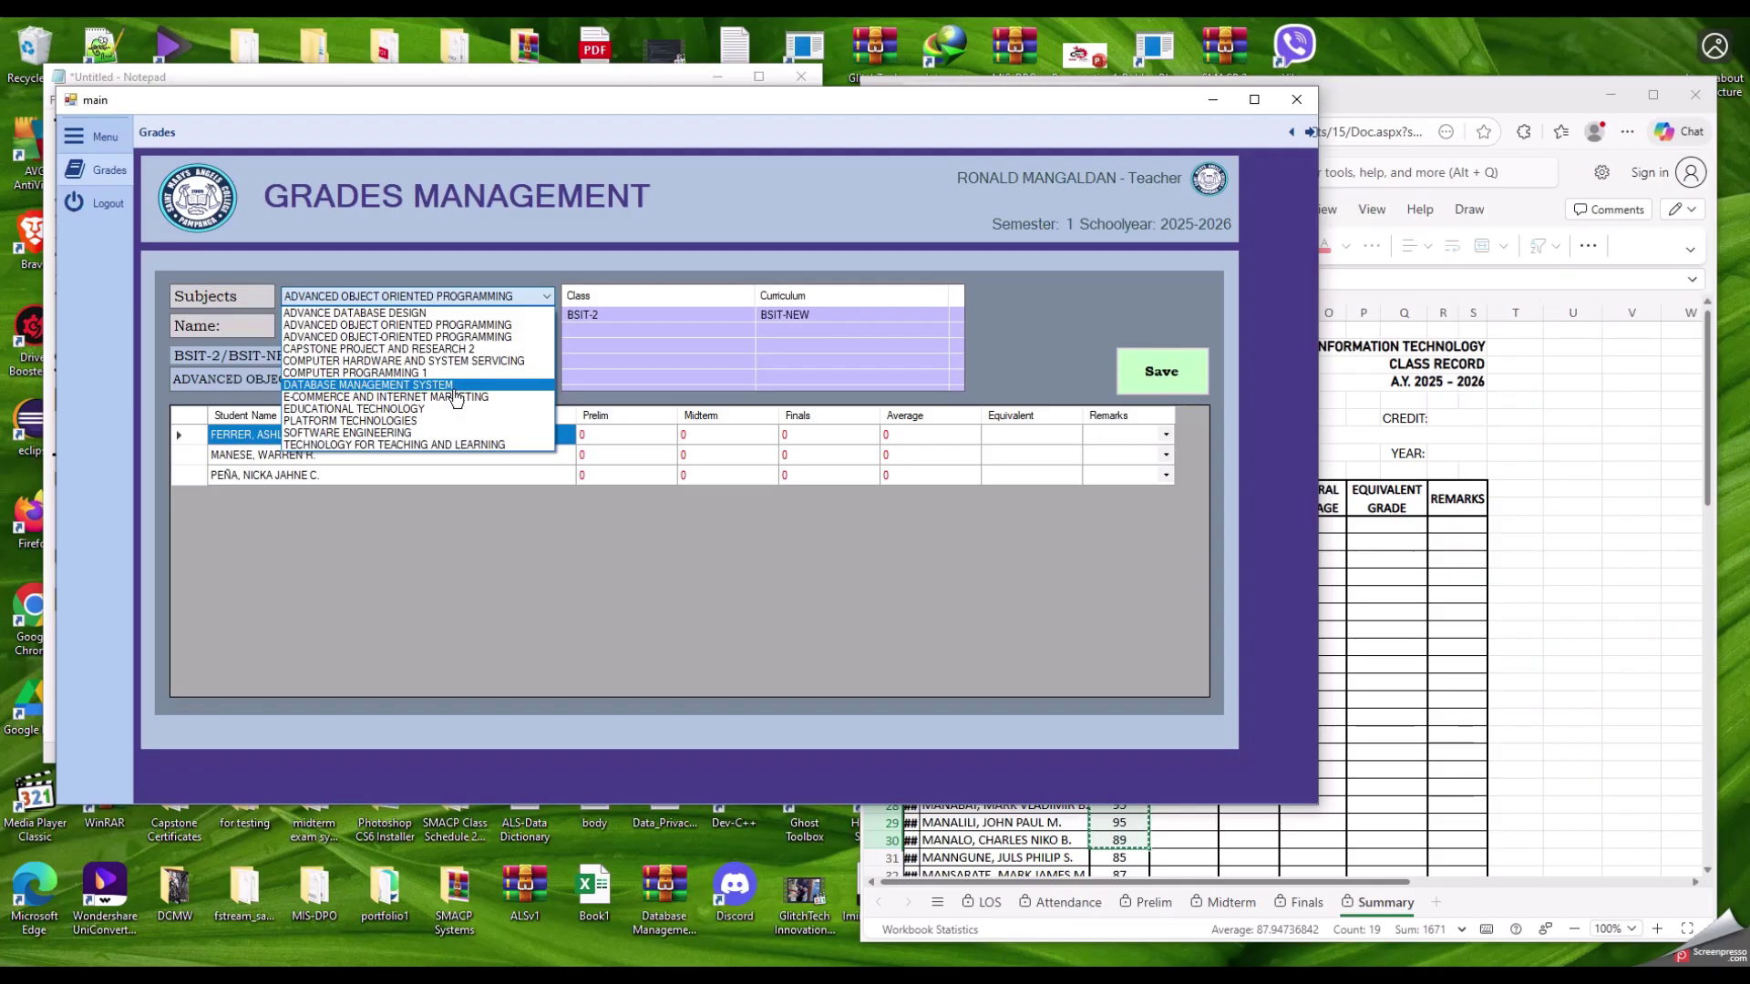
Step: Load the E-COMMERCE AND INTERNET MARKETING grades for class BSBA MKTG-3
{"action": "left_click", "coordinate": [374, 397]}
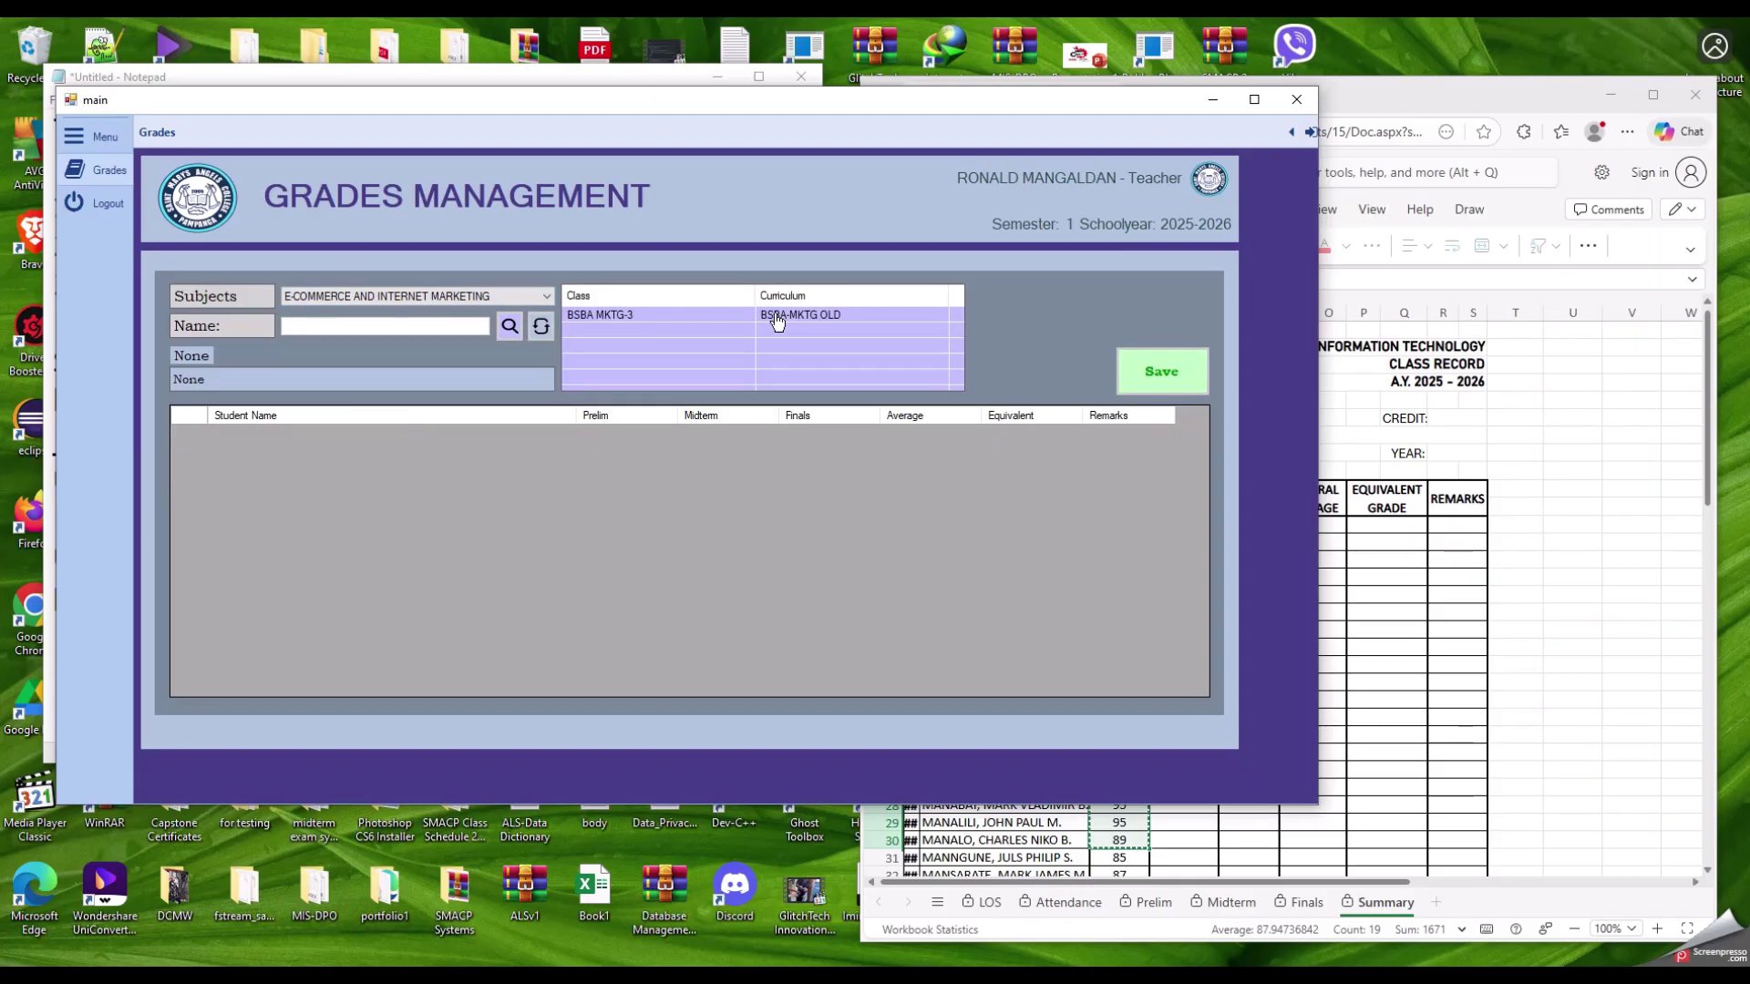
{"action": "left_click", "coordinate": [640, 317]}
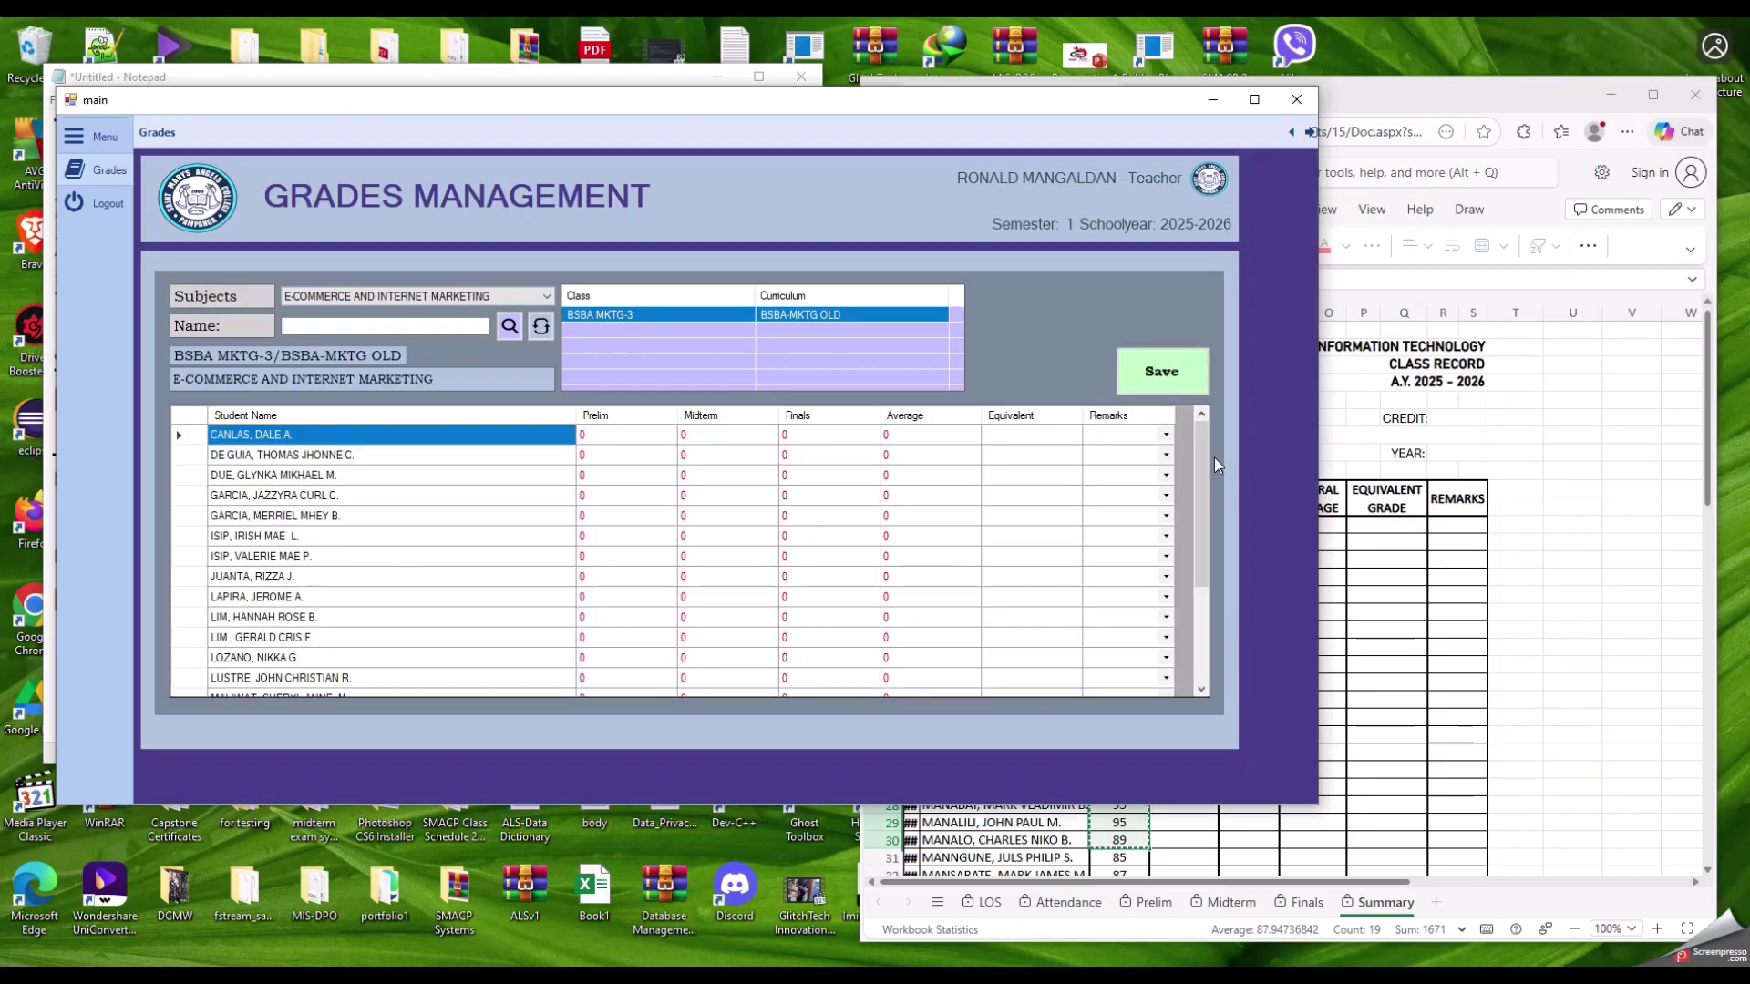
{"action": "left_click_drag", "start_coordinate": [1203, 457], "coordinate": [802, 365]}
{"action": "left_click", "coordinate": [404, 296]}
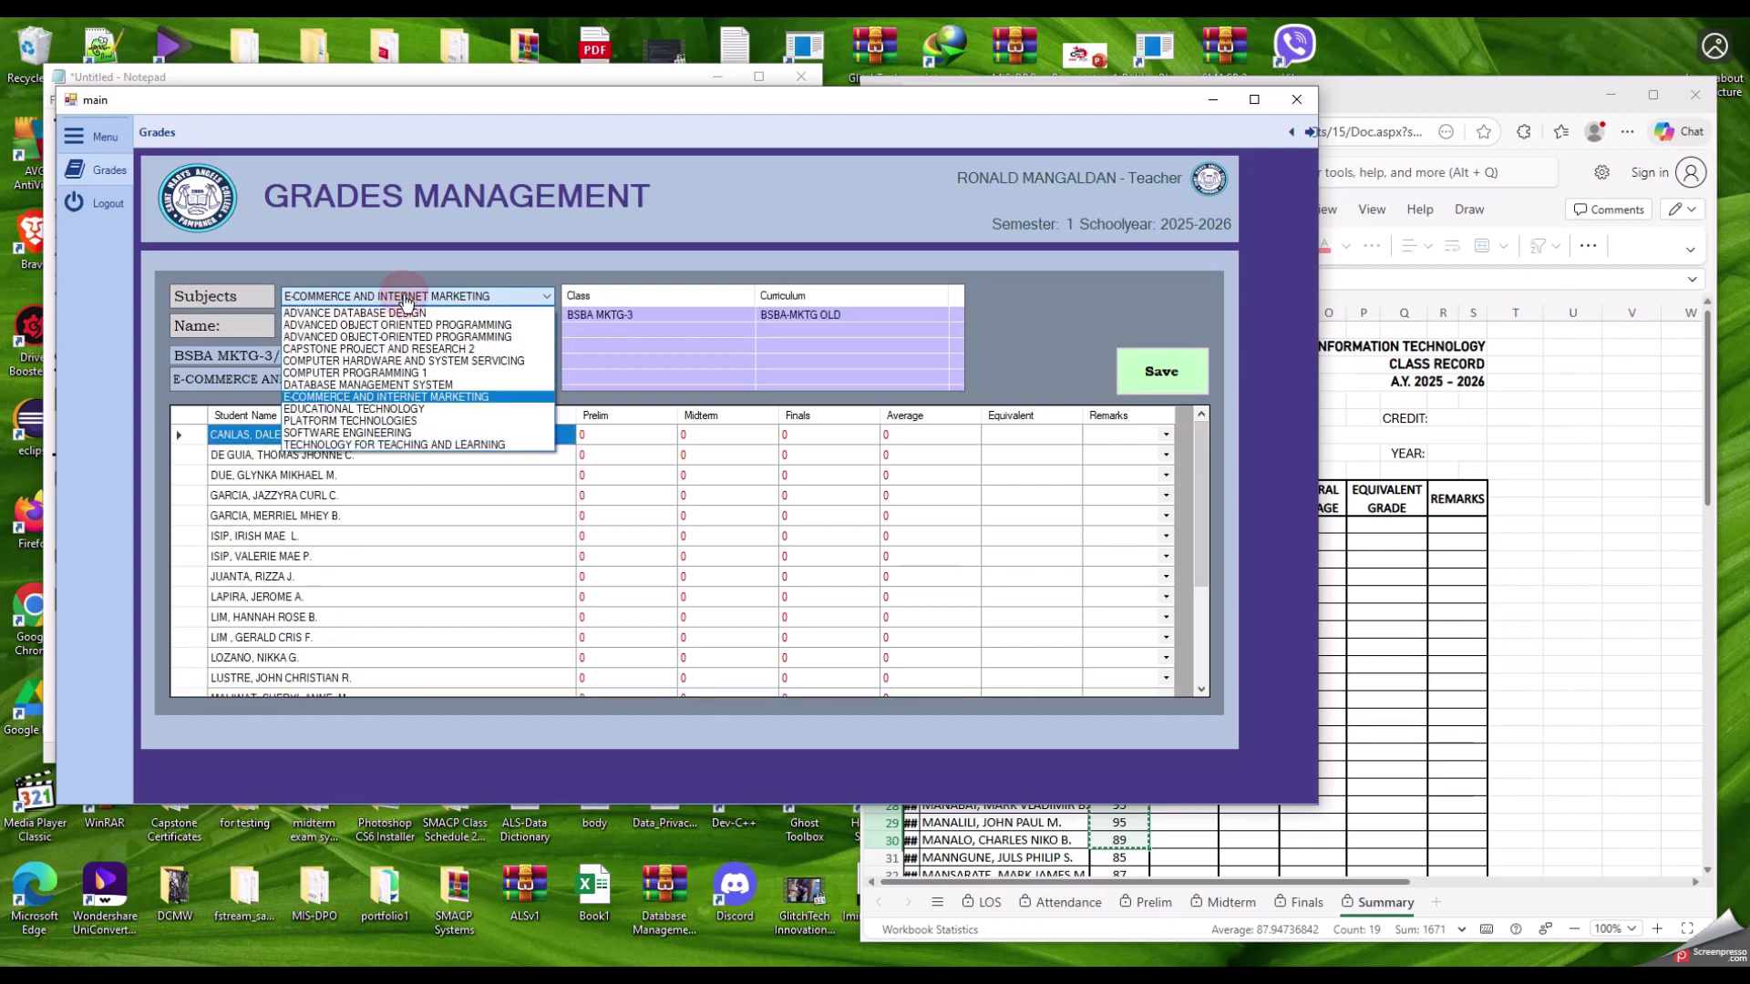
{"action": "left_click", "coordinate": [309, 511]}
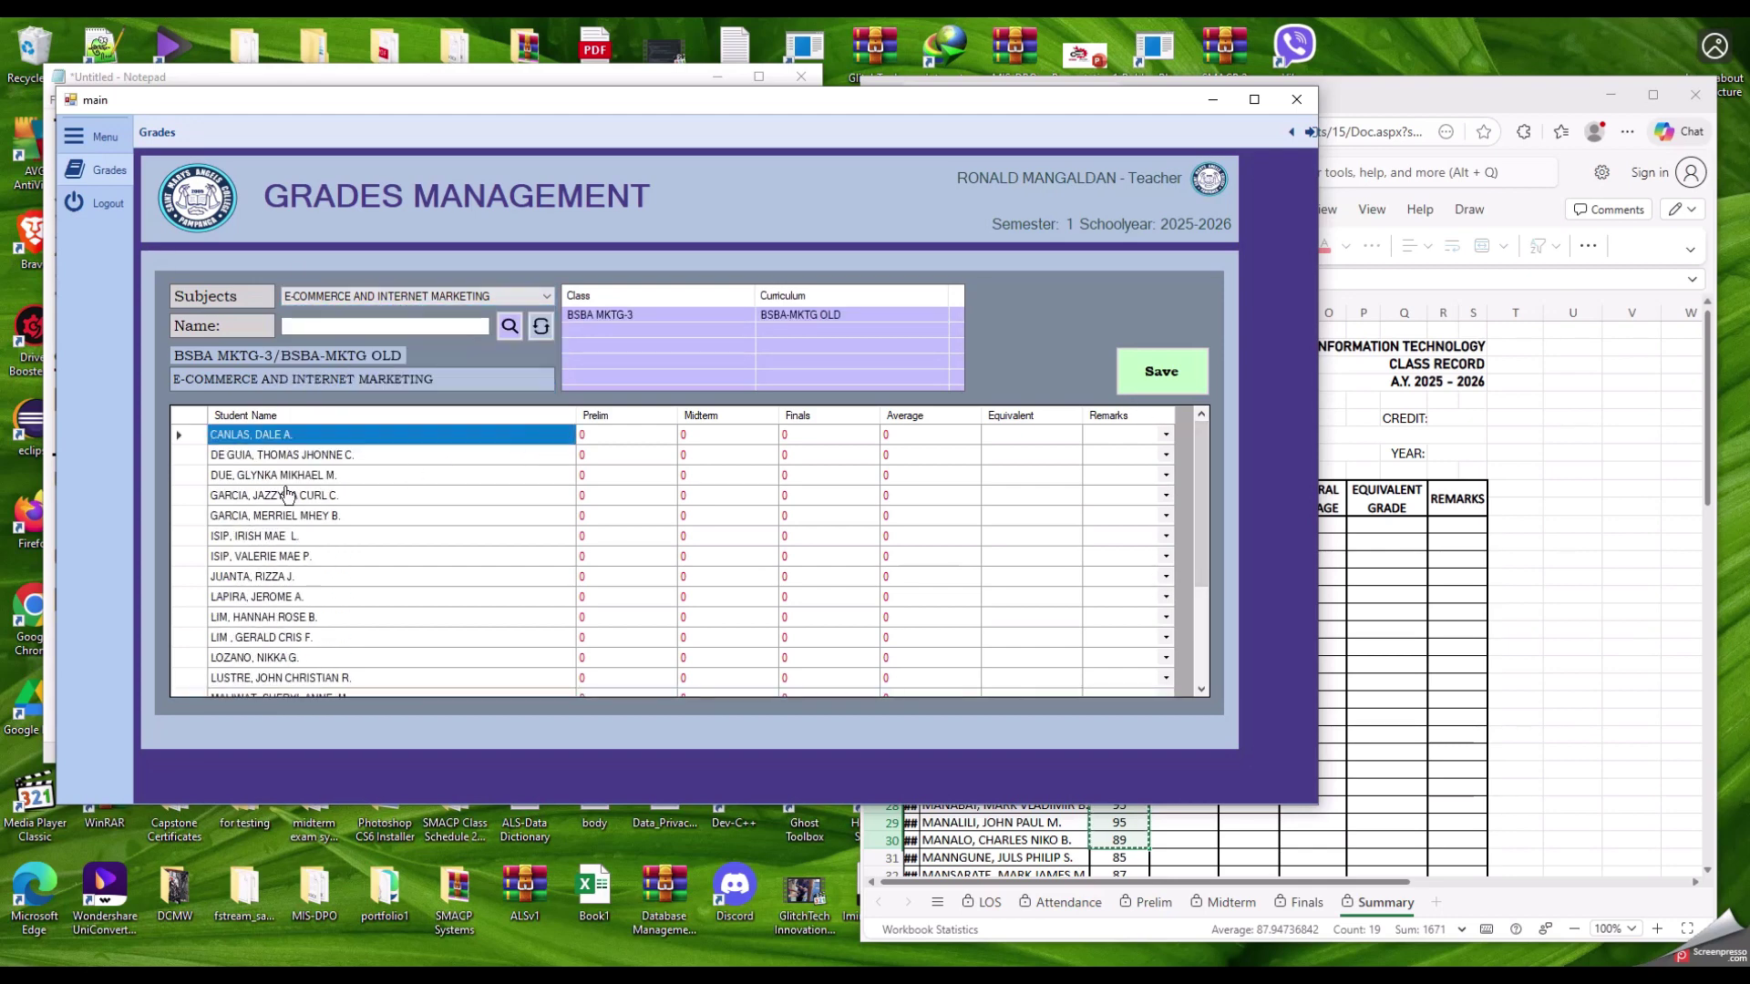
Step: Select student rows and scroll through the BSBA MKTG-3 grade list, all zeros
{"action": "left_click", "coordinate": [287, 495]}
{"action": "scroll", "coordinate": [291, 519], "scroll_direction": "down", "scroll_amount": 2}
{"action": "left_click", "coordinate": [298, 534]}
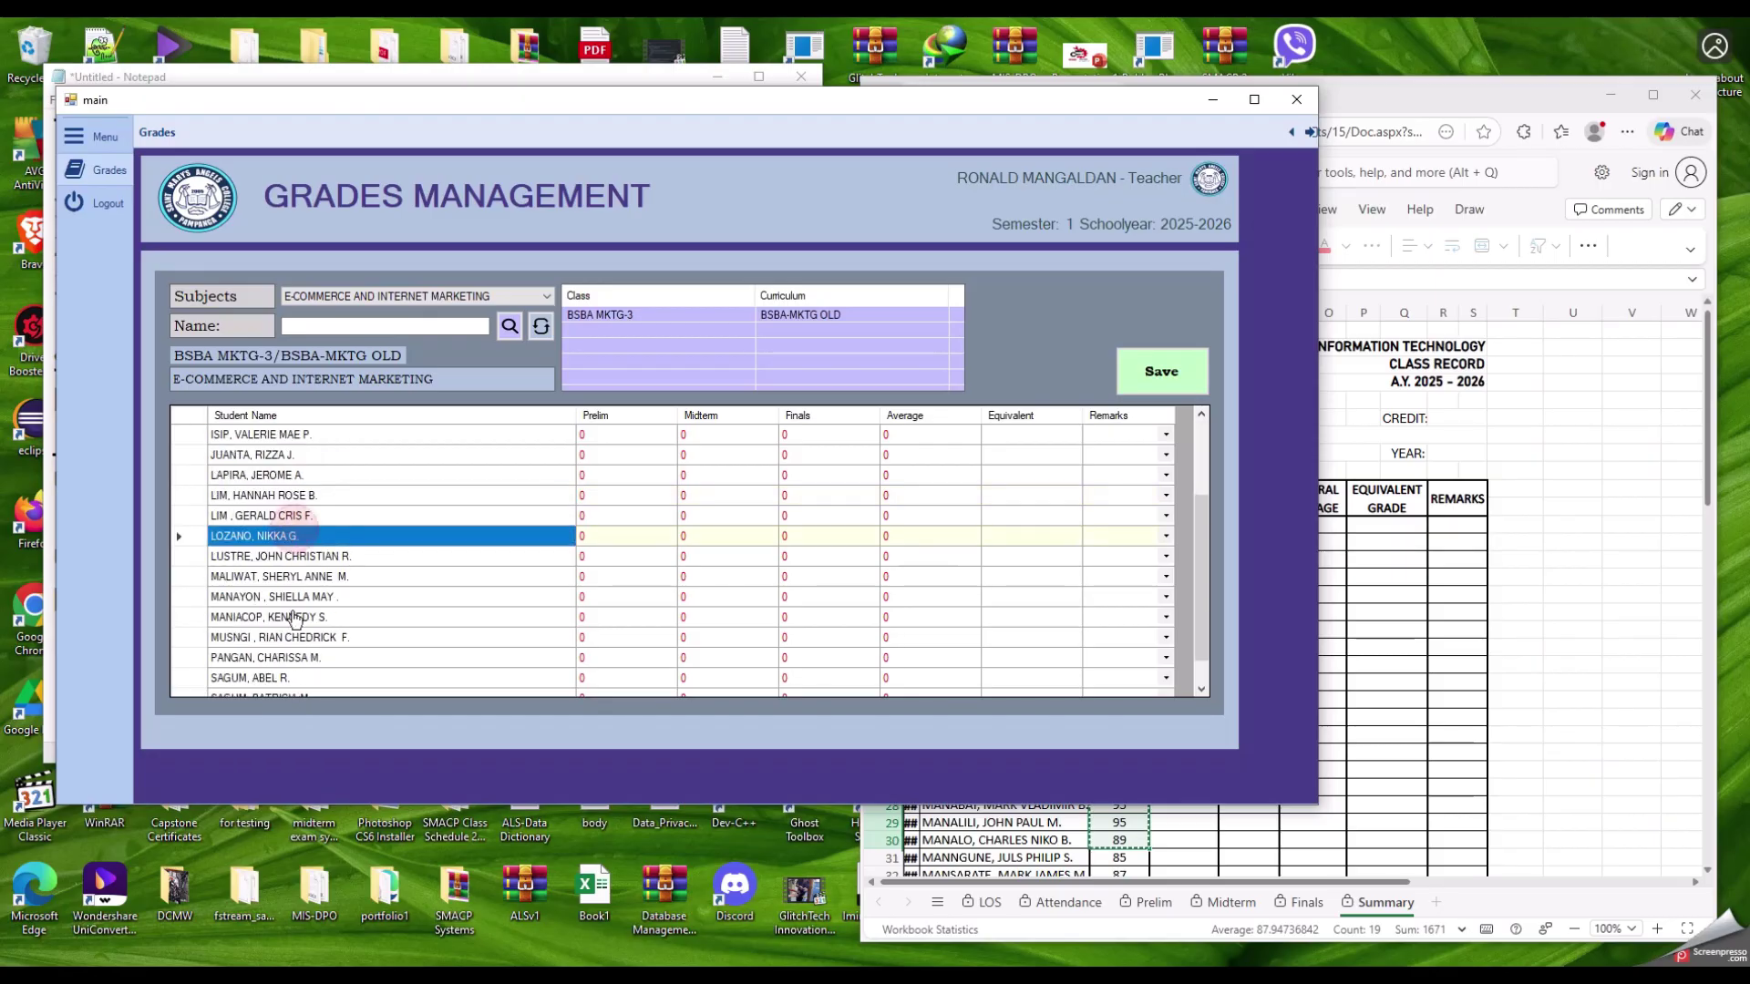
{"action": "scroll", "coordinate": [296, 620], "scroll_direction": "down", "scroll_amount": 1}
{"action": "scroll", "coordinate": [297, 620], "scroll_direction": "up", "scroll_amount": 3}
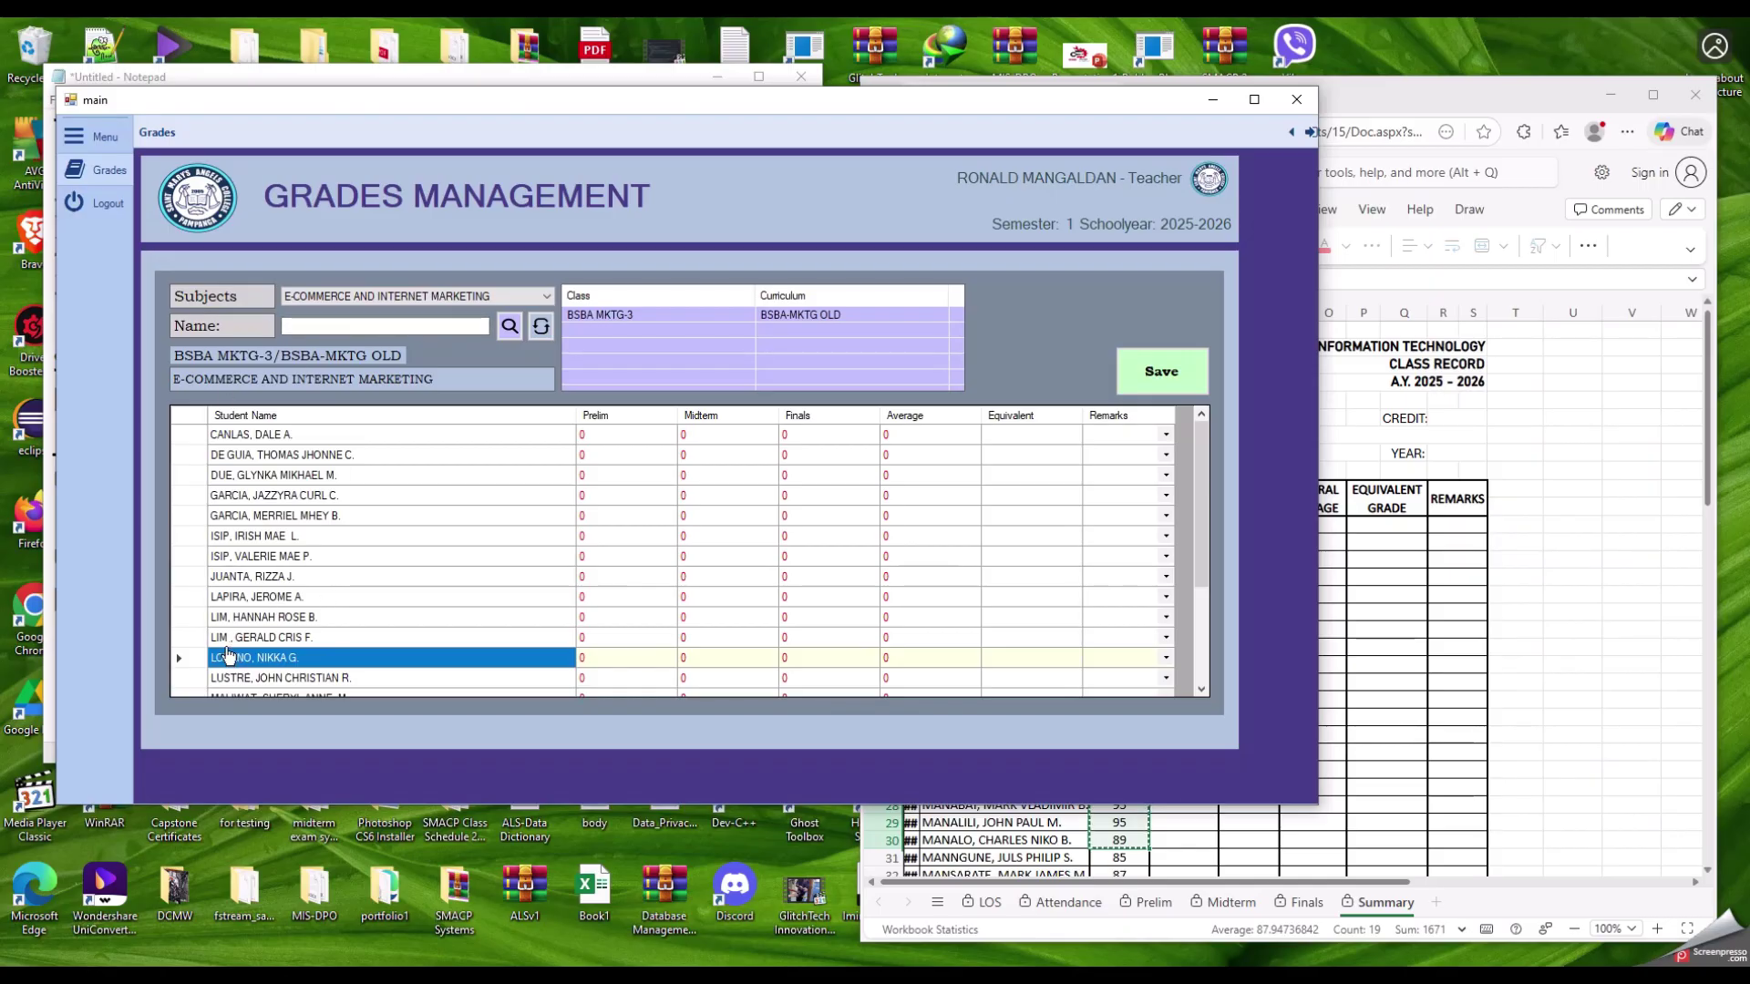
{"action": "left_click", "coordinate": [320, 326]}
{"action": "type", "text": "lim"}
{"action": "left_click", "coordinate": [512, 333]}
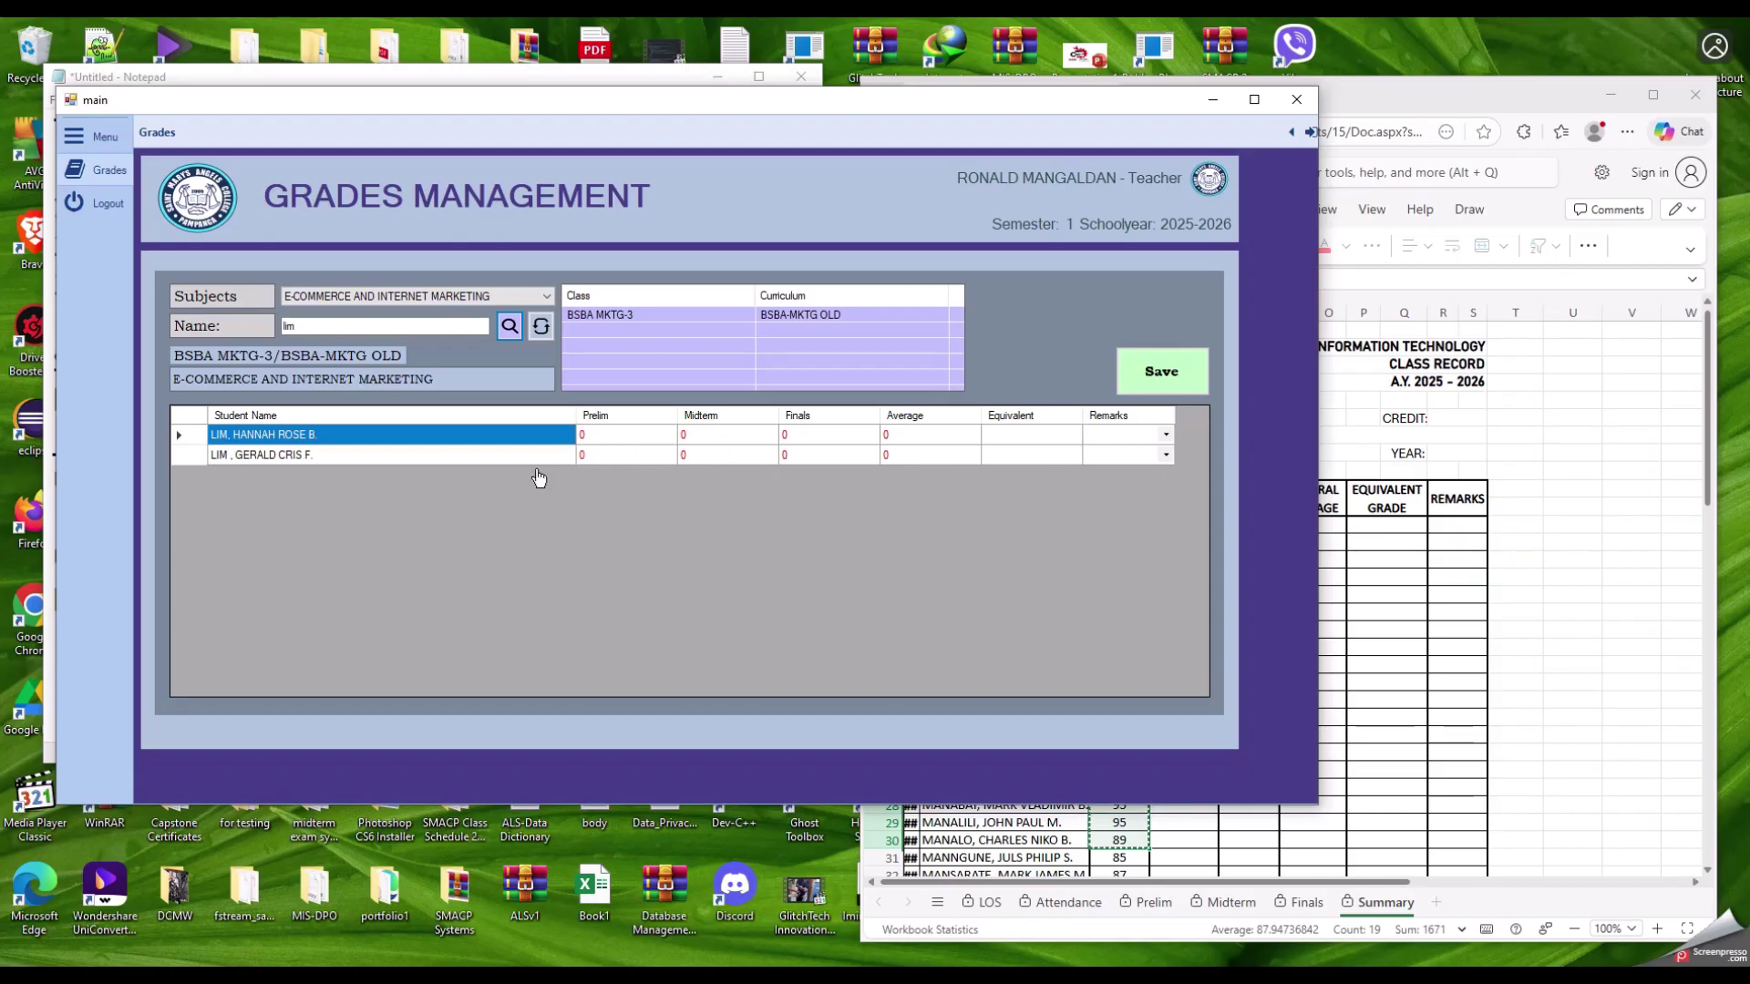
{"action": "left_click", "coordinate": [540, 326]}
{"action": "mouse_move", "coordinate": [1201, 492]}
{"action": "left_mouse_down"}
{"action": "mouse_move", "coordinate": [1201, 592]}
{"action": "mouse_move", "coordinate": [1201, 492]}
{"action": "left_mouse_up"}
{"action": "left_click", "coordinate": [603, 454]}
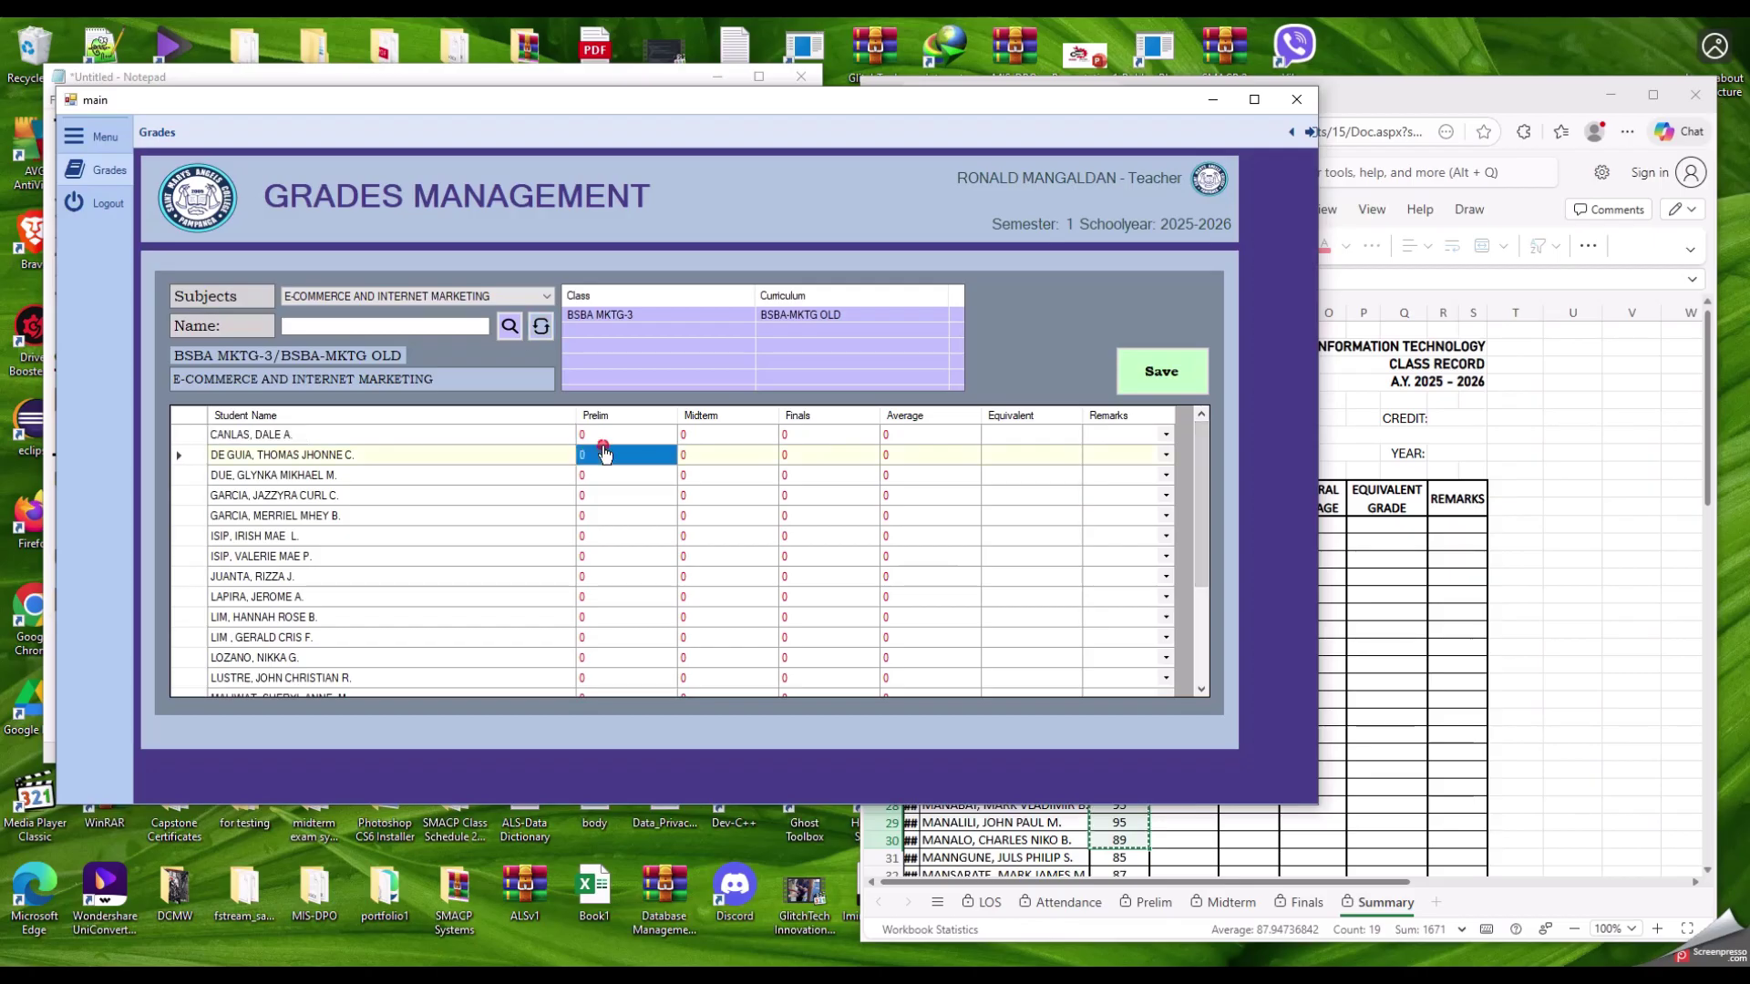
{"action": "left_click", "coordinate": [603, 536]}
{"action": "left_click", "coordinate": [603, 597]}
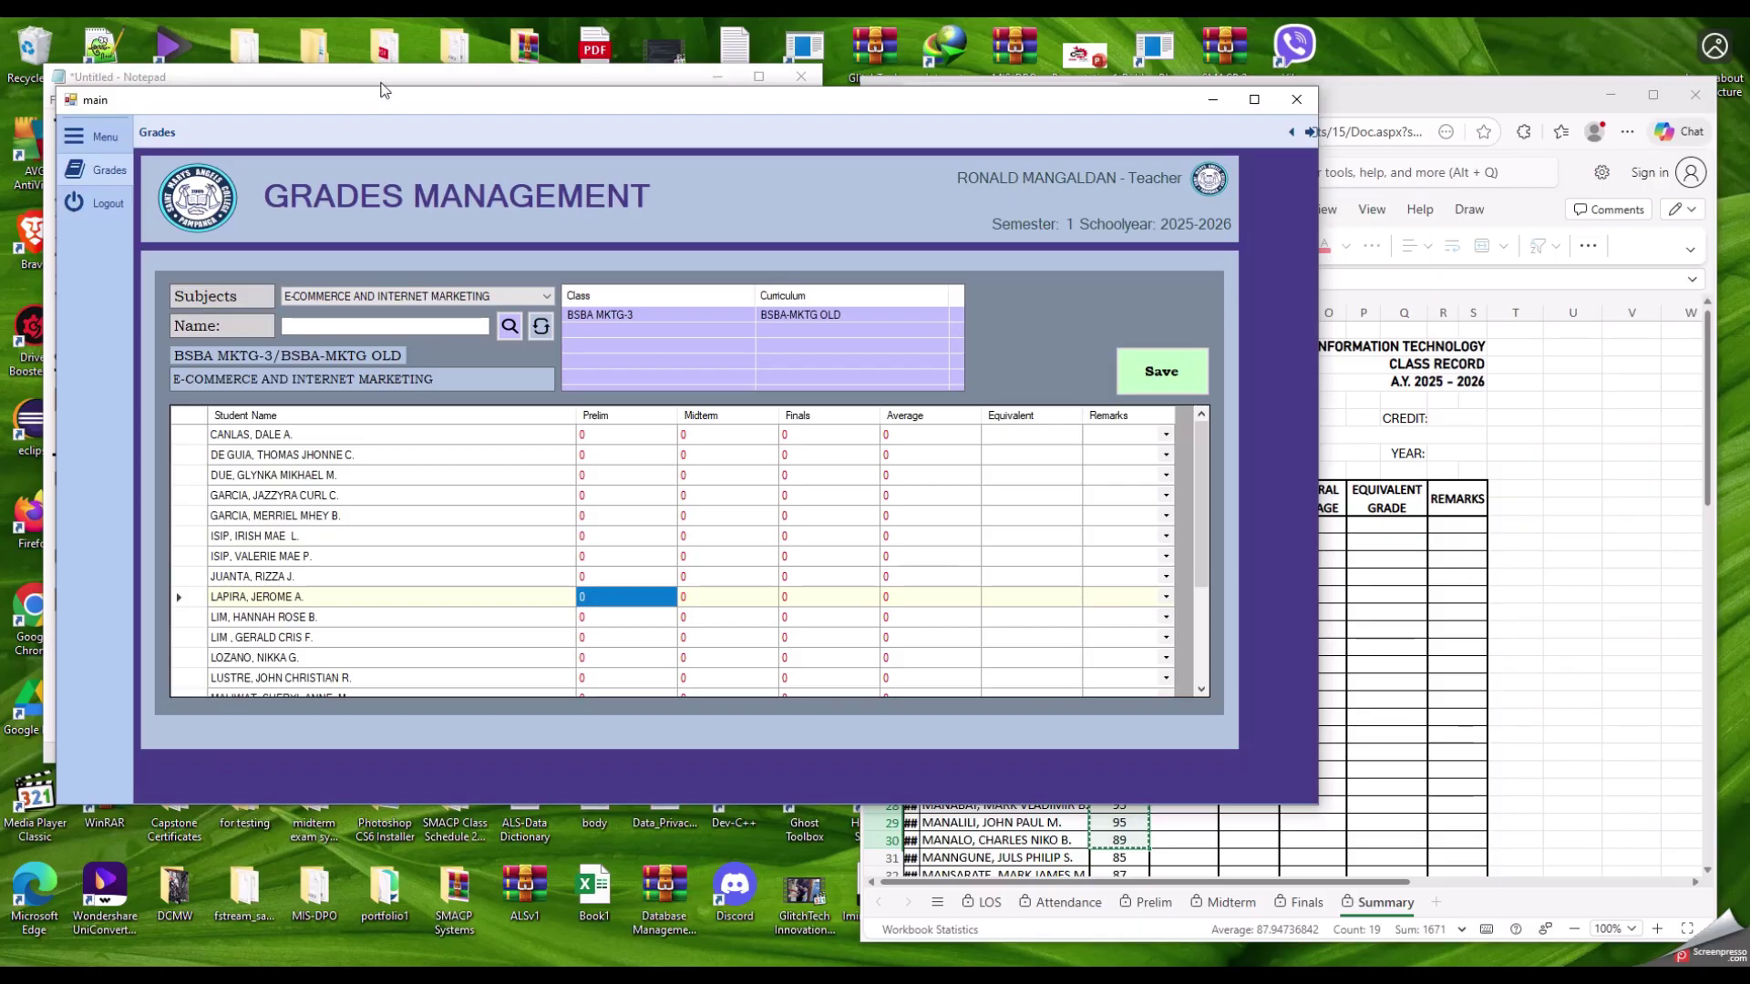
Step: Move the Notepad notes window to the upper right of the screen
{"action": "left_click", "coordinate": [383, 86]}
{"action": "left_click_drag", "start_coordinate": [383, 85], "coordinate": [1240, 150]}
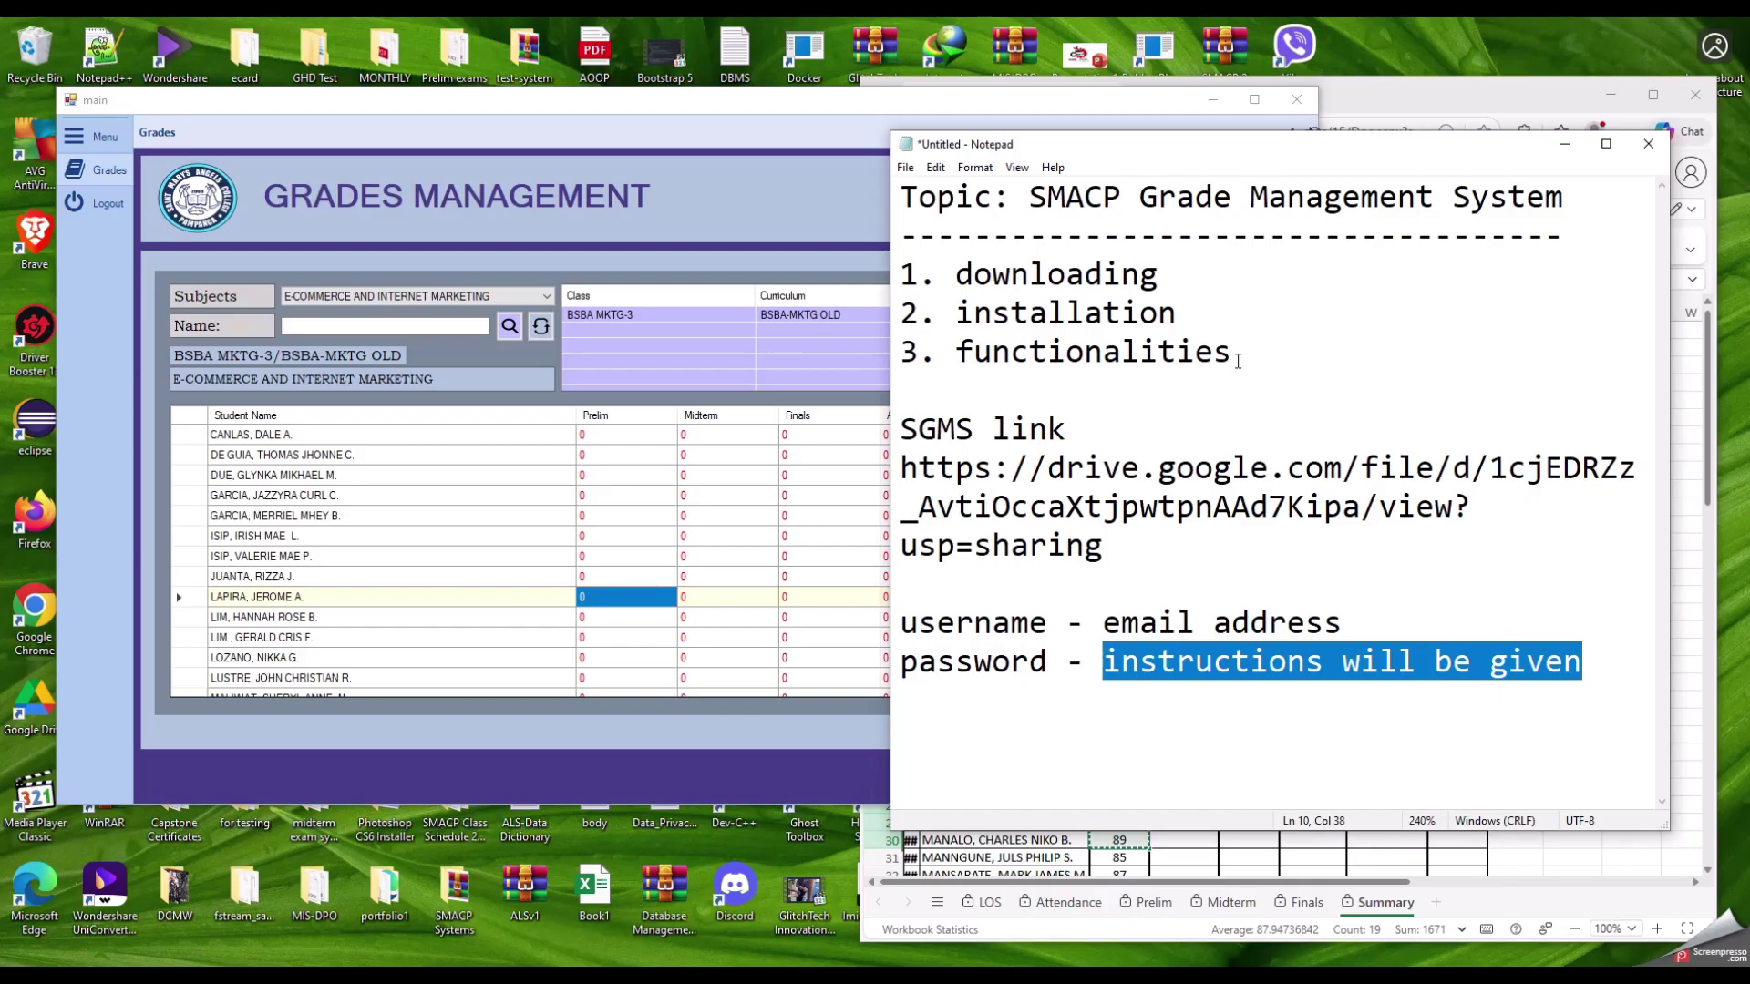
{"action": "left_click", "coordinate": [1238, 362]}
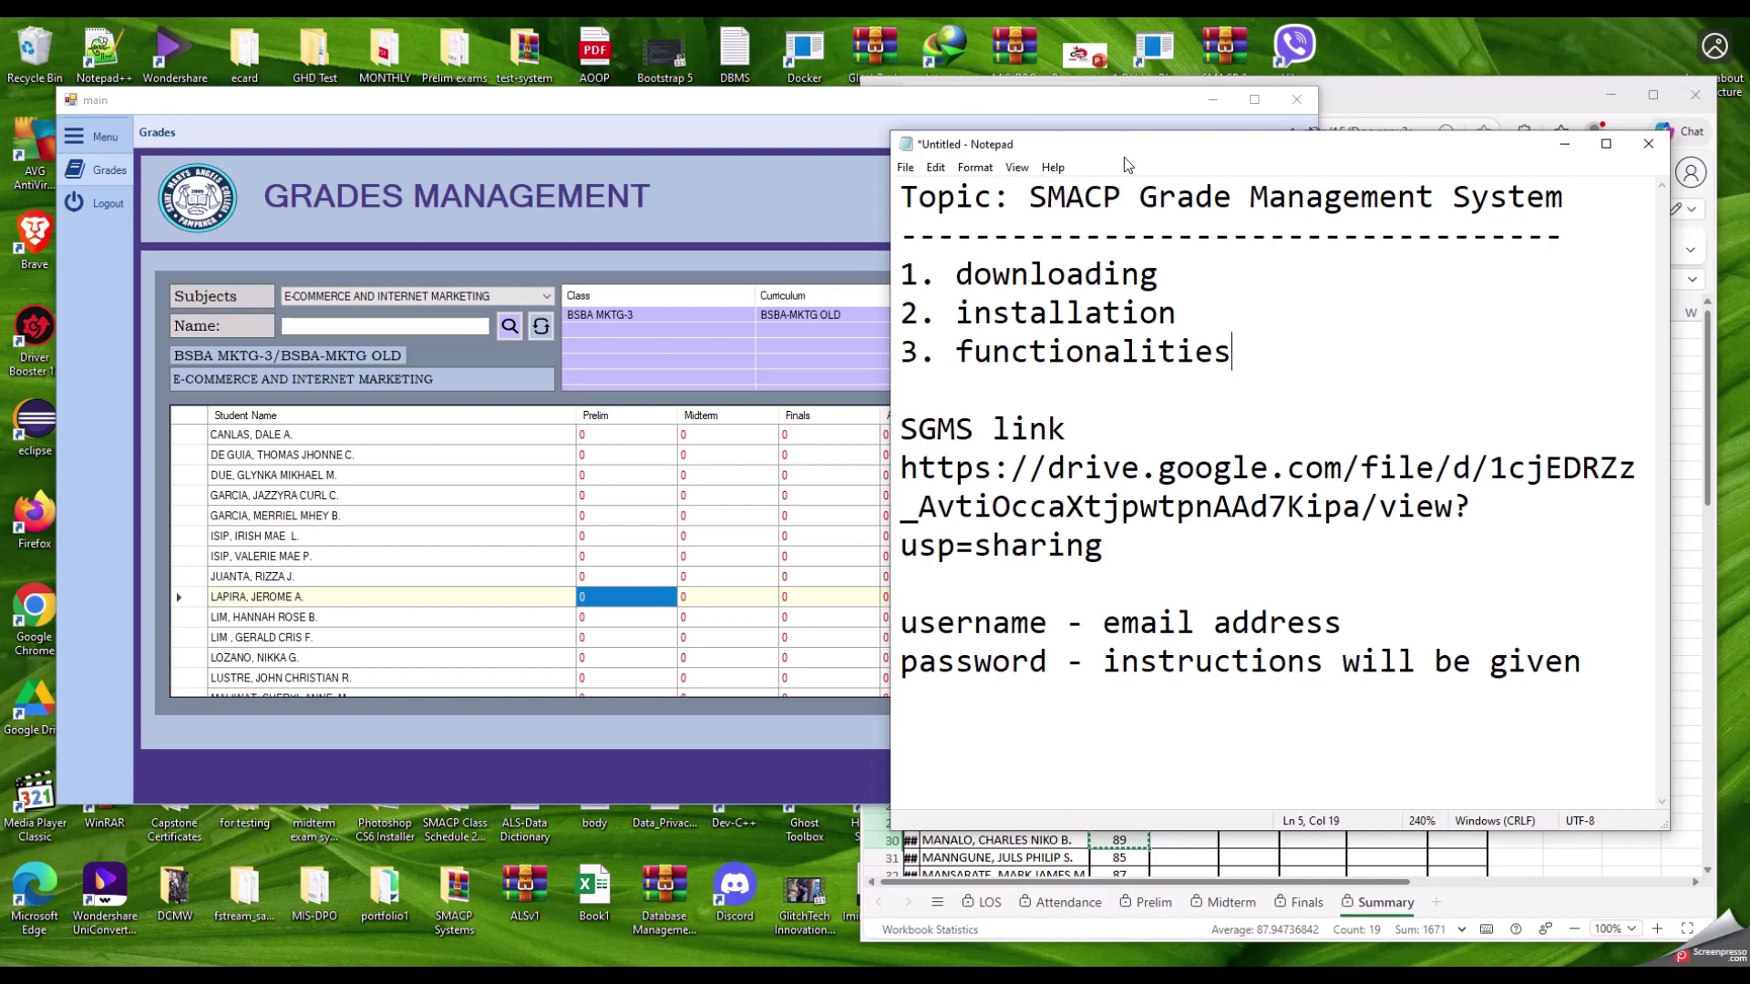
{"action": "left_click_drag", "start_coordinate": [1127, 153], "coordinate": [1158, 101]}
Step: Switch between the notes and grades windows, leaving the grades window in front
{"action": "left_click", "coordinate": [511, 104]}
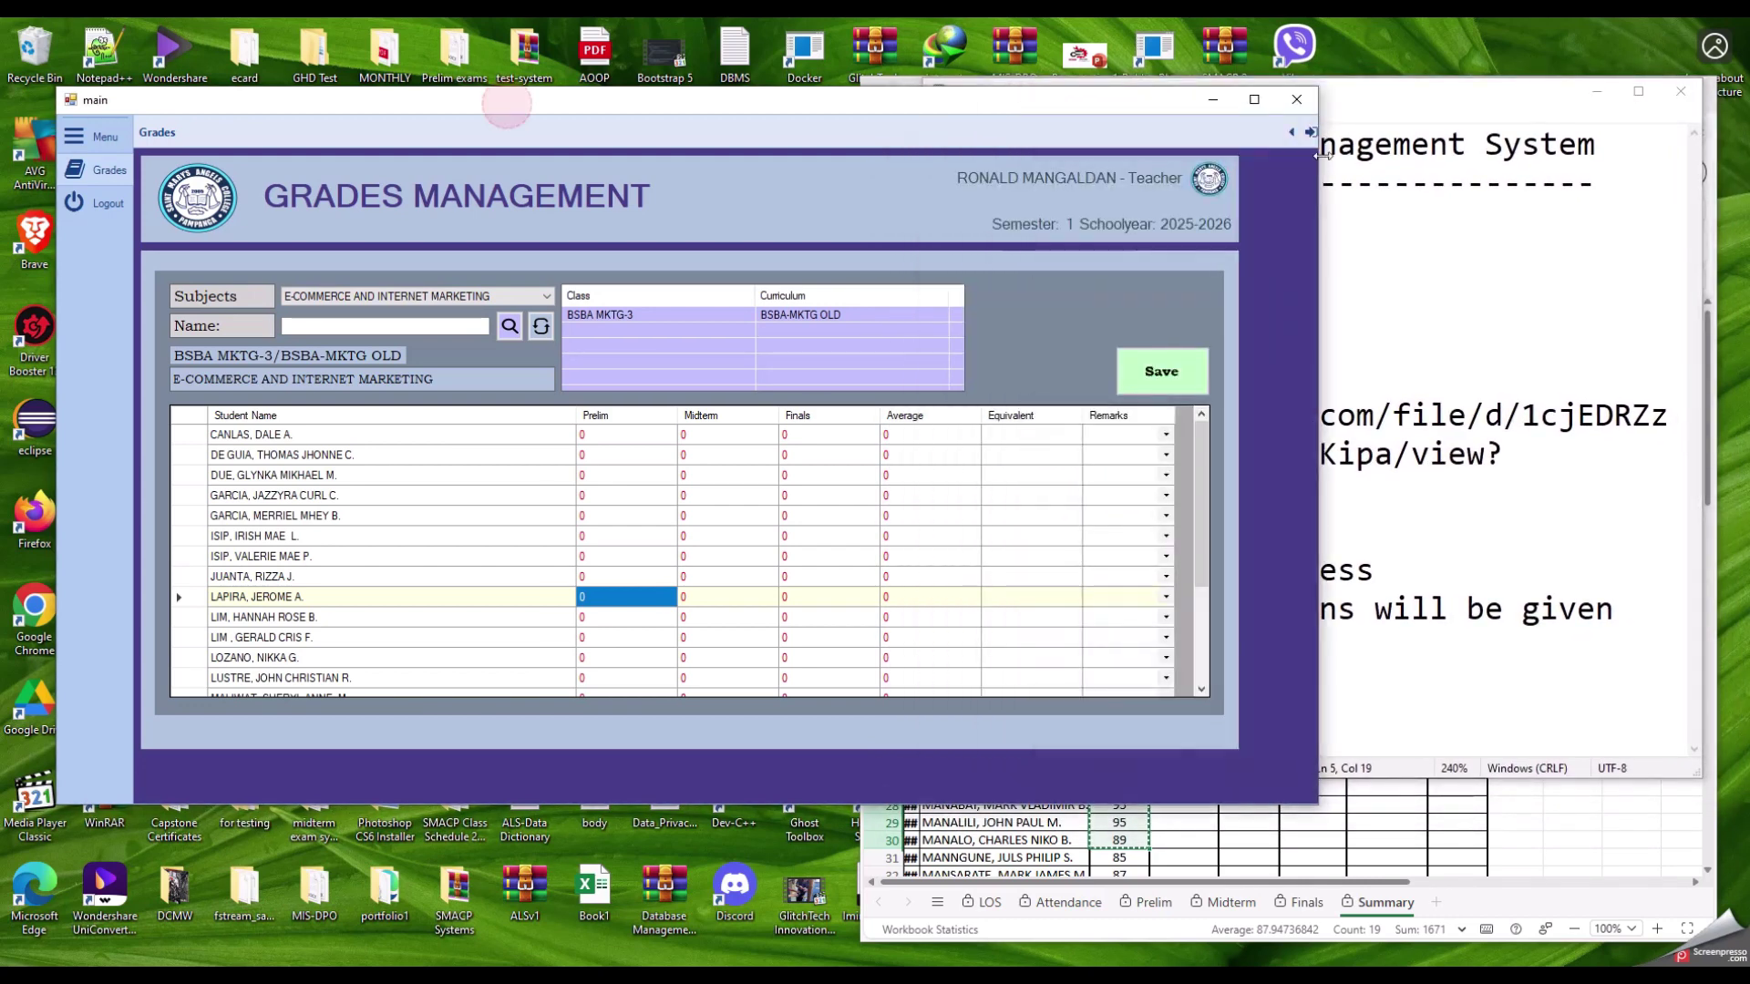
{"action": "left_click", "coordinate": [1449, 102]}
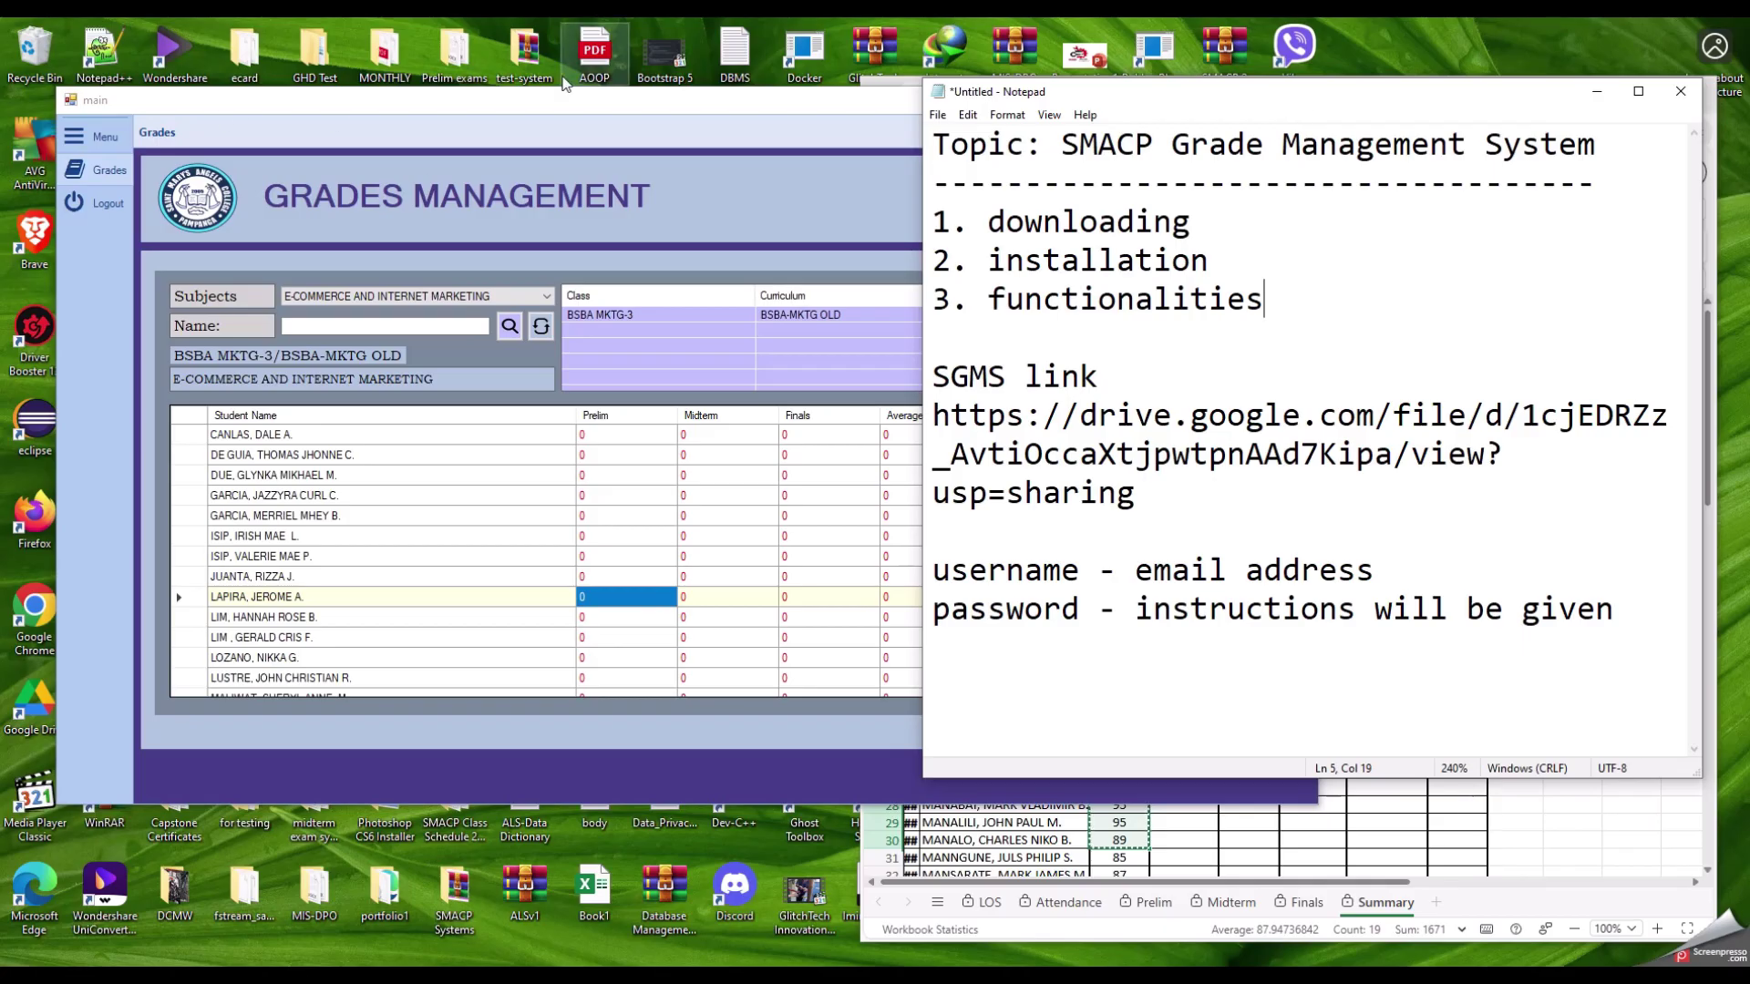
{"action": "left_click", "coordinate": [636, 112]}
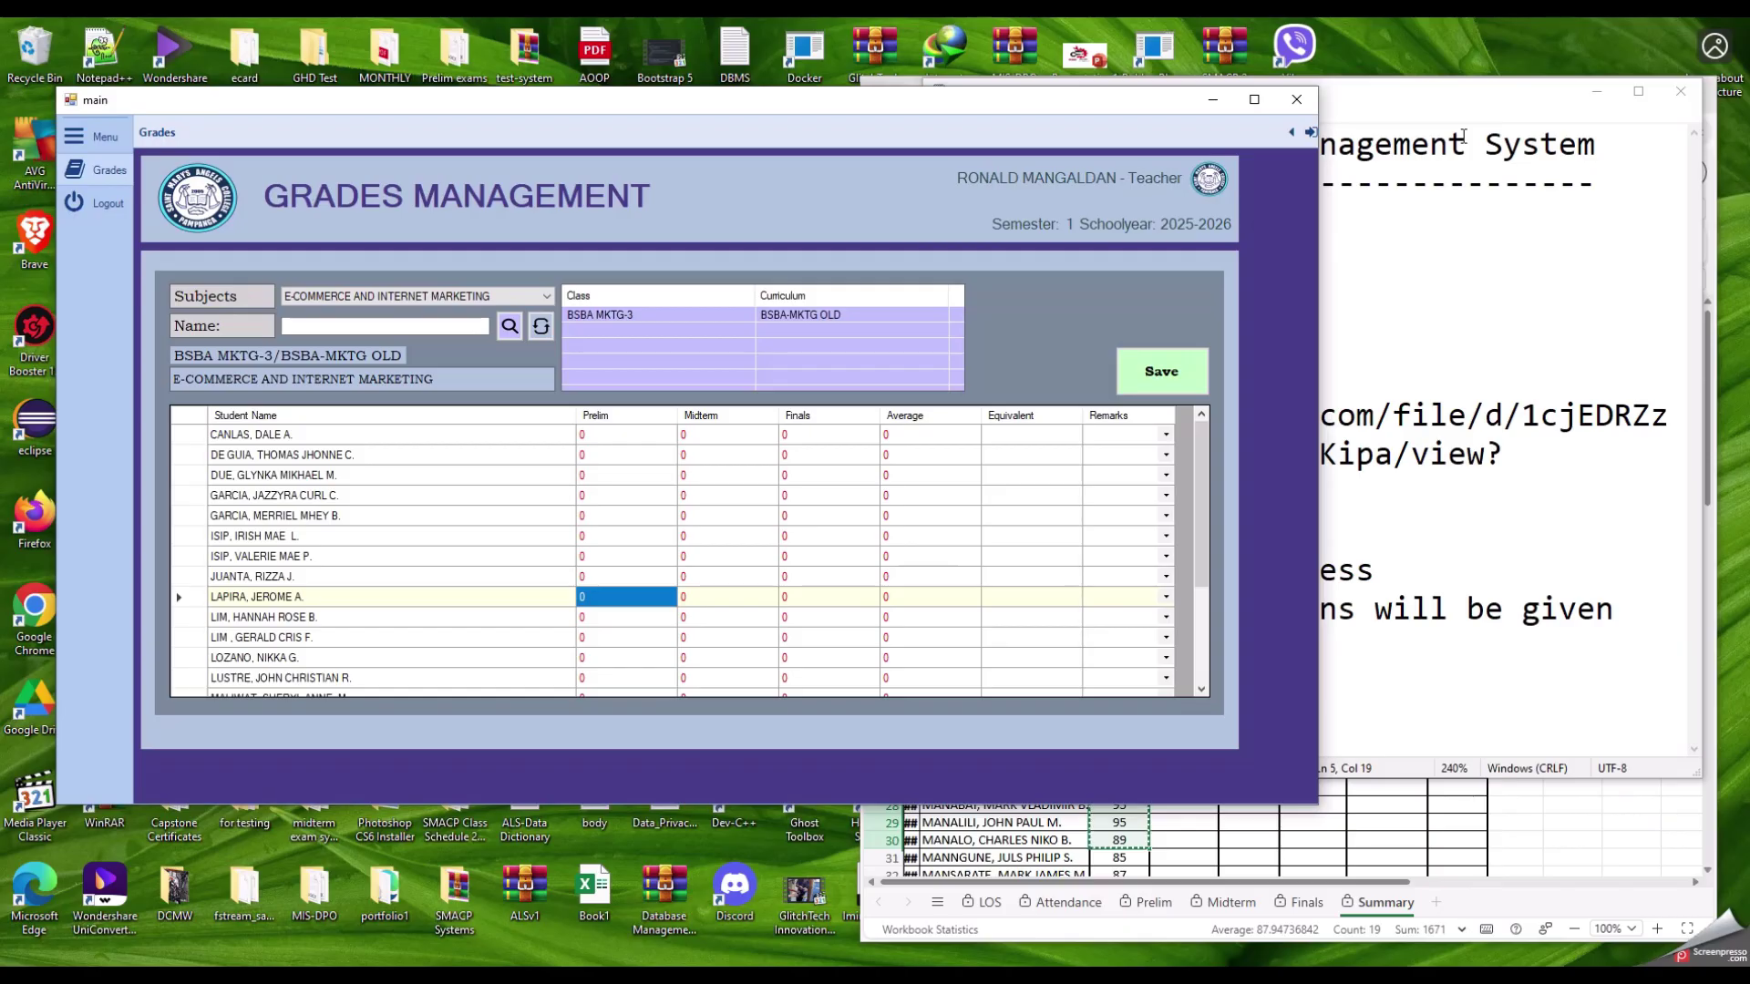
Step: Log out of the grade system, confirming Yes, and close the login window
{"action": "left_click", "coordinate": [95, 203]}
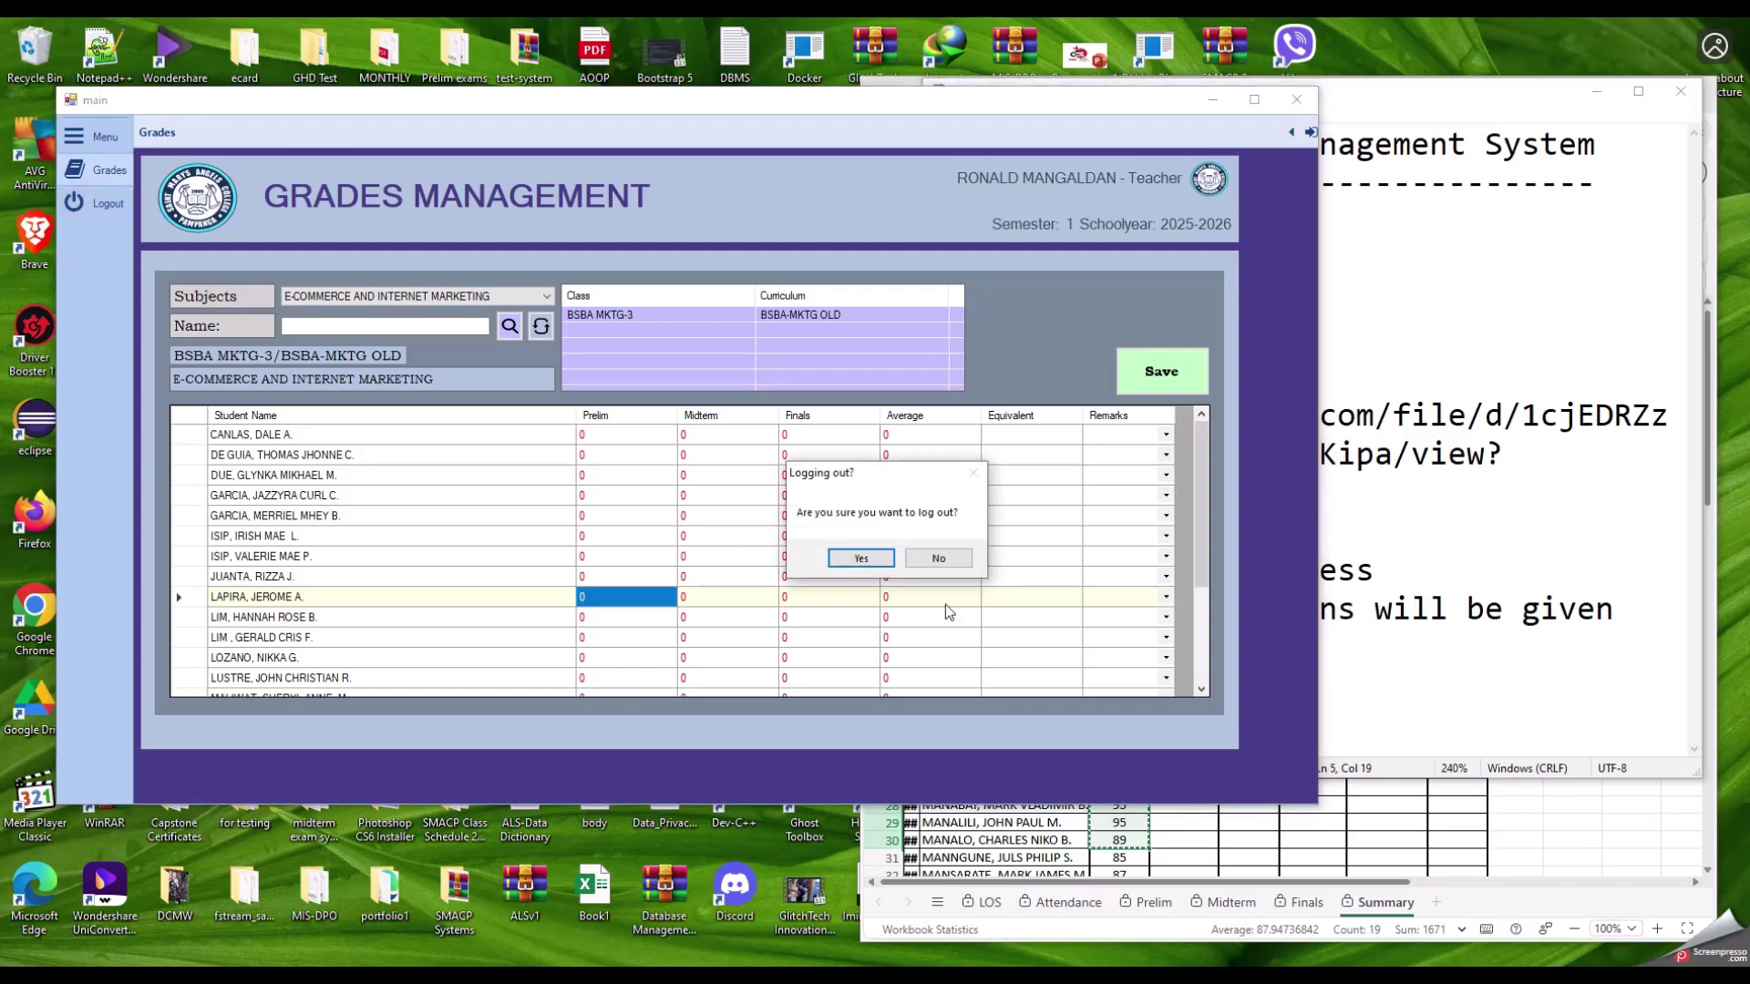
{"action": "left_click", "coordinate": [857, 558]}
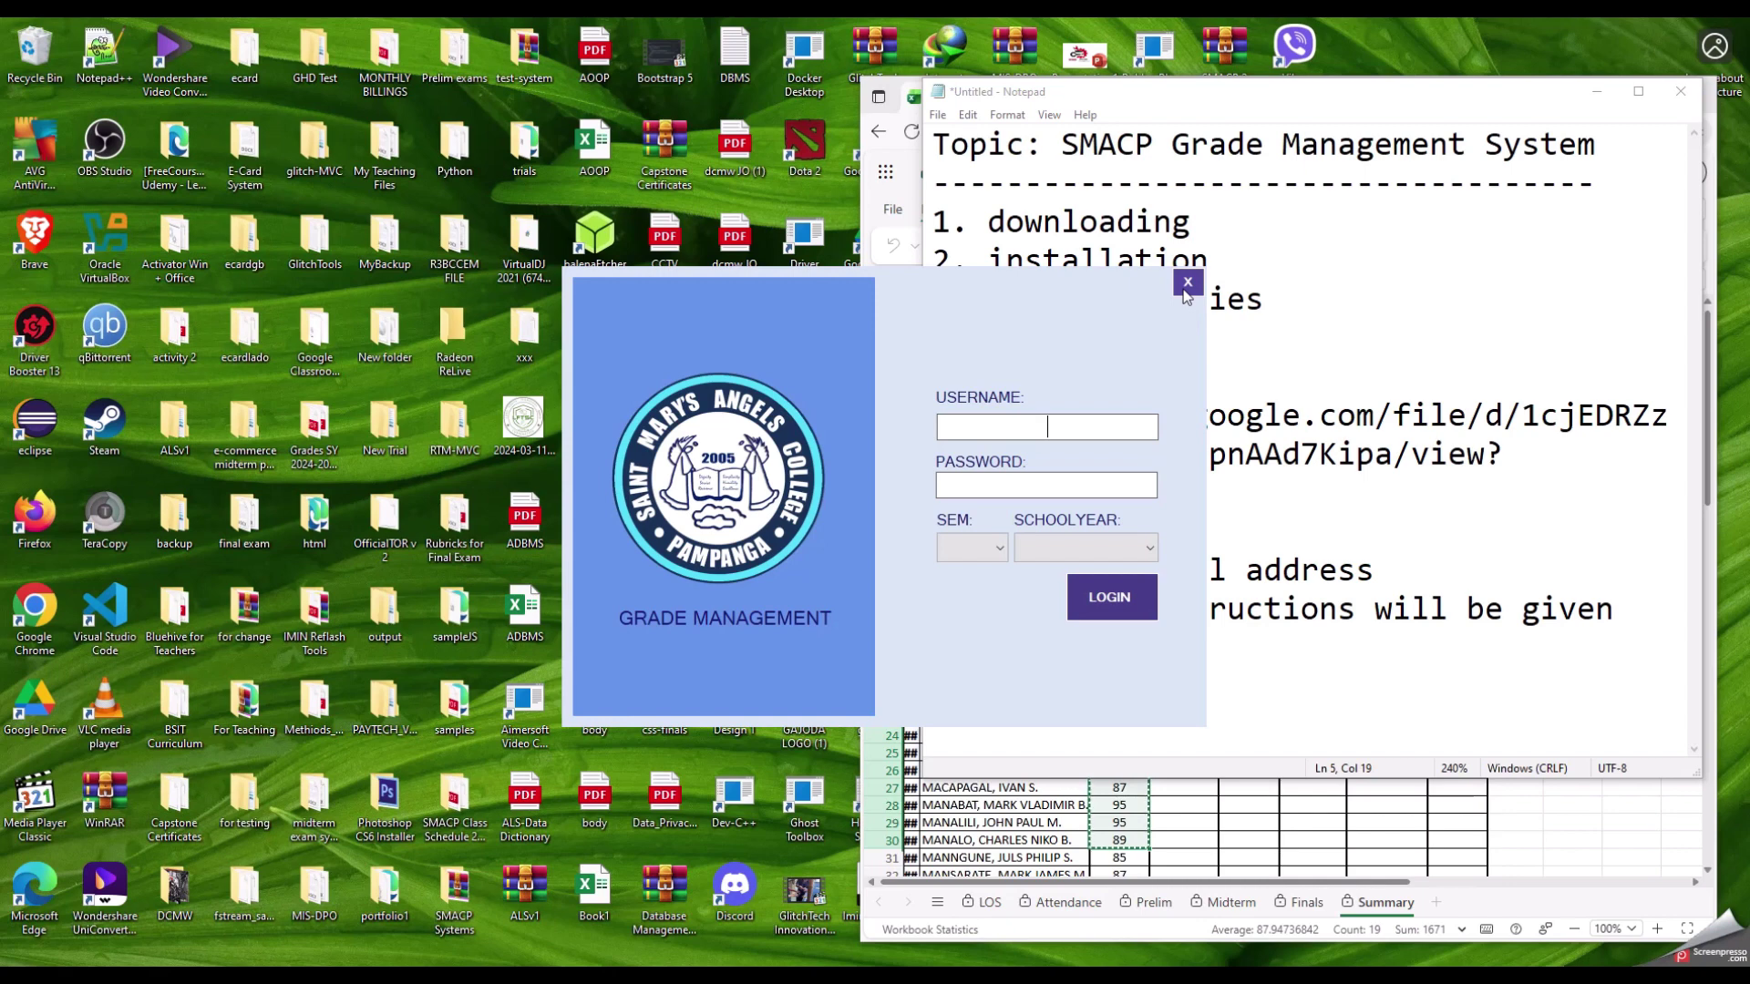
{"action": "left_click", "coordinate": [1186, 283]}
Step: Move the notes window left, minimize the spreadsheet browser, and select the SGMS desktop shortcut
{"action": "left_click", "coordinate": [1244, 100]}
{"action": "left_click_drag", "start_coordinate": [1243, 100], "coordinate": [487, 128]}
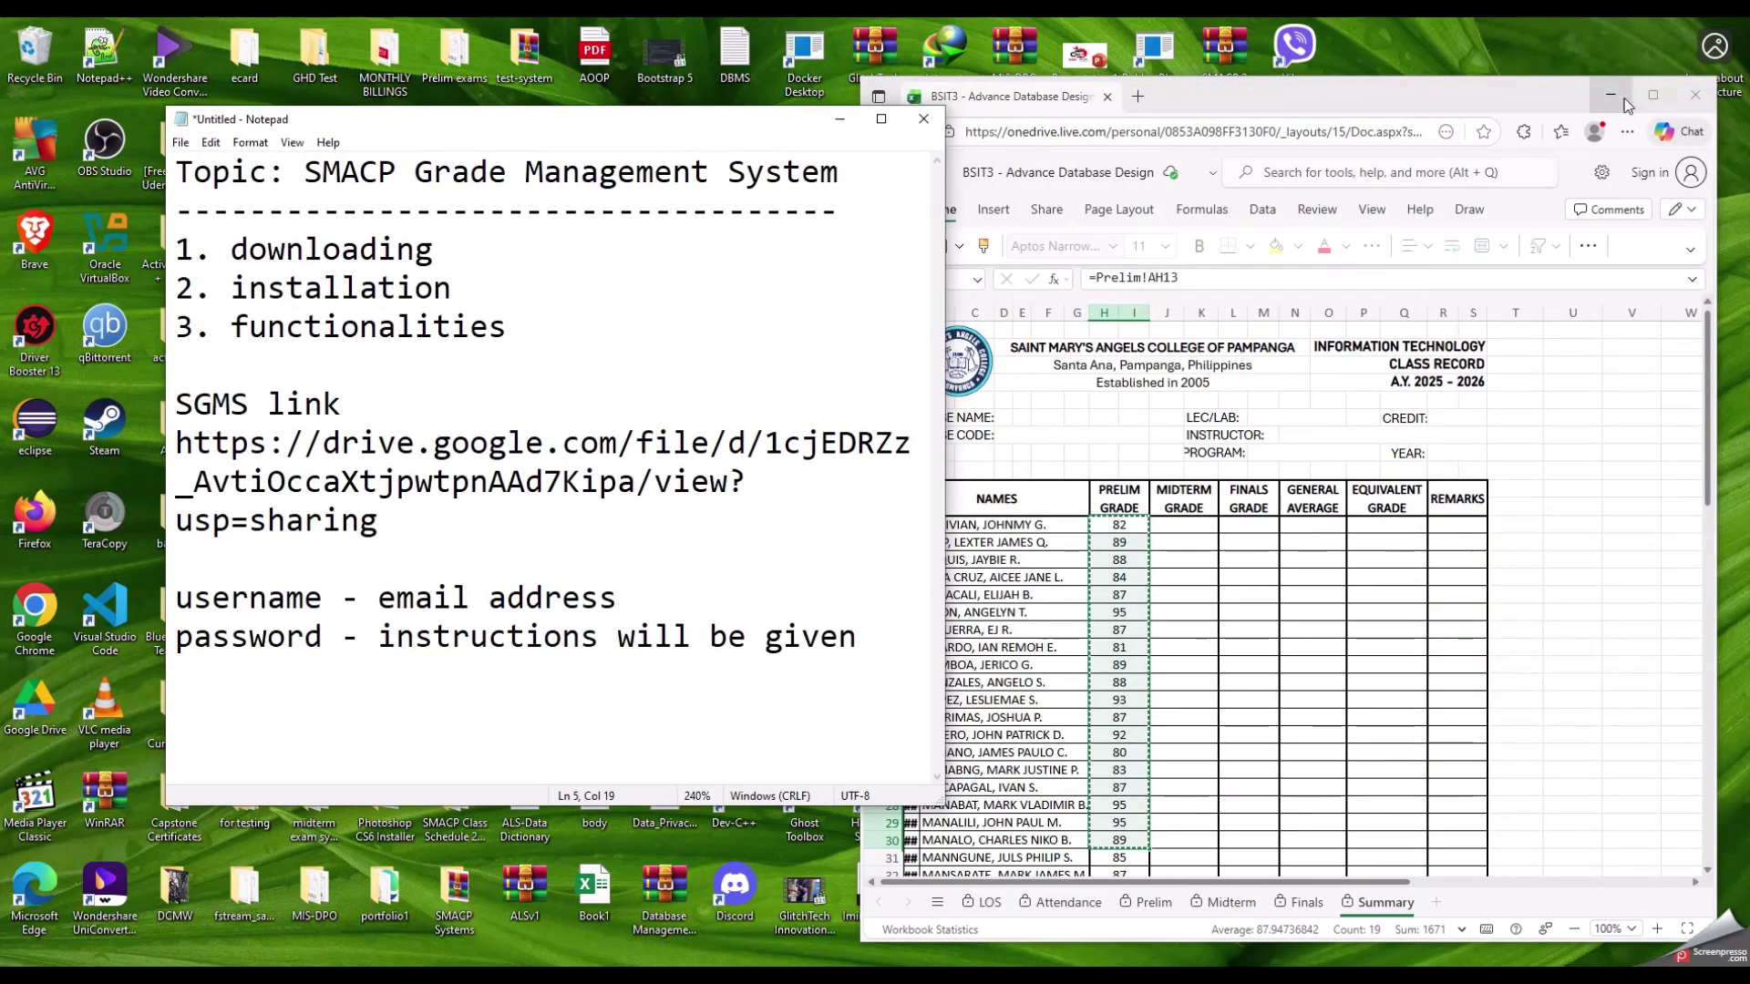
{"action": "left_click", "coordinate": [1600, 94]}
{"action": "left_click", "coordinate": [1294, 608]}
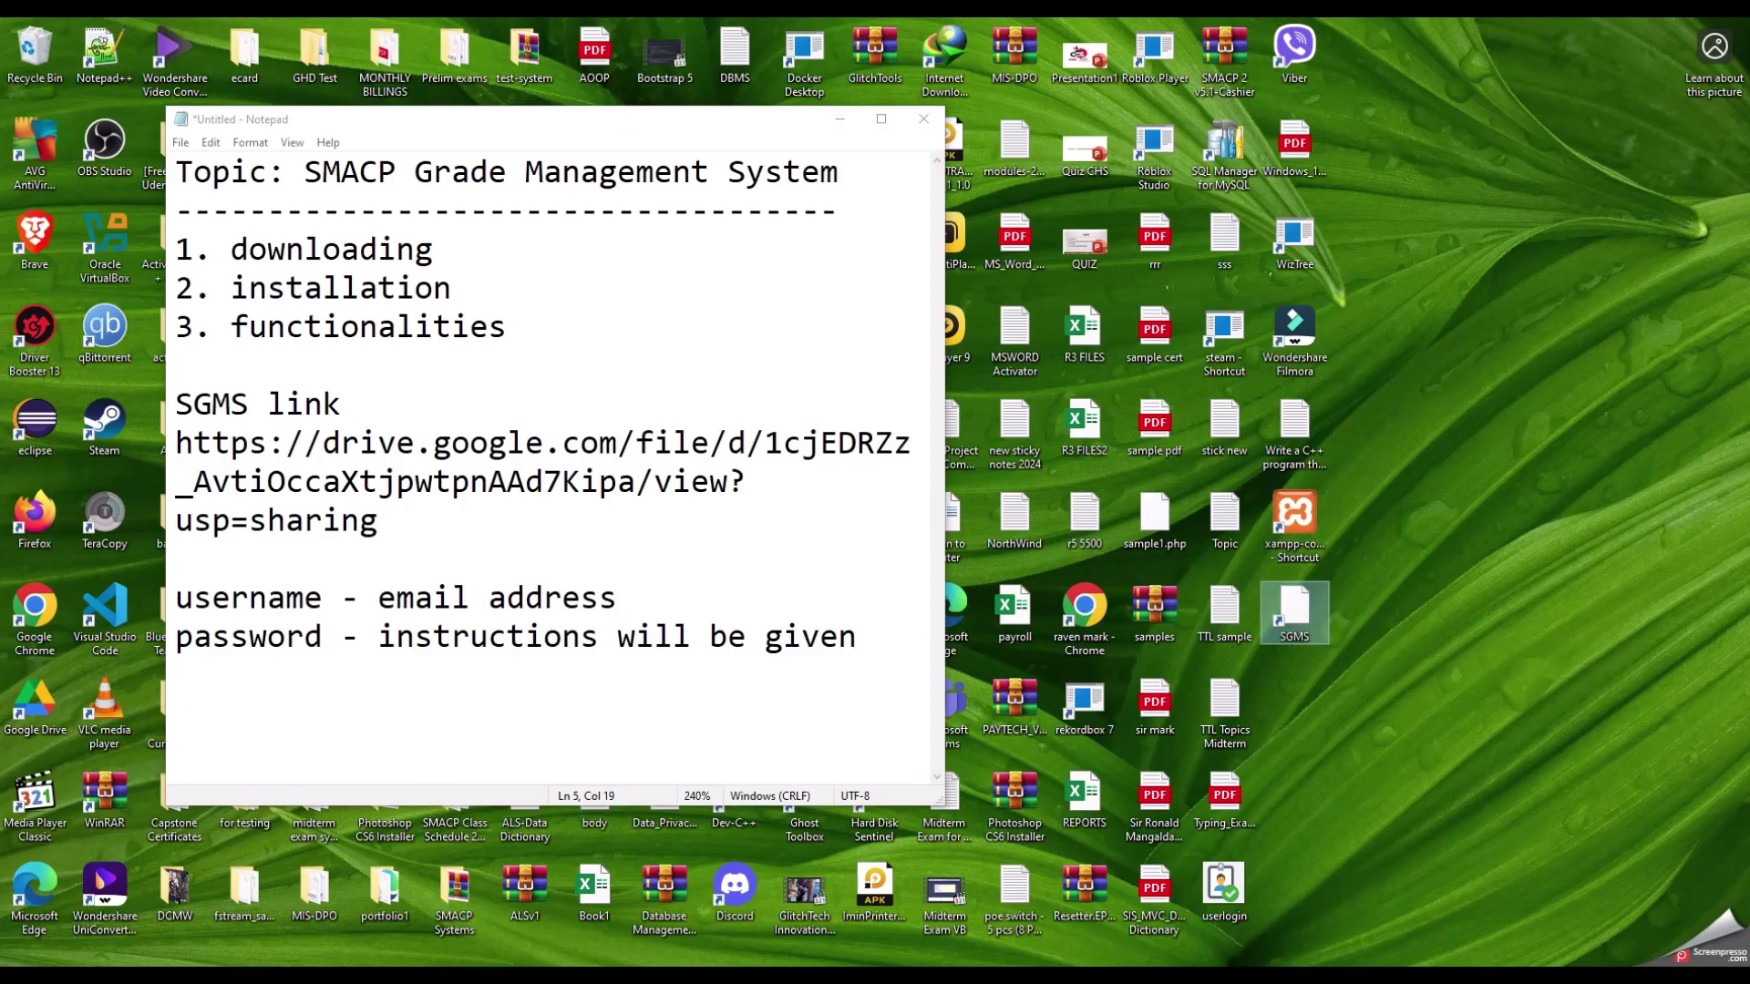
Step: Search 'sgms' in the Start menu and launch SGMS to its login window
{"action": "left_click", "coordinate": [22, 977]}
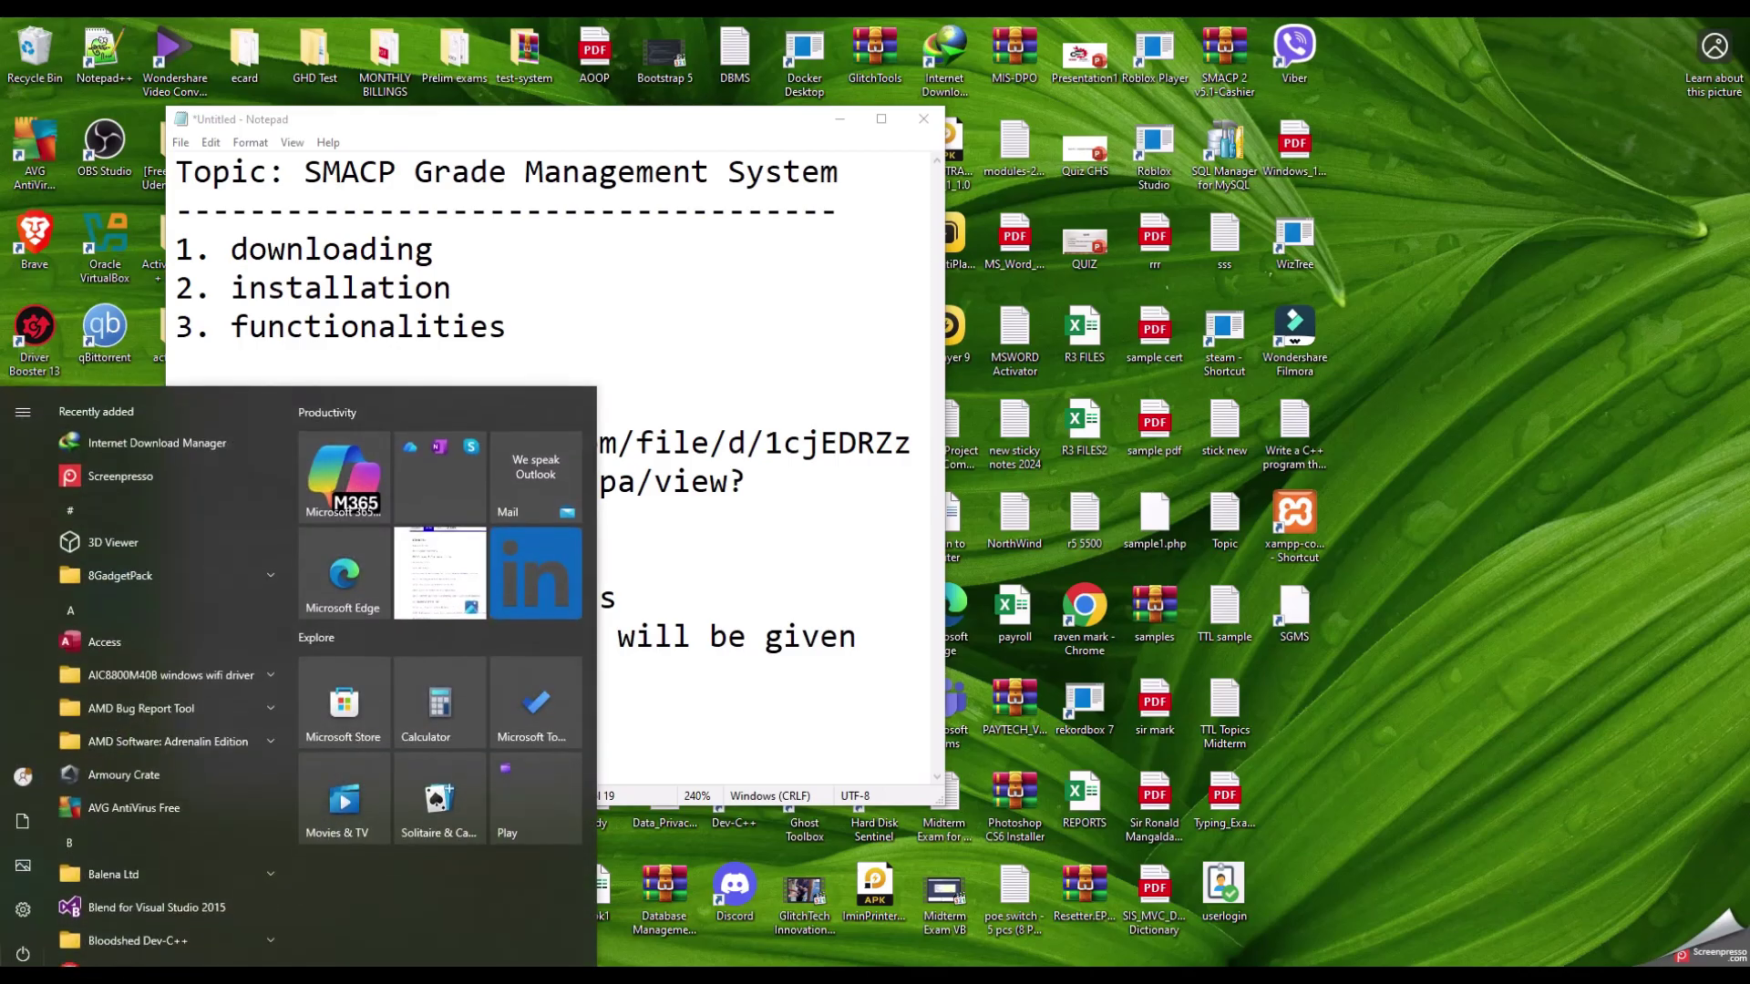
{"action": "type", "text": "sg"}
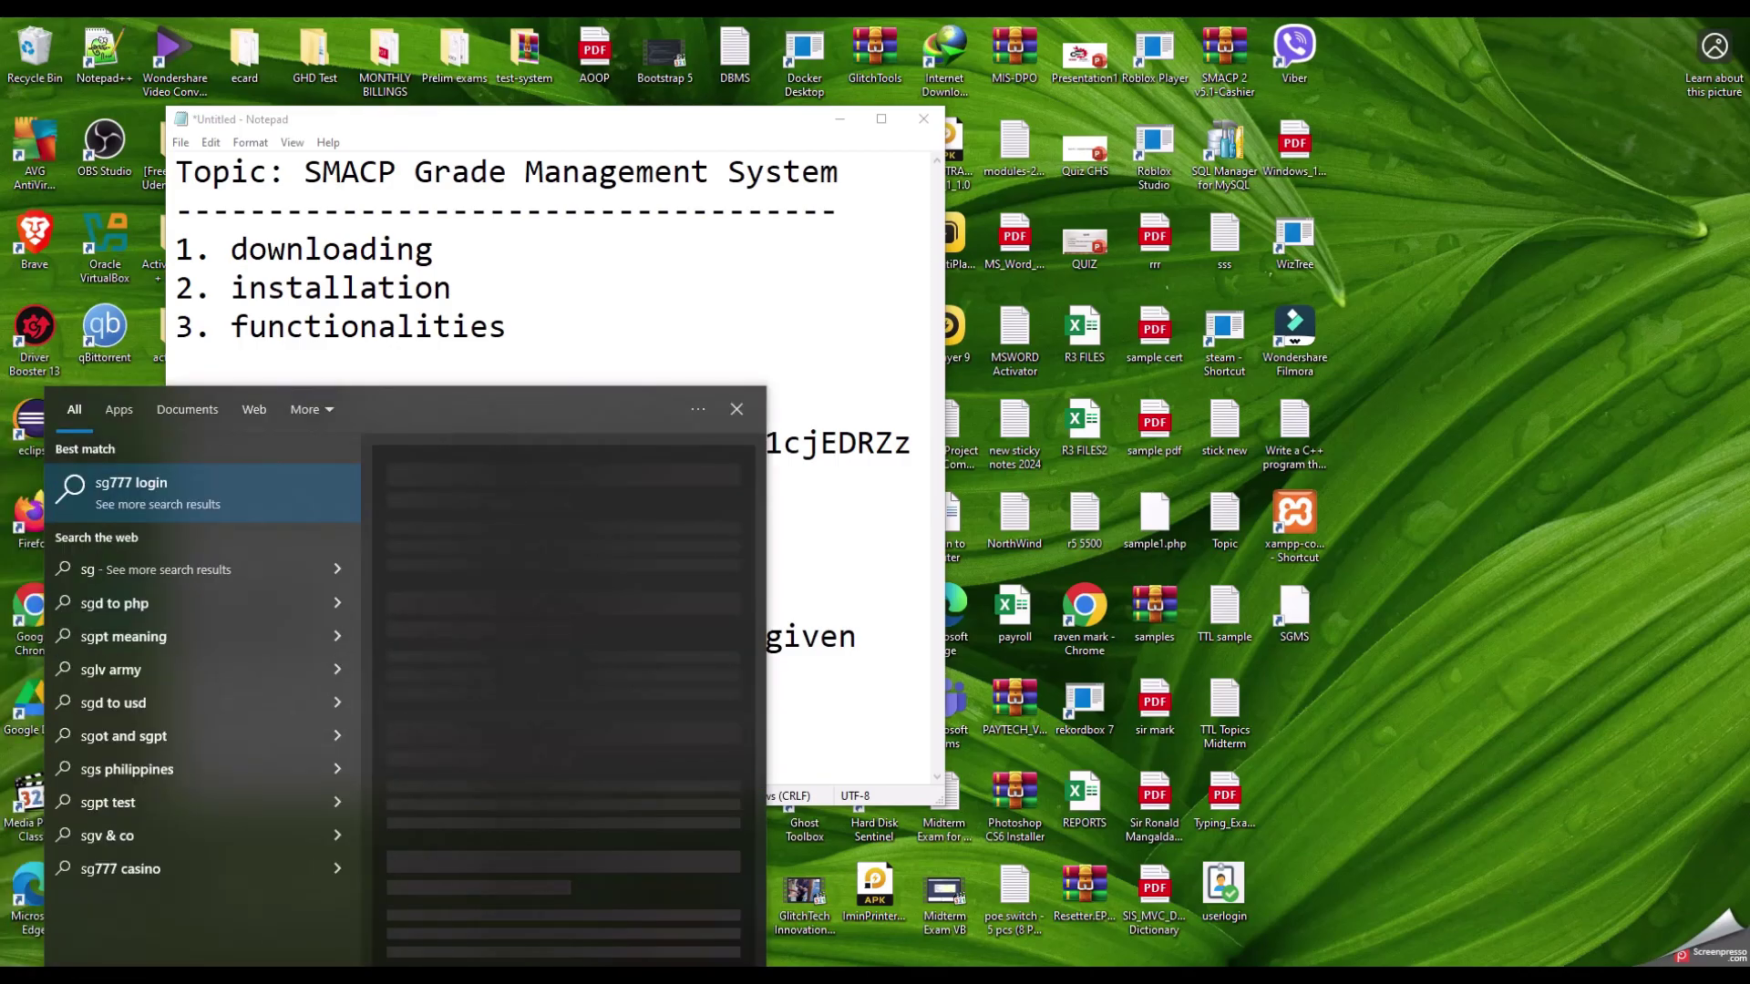
{"action": "type", "text": "ms"}
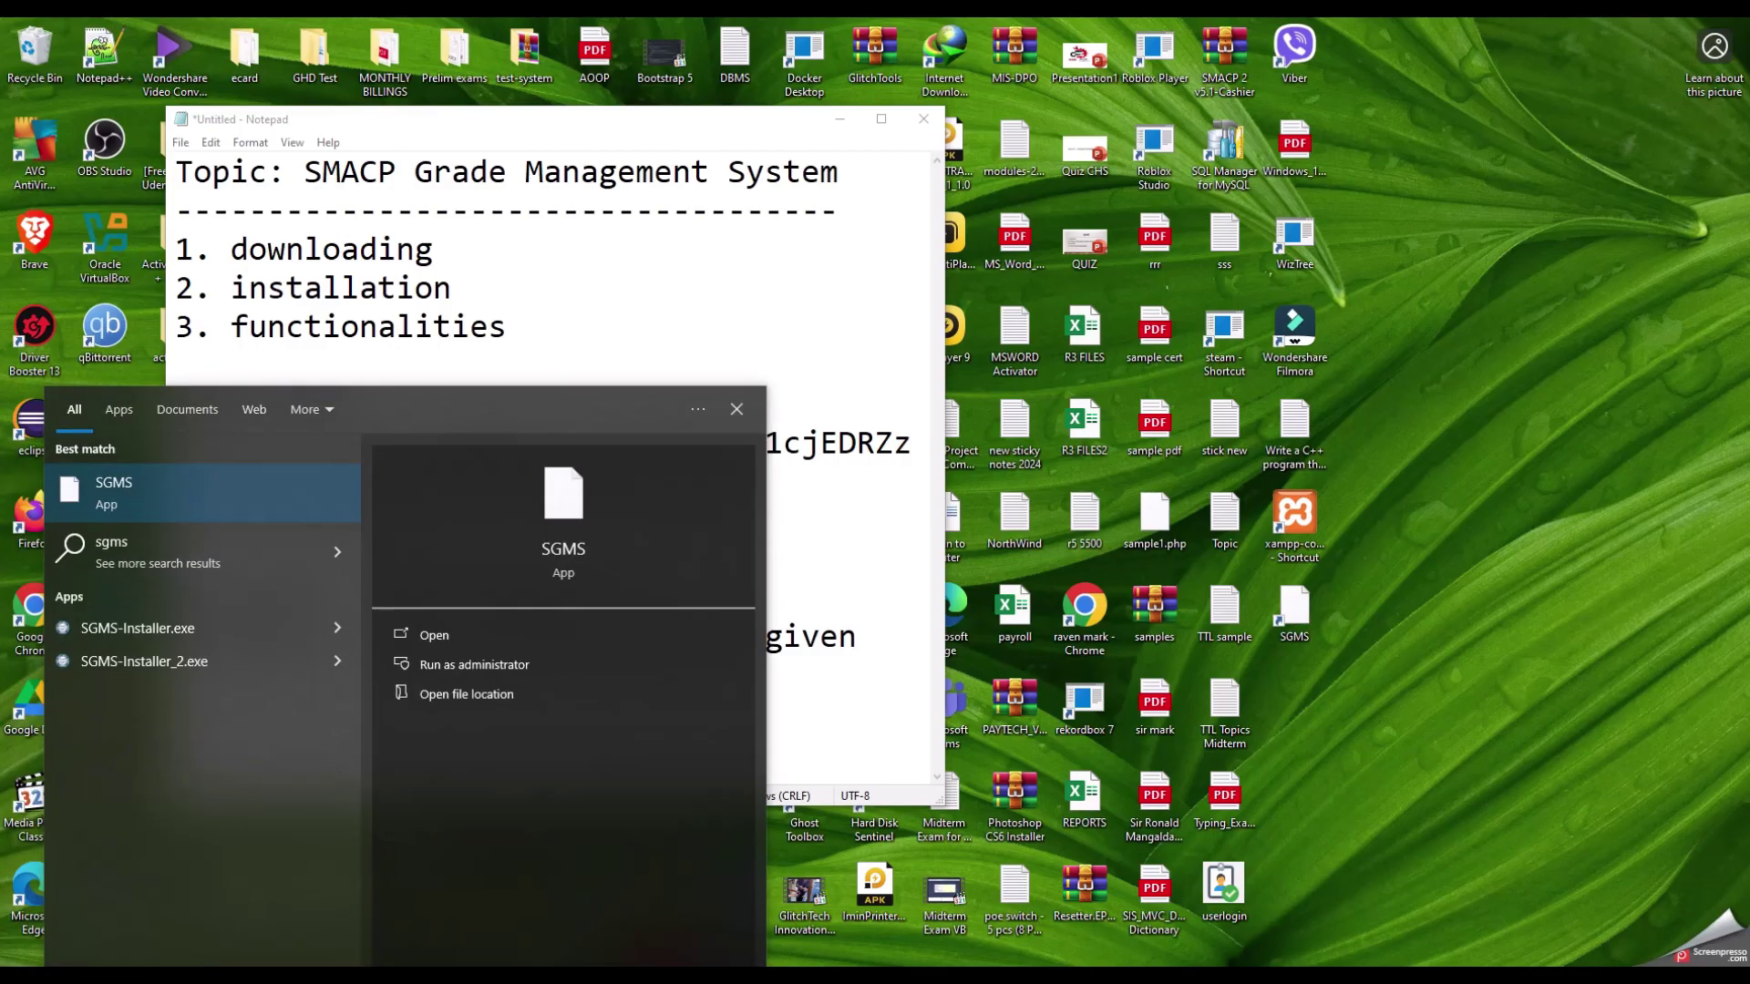
{"action": "left_click", "coordinate": [177, 507]}
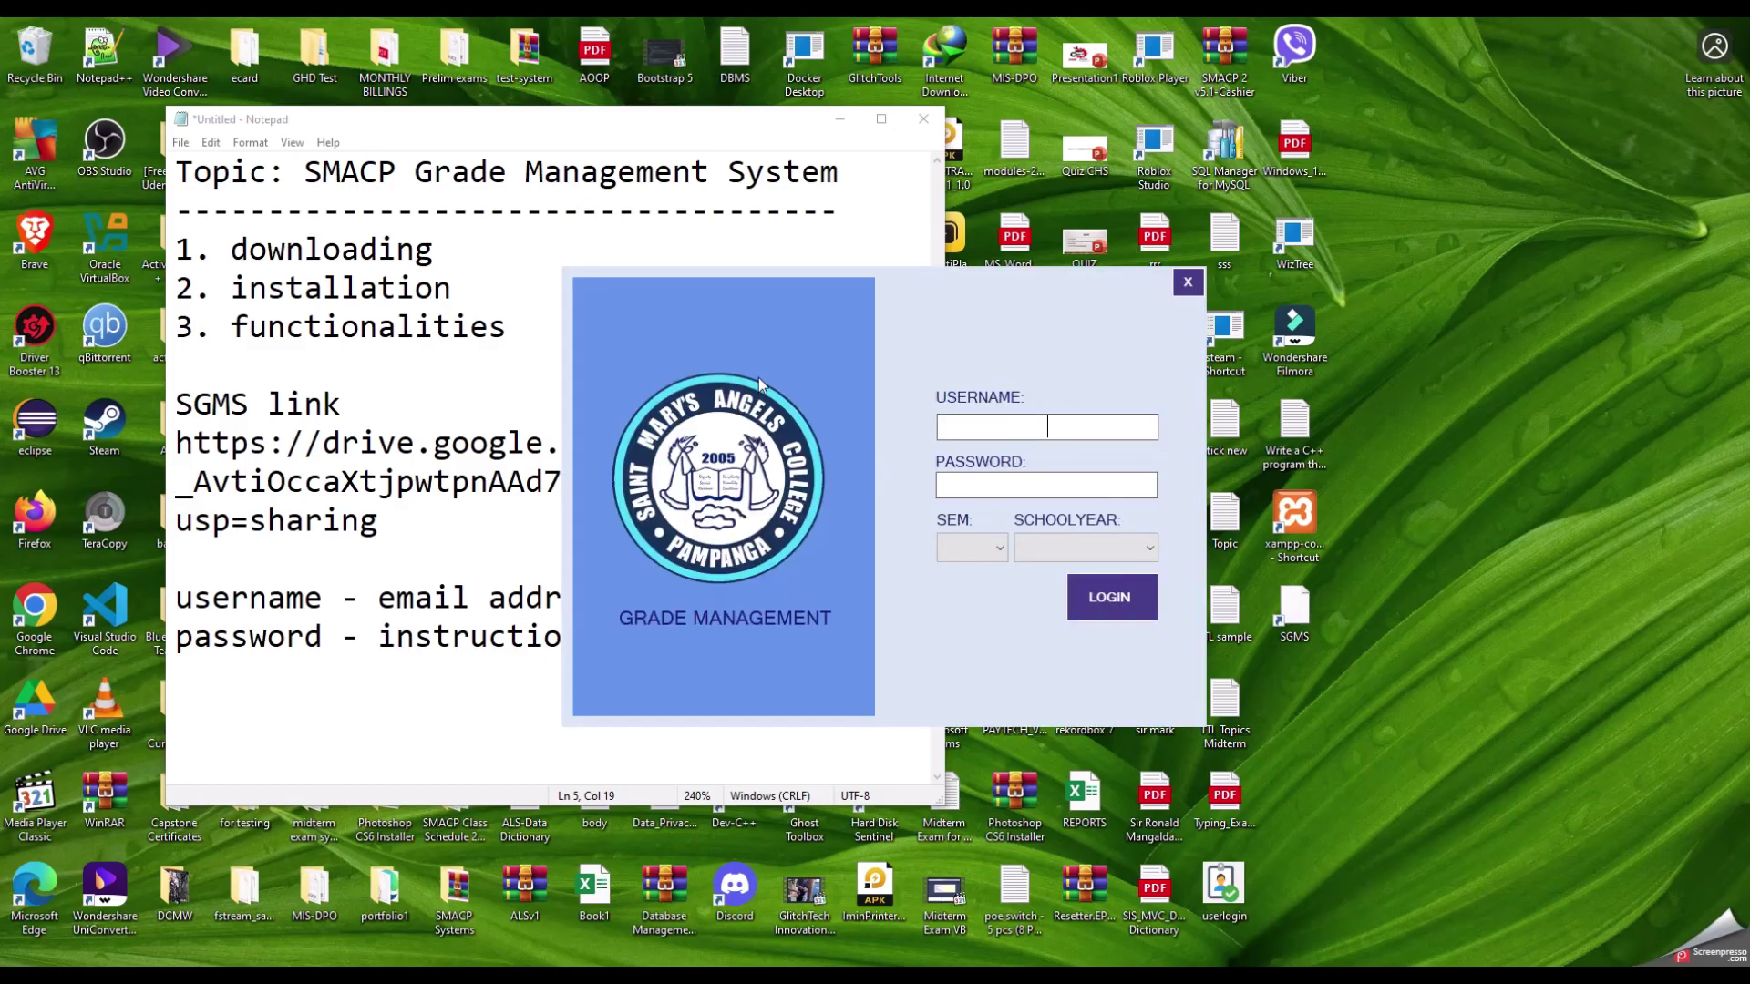